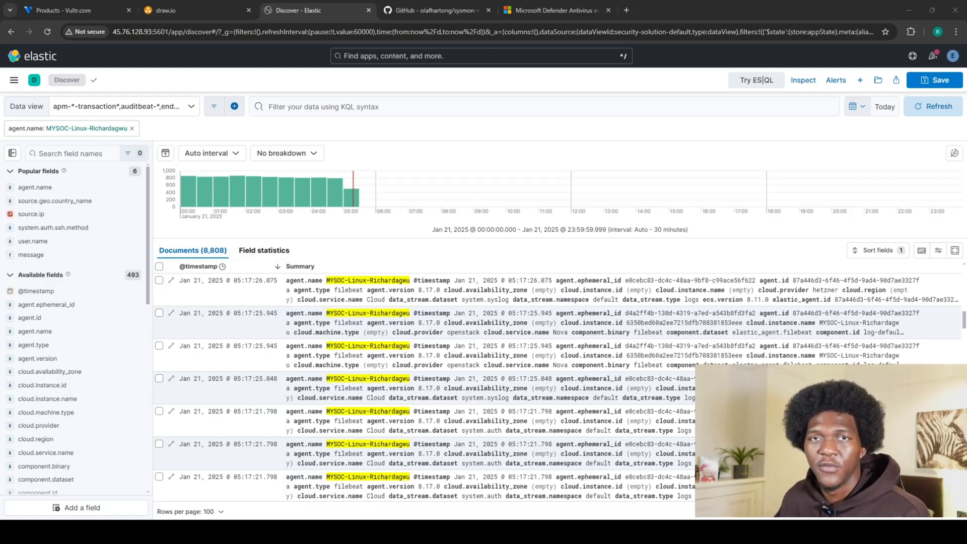
Switch to Notepad to review the list of things to look out for, and put the notes away
{"action": "key", "text": "alt+Tab"}
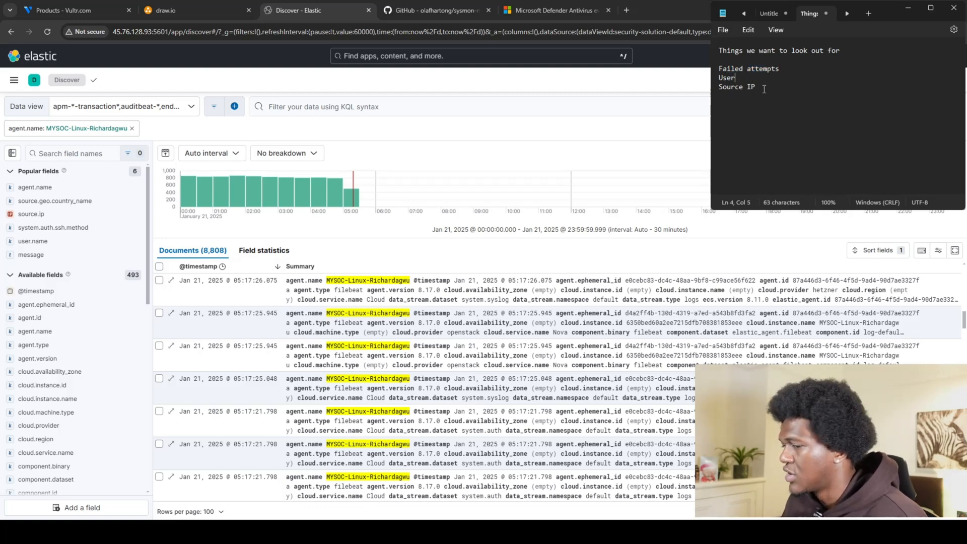
{"action": "left_click", "coordinate": [909, 9]}
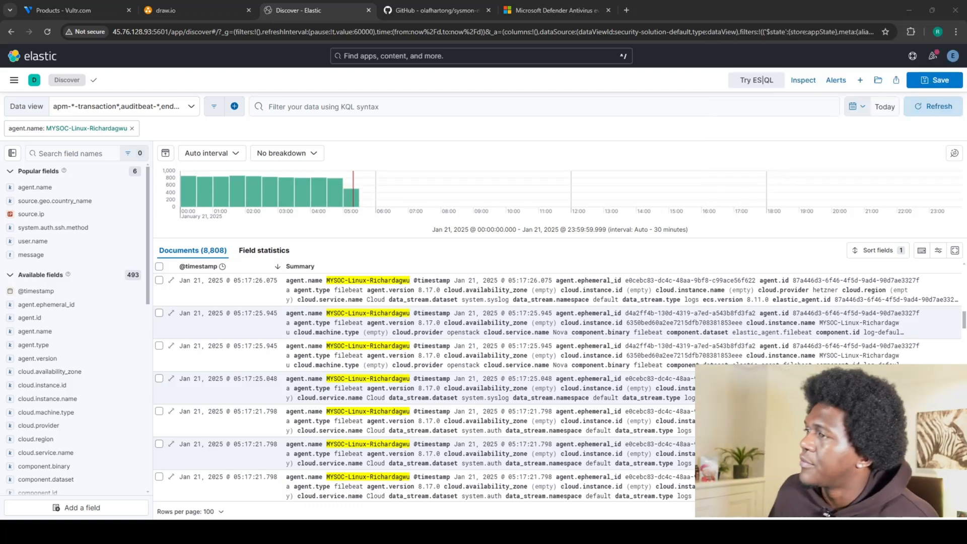
Reopen Discover from the Elastic home page and add agent.name as a column in the documents table
{"action": "left_click", "coordinate": [33, 56]}
{"action": "left_click", "coordinate": [13, 78]}
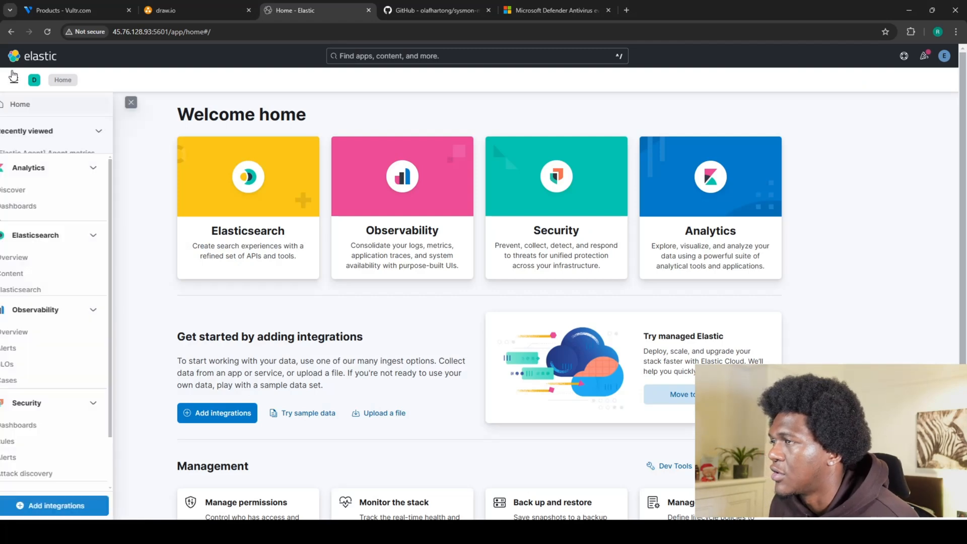
{"action": "left_click", "coordinate": [31, 200]}
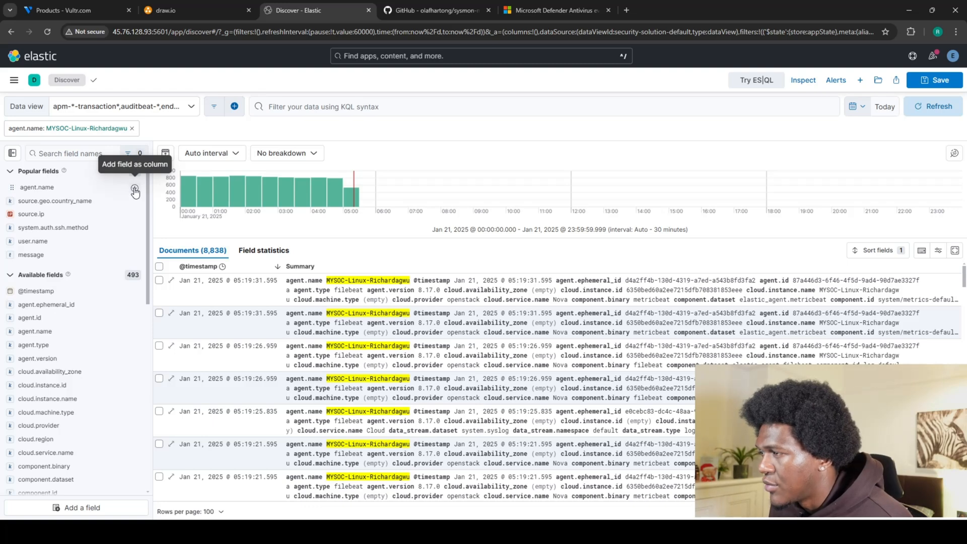
{"action": "left_click", "coordinate": [134, 190]}
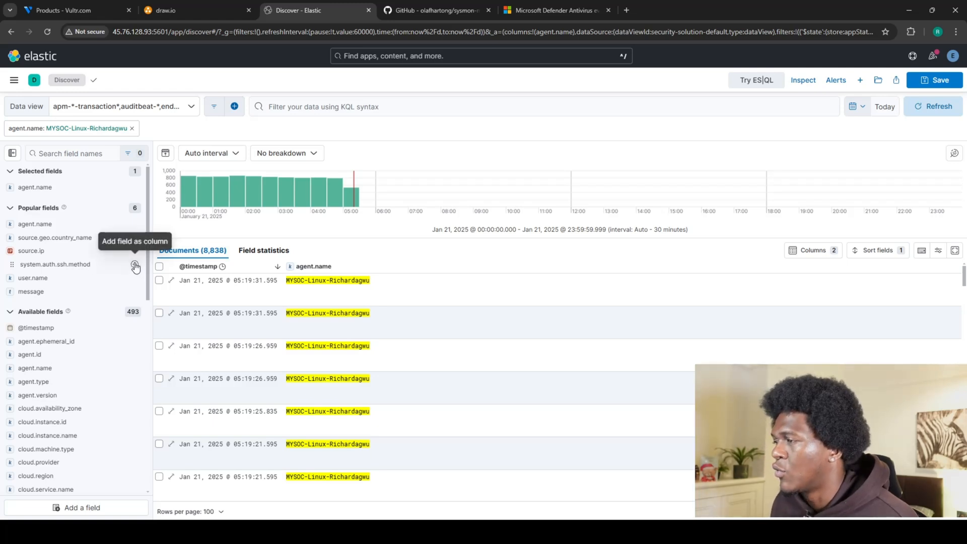
Add system.auth.ssh.method as a column and examine its values across the documents
{"action": "left_click", "coordinate": [134, 265]}
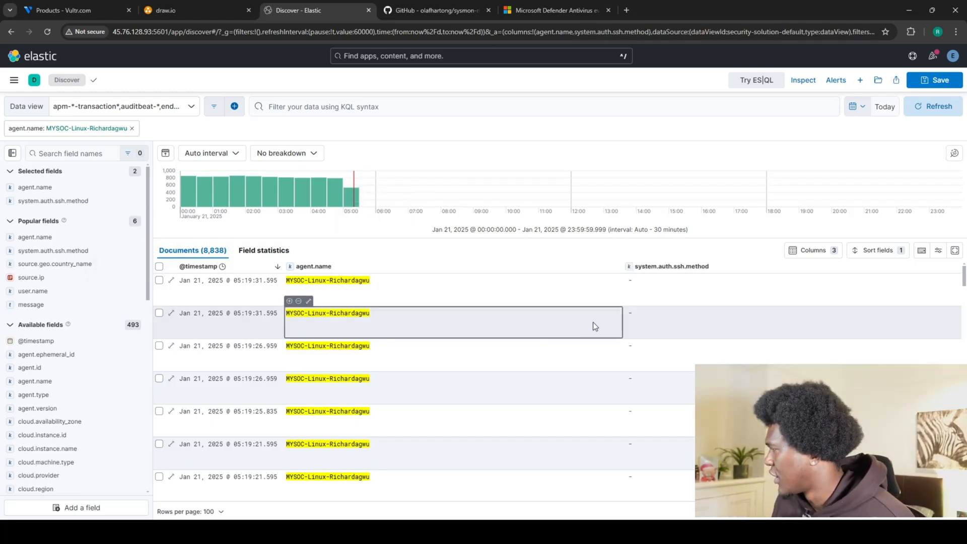
{"action": "scroll", "coordinate": [622, 297], "scroll_direction": "down", "scroll_amount": 1}
{"action": "scroll", "coordinate": [621, 357], "scroll_direction": "down", "scroll_amount": 5}
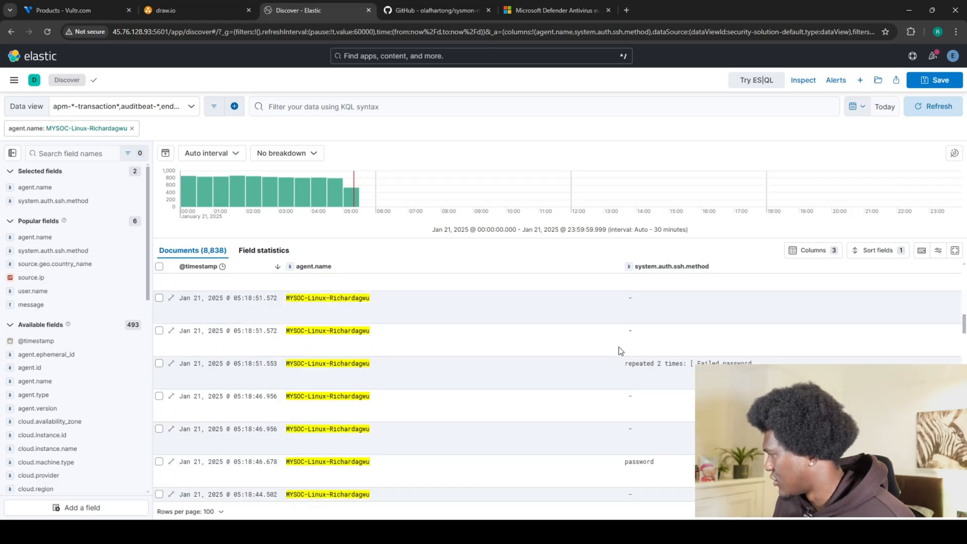
{"action": "scroll", "coordinate": [638, 358], "scroll_direction": "down", "scroll_amount": 5}
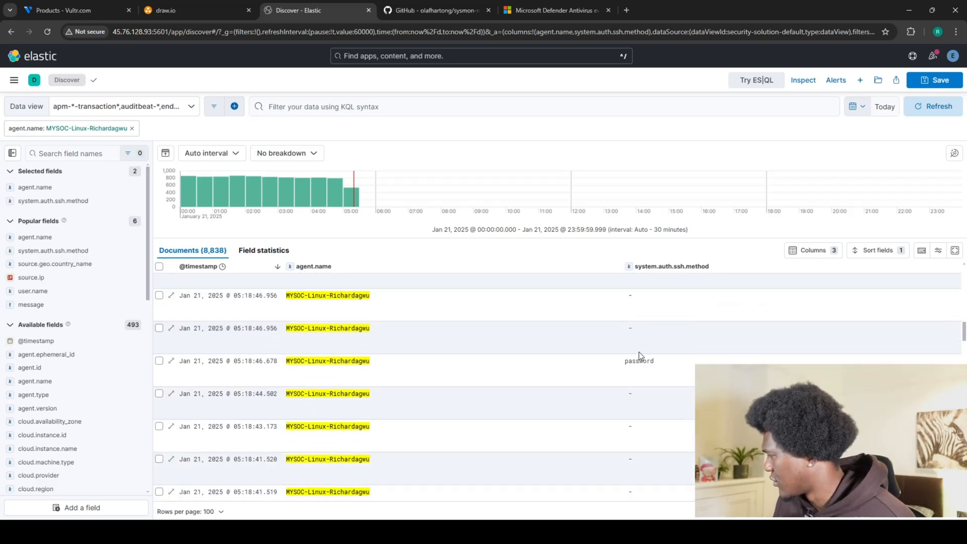
{"action": "scroll", "coordinate": [639, 352], "scroll_direction": "down", "scroll_amount": 6}
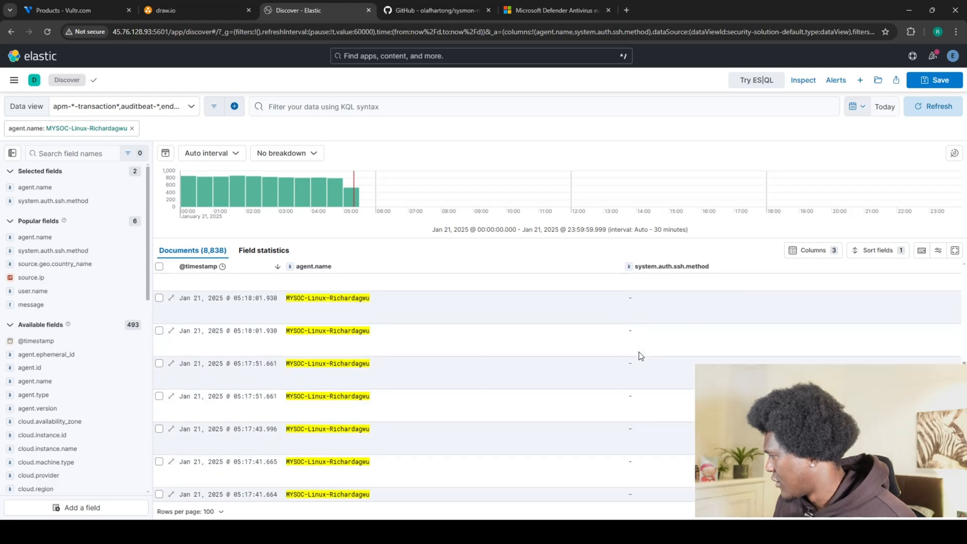
{"action": "scroll", "coordinate": [638, 351], "scroll_direction": "up", "scroll_amount": 6}
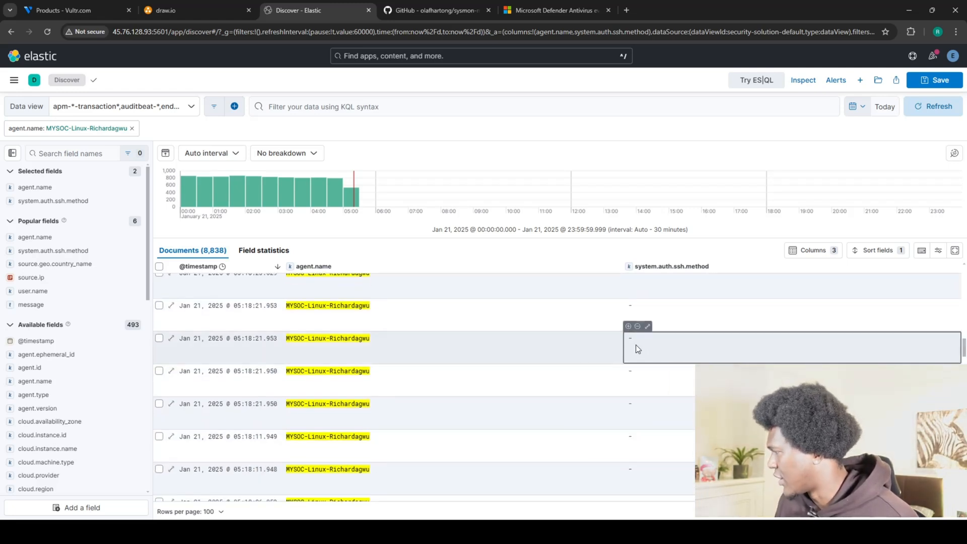
{"action": "scroll", "coordinate": [633, 347], "scroll_direction": "down", "scroll_amount": 5}
{"action": "scroll", "coordinate": [633, 352], "scroll_direction": "up", "scroll_amount": 10}
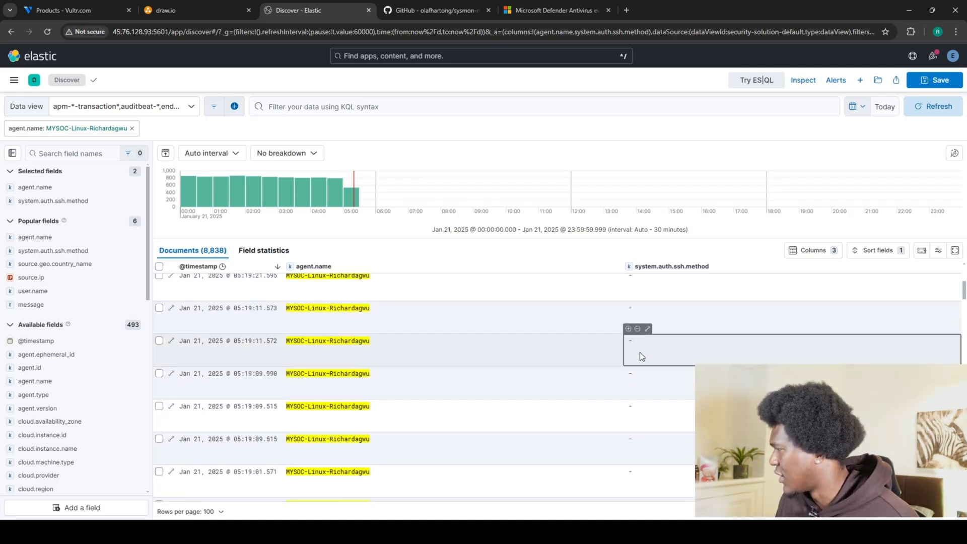
Filter the documents with the KQL query system.auth.ssh.event: *
{"action": "left_click", "coordinate": [320, 108]}
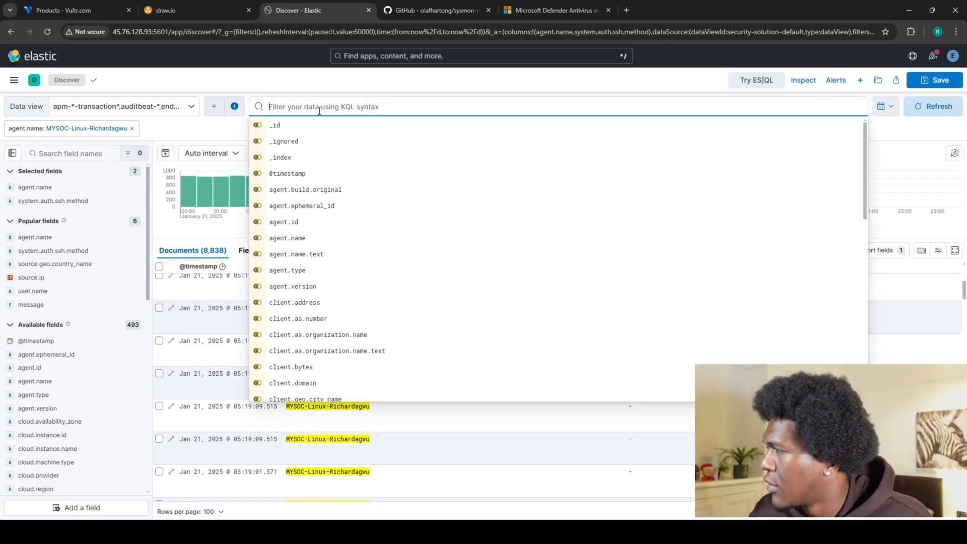
{"action": "type", "text": "system"}
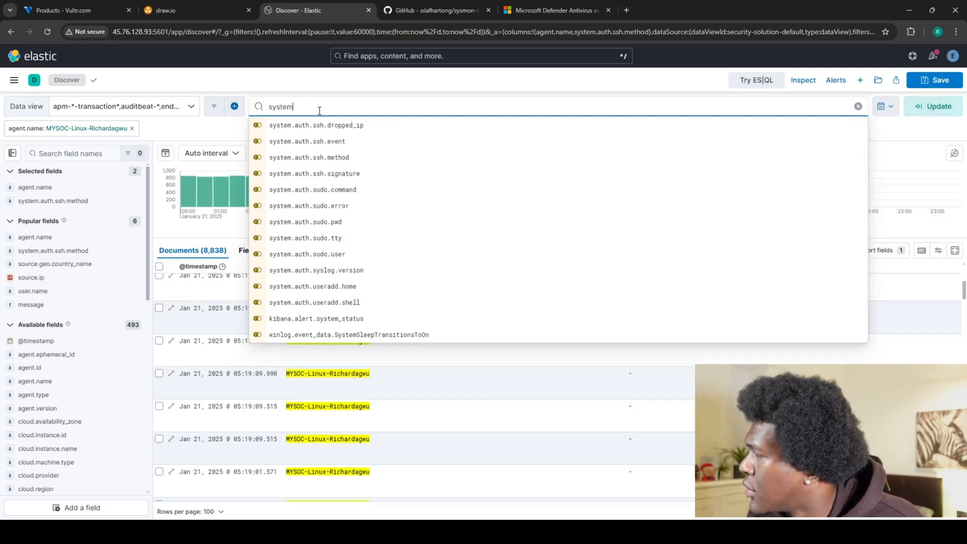
{"action": "type", "text": ".a"}
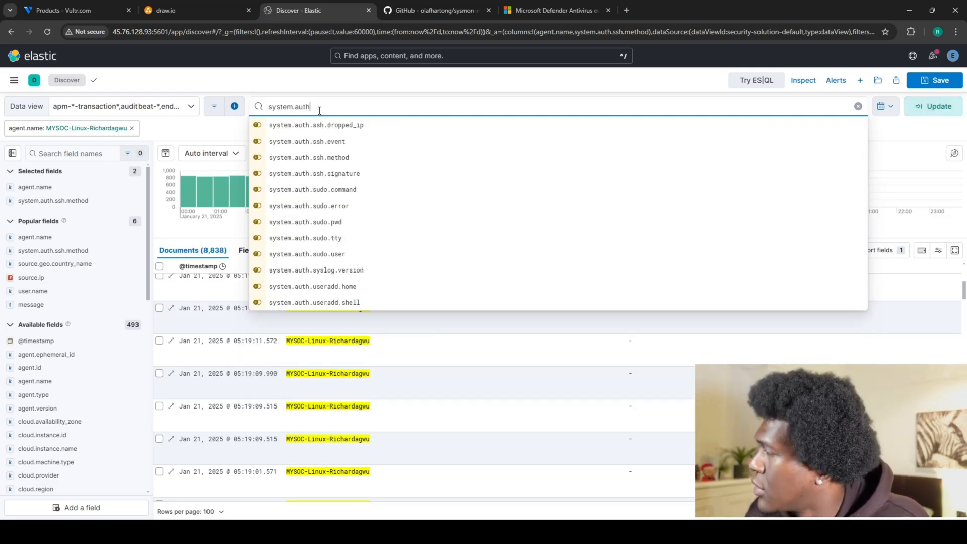
{"action": "type", "text": "uth.ssh.event: *"}
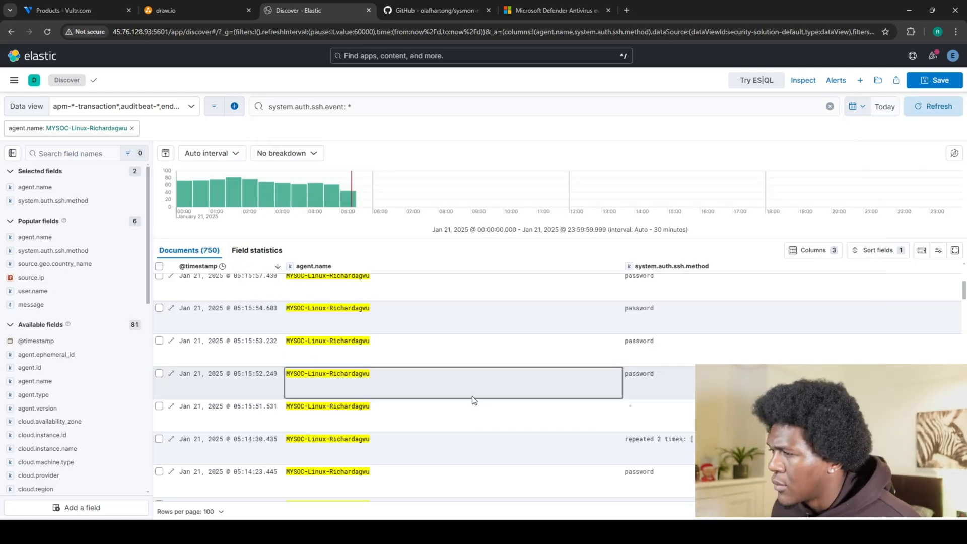
{"action": "scroll", "coordinate": [473, 390], "scroll_direction": "up", "scroll_amount": 2}
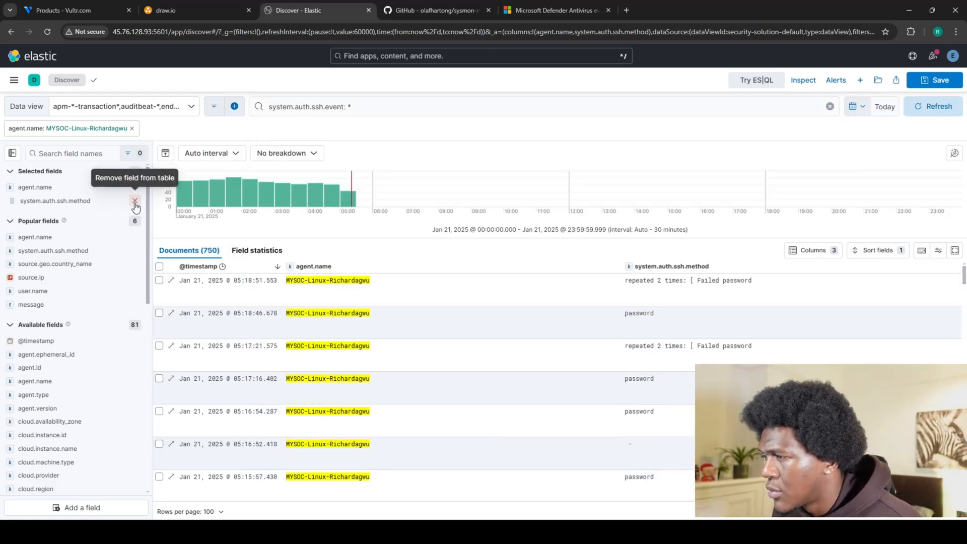
Replace the system.auth.ssh.method column with system.auth.ssh.event and look through the SSH event values
{"action": "left_click", "coordinate": [135, 200]}
{"action": "scroll", "coordinate": [135, 403], "scroll_direction": "down", "scroll_amount": 5}
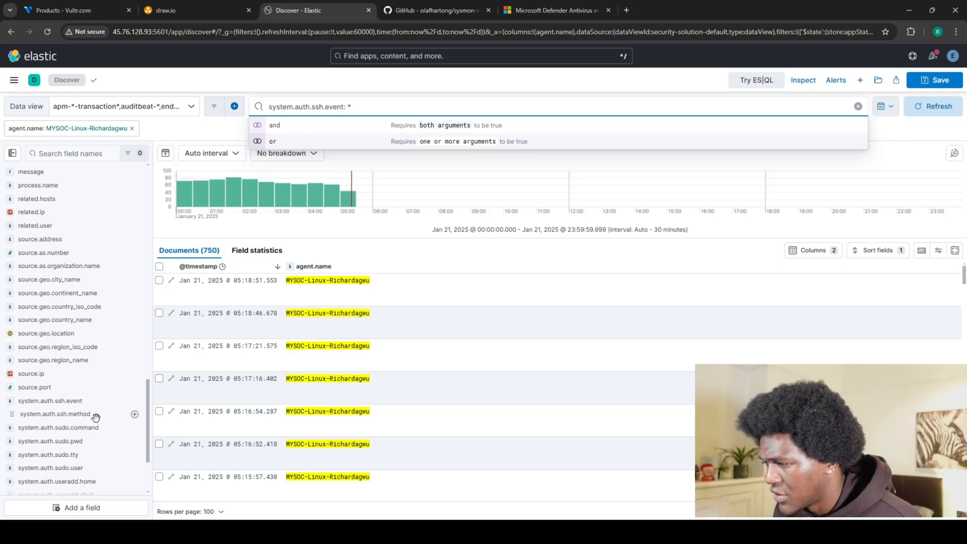
{"action": "left_click", "coordinate": [134, 401]}
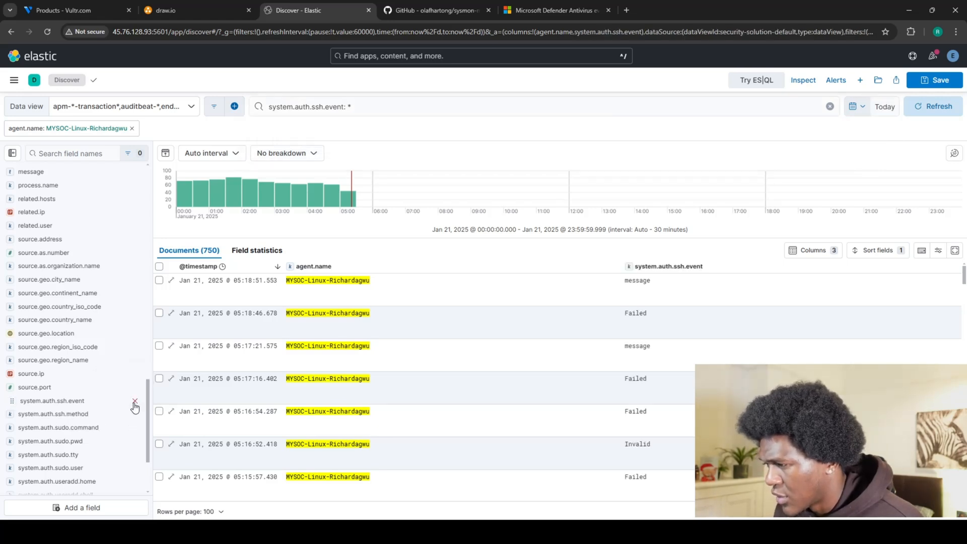
{"action": "scroll", "coordinate": [470, 383], "scroll_direction": "down", "scroll_amount": 10}
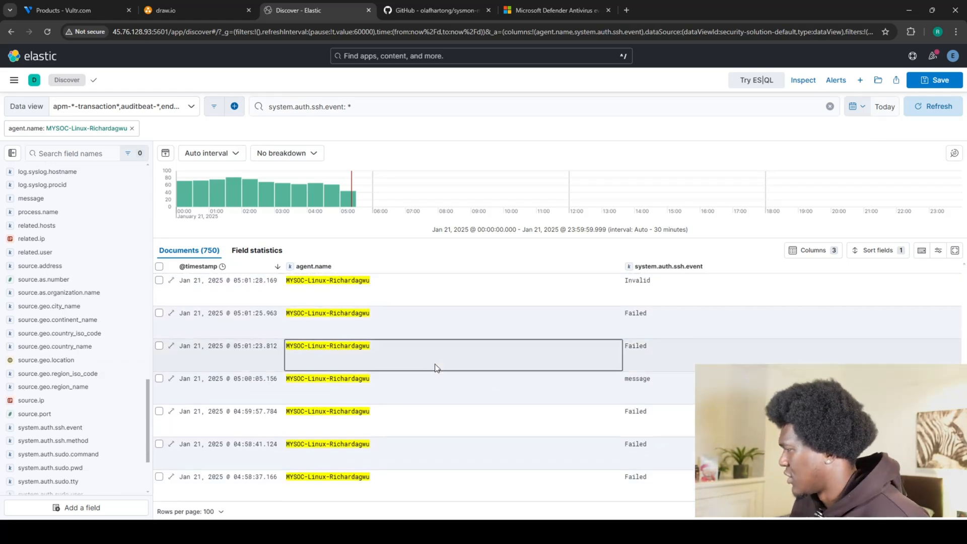
{"action": "scroll", "coordinate": [454, 383], "scroll_direction": "up", "scroll_amount": 2}
{"action": "scroll", "coordinate": [521, 400], "scroll_direction": "down", "scroll_amount": 2}
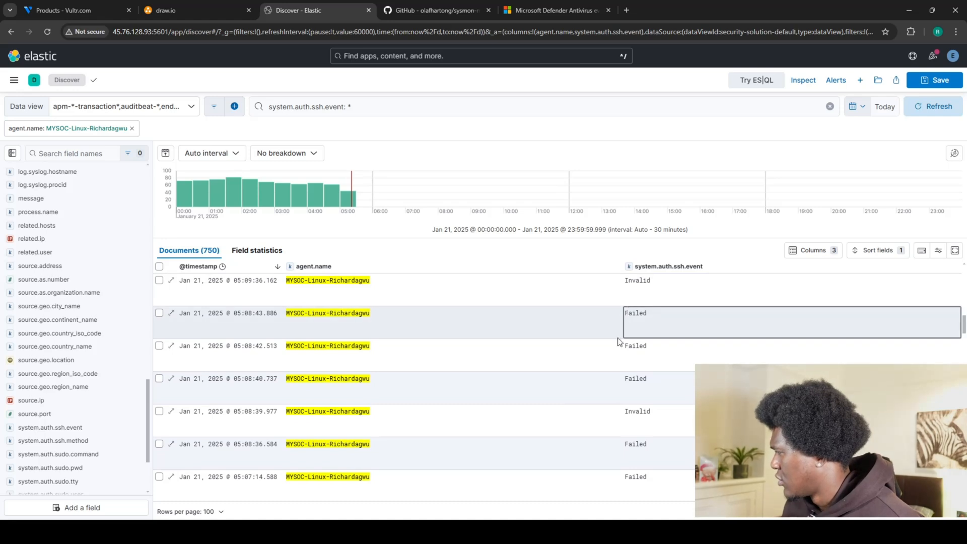
{"action": "scroll", "coordinate": [540, 385], "scroll_direction": "down", "scroll_amount": 15}
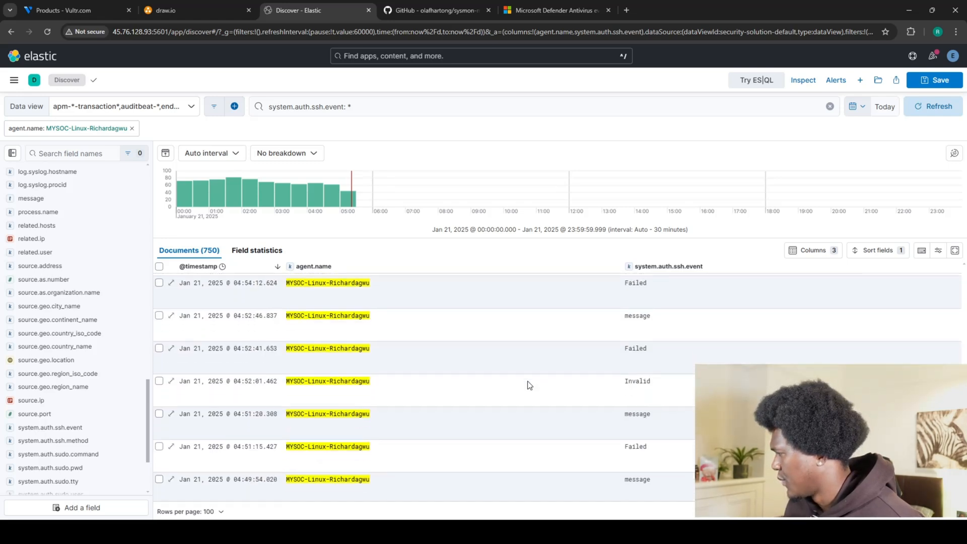
{"action": "scroll", "coordinate": [500, 348], "scroll_direction": "up", "scroll_amount": 18}
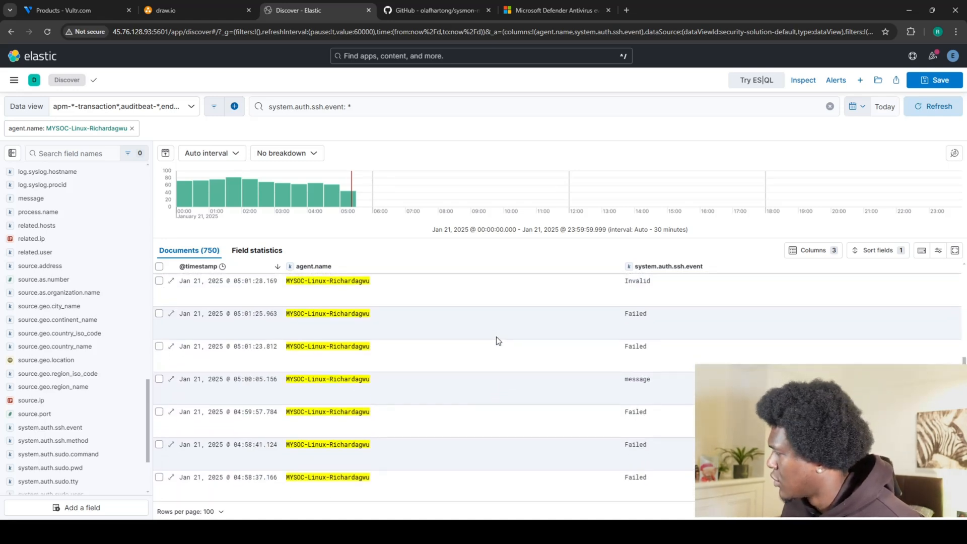
{"action": "scroll", "coordinate": [497, 336], "scroll_direction": "up", "scroll_amount": 5}
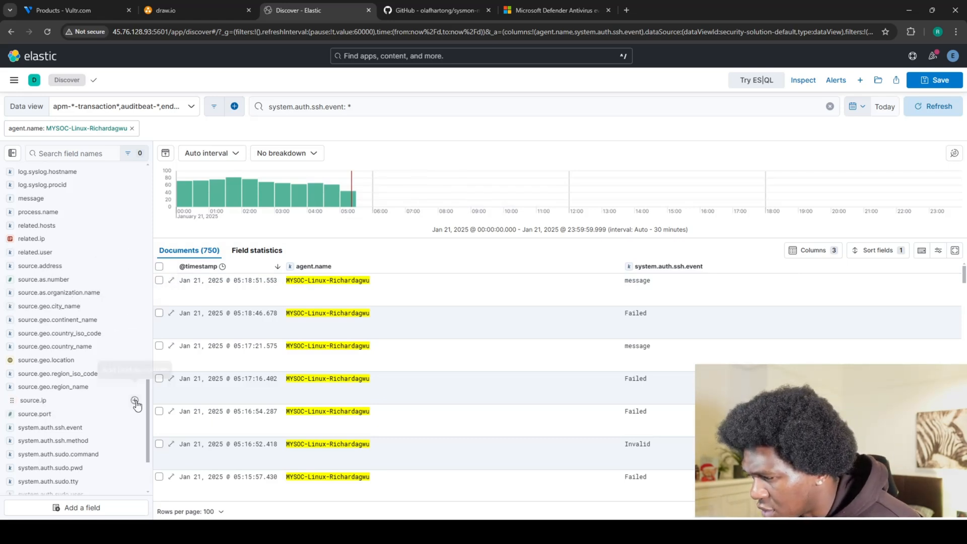
Add source.ip and source.geo.country_name as columns and look through the source countries of the SSH events
{"action": "left_click", "coordinate": [135, 402]}
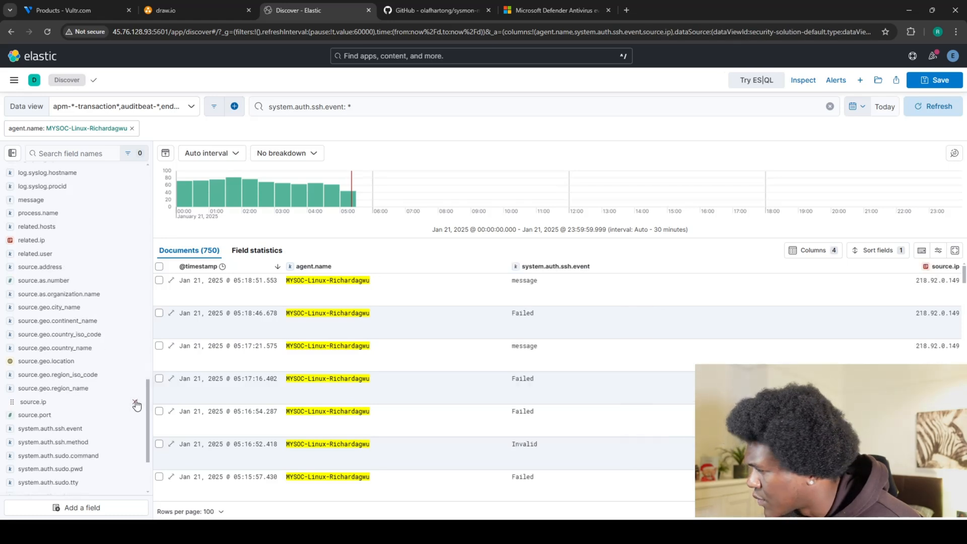
{"action": "scroll", "coordinate": [851, 353], "scroll_direction": "down", "scroll_amount": 3}
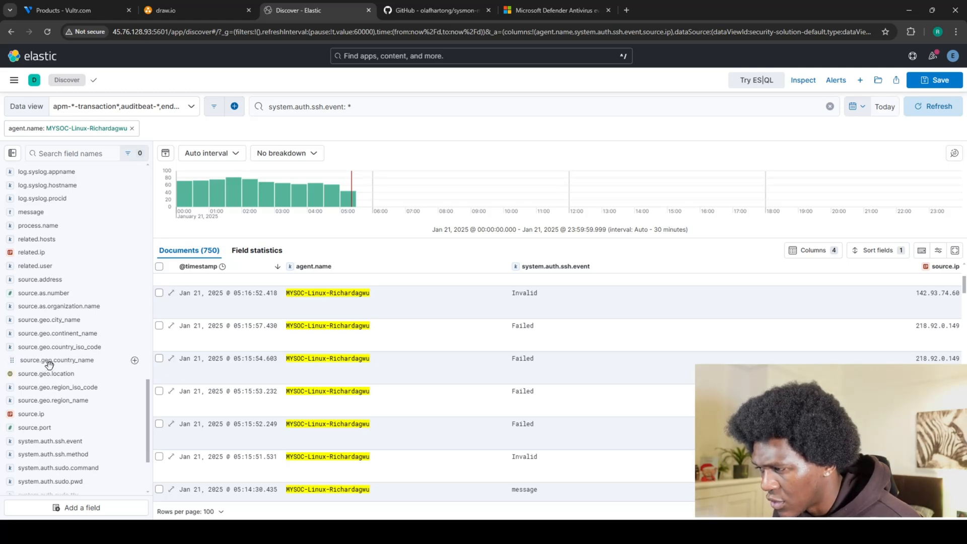
{"action": "left_click", "coordinate": [134, 361]}
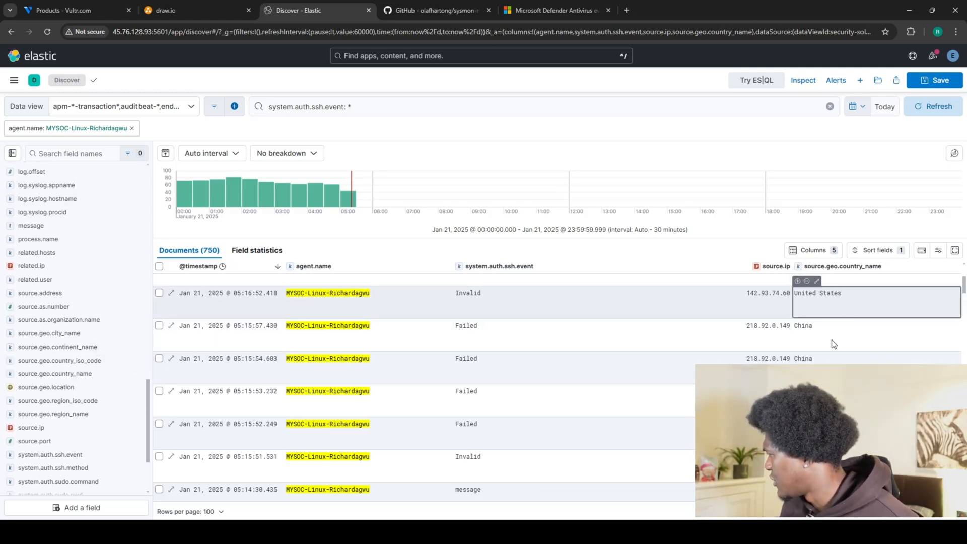
{"action": "scroll", "coordinate": [815, 341], "scroll_direction": "down", "scroll_amount": 3}
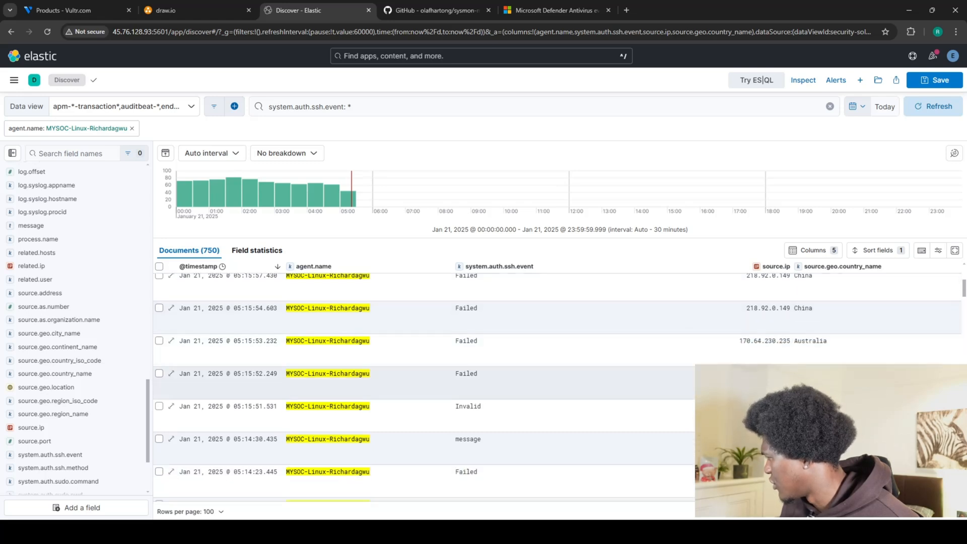
{"action": "scroll", "coordinate": [815, 341], "scroll_direction": "down", "scroll_amount": 10}
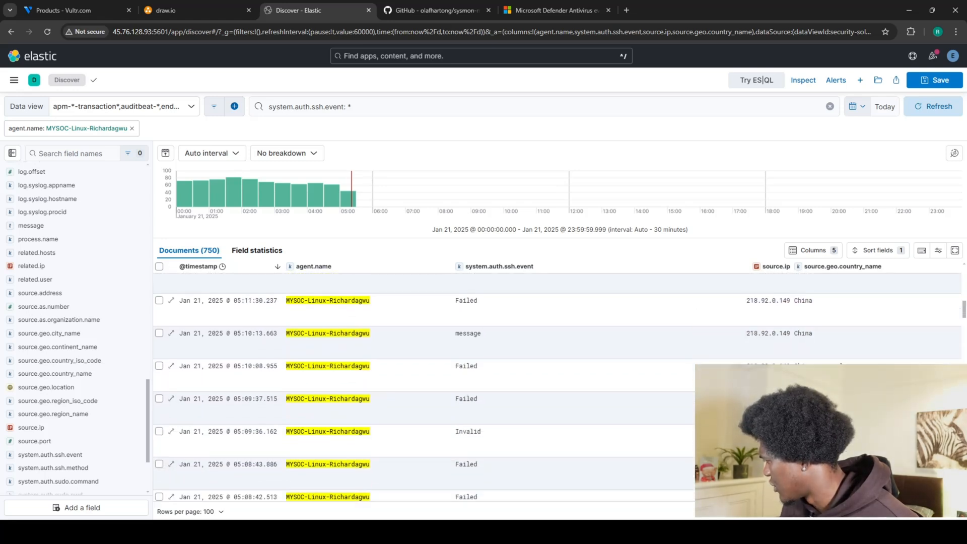
{"action": "scroll", "coordinate": [815, 341], "scroll_direction": "up", "scroll_amount": 10}
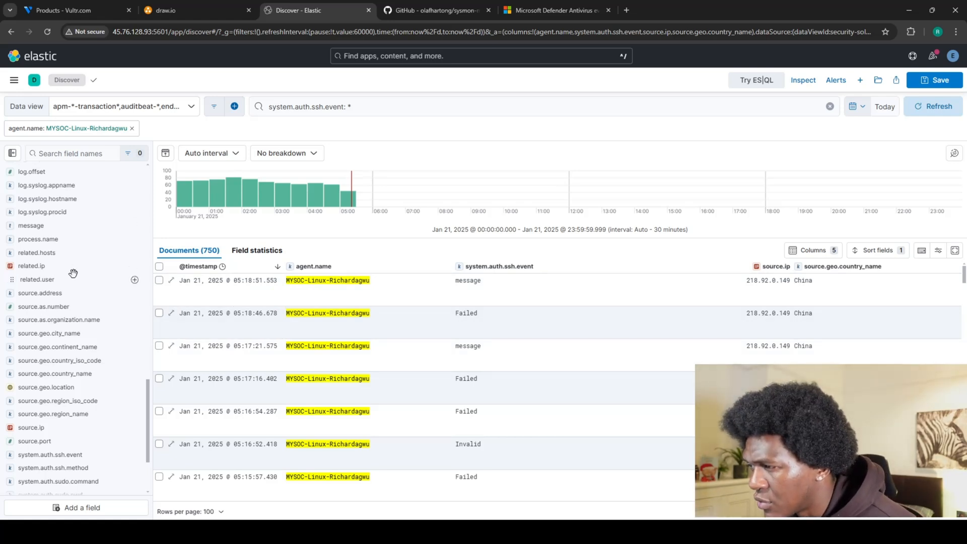
Add the user.name field as a column in the documents table
{"action": "scroll", "coordinate": [72, 277], "scroll_direction": "up", "scroll_amount": 5}
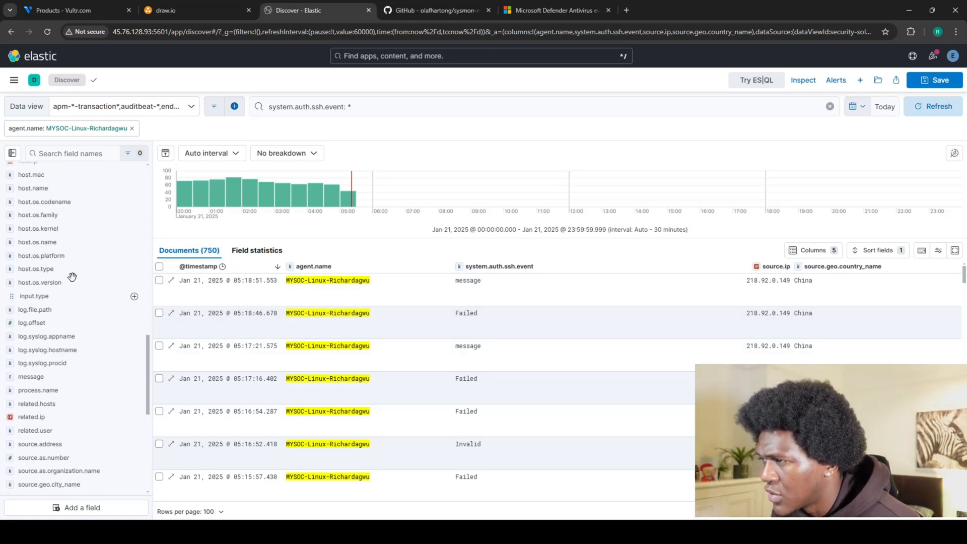
{"action": "scroll", "coordinate": [72, 278], "scroll_direction": "up", "scroll_amount": 10}
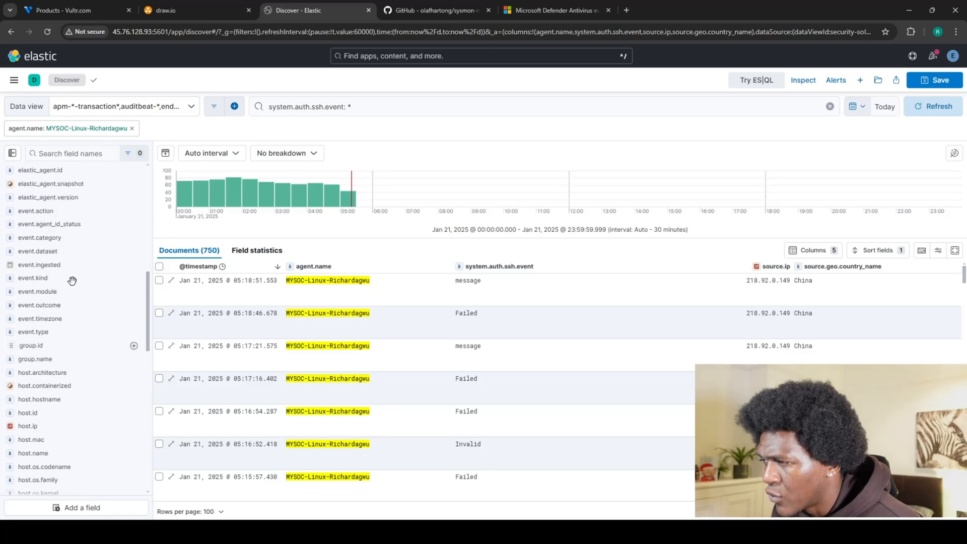
{"action": "scroll", "coordinate": [74, 283], "scroll_direction": "up", "scroll_amount": 3}
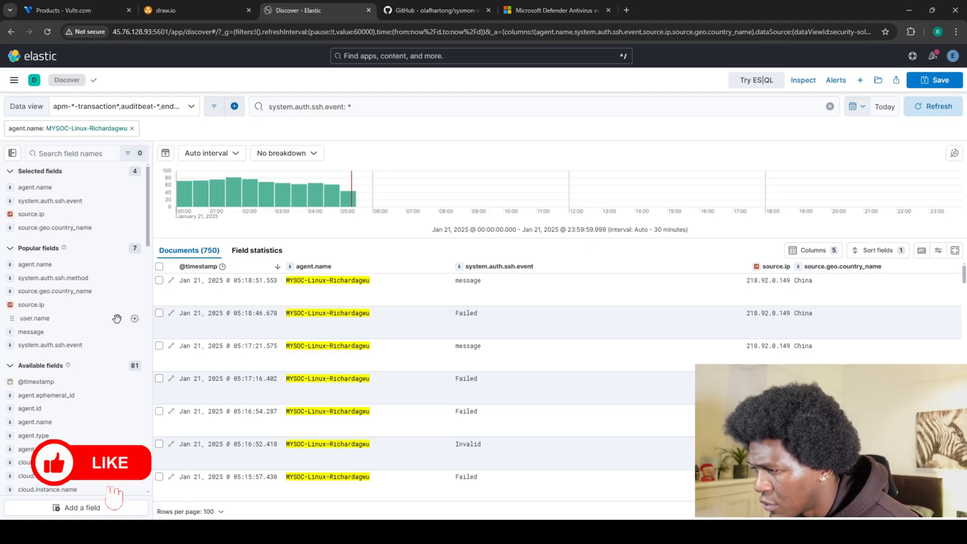
{"action": "left_click", "coordinate": [135, 321]}
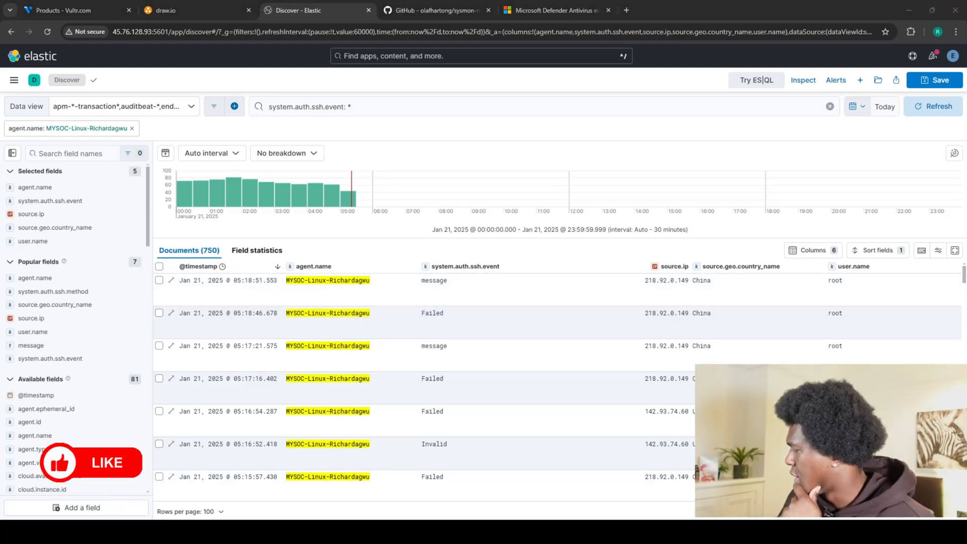
Bring up the Notepad notes and compare the listed items with the columns of the documents table
{"action": "key", "text": "alt+Tab"}
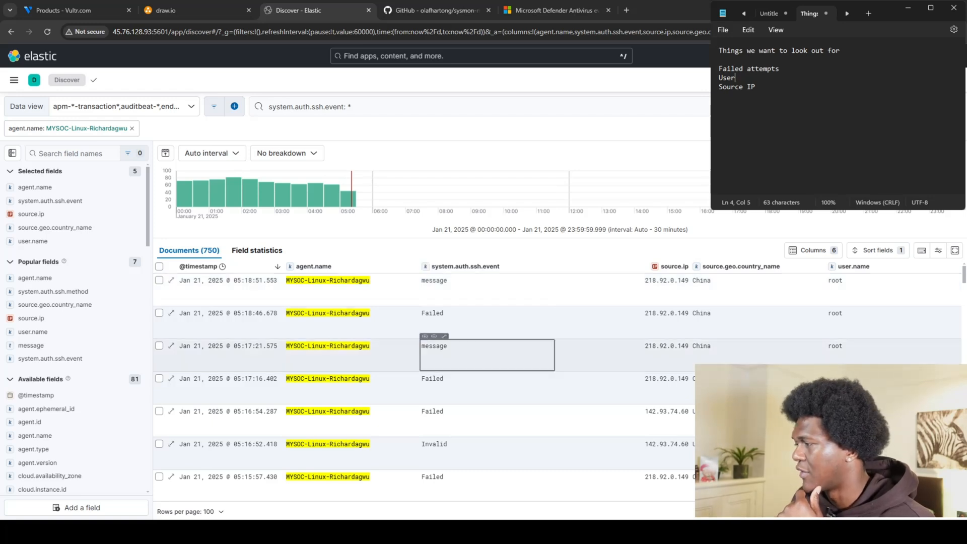
{"action": "scroll", "coordinate": [487, 403], "scroll_direction": "down", "scroll_amount": 1}
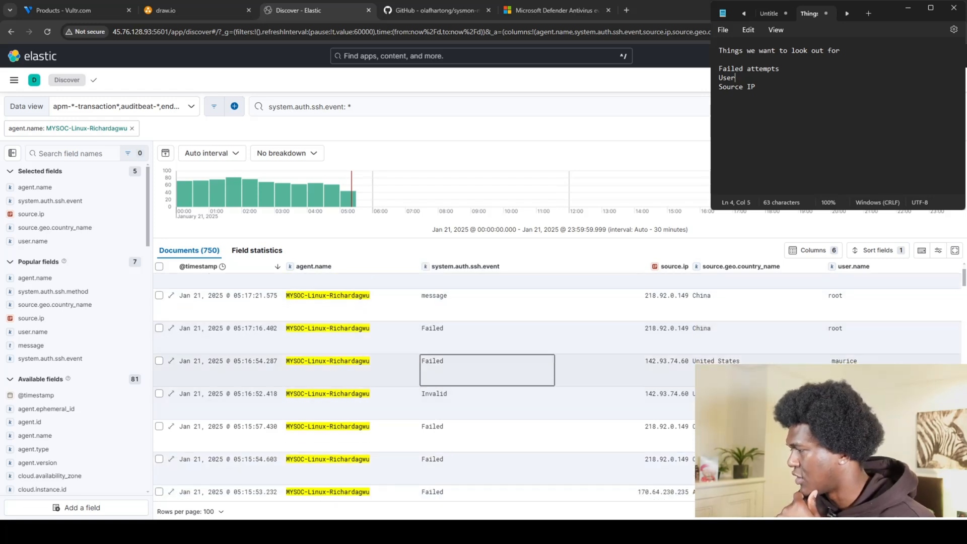
Put the notes away, filter the documents to those with system.auth.ssh.event Failed and look through the filtered events
{"action": "left_click", "coordinate": [908, 9]}
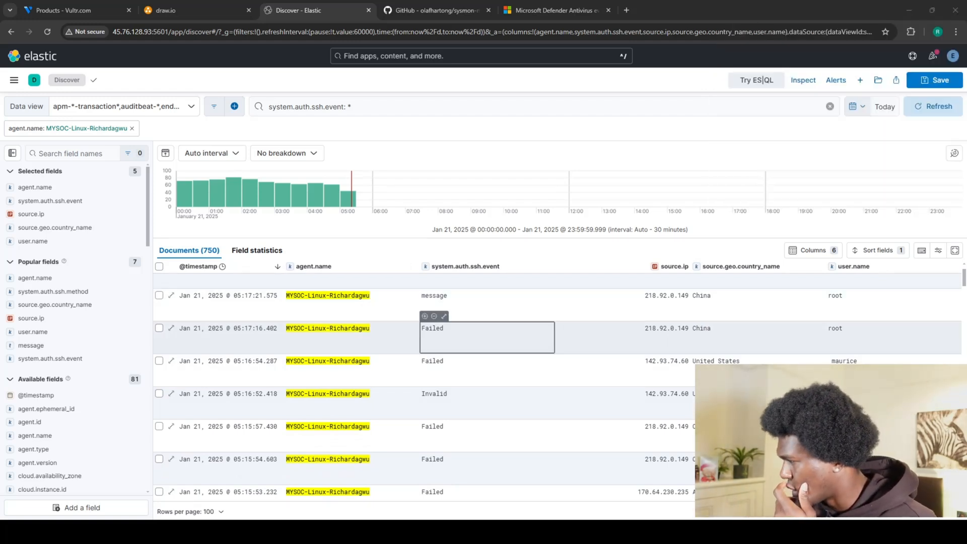
{"action": "left_click", "coordinate": [425, 316]}
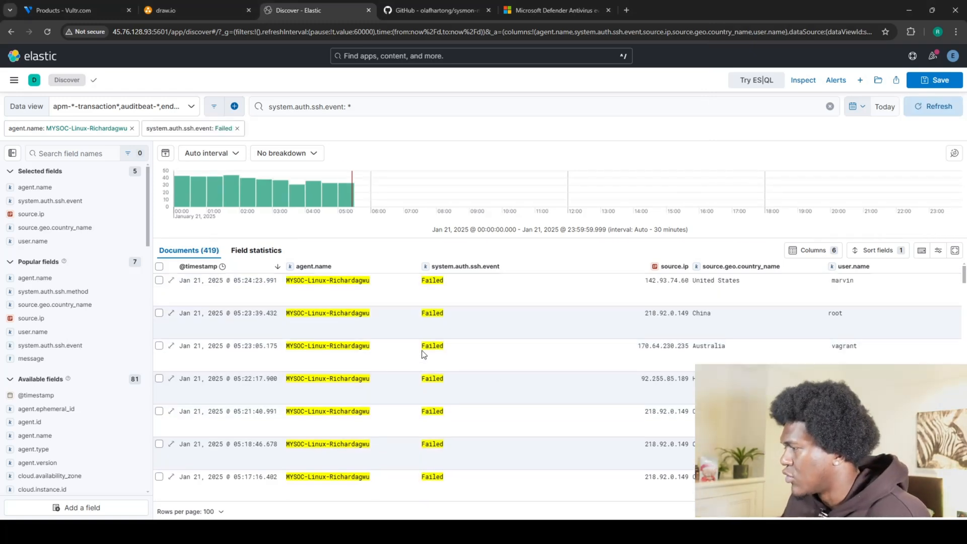
{"action": "scroll", "coordinate": [423, 349], "scroll_direction": "down", "scroll_amount": 10}
{"action": "scroll", "coordinate": [421, 353], "scroll_direction": "up", "scroll_amount": 10}
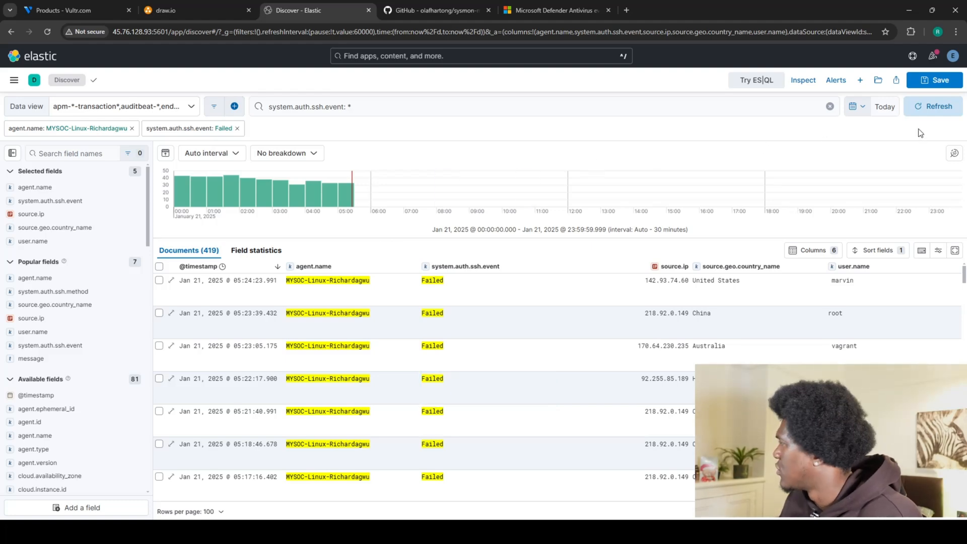
Save the current search with the title SSH Failed Activity
{"action": "left_click", "coordinate": [947, 82]}
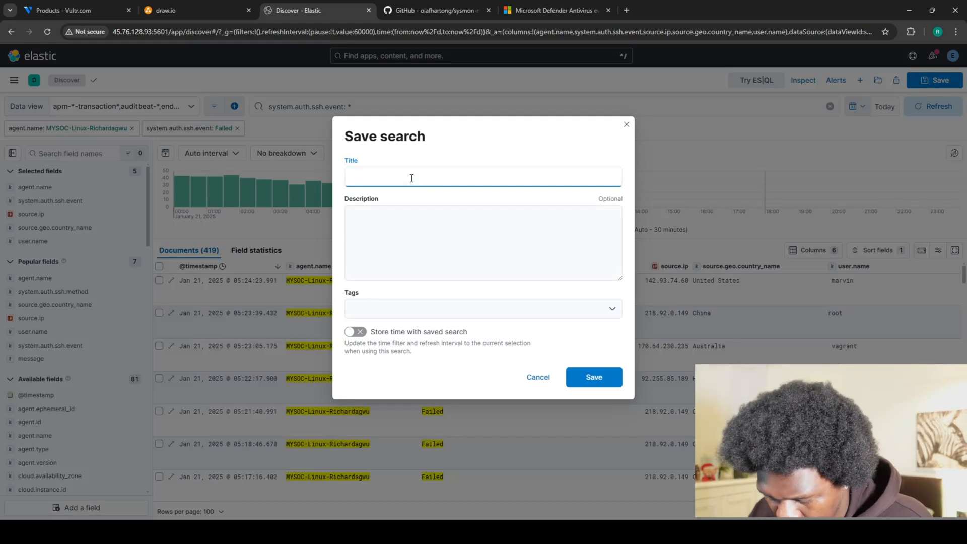
{"action": "type", "text": "ssH Fai"}
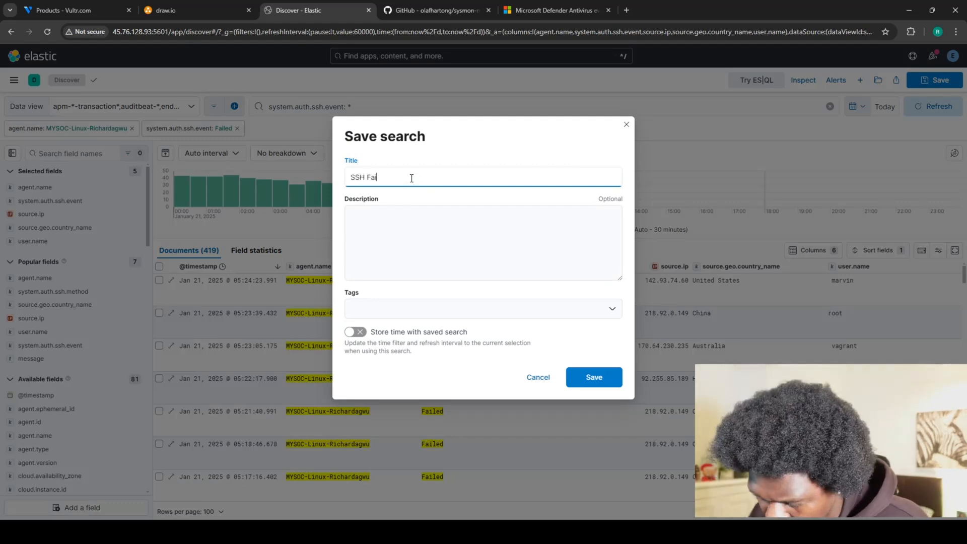
{"action": "type", "text": "led Activity"}
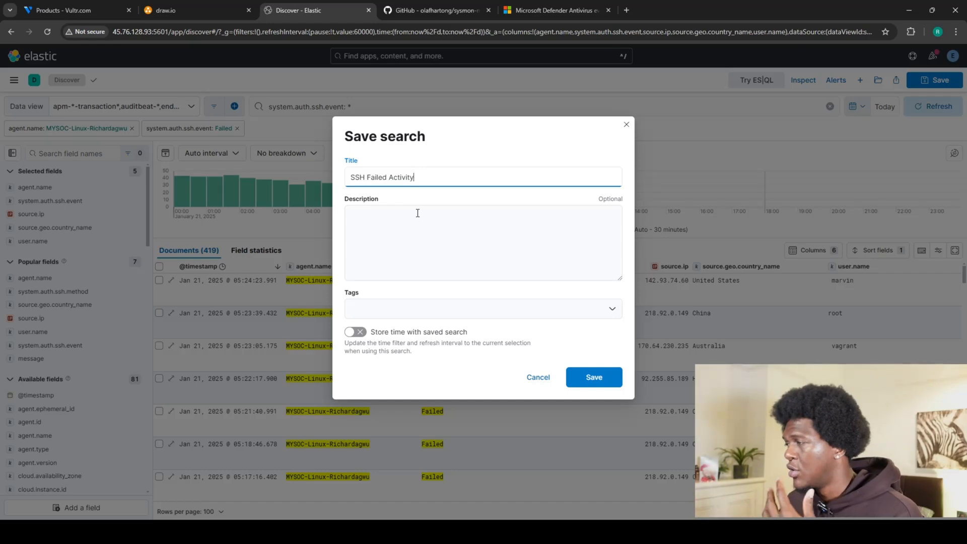
{"action": "left_click", "coordinate": [585, 380]}
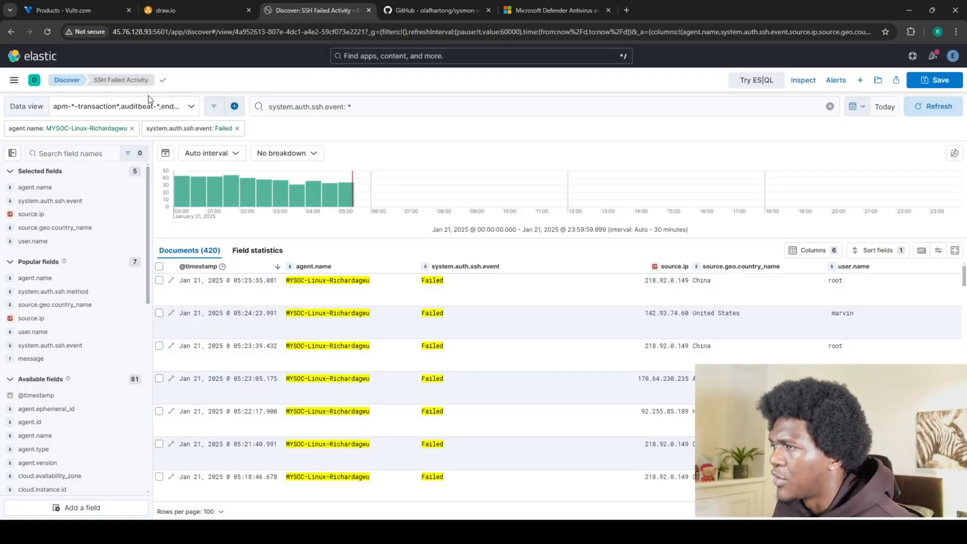
{"action": "left_click", "coordinate": [15, 81]}
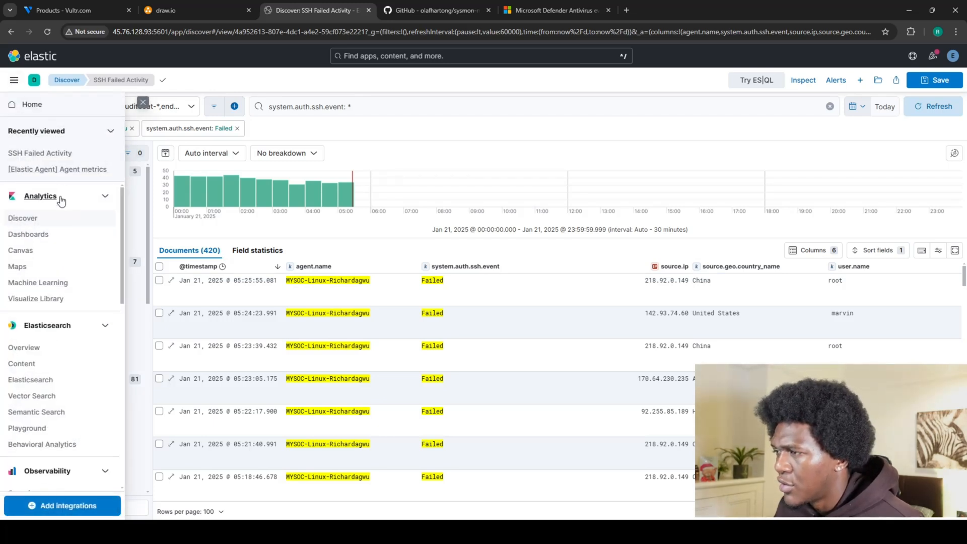
{"action": "scroll", "coordinate": [50, 252], "scroll_direction": "down", "scroll_amount": 2}
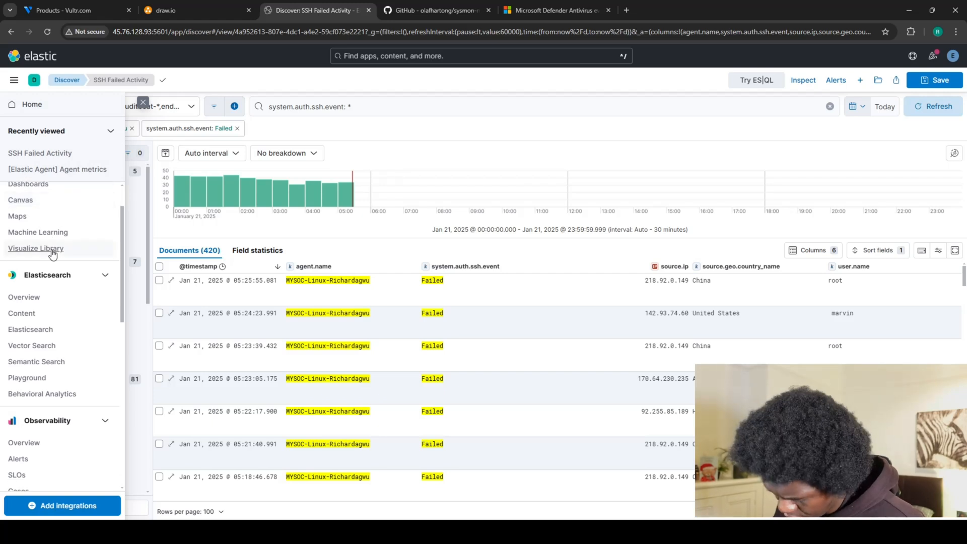
Start a search threshold rule from this search and name it MySOC-SSH Brute Force Activity, followed by a hyphen and the owner's name
{"action": "left_click", "coordinate": [837, 85]}
{"action": "left_click", "coordinate": [838, 85]}
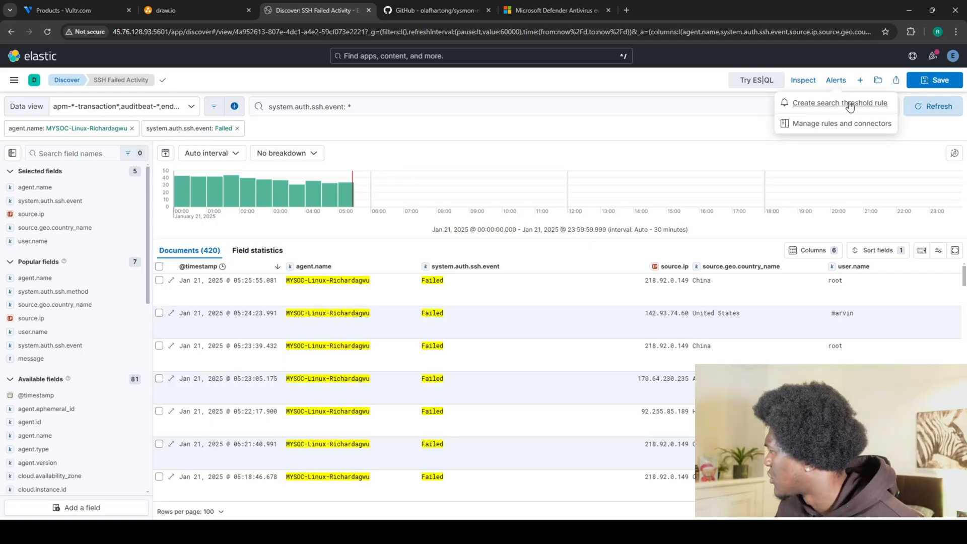
{"action": "left_click", "coordinate": [851, 106]}
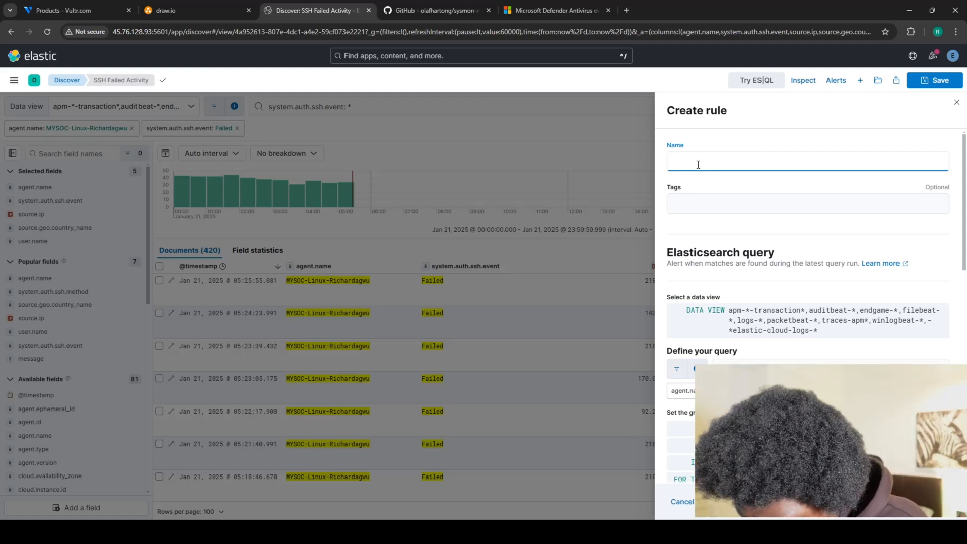
{"action": "type", "text": "MySOC"}
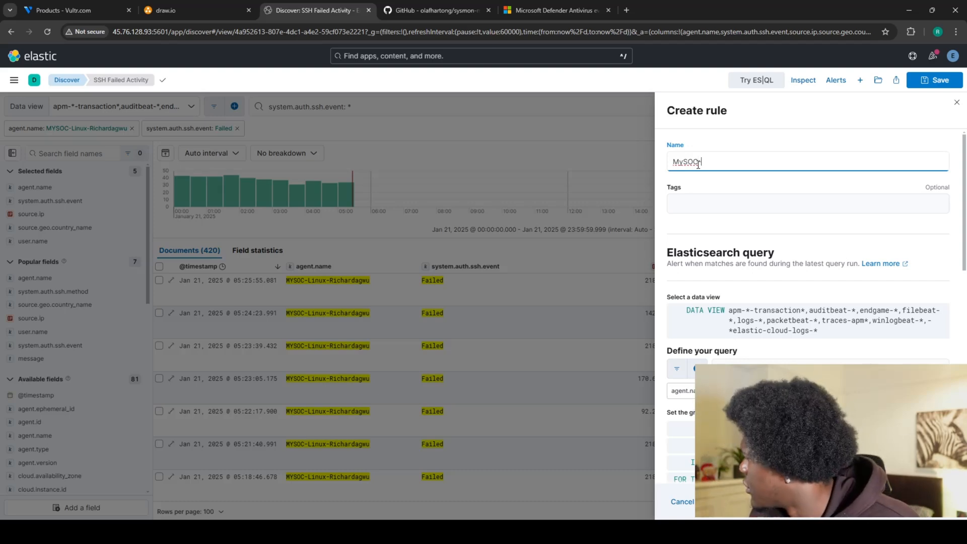
{"action": "type", "text": " SSH"}
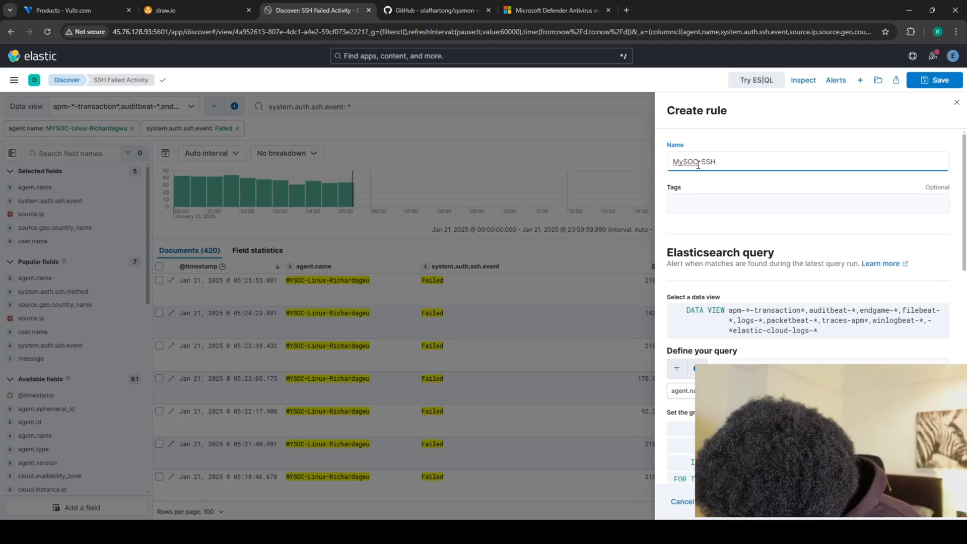
{"action": "type", "text": " Bru"}
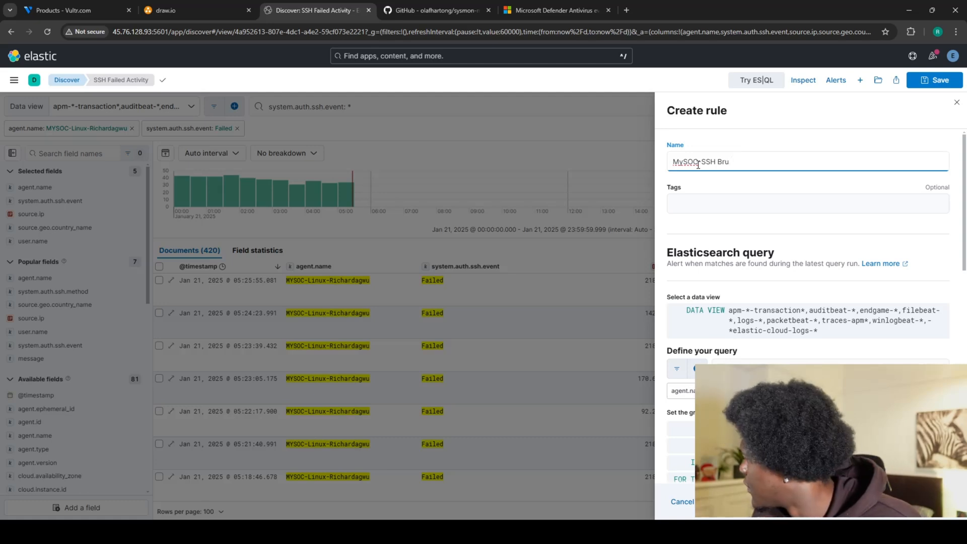
{"action": "type", "text": "te Force Activity"}
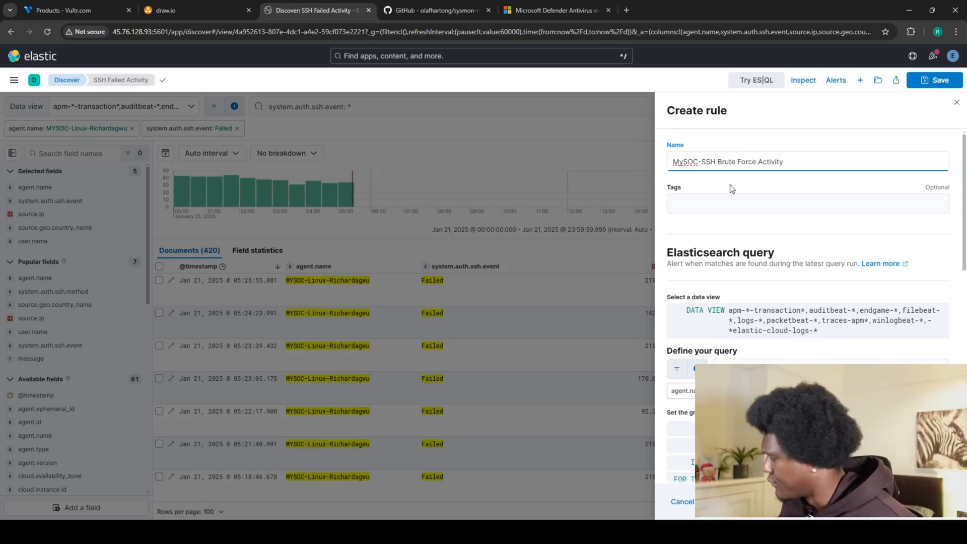
{"action": "type", "text": "-"}
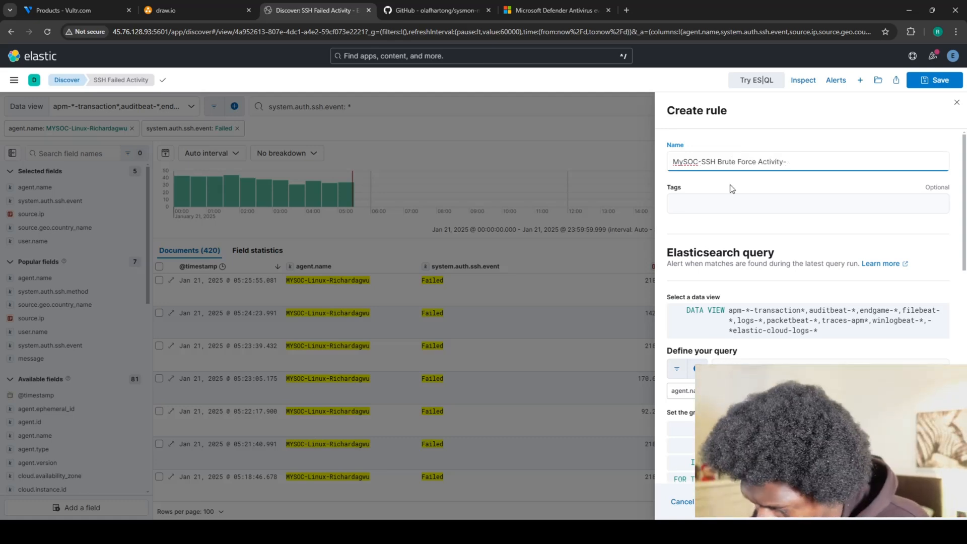
{"action": "type", "text": "Richardagwu"}
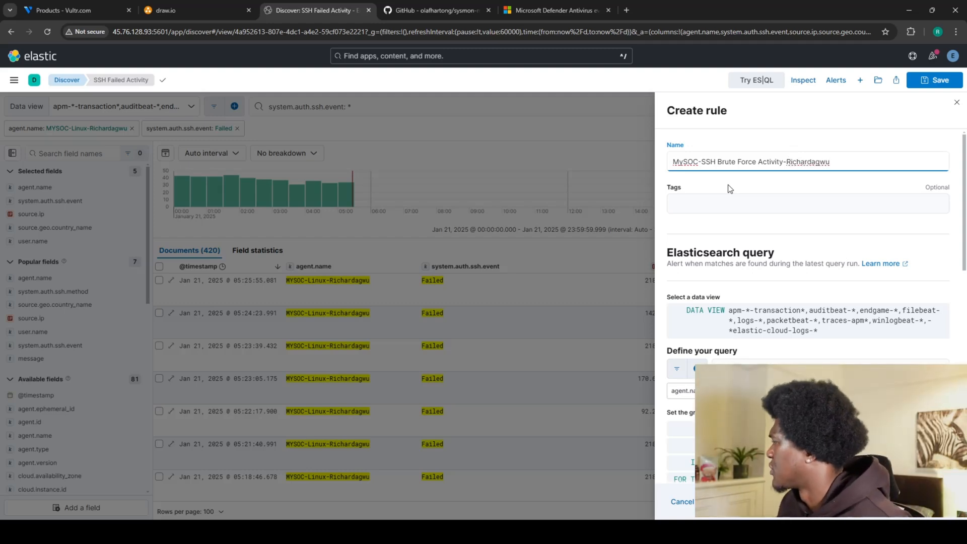
Set the rule's threshold to is above 5 and save the rule without any actions
{"action": "scroll", "coordinate": [755, 252], "scroll_direction": "down", "scroll_amount": 5}
{"action": "scroll", "coordinate": [776, 262], "scroll_direction": "up", "scroll_amount": 2}
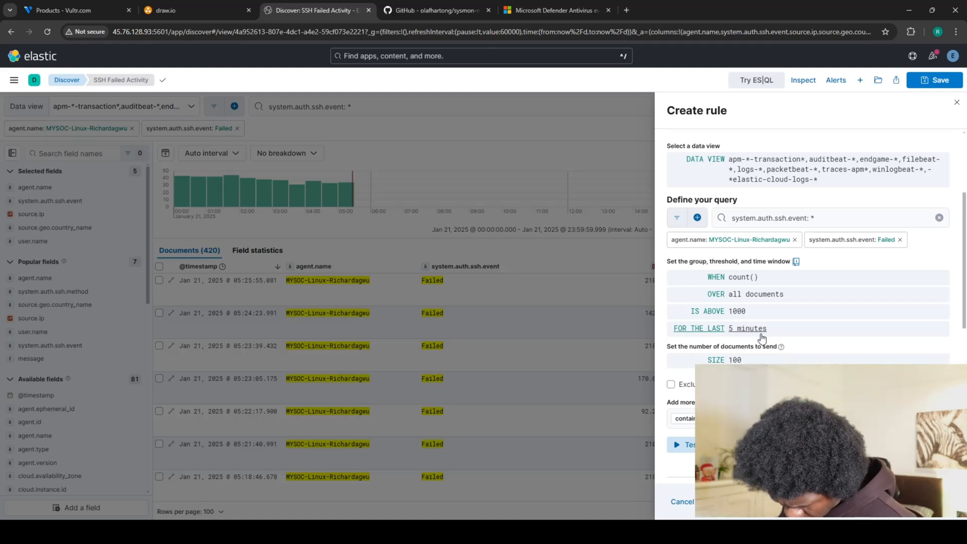
{"action": "left_click", "coordinate": [756, 313]}
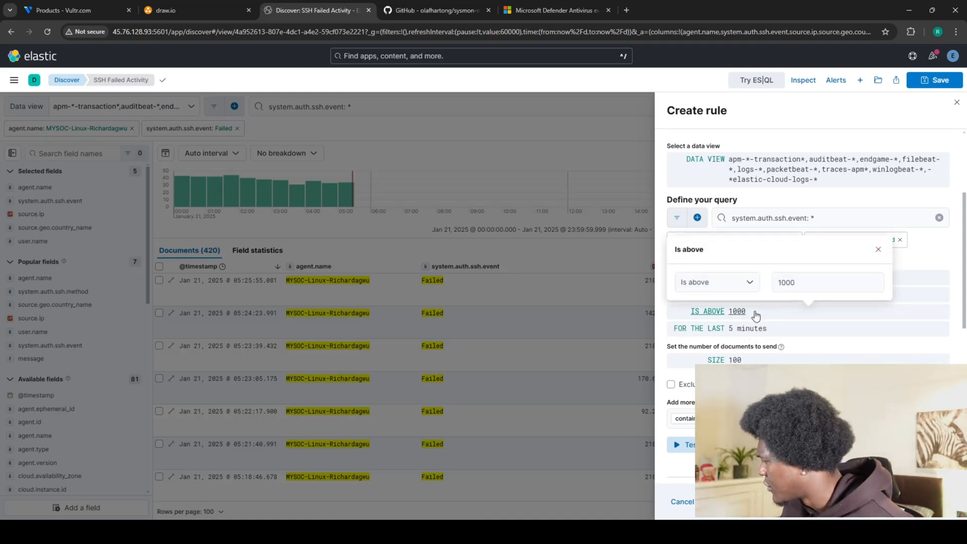
{"action": "left_click", "coordinate": [804, 283]}
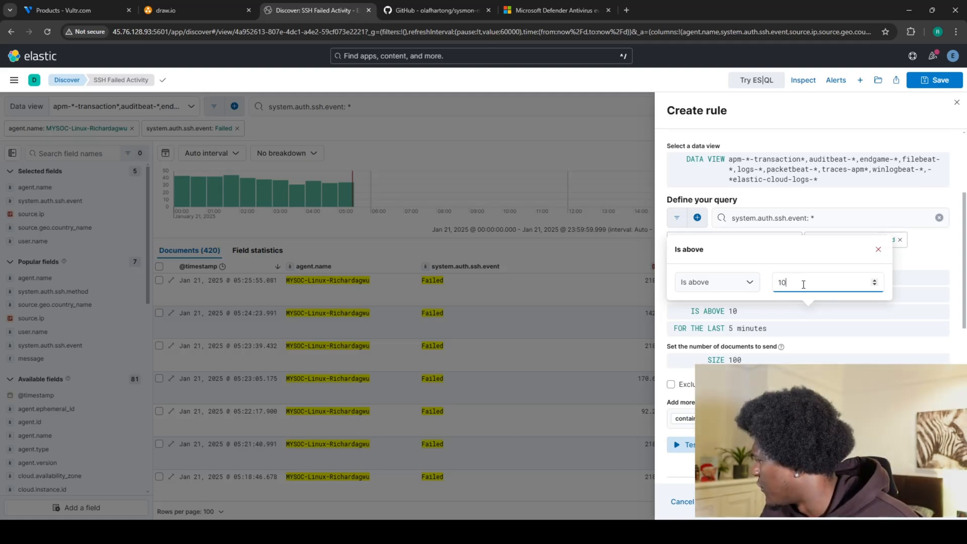
{"action": "key", "text": "BackSpace"}
{"action": "type", "text": "5"}
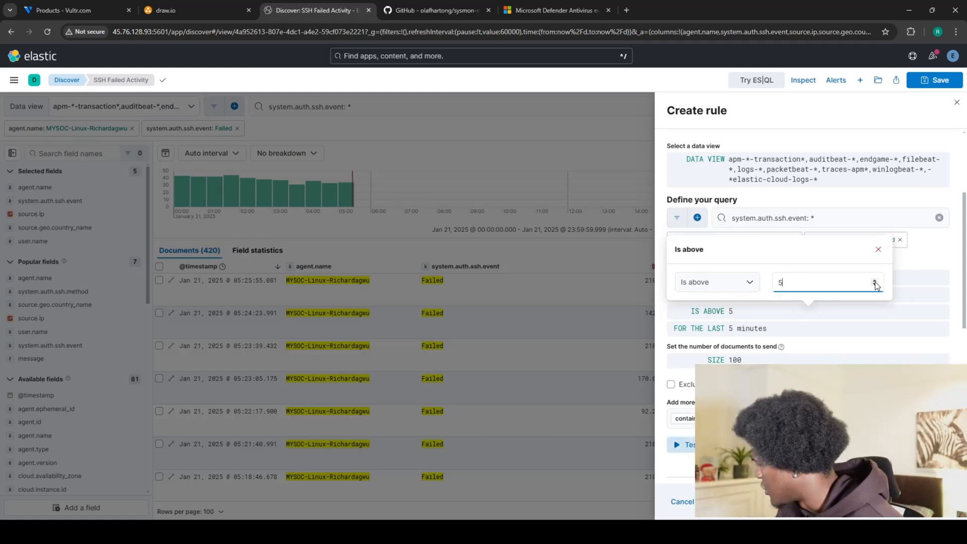
{"action": "left_click", "coordinate": [878, 249]}
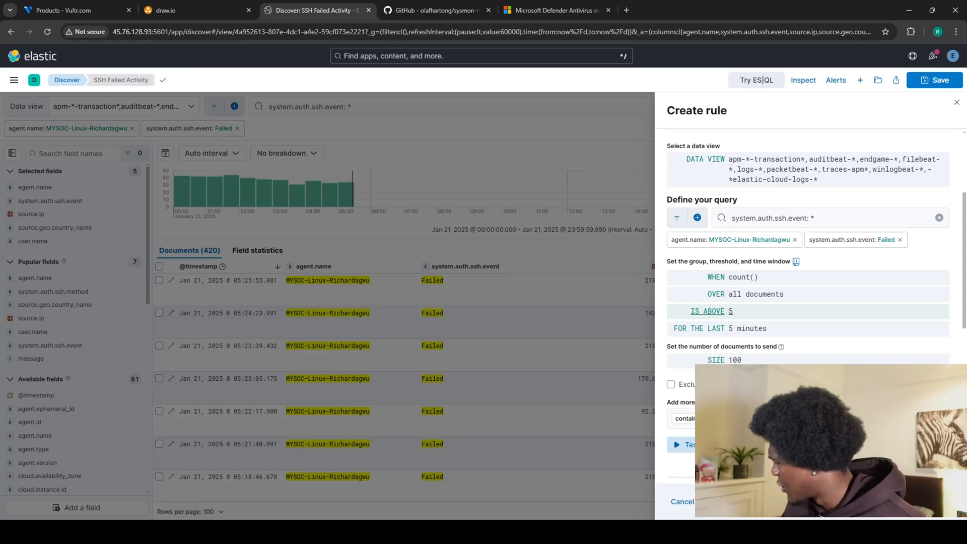
{"action": "left_click", "coordinate": [927, 501]}
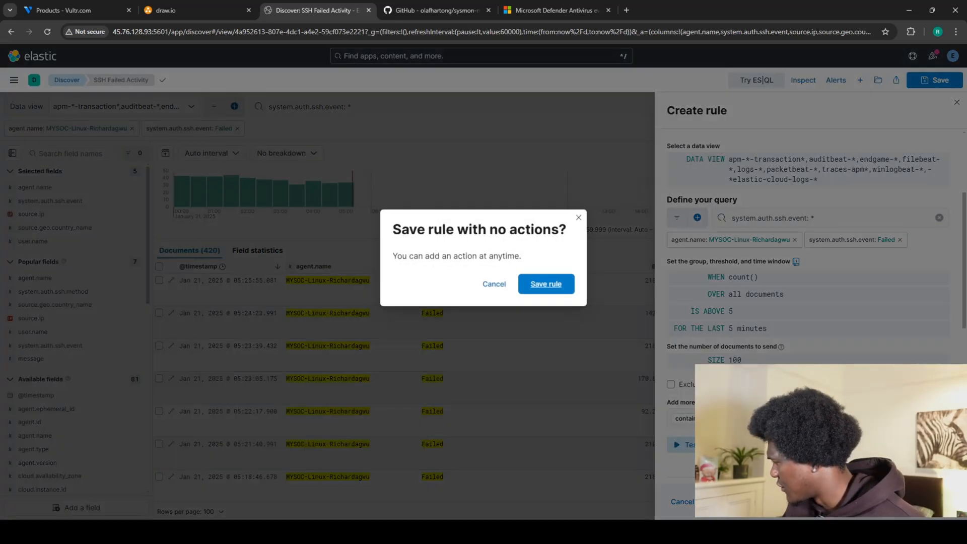
{"action": "left_click", "coordinate": [543, 285]}
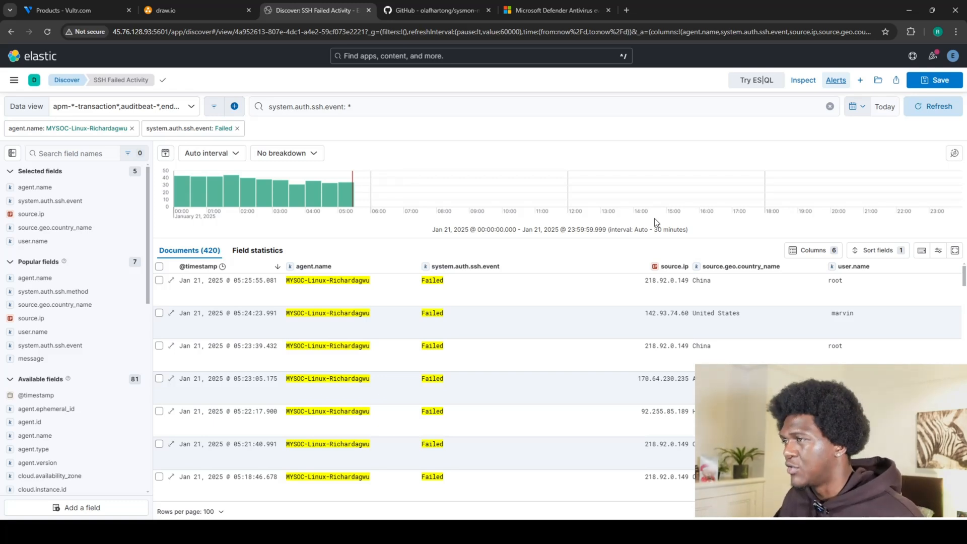
Look through the failed SSH events and open Maps with a new, empty map
{"action": "scroll", "coordinate": [463, 302], "scroll_direction": "down", "scroll_amount": 3}
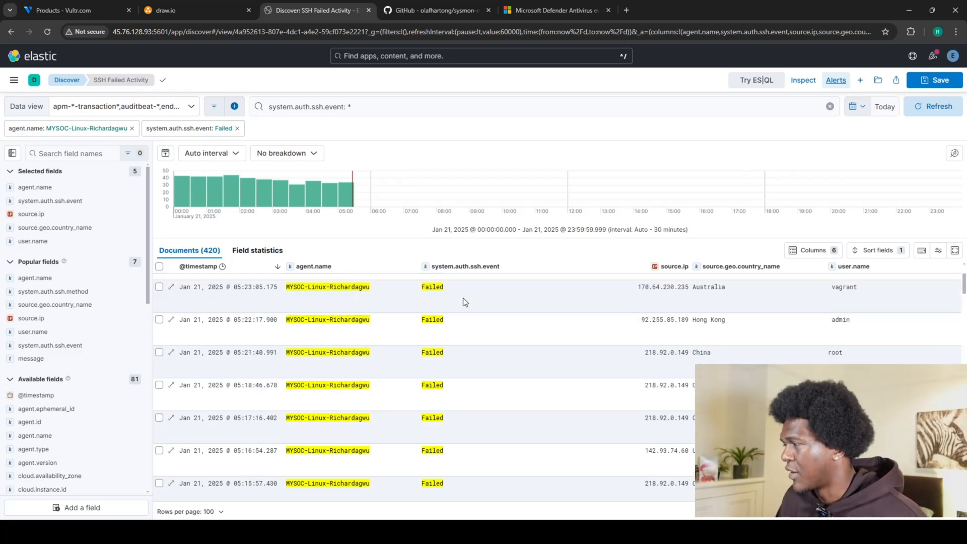
{"action": "mouse_move", "coordinate": [462, 294]}
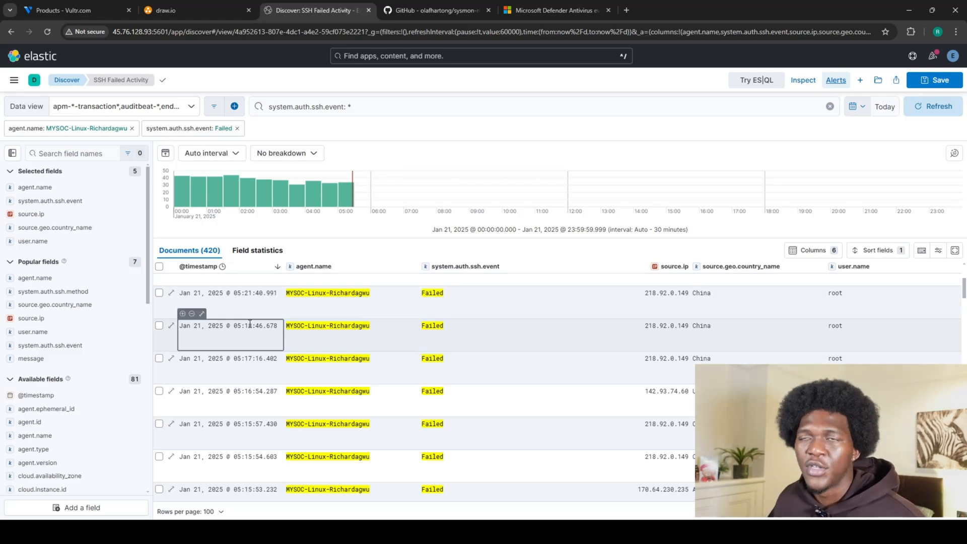
{"action": "left_click", "coordinate": [13, 79]}
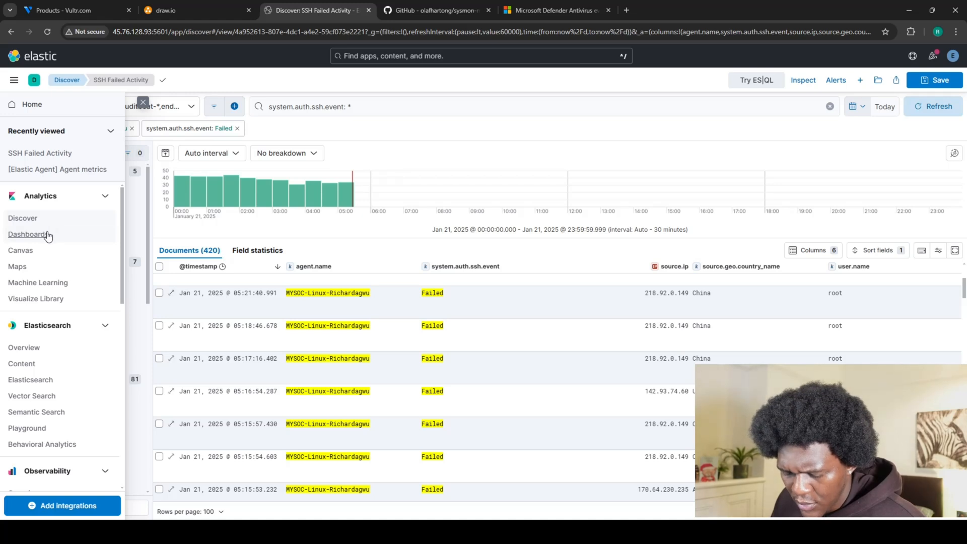
{"action": "left_click", "coordinate": [22, 268]}
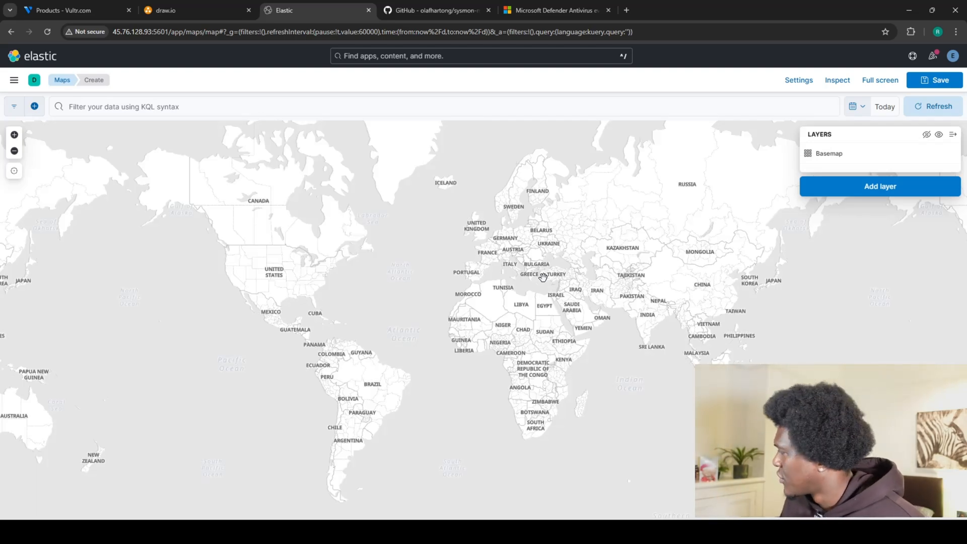
Open the recently viewed SSH Failed Activity search in a new browser tab and switch to it
{"action": "left_click", "coordinate": [14, 80]}
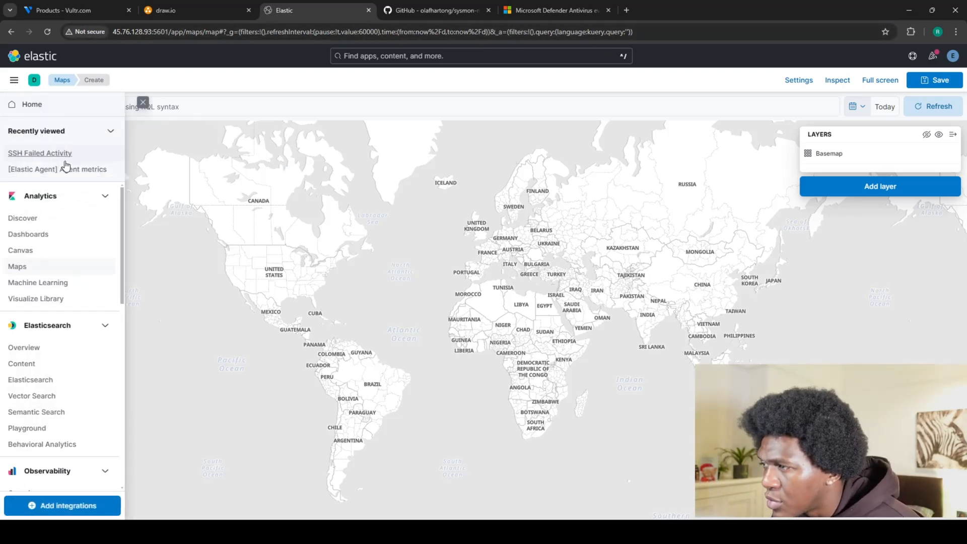
{"action": "middle_click", "coordinate": [56, 153]}
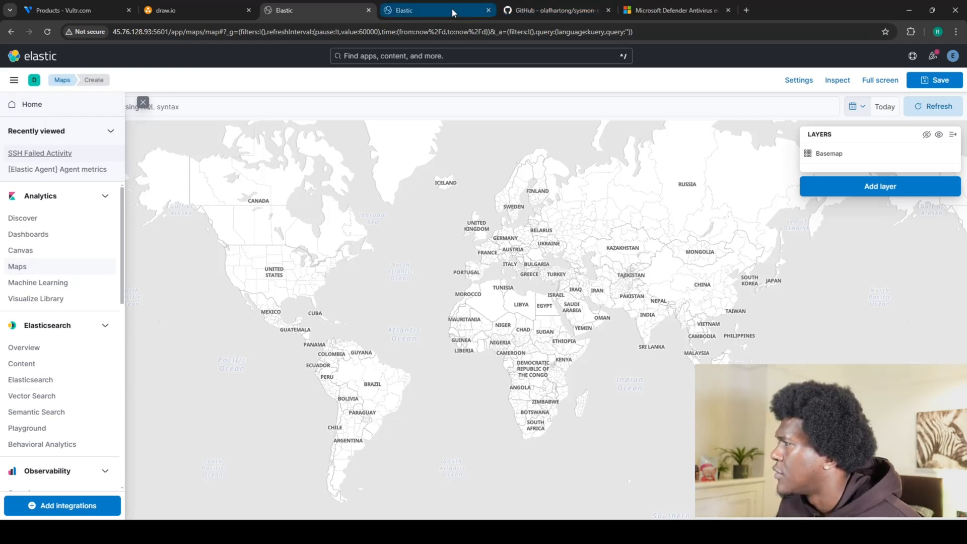
{"action": "left_click", "coordinate": [452, 8]}
Append "and" conditions for the Linux server's agent.name and system.auth.ssh.event: Failed to the query, and copy the whole query into the Notepad notes
{"action": "left_click", "coordinate": [366, 106]}
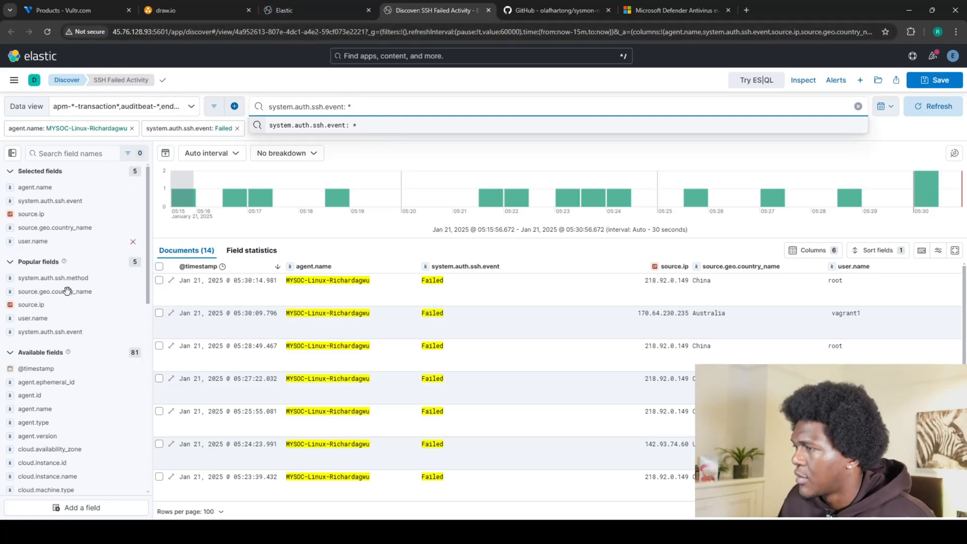
{"action": "type", "text": "and agent.name: MYSOC-Linux-Richardagwu and system.auth.ssh.event: Failed"}
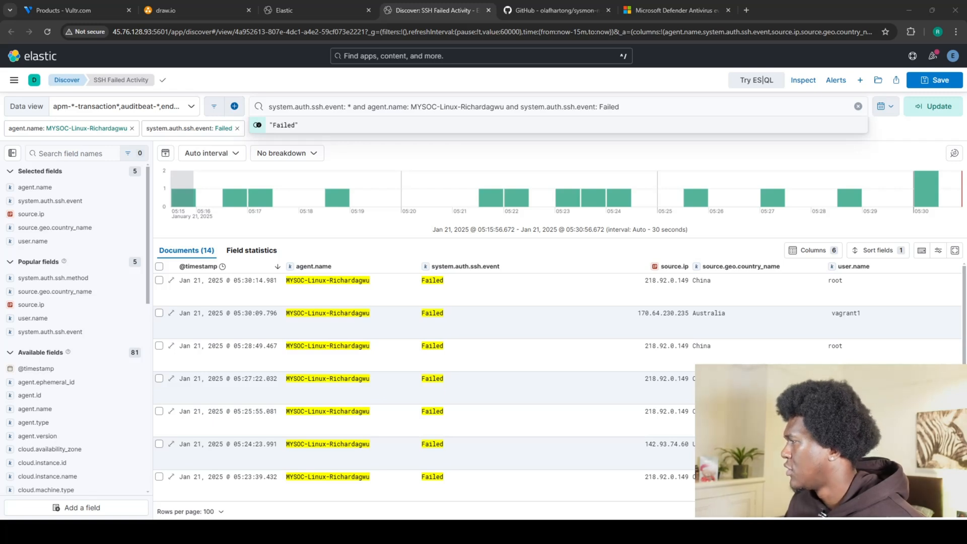
{"action": "left_click_drag", "start_coordinate": [622, 106], "coordinate": [279, 109]}
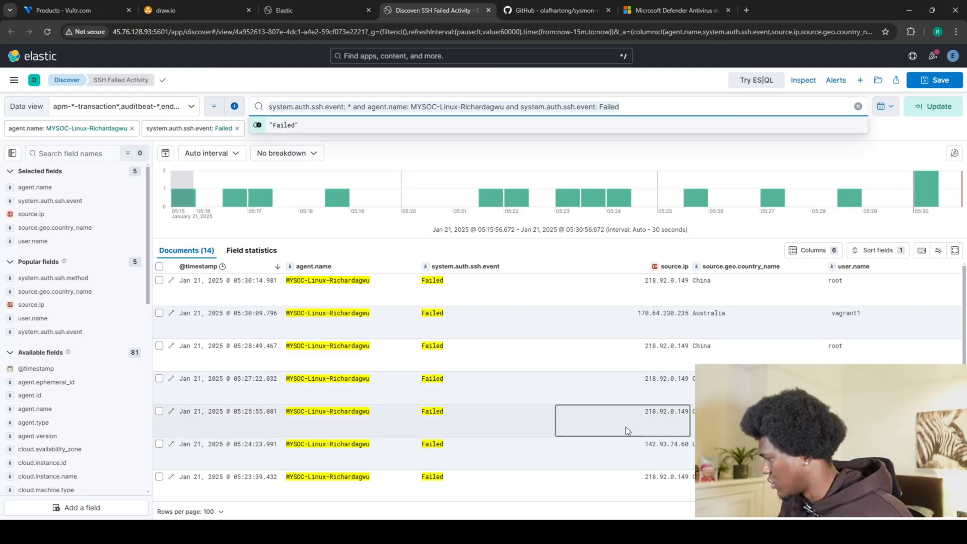
{"action": "key", "text": "alt+Tab"}
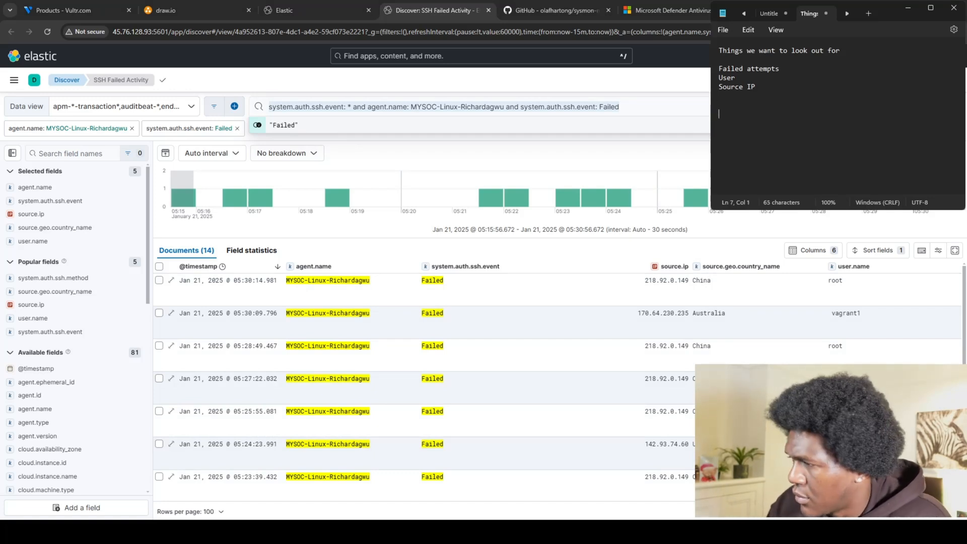
{"action": "key", "text": "Return"}
{"action": "key", "text": "Return"}
{"action": "type", "text": "system.auth.ssh.event: * and agent.name: MYSOC-Linux-Richardagwu and system.auth.ssh.event: Failed"}
{"action": "left_click", "coordinate": [909, 8]}
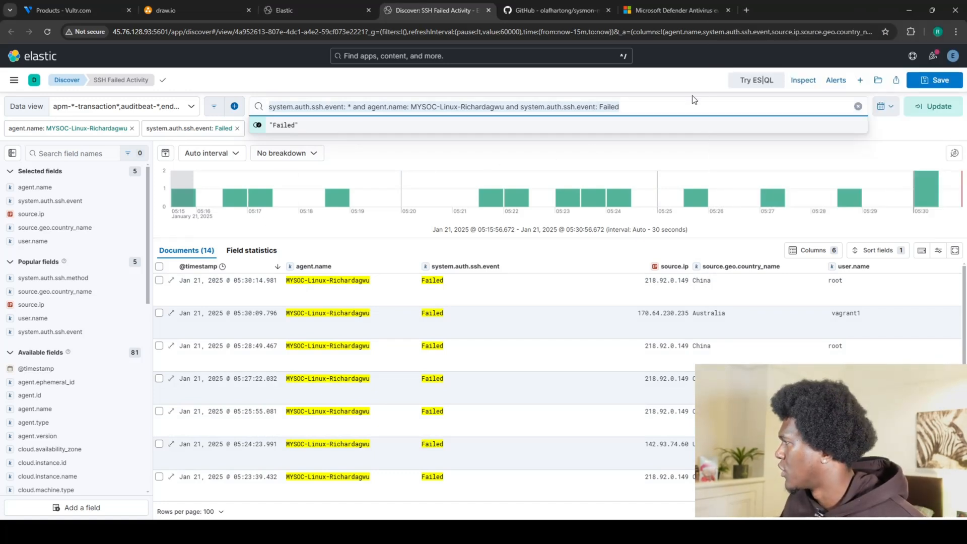
Run the extended query in the SSH Failed Activity search, clear it, and remove the agent.name and system.auth.ssh.event filters
{"action": "key", "text": "Return"}
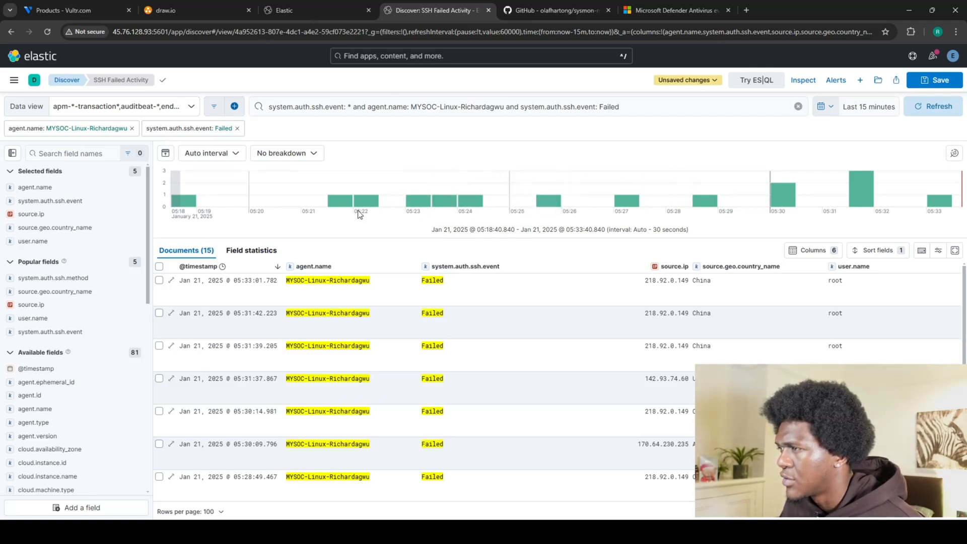
{"action": "left_click", "coordinate": [798, 107]}
{"action": "left_click", "coordinate": [937, 108]}
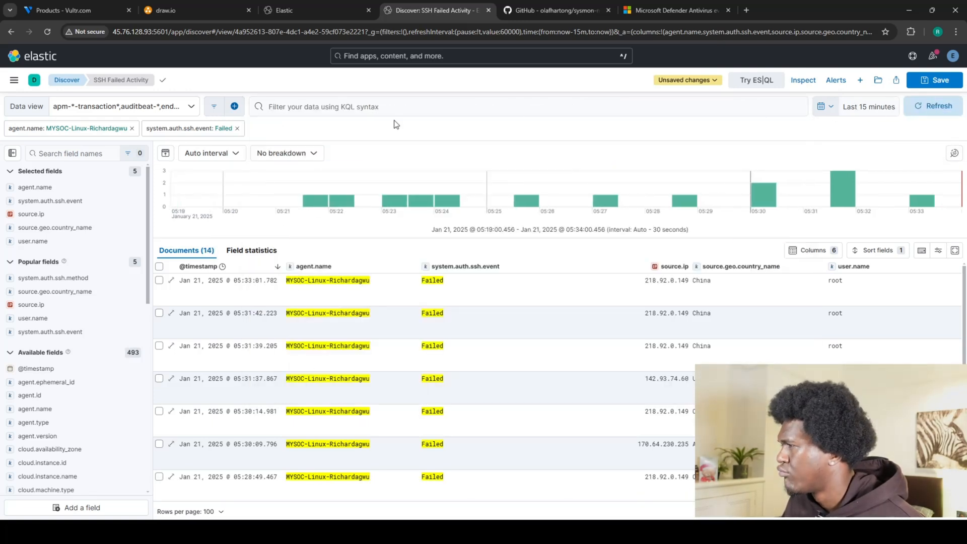
{"action": "left_click", "coordinate": [236, 129]}
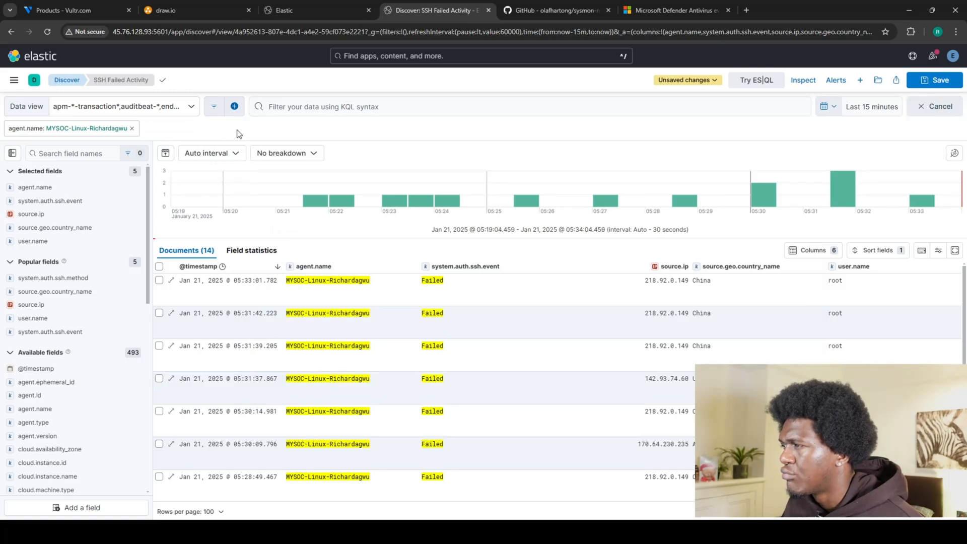
{"action": "left_click", "coordinate": [132, 128]}
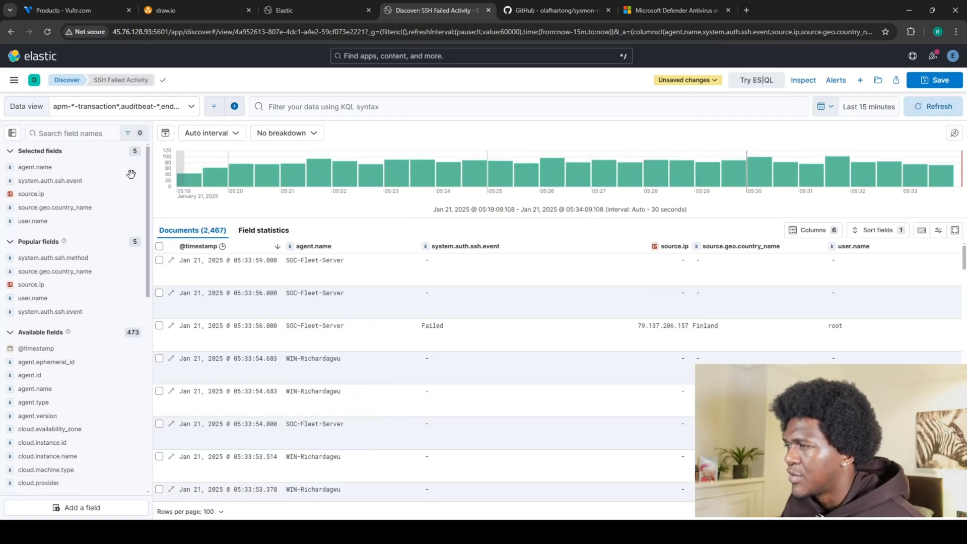
Search Discover with the copied query combining system.auth.ssh.event: *, the Linux server's agent.name and system.auth.ssh.event: Failed
{"action": "left_click", "coordinate": [324, 105]}
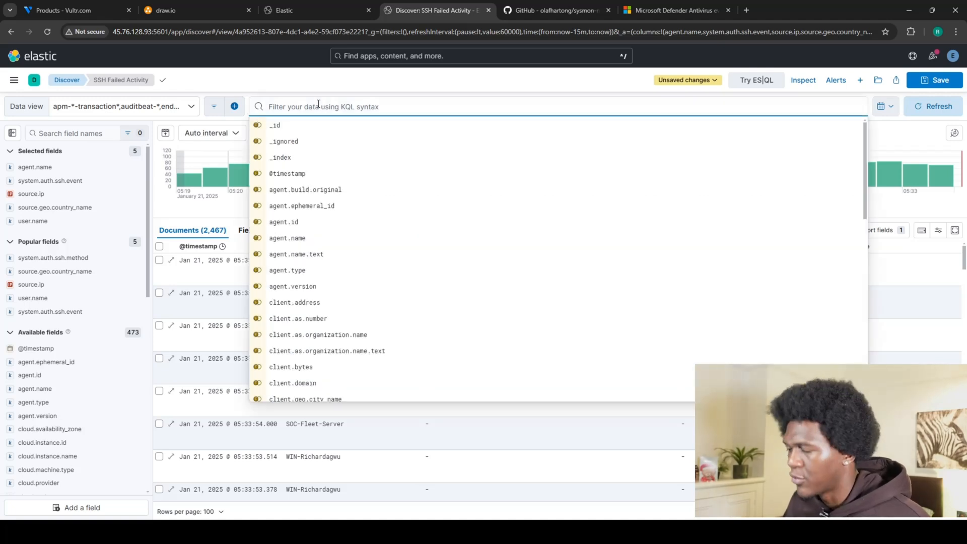
{"action": "type", "text": "system.auth.ssh.event: * and agent.name: MYSOC-Linux-Richardagwu and system.auth.ssh.event: Failed"}
{"action": "left_click", "coordinate": [912, 108]}
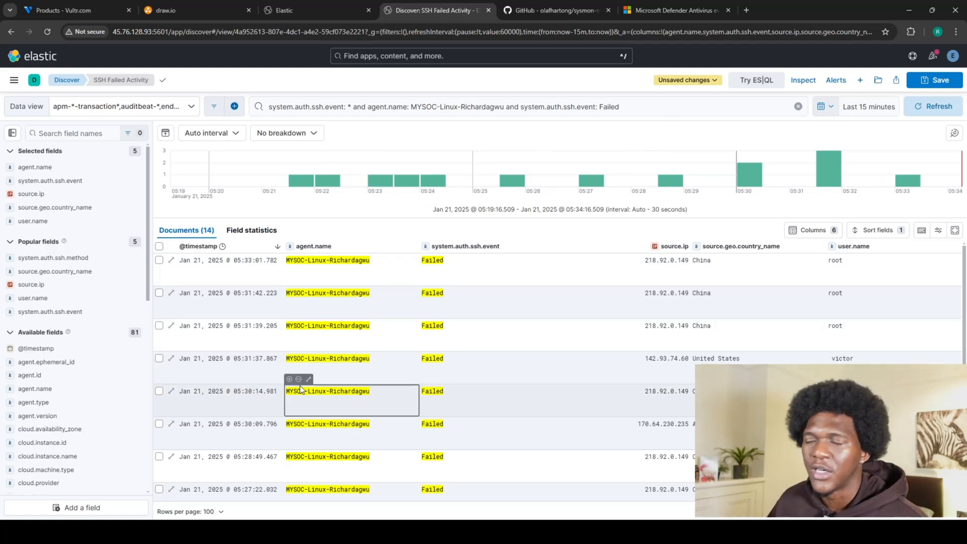
Return to the new map's browser tab and filter the map with the same failed SSH login query
{"action": "left_click", "coordinate": [298, 5]}
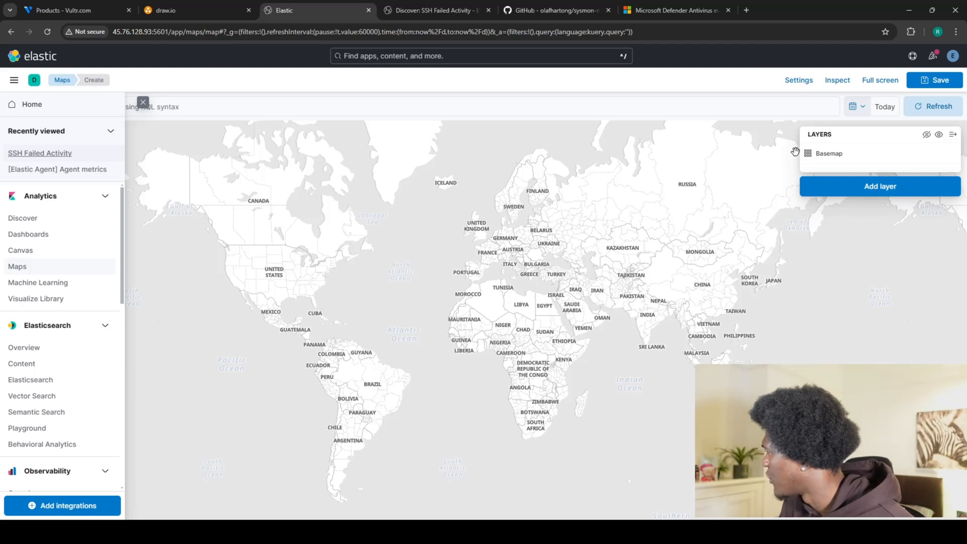
{"action": "left_click", "coordinate": [128, 106]}
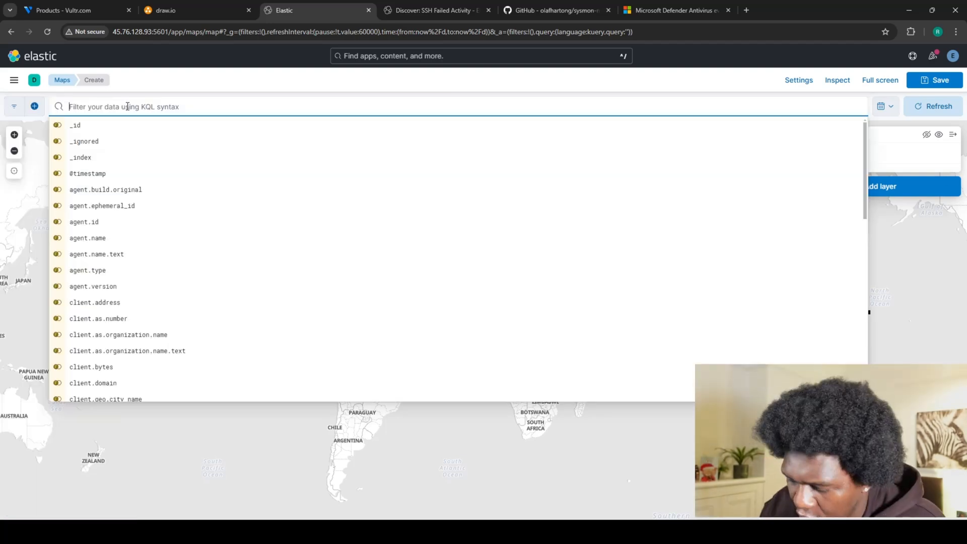
{"action": "type", "text": "system.auth.ssh.event: * and agent.name: MYSOC-Linux-Richardagwu and system.auth.ssh.event: Failed"}
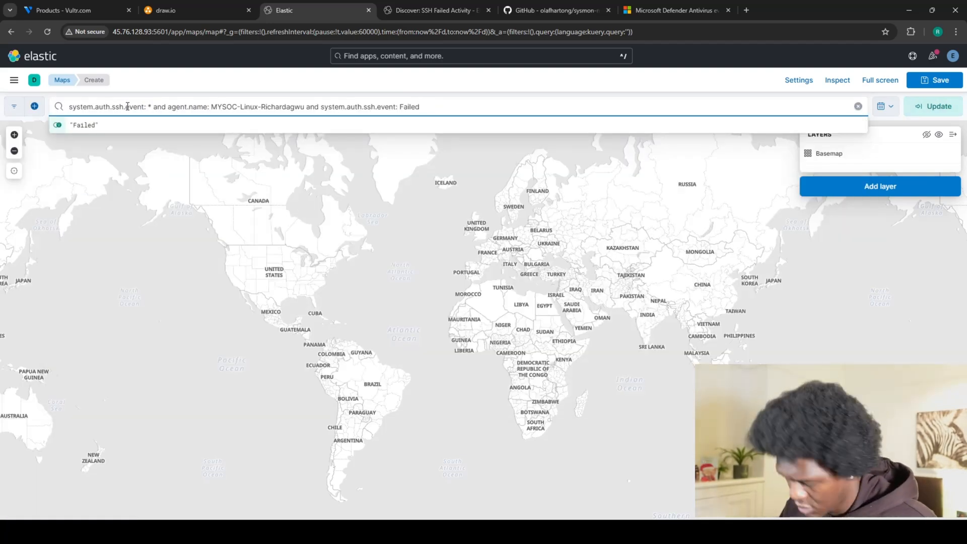
{"action": "key", "text": "Return"}
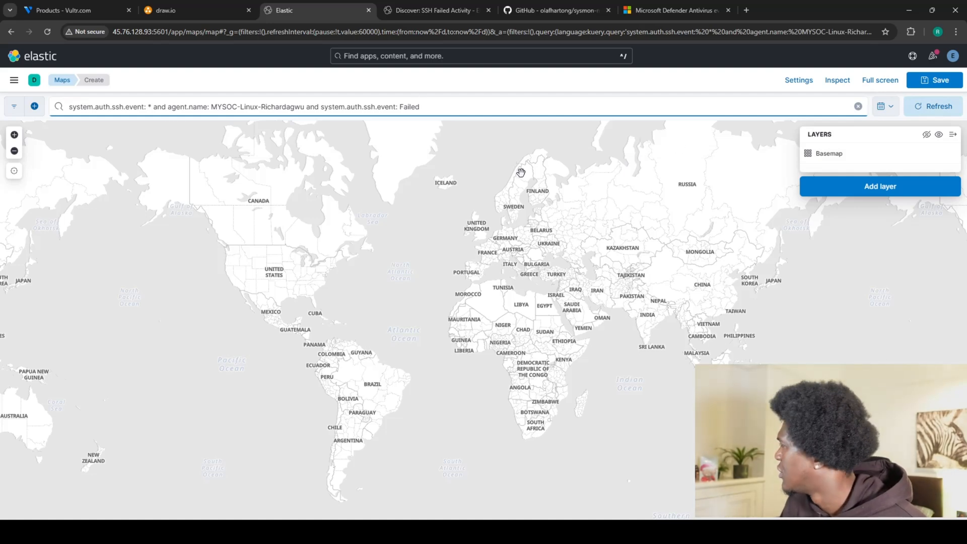
Start a Choropleth layer that uses World Countries as its EMS boundaries
{"action": "left_click", "coordinate": [835, 190]}
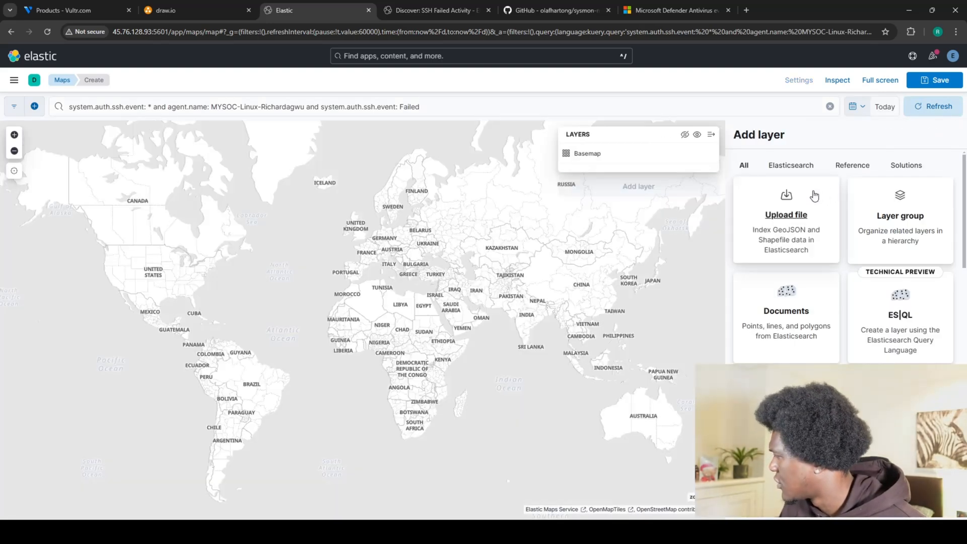
{"action": "scroll", "coordinate": [791, 359], "scroll_direction": "down", "scroll_amount": 1}
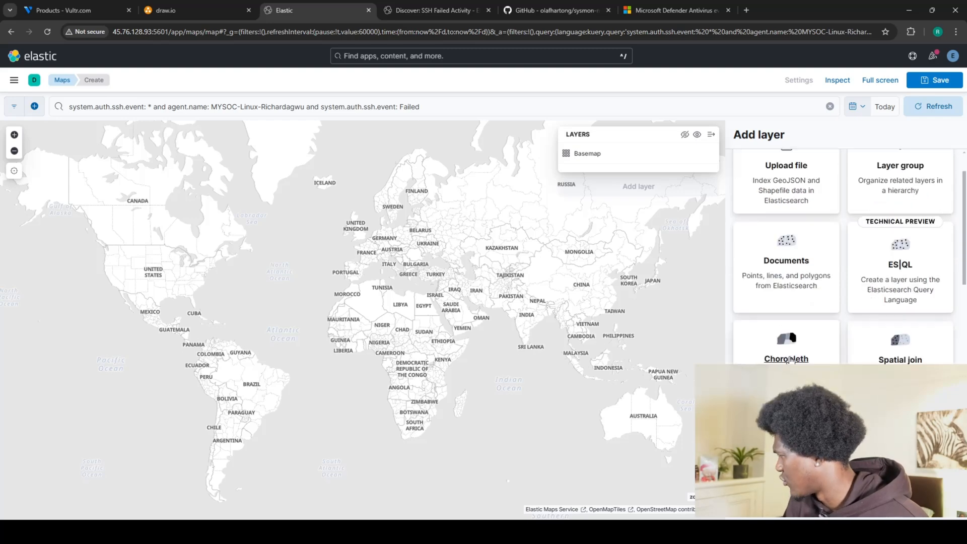
{"action": "left_click", "coordinate": [787, 358]}
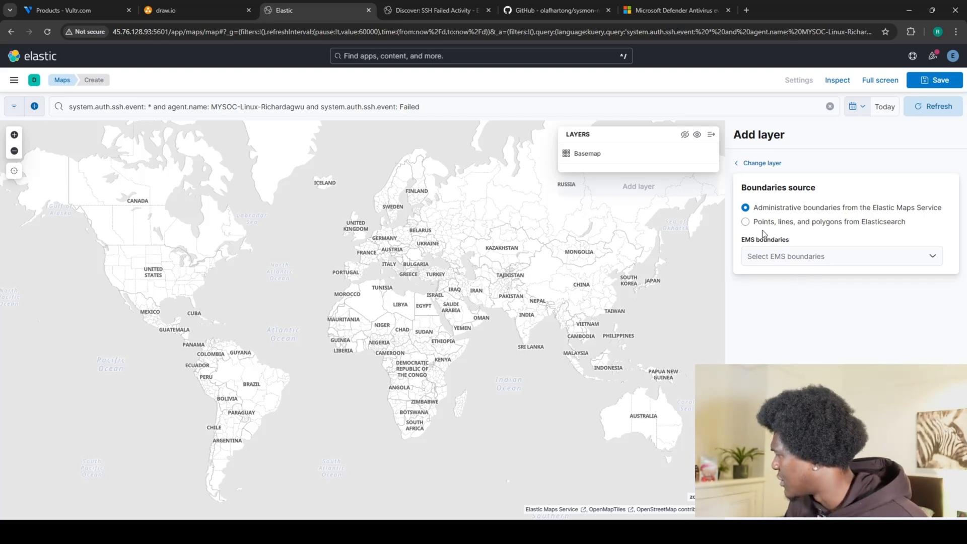
{"action": "left_click", "coordinate": [874, 252]}
{"action": "left_click", "coordinate": [789, 277]}
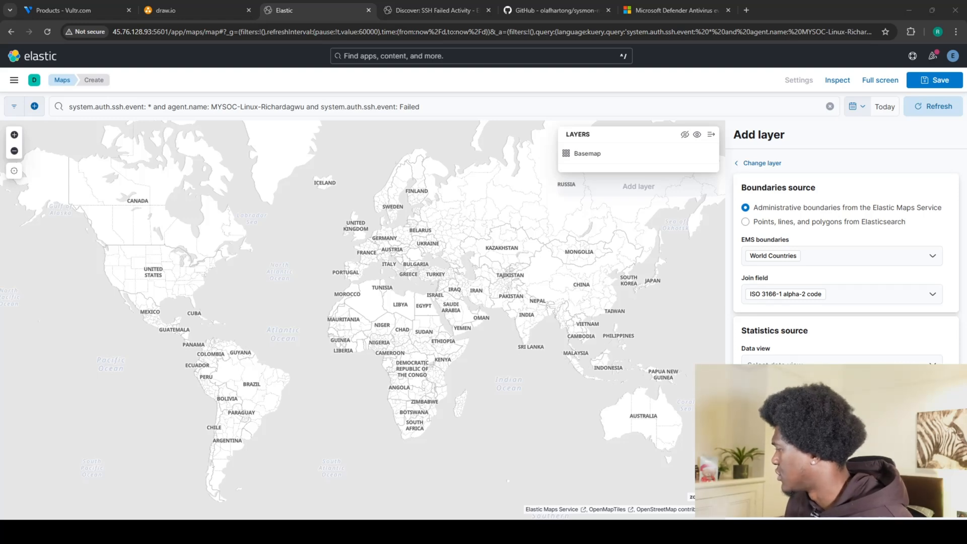
Check which data view the SSH Failed Activity search uses and select the same apm-*-transaction* data view as the layer's statistics source
{"action": "left_click", "coordinate": [834, 365]}
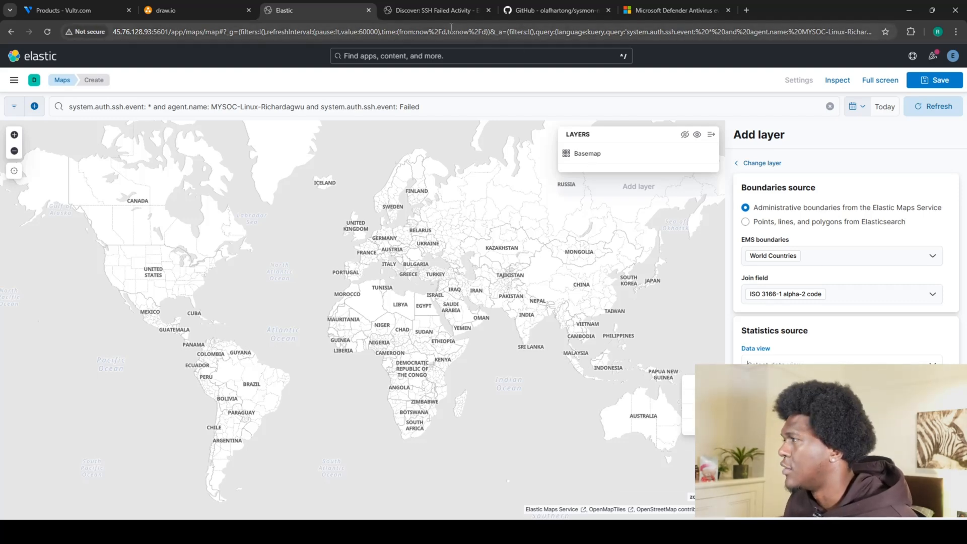
{"action": "left_click", "coordinate": [406, 10]}
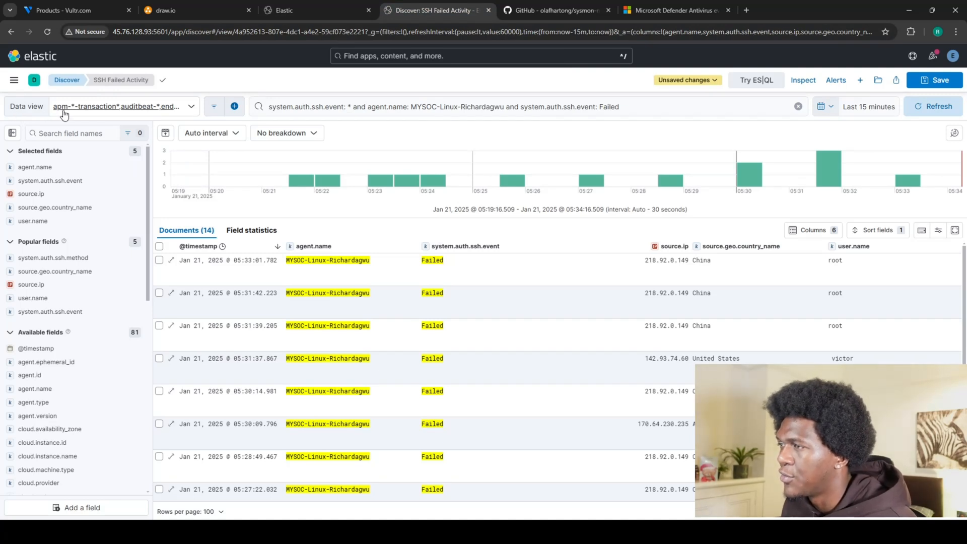
{"action": "left_click", "coordinate": [192, 108]}
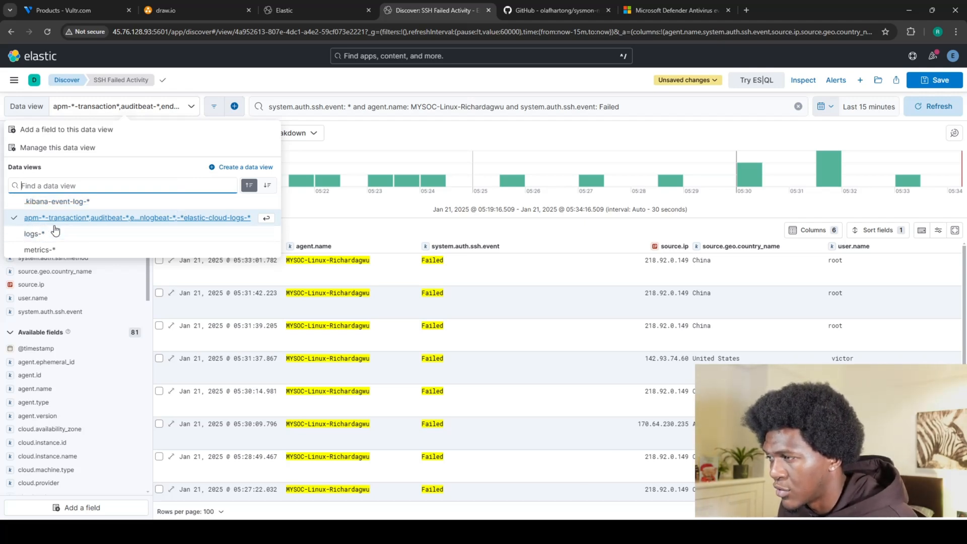
{"action": "left_click", "coordinate": [283, 12]}
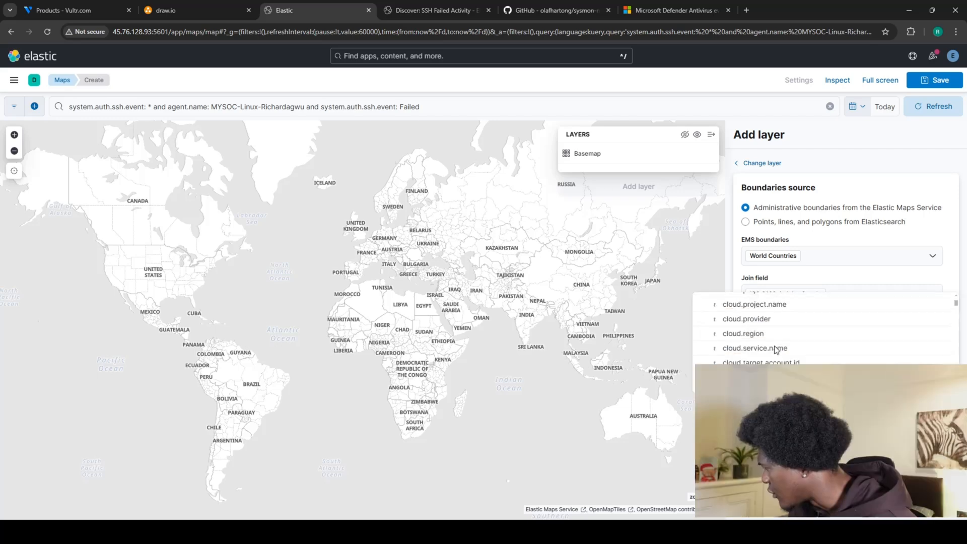
Find source.geo.country_iso_code among the statistics source fields and set it as the join field
{"action": "scroll", "coordinate": [776, 347], "scroll_direction": "down", "scroll_amount": 2}
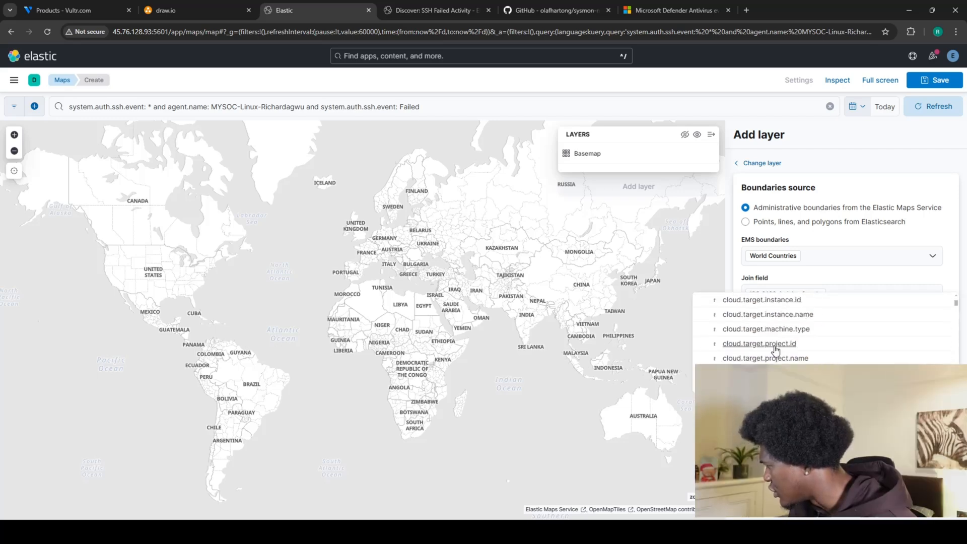
{"action": "scroll", "coordinate": [776, 349], "scroll_direction": "down", "scroll_amount": 5}
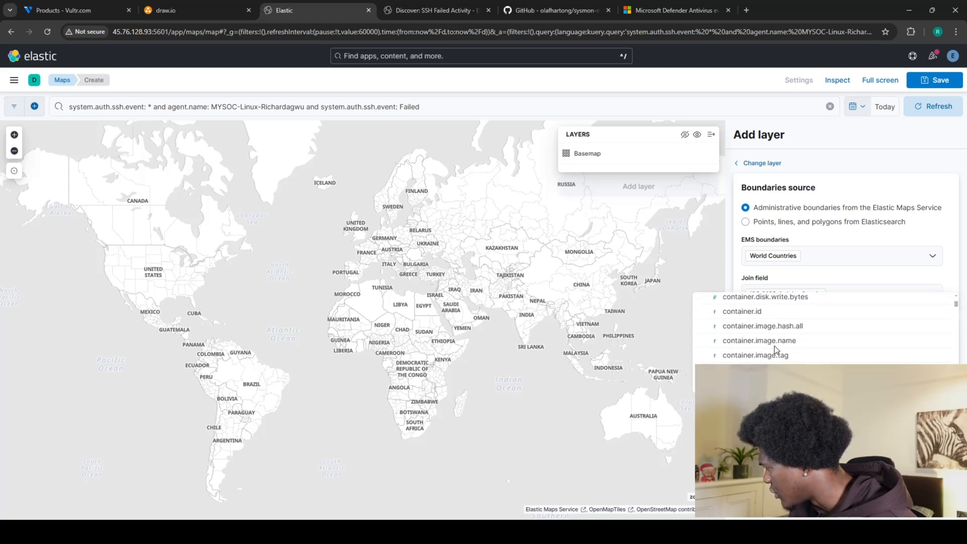
{"action": "scroll", "coordinate": [776, 349], "scroll_direction": "down", "scroll_amount": 10}
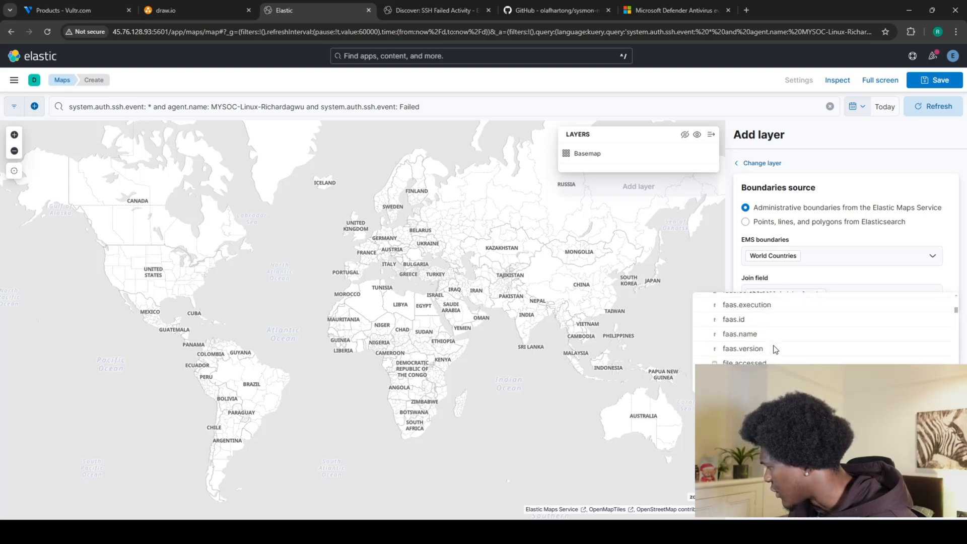
{"action": "scroll", "coordinate": [775, 349], "scroll_direction": "down", "scroll_amount": 10}
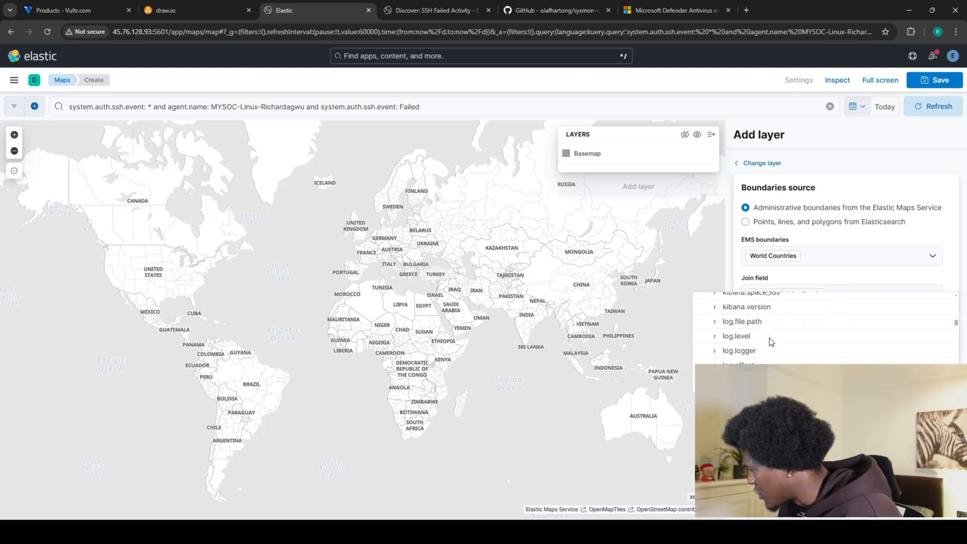
{"action": "scroll", "coordinate": [771, 342], "scroll_direction": "down", "scroll_amount": 10}
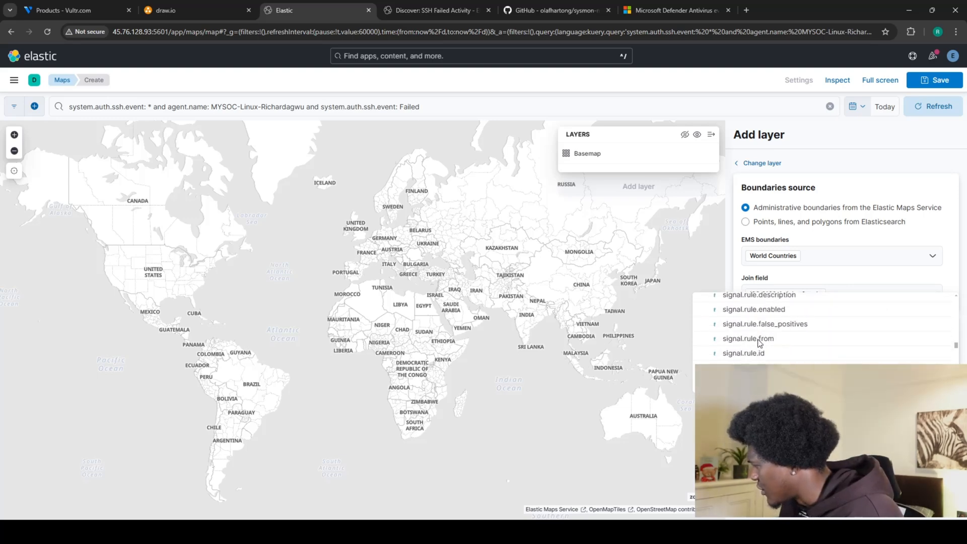
{"action": "scroll", "coordinate": [760, 343], "scroll_direction": "down", "scroll_amount": 5}
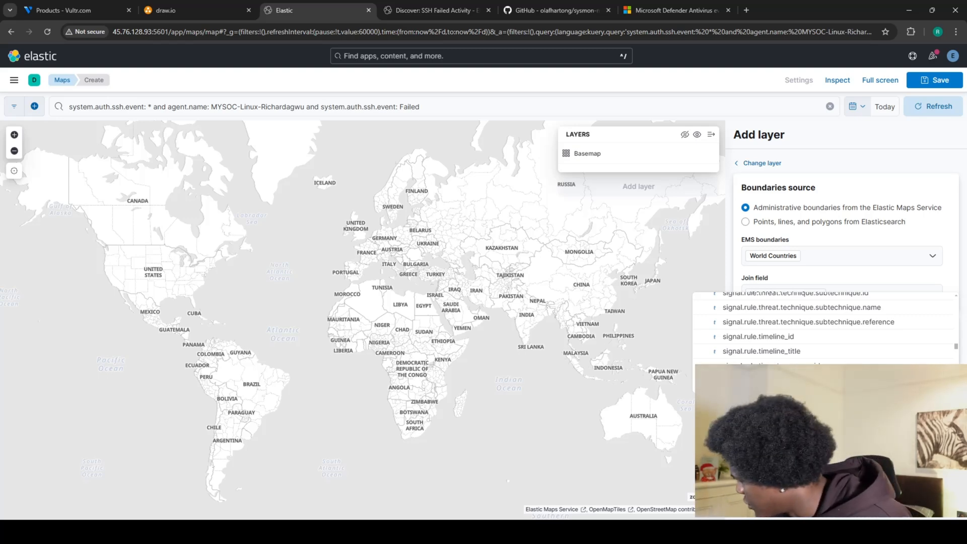
{"action": "type", "text": "s"}
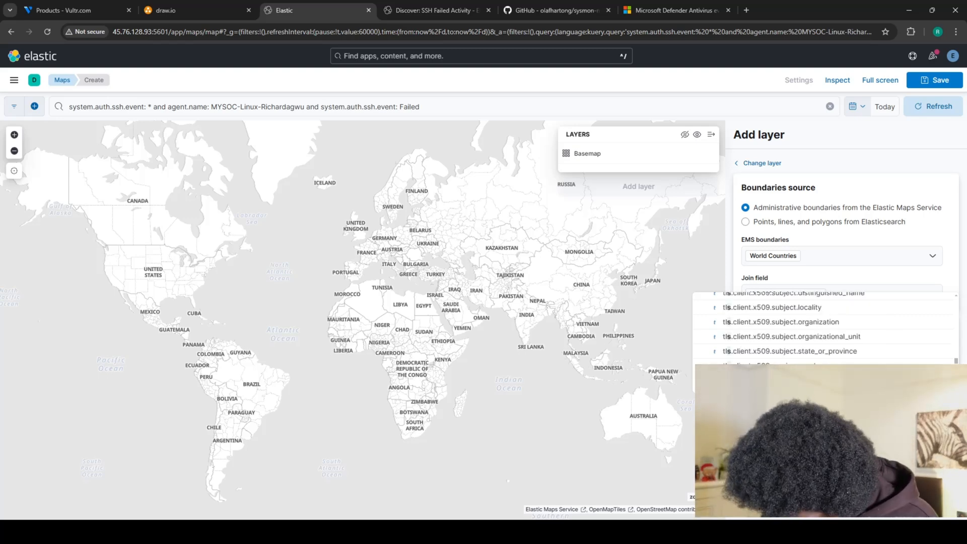
{"action": "type", "text": "ource"}
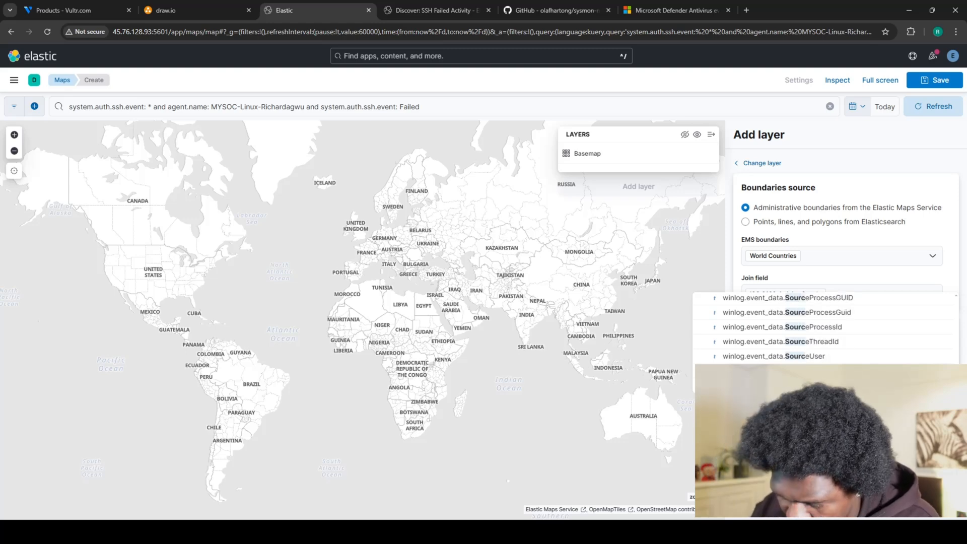
{"action": "type", "text": "e"}
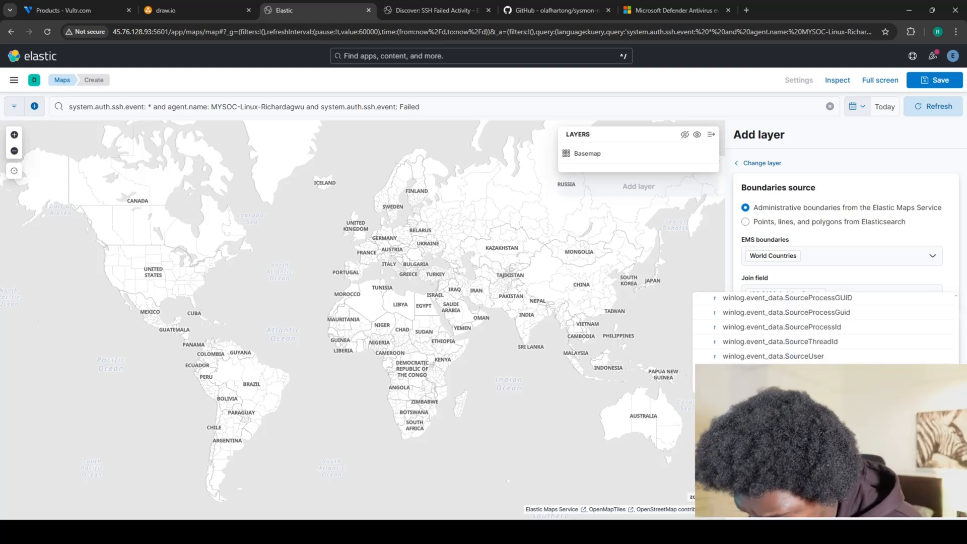
{"action": "type", "text": ".geo"}
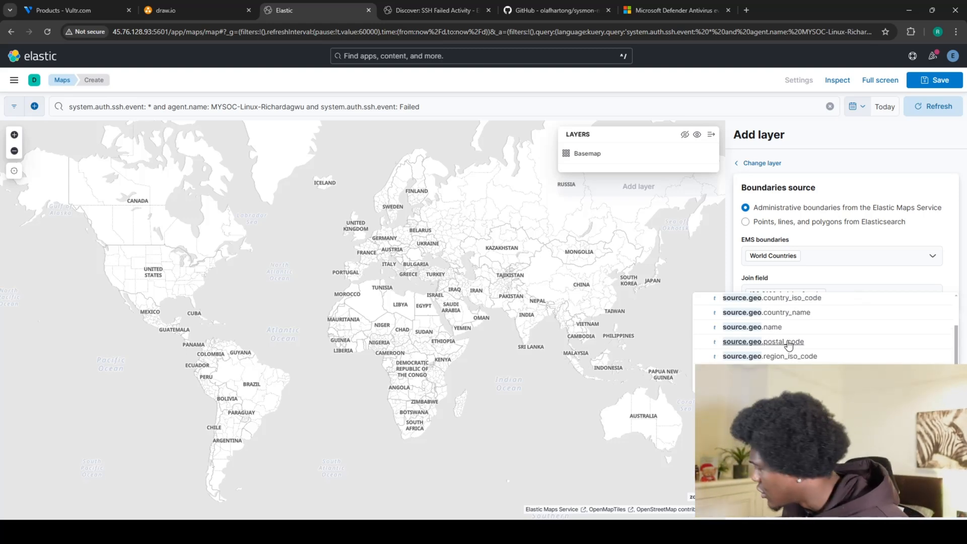
{"action": "scroll", "coordinate": [793, 345], "scroll_direction": "up", "scroll_amount": 2}
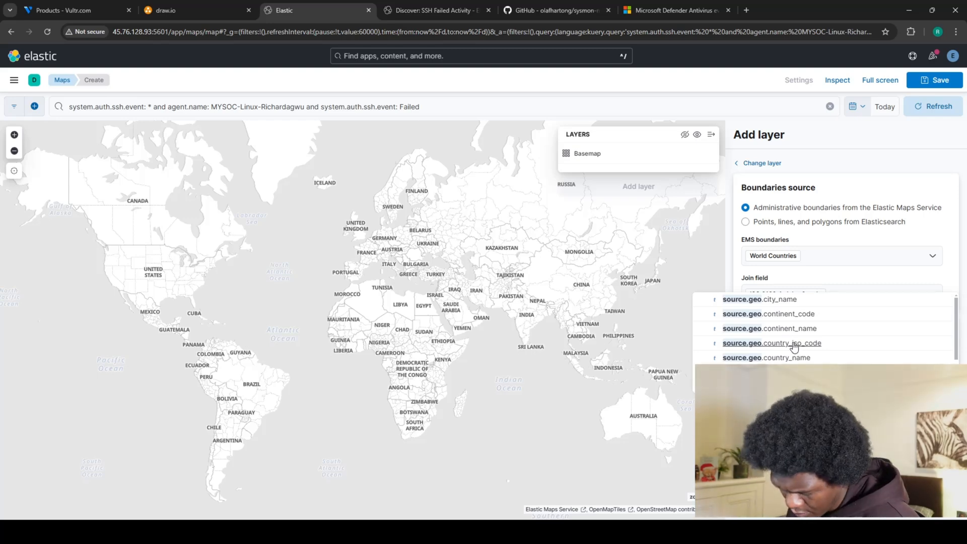
{"action": "left_click", "coordinate": [795, 344]}
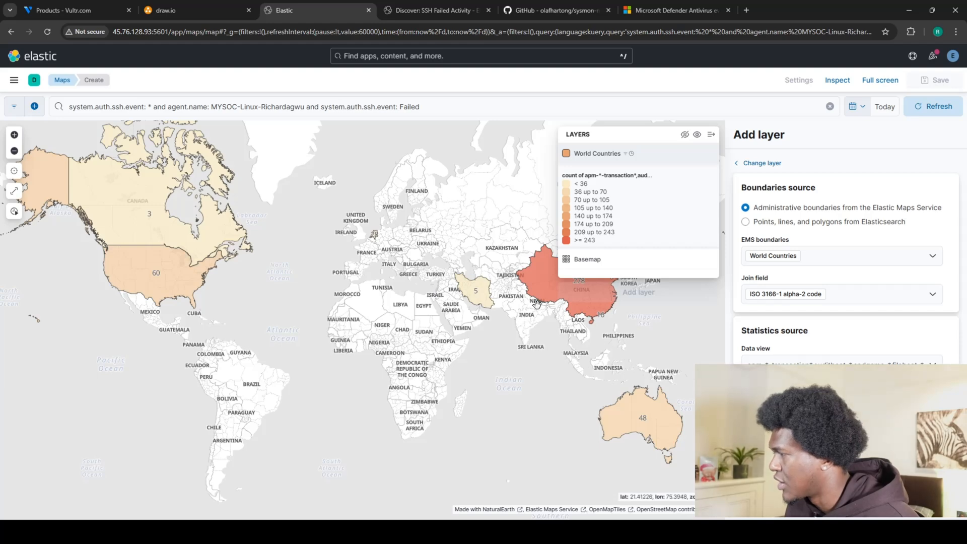
Check the failed login counts for China and Iran on the map preview, and add the World Countries layer
{"action": "mouse_move", "coordinate": [554, 293]}
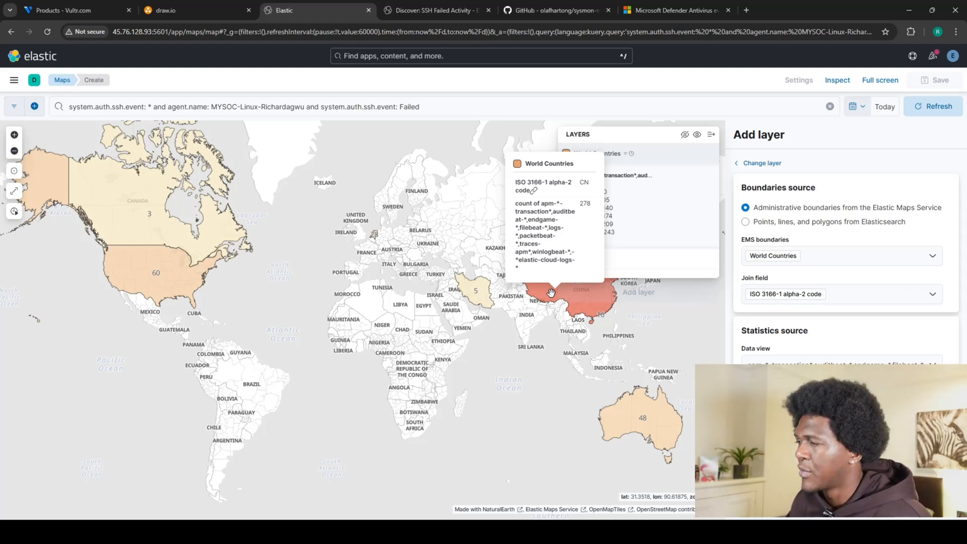
{"action": "mouse_move", "coordinate": [474, 294]}
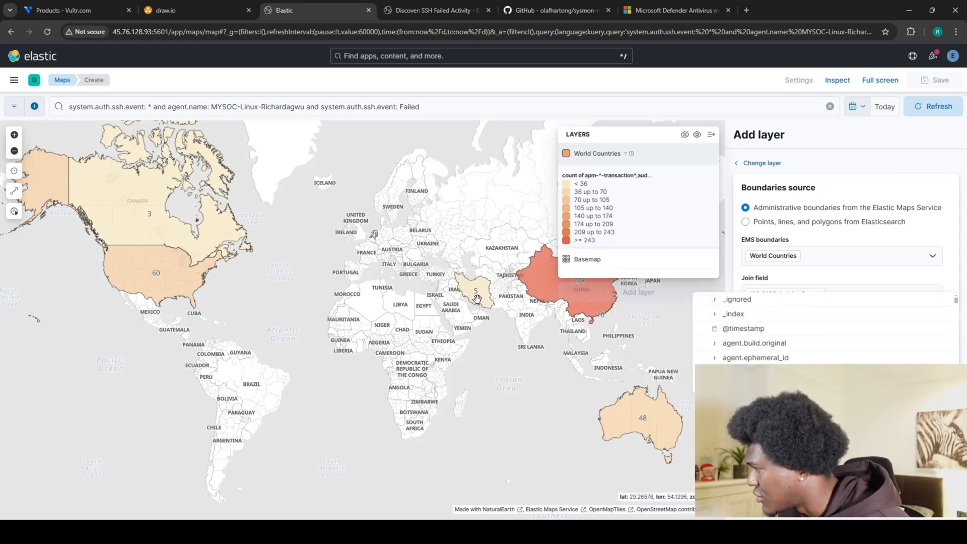
{"action": "left_click", "coordinate": [477, 298]}
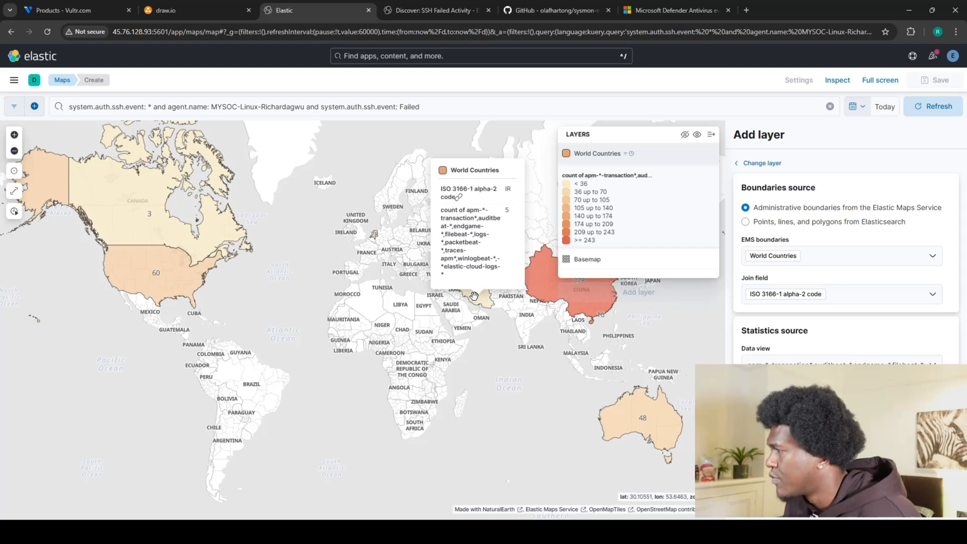
{"action": "left_click", "coordinate": [831, 403]}
{"action": "left_click", "coordinate": [831, 402]}
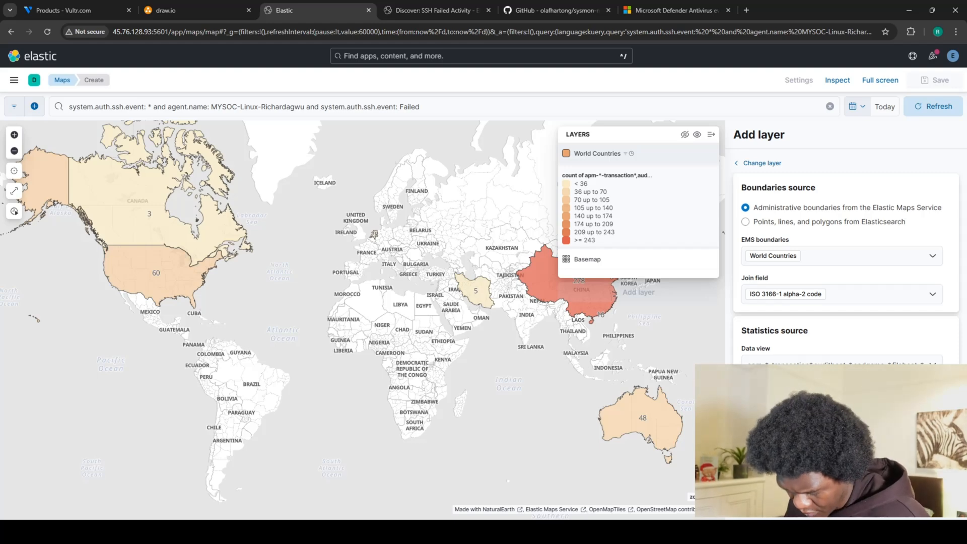
{"action": "left_click", "coordinate": [923, 504]}
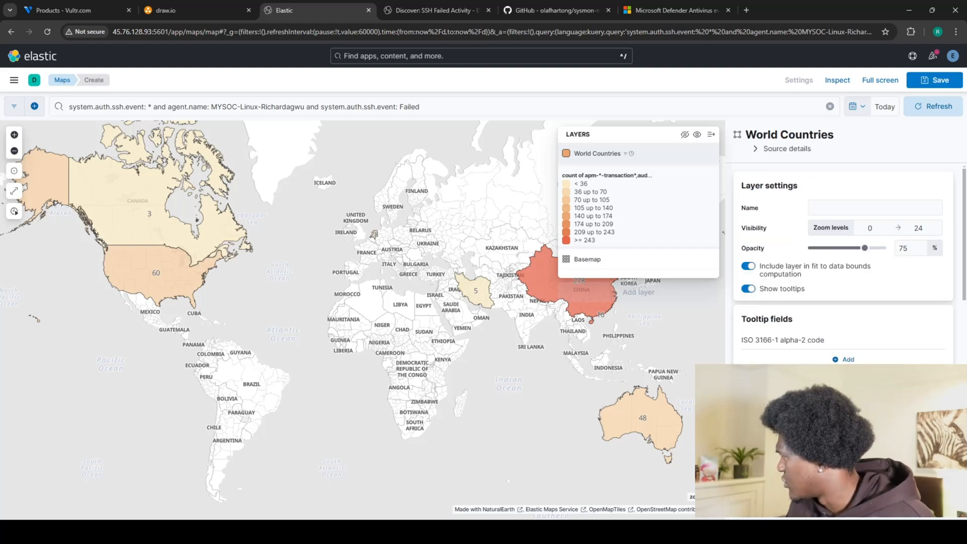
Review the World Countries layer settings, then save the map as "SSH Failed Authentication" to a new dashboard
{"action": "scroll", "coordinate": [843, 252], "scroll_direction": "down", "scroll_amount": 10}
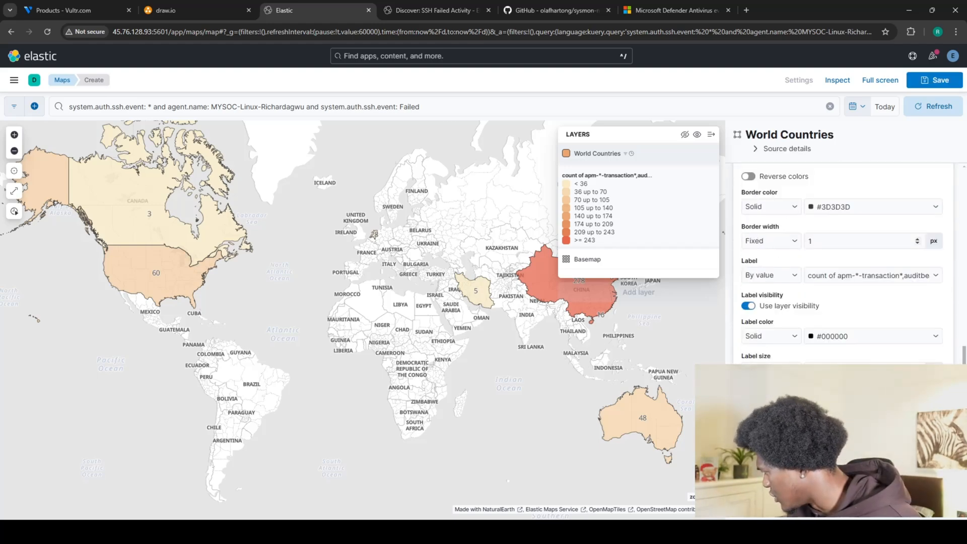
{"action": "scroll", "coordinate": [842, 252], "scroll_direction": "up", "scroll_amount": 6}
{"action": "scroll", "coordinate": [843, 252], "scroll_direction": "up", "scroll_amount": 3}
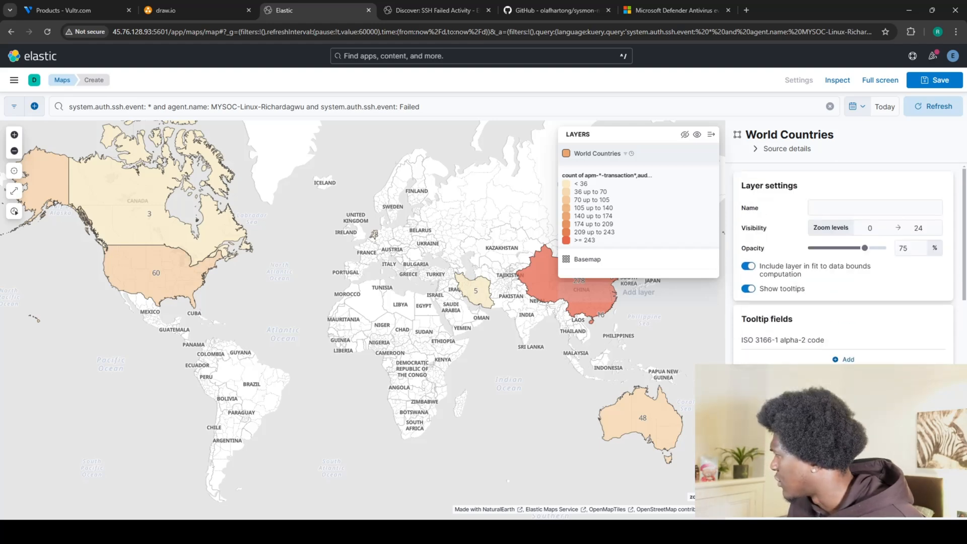
{"action": "scroll", "coordinate": [843, 251], "scroll_direction": "down", "scroll_amount": 10}
{"action": "scroll", "coordinate": [843, 252], "scroll_direction": "up", "scroll_amount": 8}
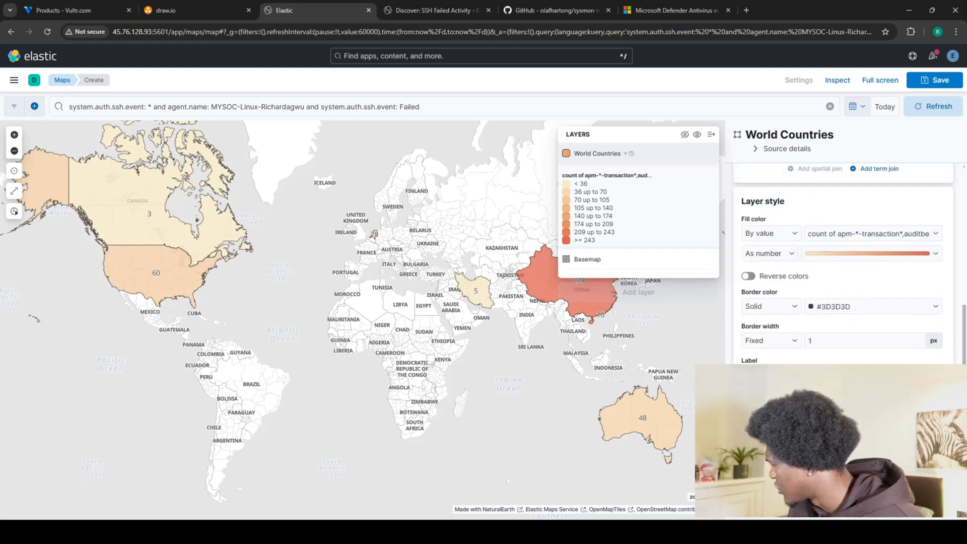
{"action": "left_click", "coordinate": [925, 81]}
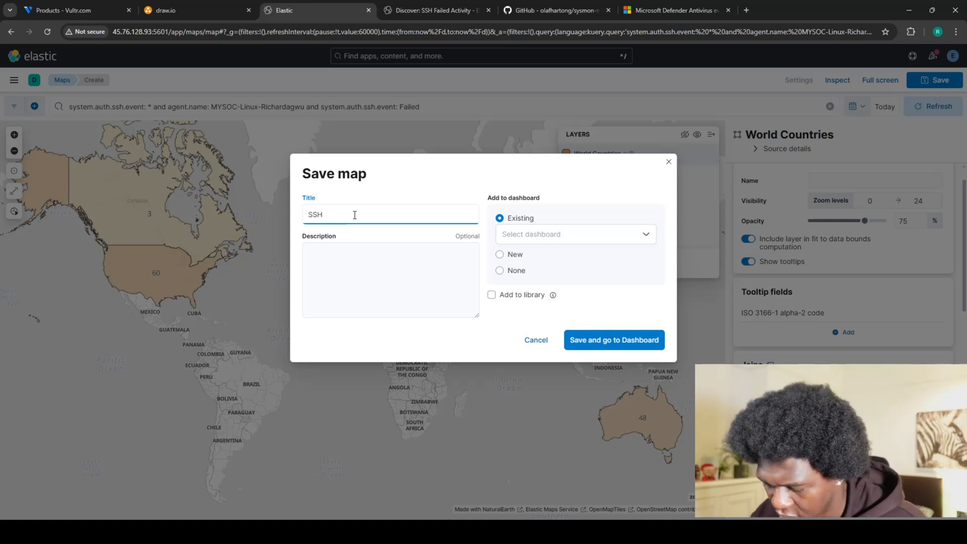
{"action": "type", "text": "SSH Failed Authe"}
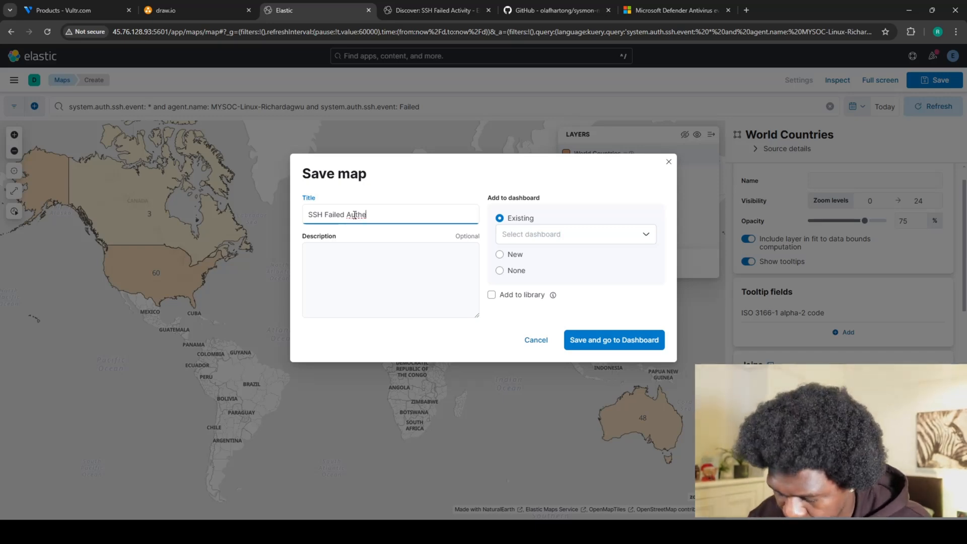
{"action": "type", "text": "tication"}
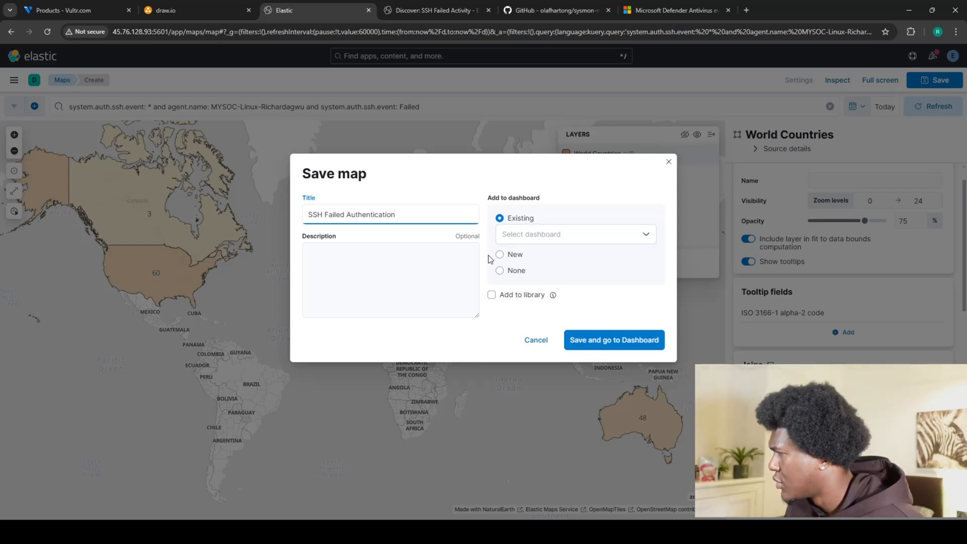
{"action": "left_click", "coordinate": [590, 341]}
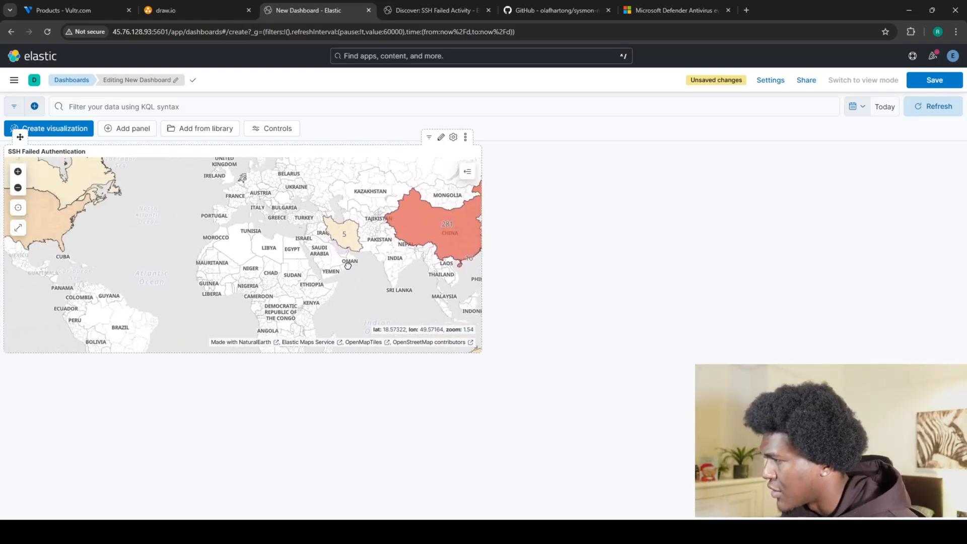
Examine China's failed login count on the SSH Failed Authentication dashboard map
{"action": "left_click_drag", "start_coordinate": [348, 266], "coordinate": [408, 264]}
{"action": "left_click_drag", "start_coordinate": [236, 253], "coordinate": [304, 321]}
{"action": "left_click_drag", "start_coordinate": [206, 272], "coordinate": [376, 257]}
{"action": "left_click_drag", "start_coordinate": [233, 267], "coordinate": [329, 232]}
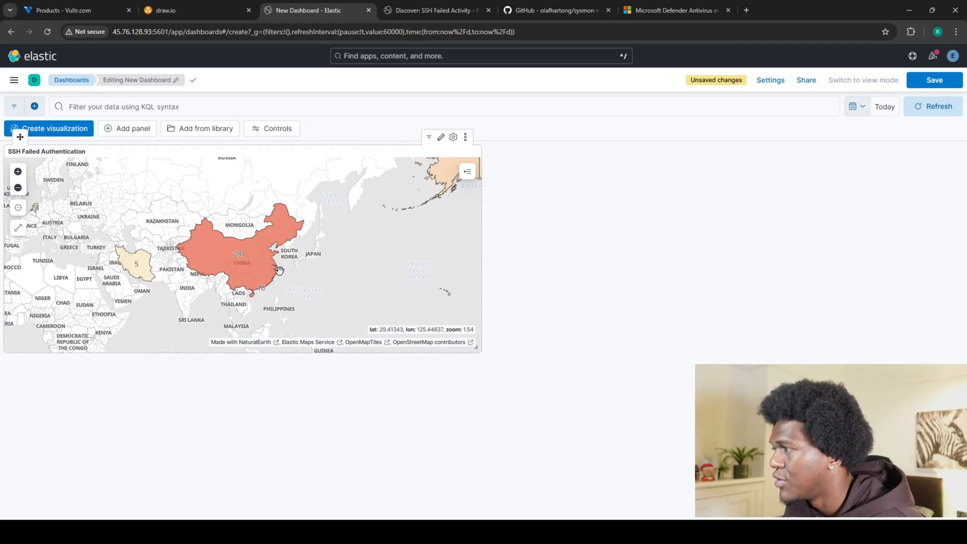
{"action": "mouse_move", "coordinate": [272, 271]}
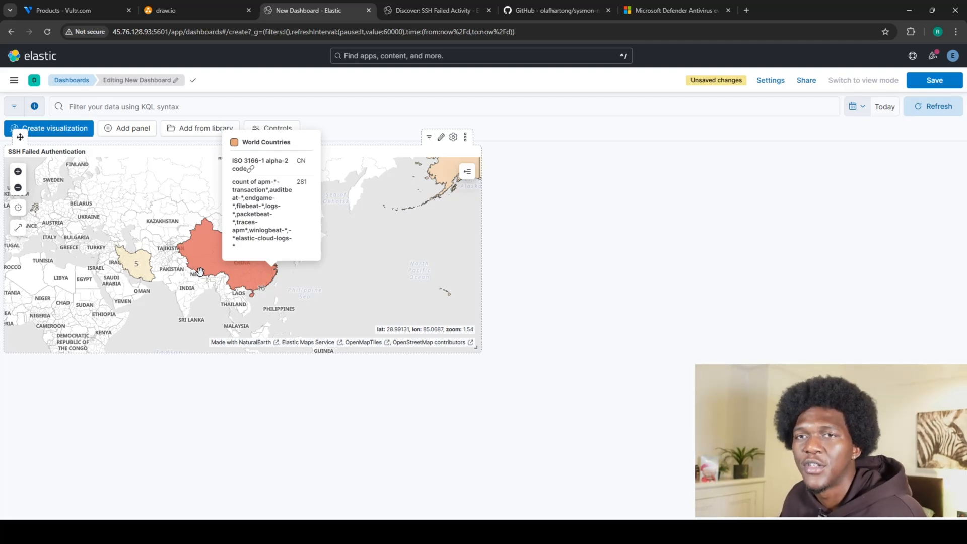
{"action": "left_click_drag", "start_coordinate": [200, 272], "coordinate": [299, 291]}
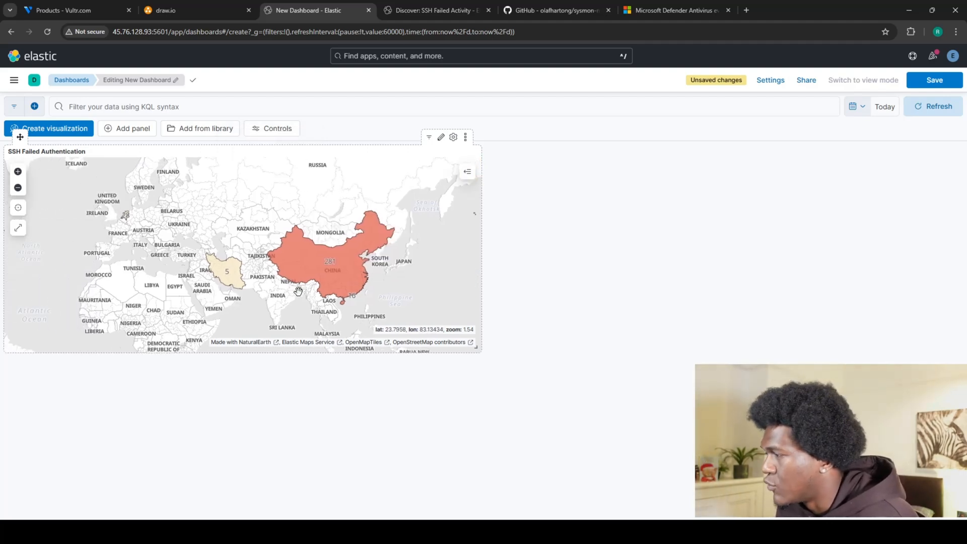
{"action": "left_click", "coordinate": [318, 265]}
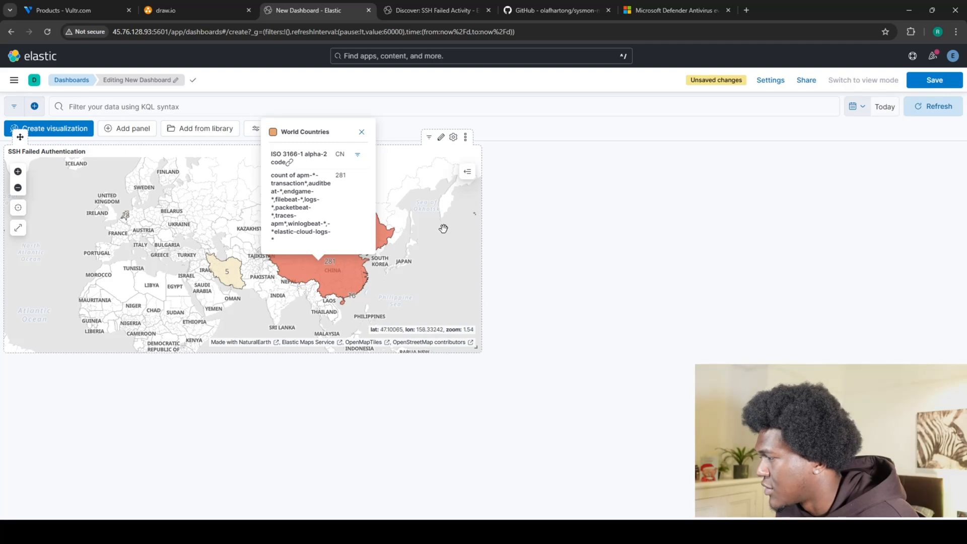
Examine the failed login counts for the United States, Canada and the other highlighted countries on the dashboard map
{"action": "left_click_drag", "start_coordinate": [274, 271], "coordinate": [220, 256]}
{"action": "left_click_drag", "start_coordinate": [336, 285], "coordinate": [74, 308]}
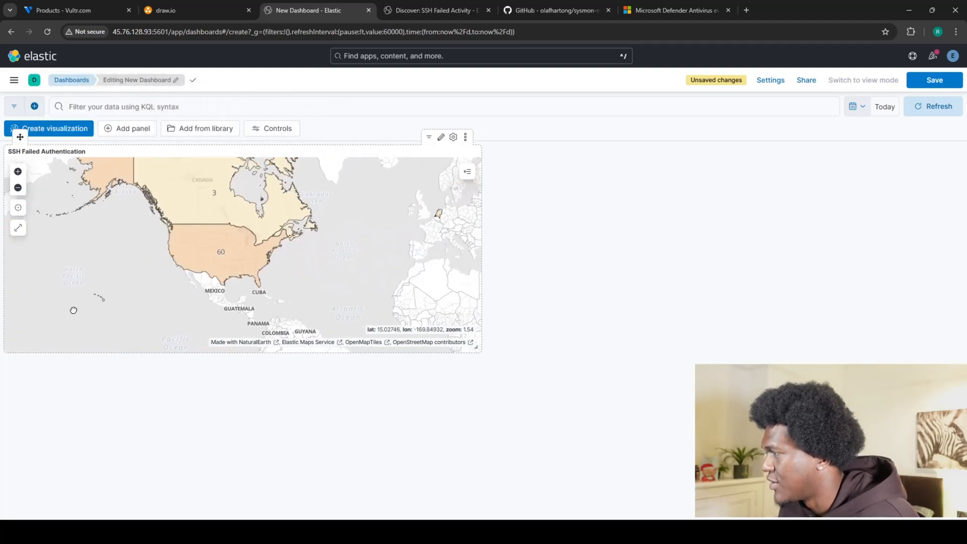
{"action": "left_click_drag", "start_coordinate": [179, 239], "coordinate": [141, 316]}
{"action": "mouse_move", "coordinate": [295, 287]}
{"action": "left_mouse_down"}
{"action": "mouse_move", "coordinate": [147, 278]}
{"action": "mouse_move", "coordinate": [129, 237]}
{"action": "mouse_move", "coordinate": [166, 267]}
{"action": "left_mouse_up"}
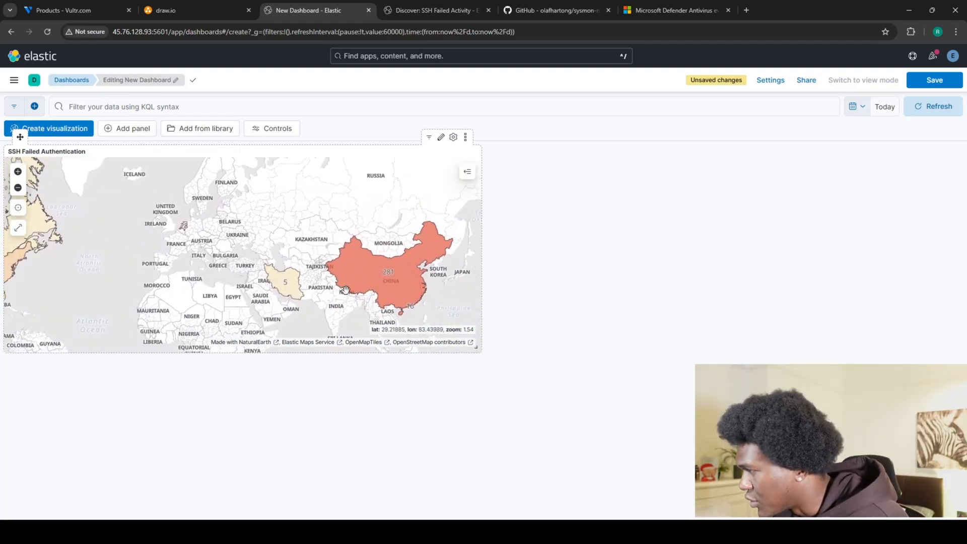
{"action": "left_click_drag", "start_coordinate": [228, 266], "coordinate": [403, 275]}
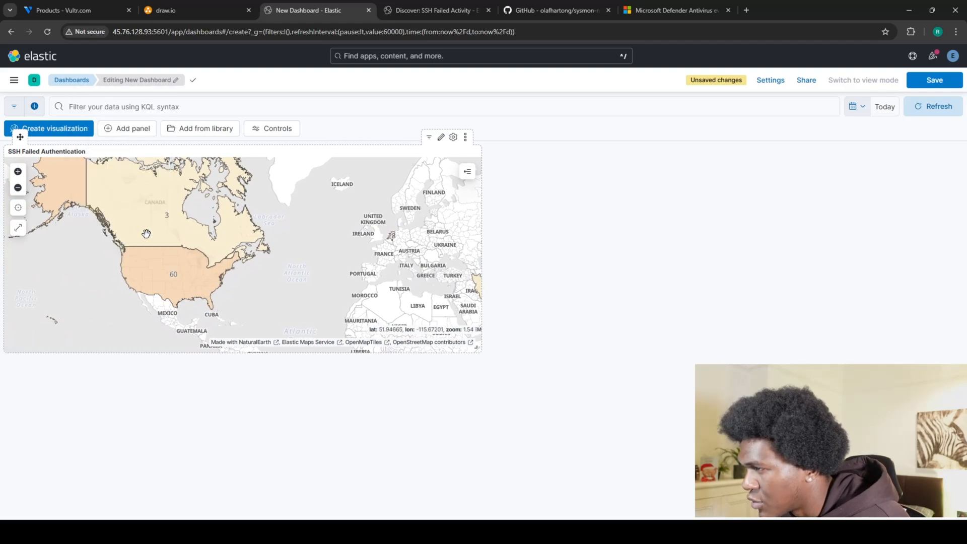
{"action": "left_click_drag", "start_coordinate": [146, 233], "coordinate": [211, 237]}
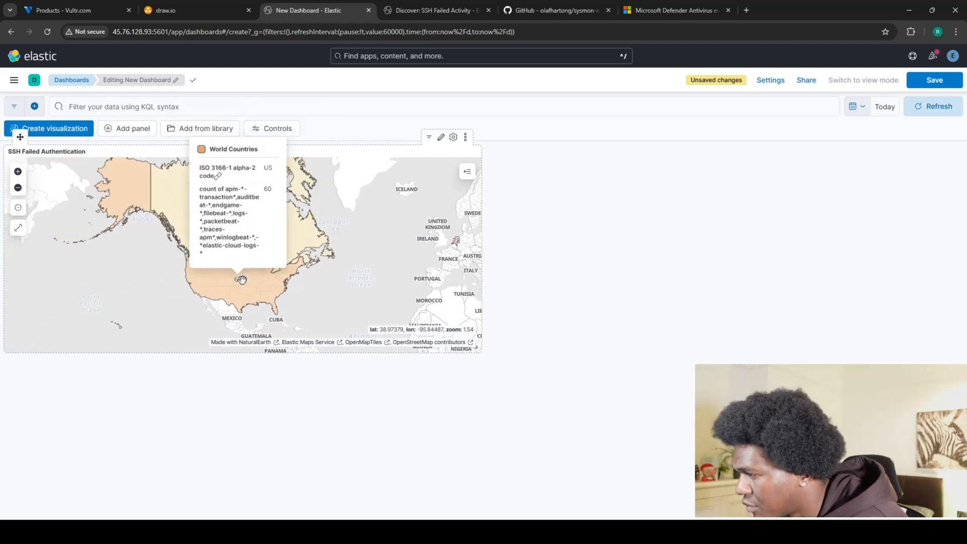
{"action": "left_click_drag", "start_coordinate": [143, 254], "coordinate": [317, 289]}
{"action": "left_click_drag", "start_coordinate": [423, 298], "coordinate": [304, 290]}
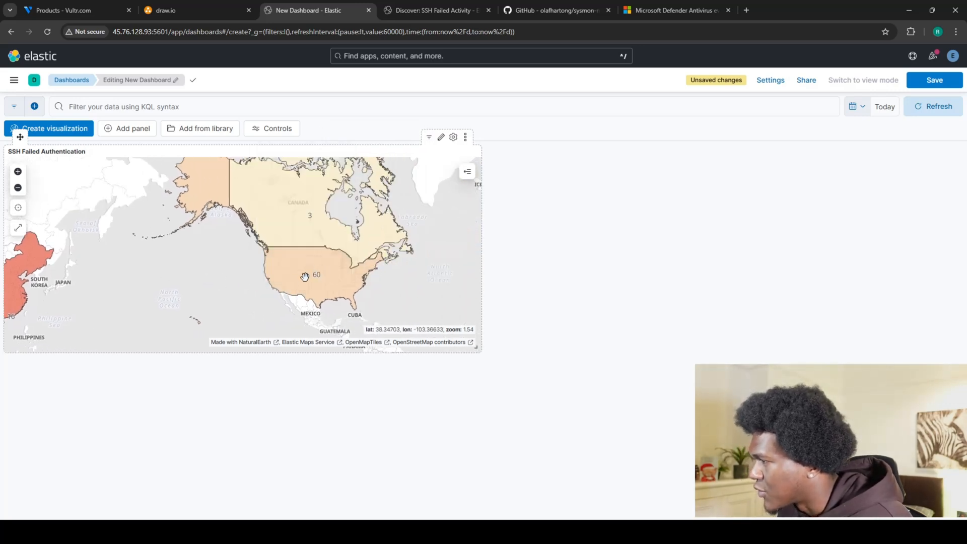
{"action": "mouse_move", "coordinate": [336, 230]}
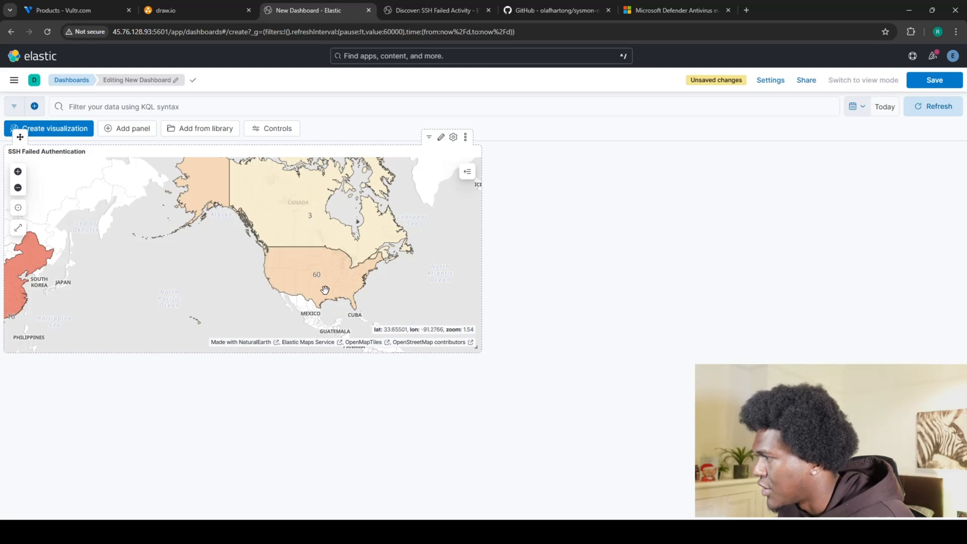
{"action": "mouse_move", "coordinate": [236, 275]}
{"action": "left_mouse_down"}
{"action": "mouse_move", "coordinate": [356, 322]}
{"action": "mouse_move", "coordinate": [361, 295]}
{"action": "mouse_move", "coordinate": [345, 283]}
{"action": "mouse_move", "coordinate": [223, 274]}
{"action": "left_mouse_up"}
{"action": "left_click_drag", "start_coordinate": [396, 311], "coordinate": [276, 303]}
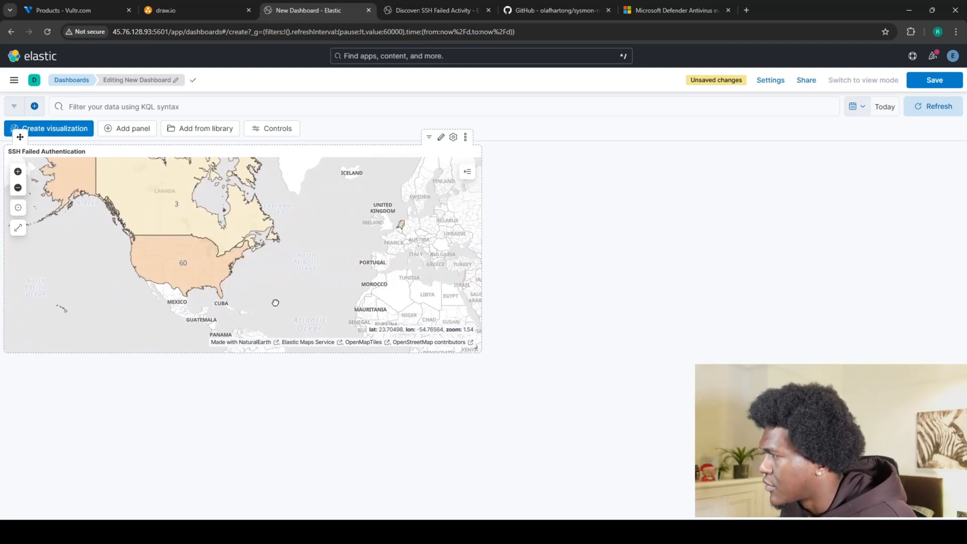
{"action": "left_click_drag", "start_coordinate": [327, 272], "coordinate": [294, 225]}
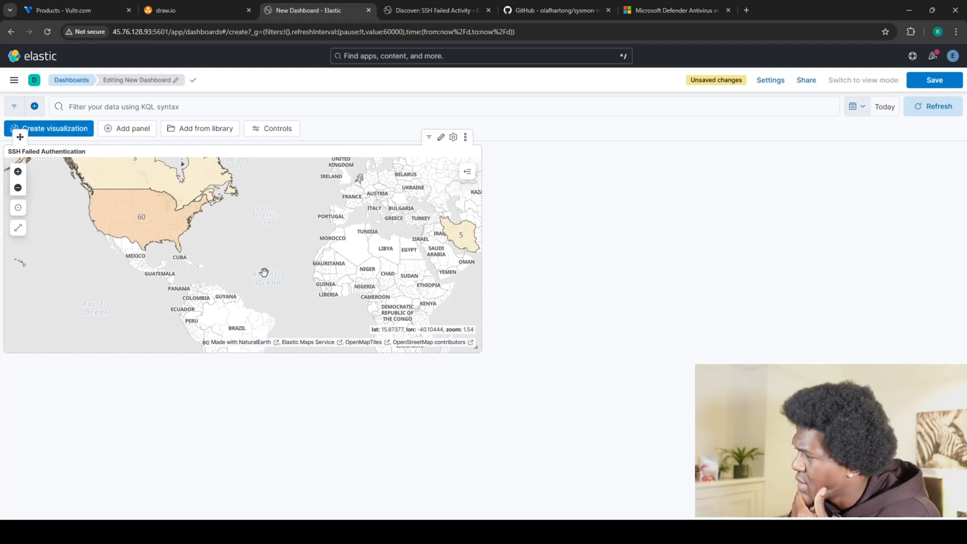
{"action": "left_click_drag", "start_coordinate": [337, 250], "coordinate": [253, 288]}
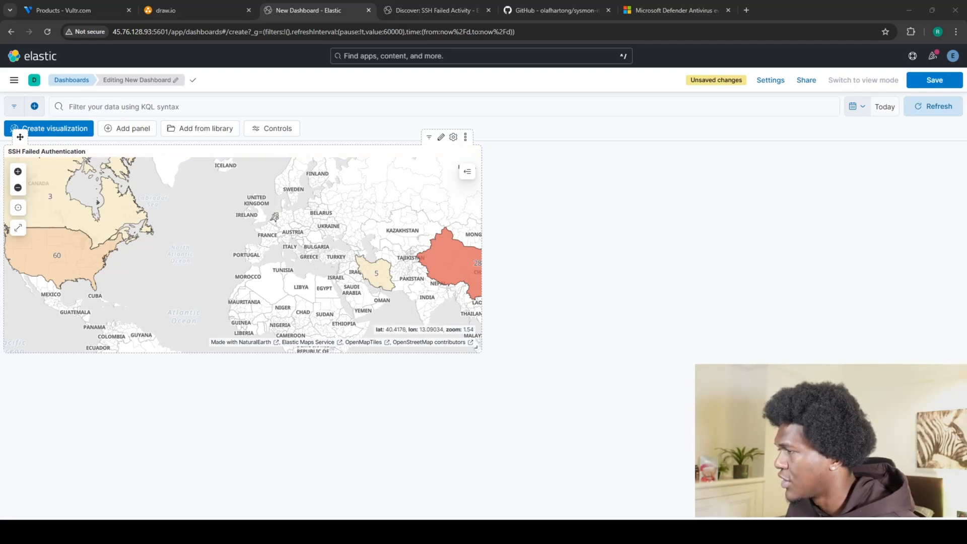
Duplicate the SSH Failed Authentication map panel and replace "Failed" with "Accepted" in the copy's title
{"action": "left_click", "coordinate": [465, 137]}
{"action": "left_click", "coordinate": [371, 208]}
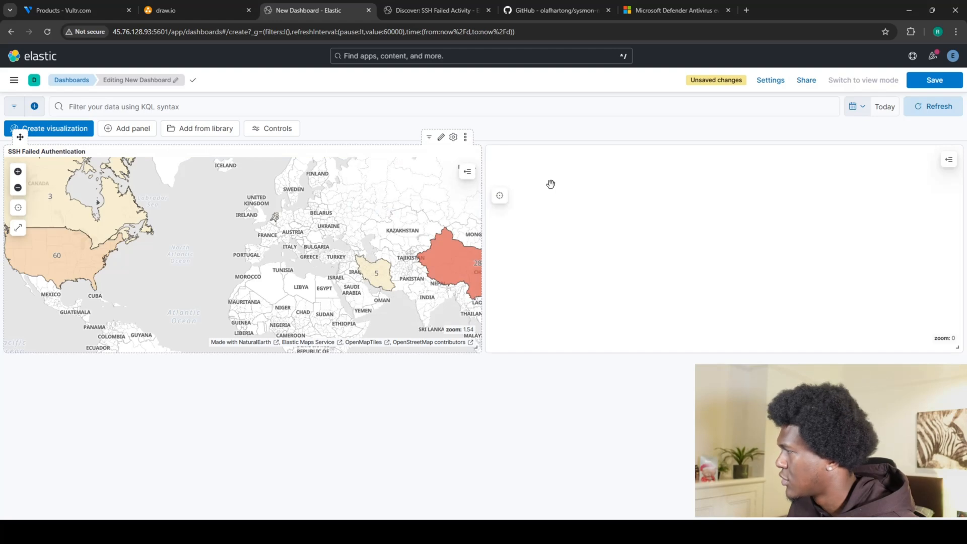
{"action": "left_click", "coordinate": [572, 152]}
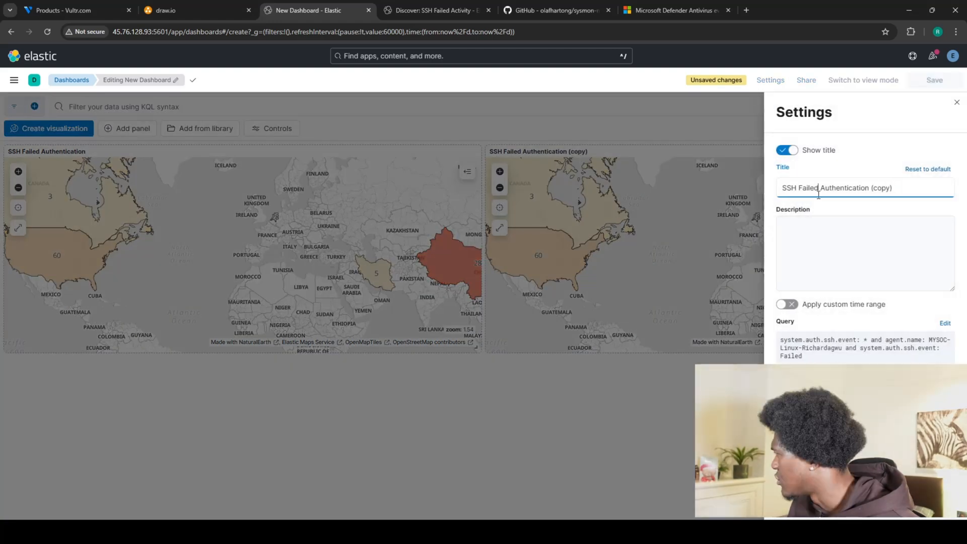
{"action": "key", "text": "ctrl+BackSpace"}
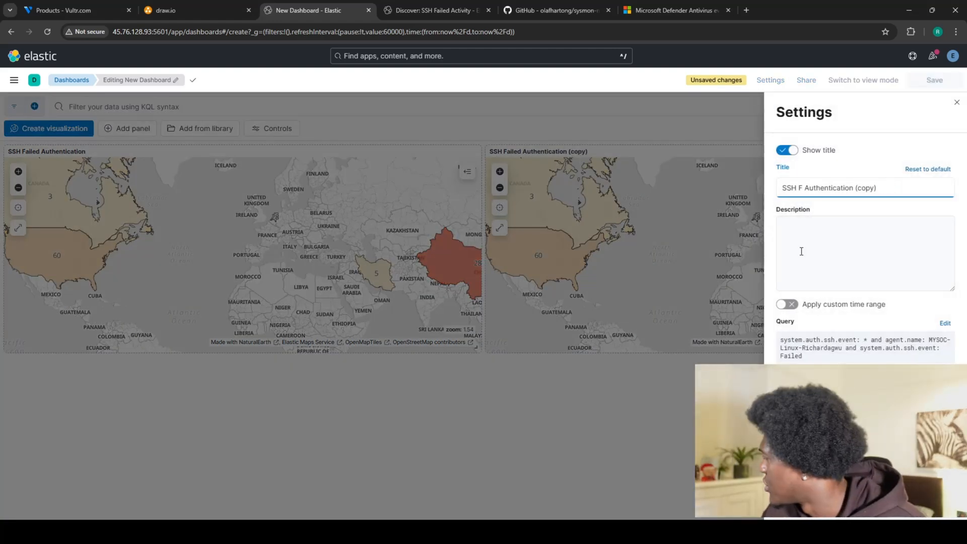
{"action": "type", "text": "Acce"}
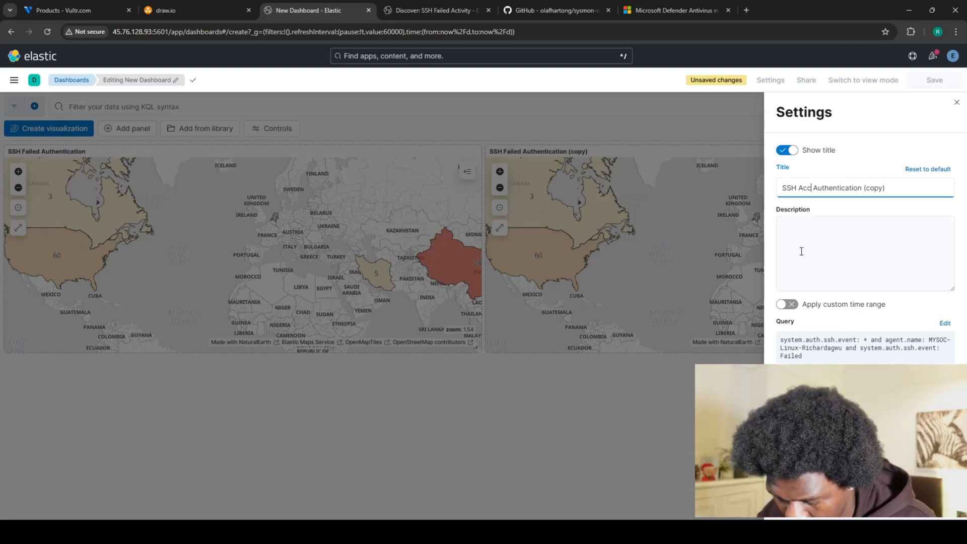
{"action": "type", "text": "pted"}
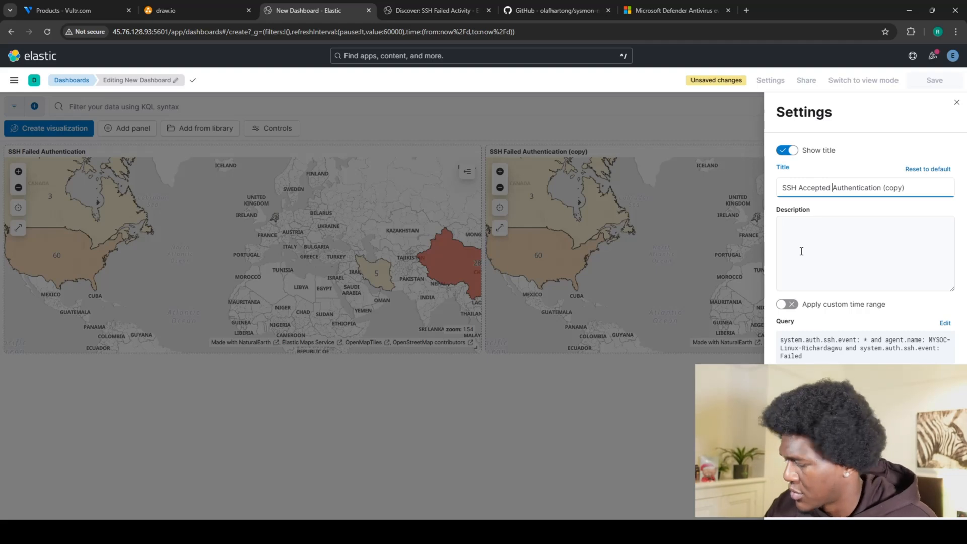
Remove the "(copy)" suffix so the duplicated panel's title reads "SSH Accepted Authentication"
{"action": "key", "text": "Right"}
{"action": "key", "text": "Right"}
{"action": "key", "text": "Right"}
{"action": "key", "text": "Right"}
{"action": "key", "text": "Right"}
{"action": "key", "text": "Right"}
{"action": "key", "text": "Right"}
{"action": "key", "text": "Right"}
{"action": "key", "text": "Right"}
{"action": "key", "text": "Right"}
{"action": "key", "text": "Right"}
{"action": "key", "text": "Right"}
{"action": "key", "text": "Right"}
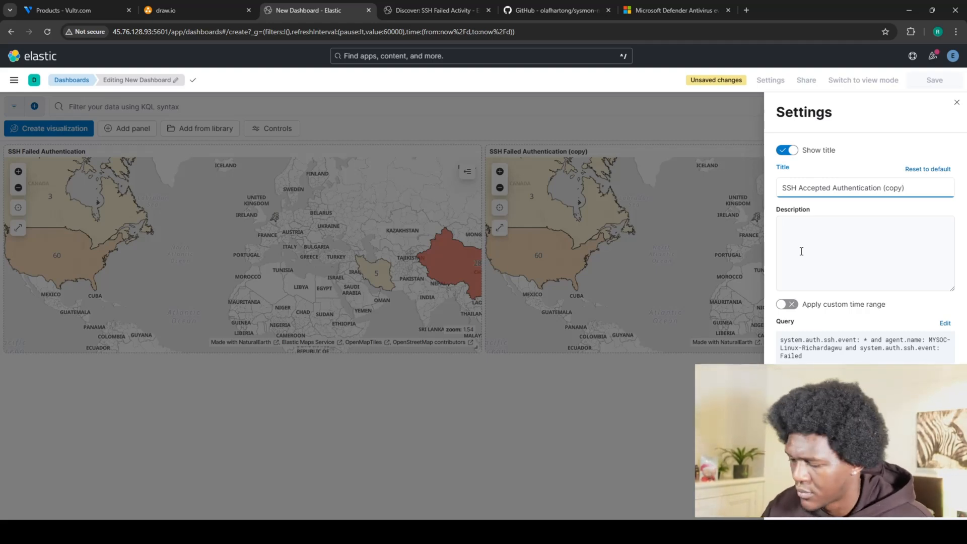
{"action": "key", "text": "BackSpace"}
{"action": "key", "text": "BackSpace"}
{"action": "key", "text": "BackSpace"}
{"action": "key", "text": "BackSpace"}
{"action": "key", "text": "BackSpace"}
{"action": "key", "text": "BackSpace"}
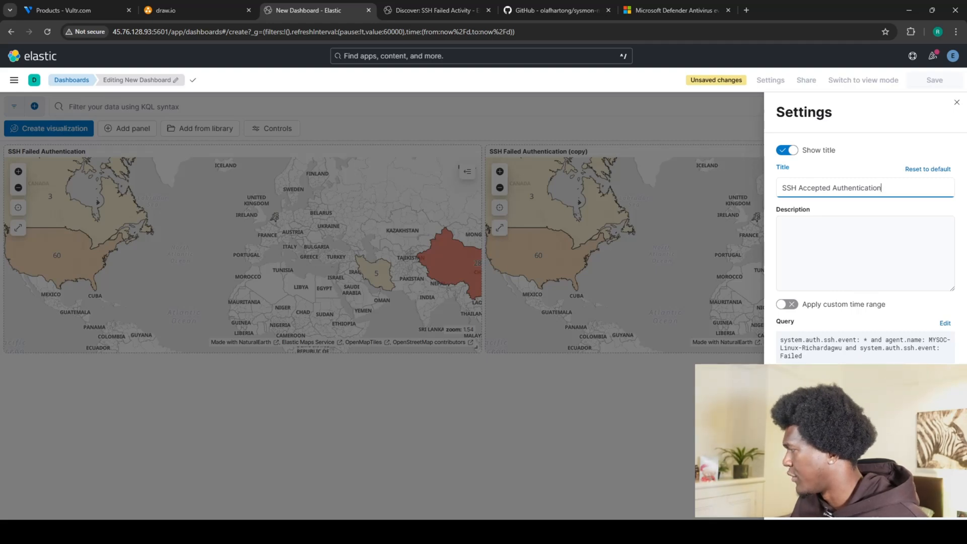
Edit the duplicated map's query so its final system.auth.ssh.event condition is Accepted instead of Failed
{"action": "left_click", "coordinate": [946, 325]}
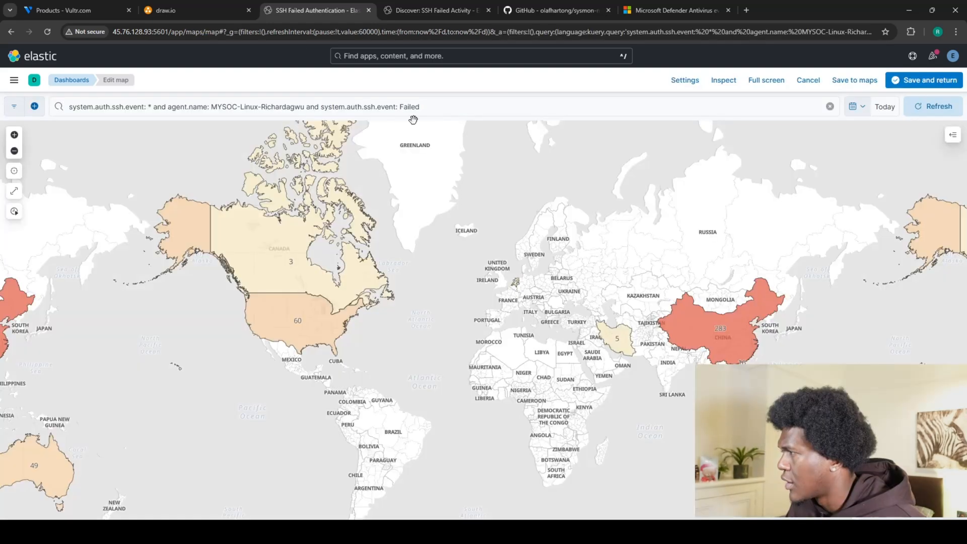
{"action": "left_click", "coordinate": [431, 111]}
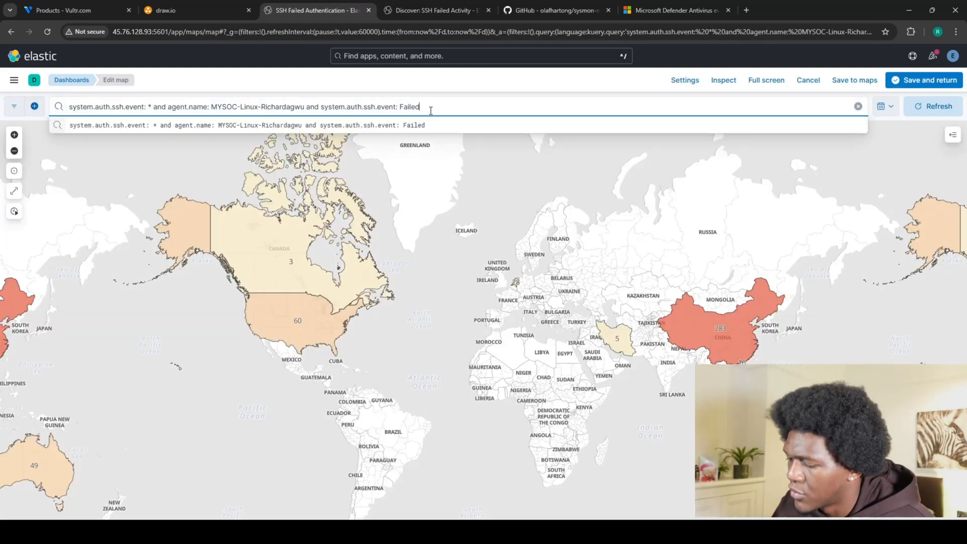
{"action": "key", "text": "BackSpace"}
{"action": "key", "text": "BackSpace"}
{"action": "key", "text": "BackSpace"}
{"action": "key", "text": "BackSpace"}
{"action": "key", "text": "BackSpace"}
{"action": "key", "text": "BackSpace"}
{"action": "type", "text": "A"}
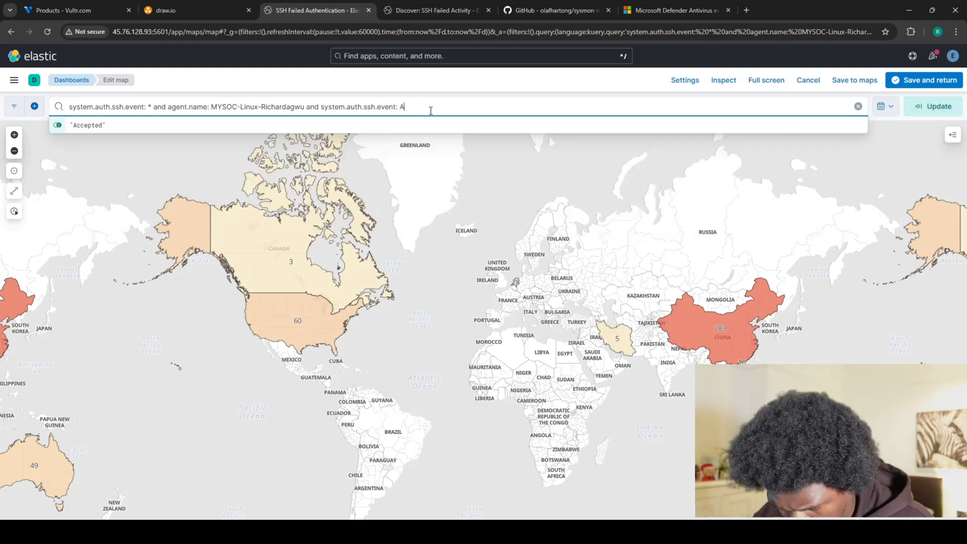
{"action": "type", "text": "ccepted"}
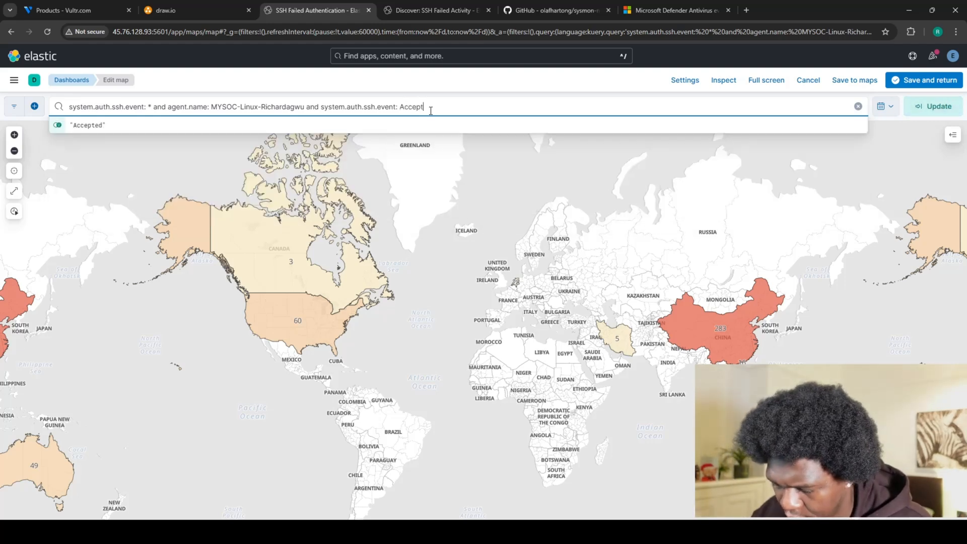
Set the map's time range to the last 90 days and check the United Kingdom's accepted login count
{"action": "left_click", "coordinate": [882, 109]}
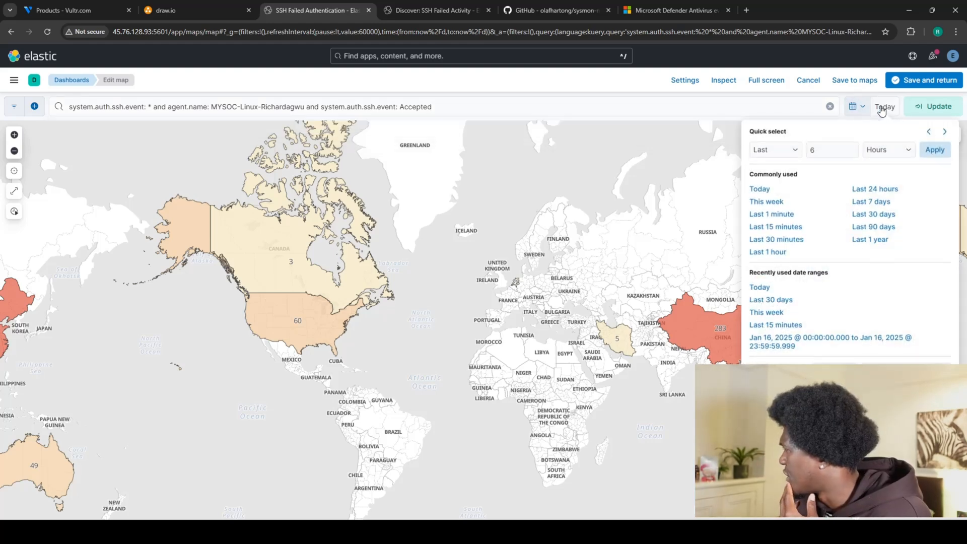
{"action": "left_click", "coordinate": [869, 228]}
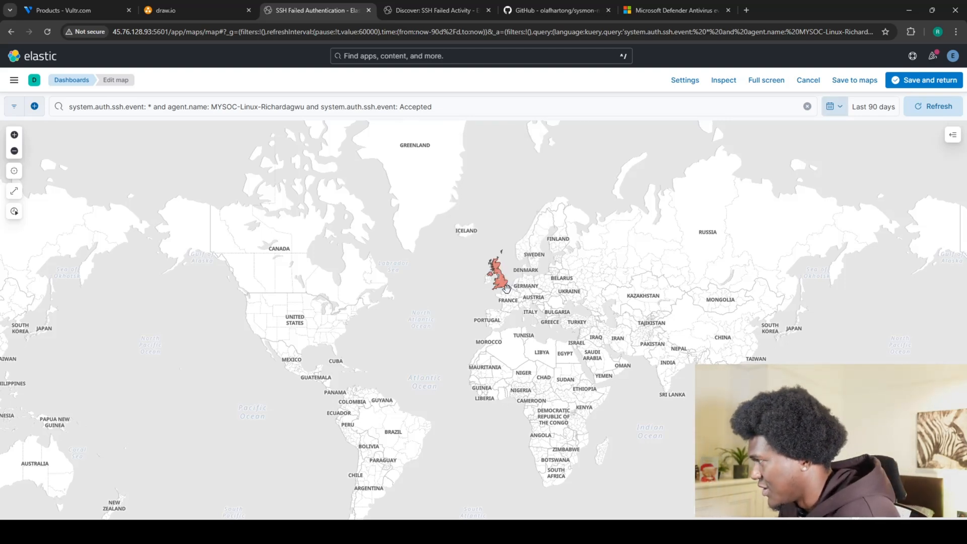
{"action": "mouse_move", "coordinate": [503, 283]}
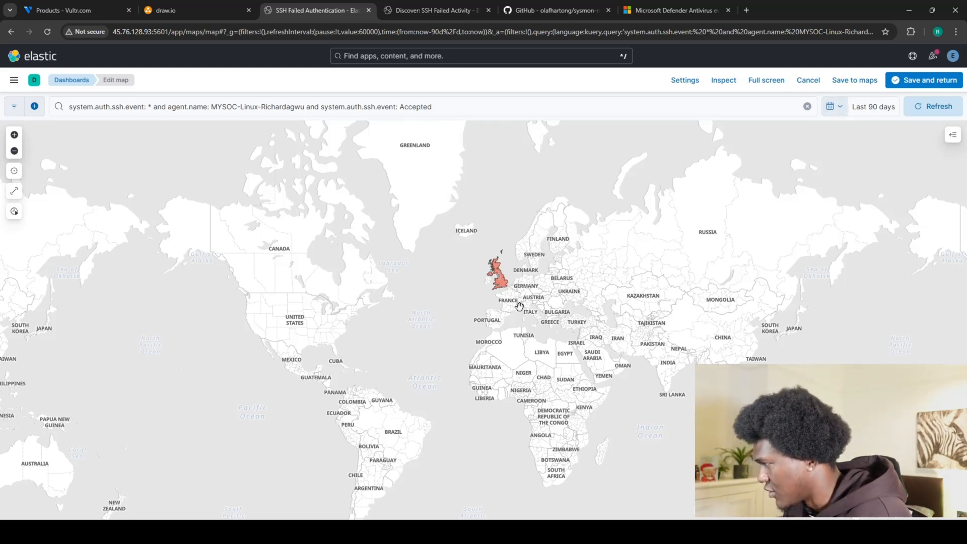
{"action": "left_click", "coordinate": [505, 278]}
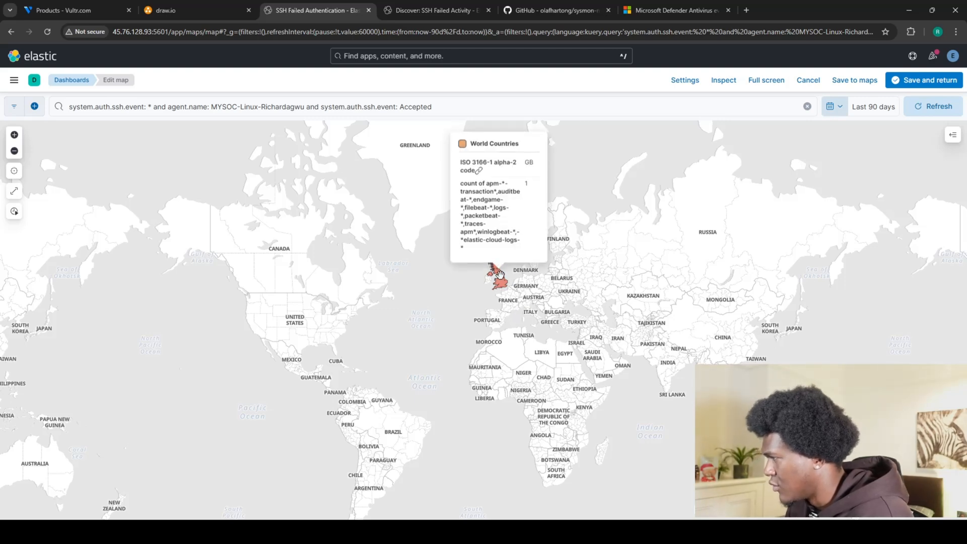
Save the accepted logins map back to the dashboard and title the copied panel "SSH Accepted Authentication"
{"action": "left_click", "coordinate": [617, 130]}
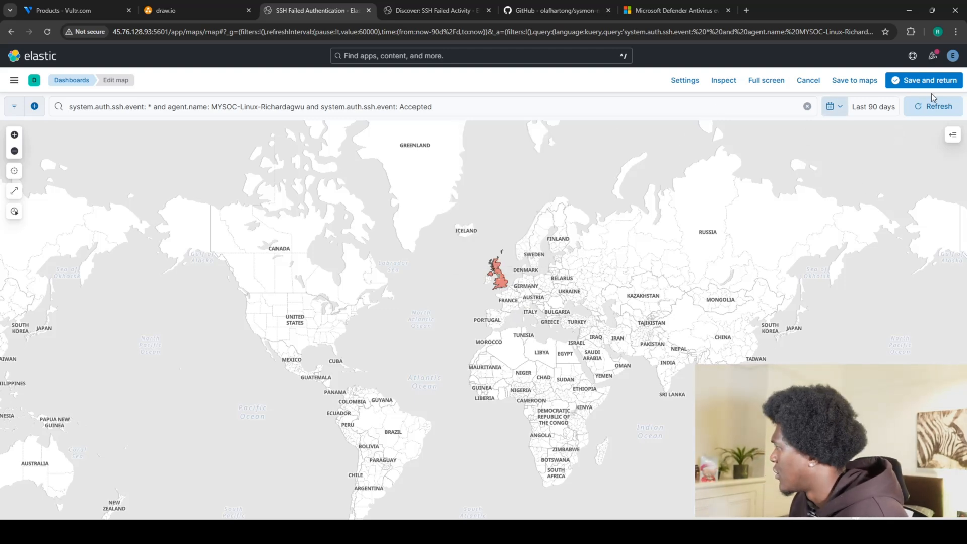
{"action": "left_click", "coordinate": [919, 83]}
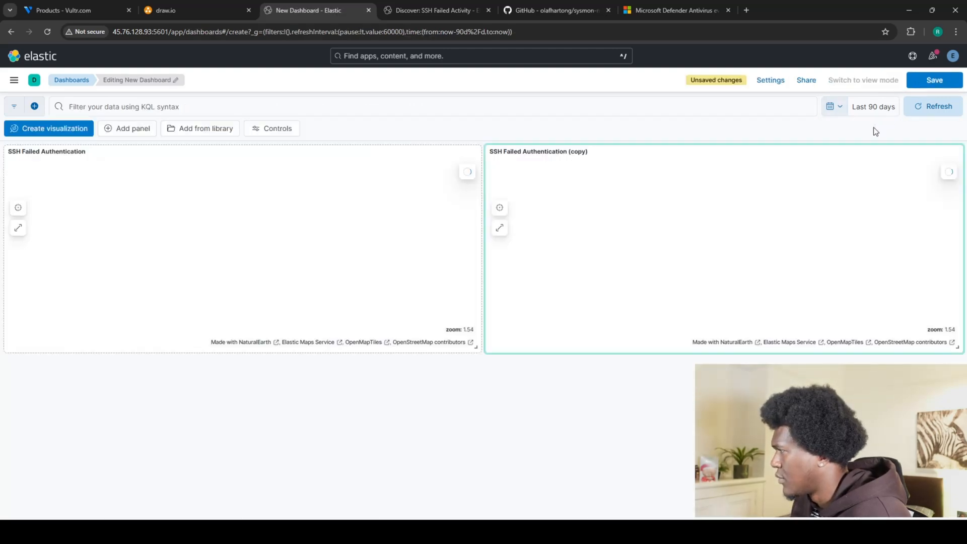
{"action": "left_click", "coordinate": [562, 152]}
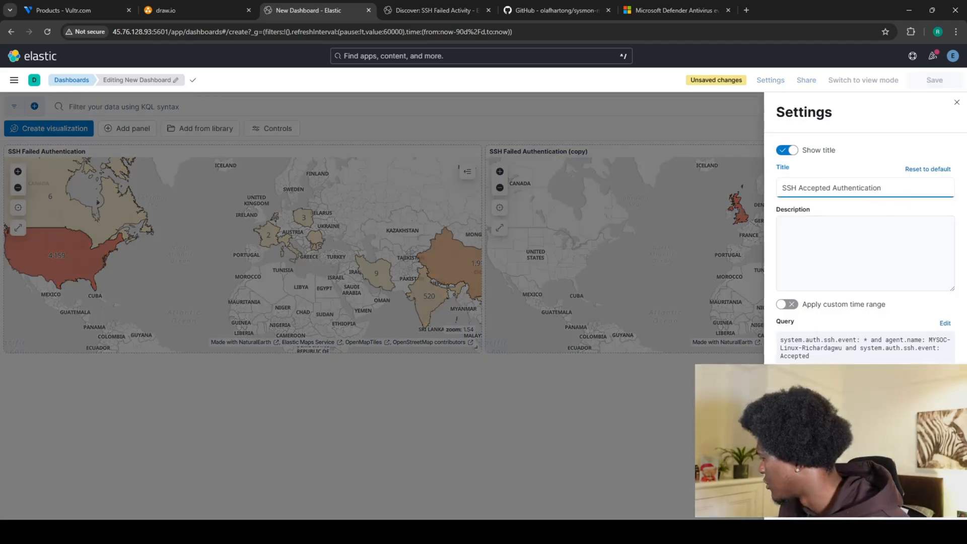
{"action": "left_click", "coordinate": [928, 502]}
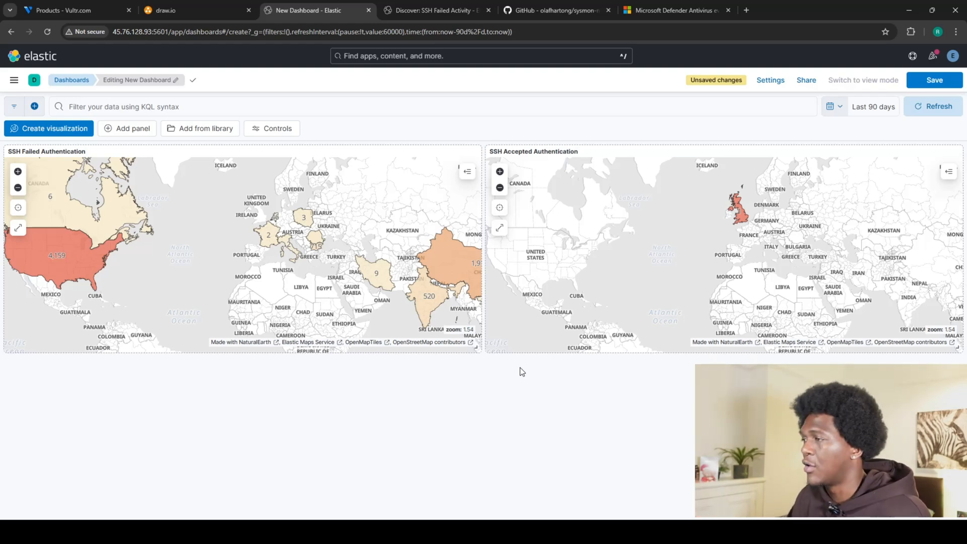
Compare the failed and accepted SSH logins by country across both dashboard maps
{"action": "left_click_drag", "start_coordinate": [180, 256], "coordinate": [129, 256]}
{"action": "left_click_drag", "start_coordinate": [527, 263], "coordinate": [631, 301]}
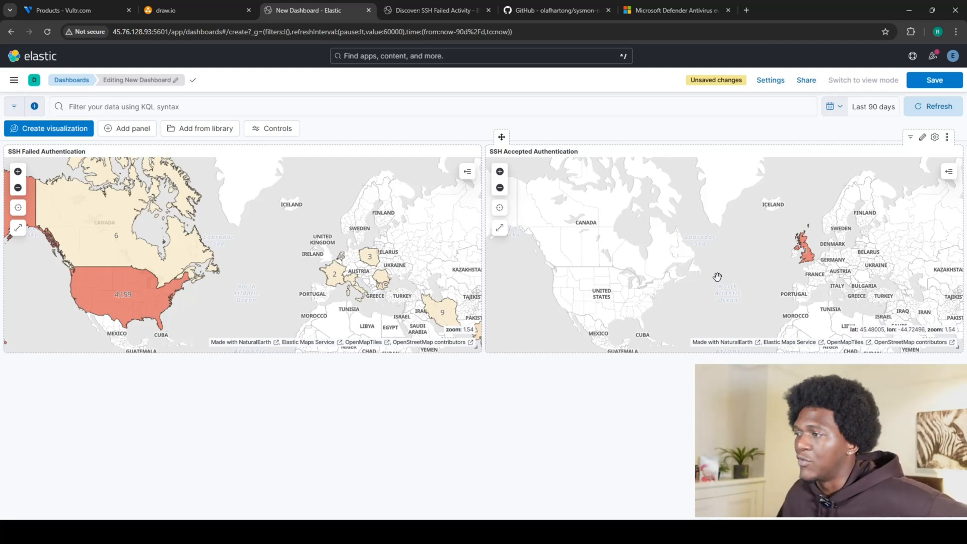
{"action": "left_click_drag", "start_coordinate": [206, 289], "coordinate": [286, 247]}
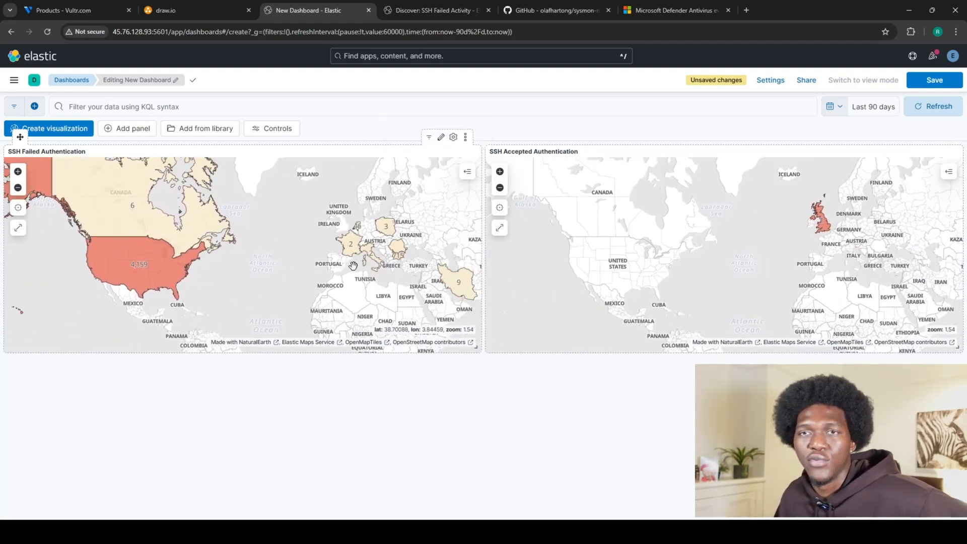
{"action": "left_click_drag", "start_coordinate": [354, 266], "coordinate": [246, 259]}
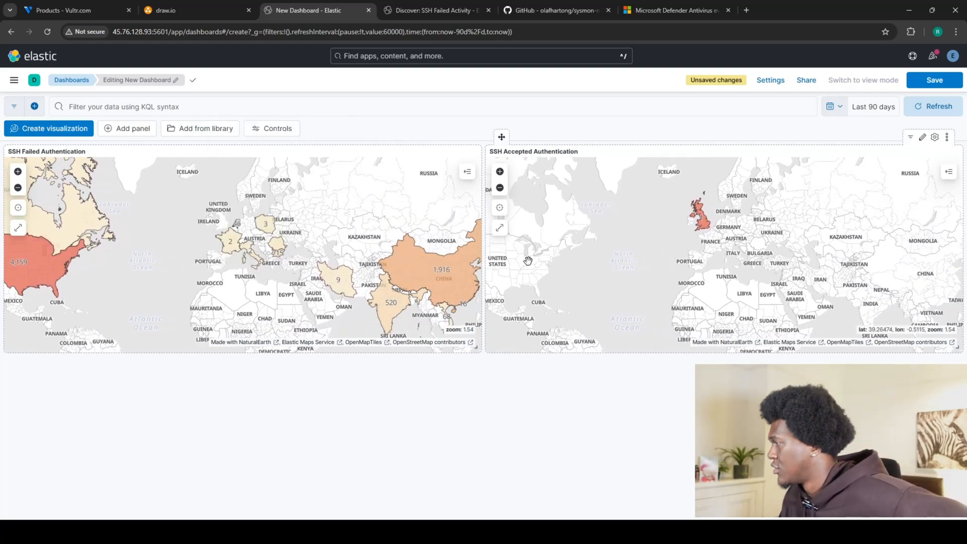
{"action": "mouse_move", "coordinate": [409, 272]}
{"action": "left_mouse_down"}
{"action": "mouse_move", "coordinate": [445, 274]}
{"action": "mouse_move", "coordinate": [396, 267]}
{"action": "left_mouse_up"}
{"action": "left_click_drag", "start_coordinate": [655, 265], "coordinate": [594, 269]}
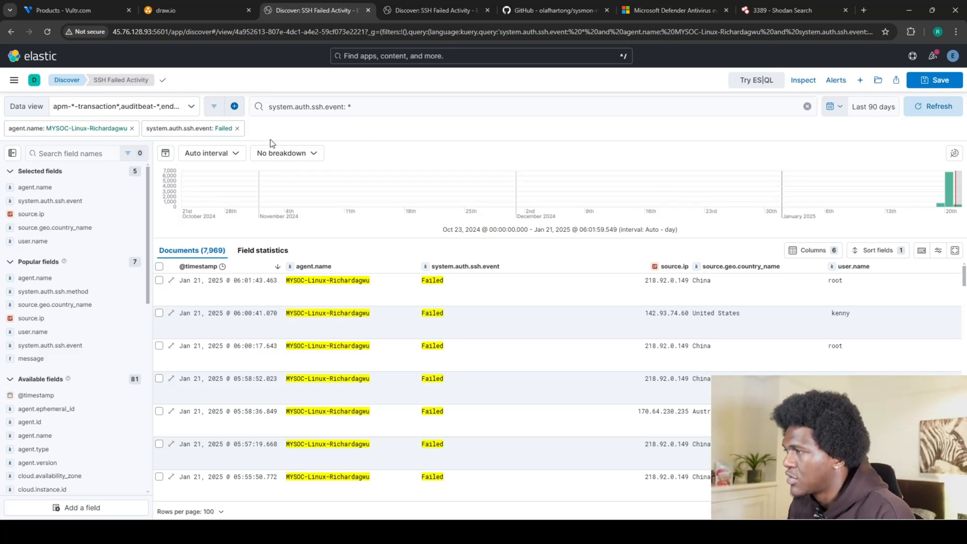
Clear the SSH query and both filters from the Discover search and set the time range to the last 30 days
{"action": "left_click", "coordinate": [237, 129]}
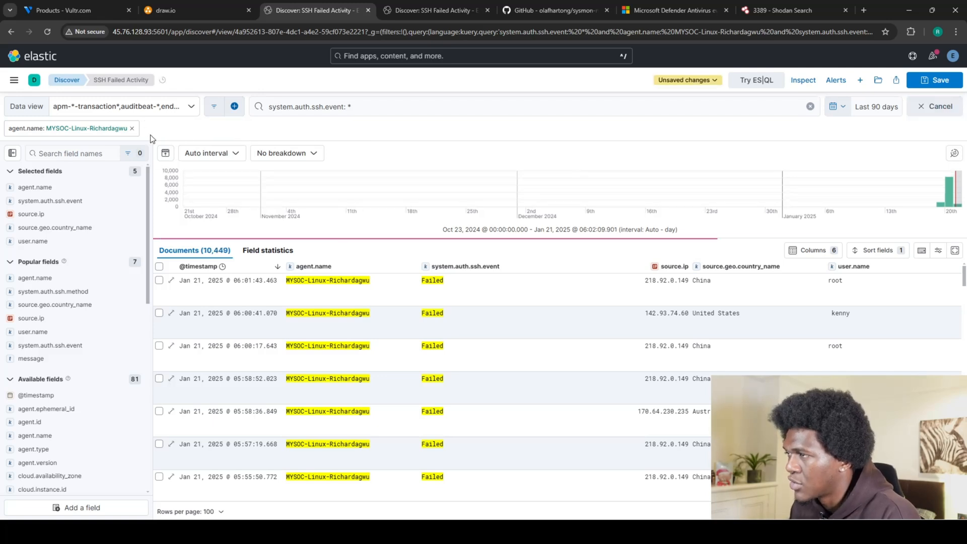
{"action": "left_click", "coordinate": [133, 129]}
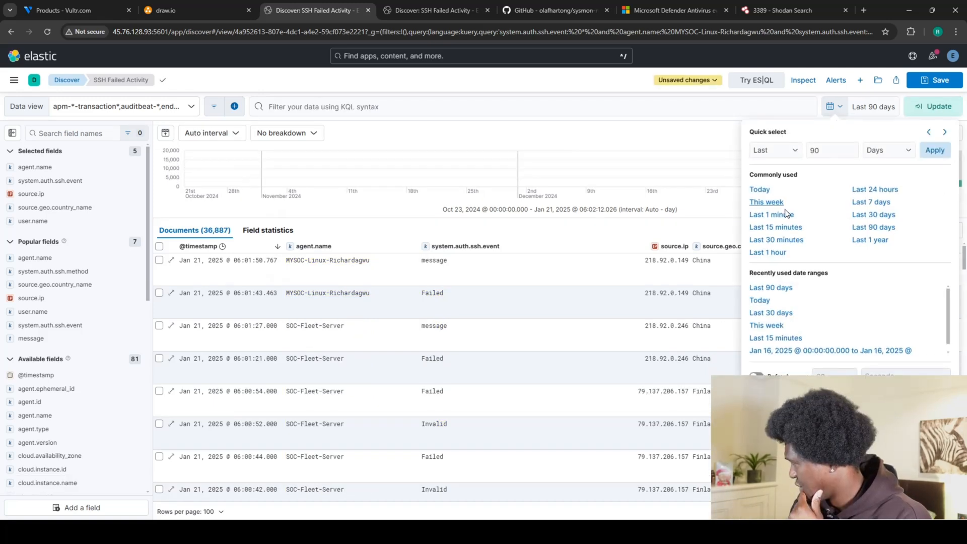
{"action": "left_click", "coordinate": [873, 215]}
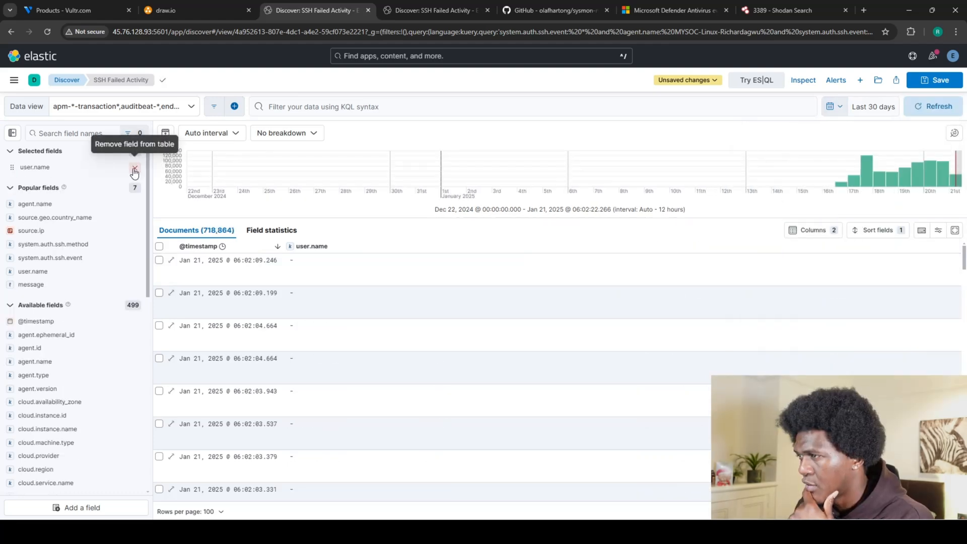
Remove the remaining user.name column from the results table and filter agent.name to the Windows agent
{"action": "left_click", "coordinate": [134, 169]}
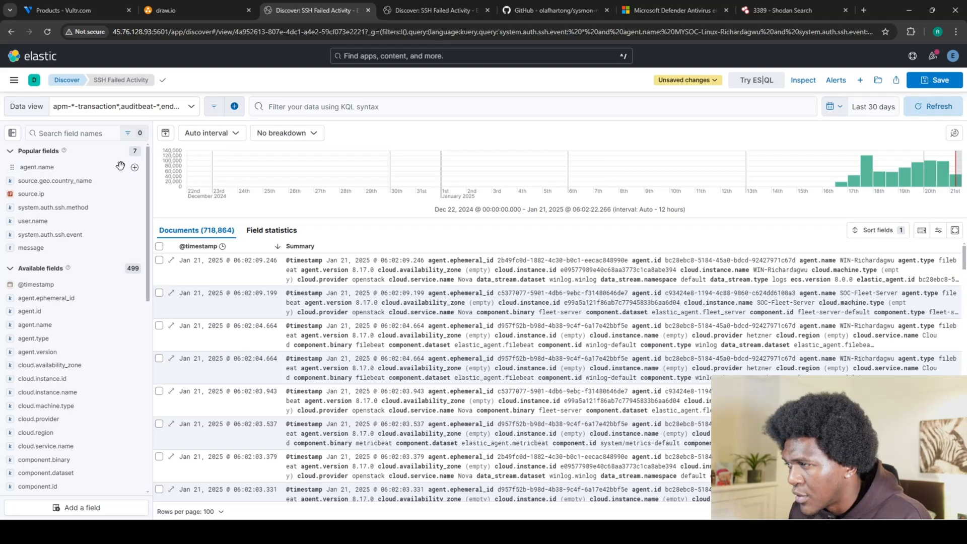
{"action": "left_click", "coordinate": [99, 169]}
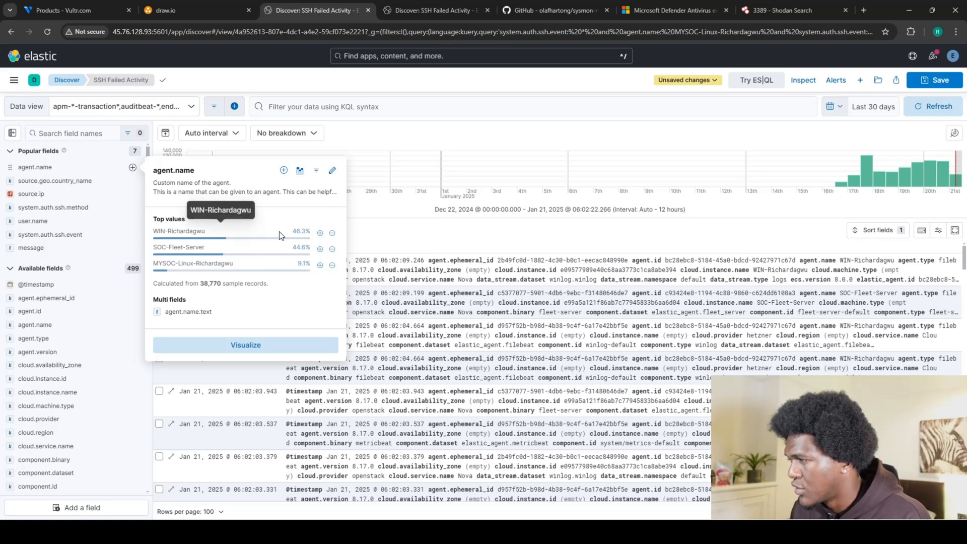
{"action": "left_click", "coordinate": [320, 233]}
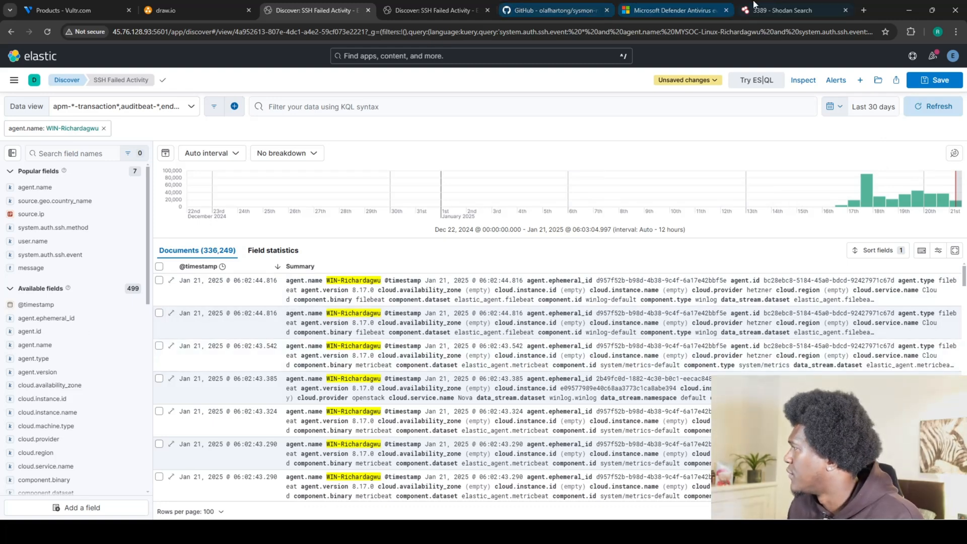
Search Google in a new browser tab for "failed aunthentication event id windows"
{"action": "left_click", "coordinate": [863, 10]}
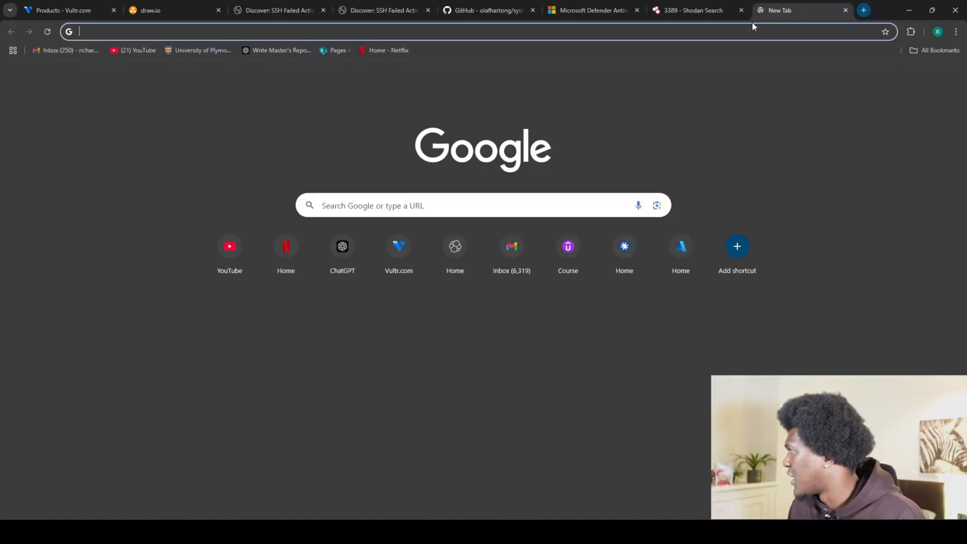
{"action": "left_click", "coordinate": [194, 33]}
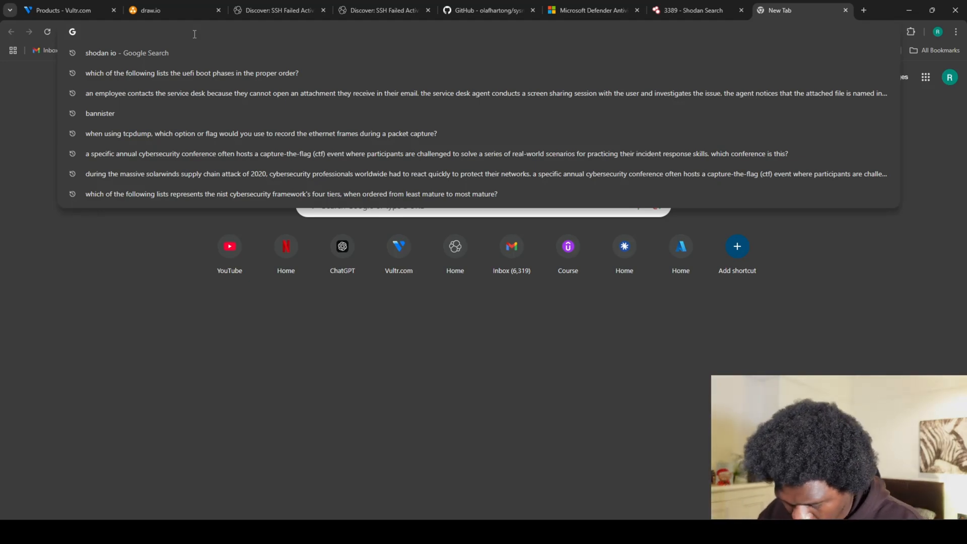
{"action": "type", "text": "fail"}
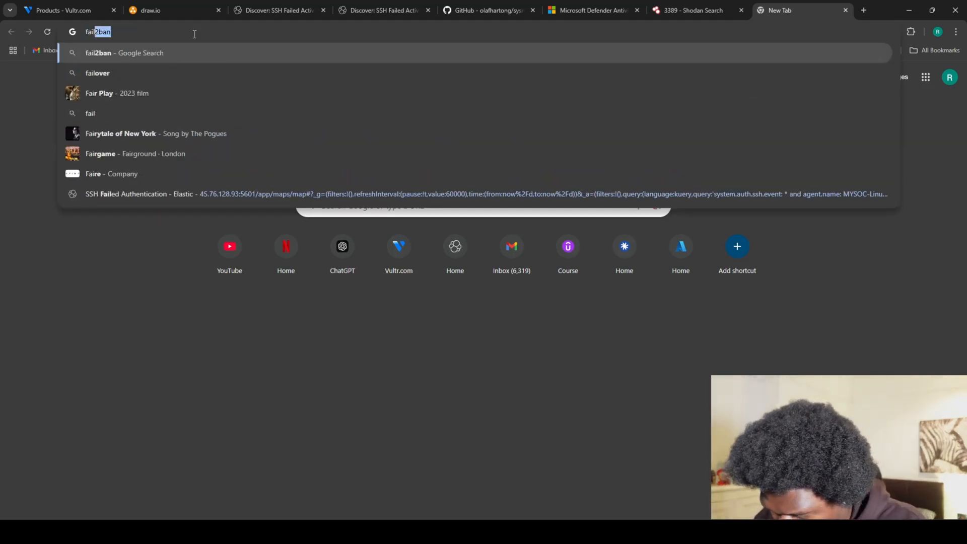
{"action": "type", "text": "ed aun"}
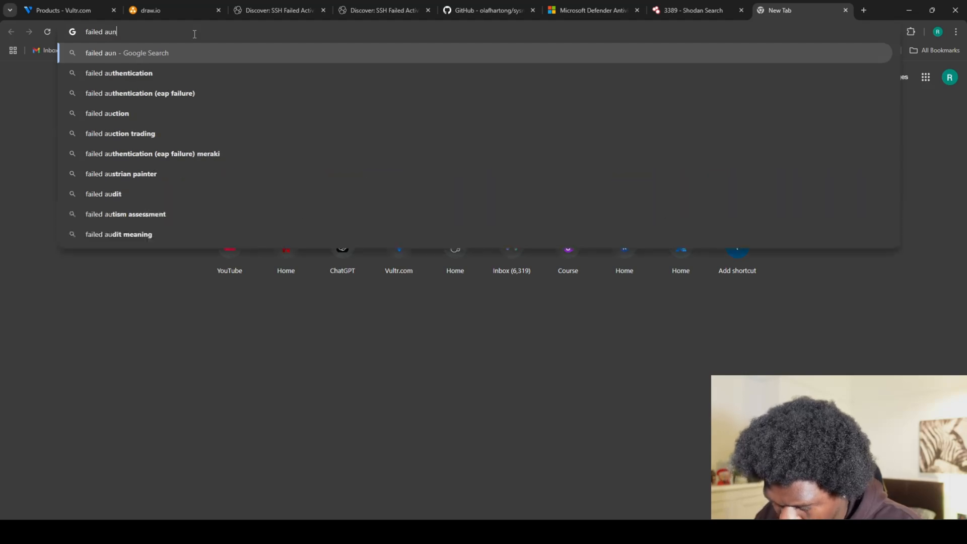
{"action": "type", "text": "thentication even"}
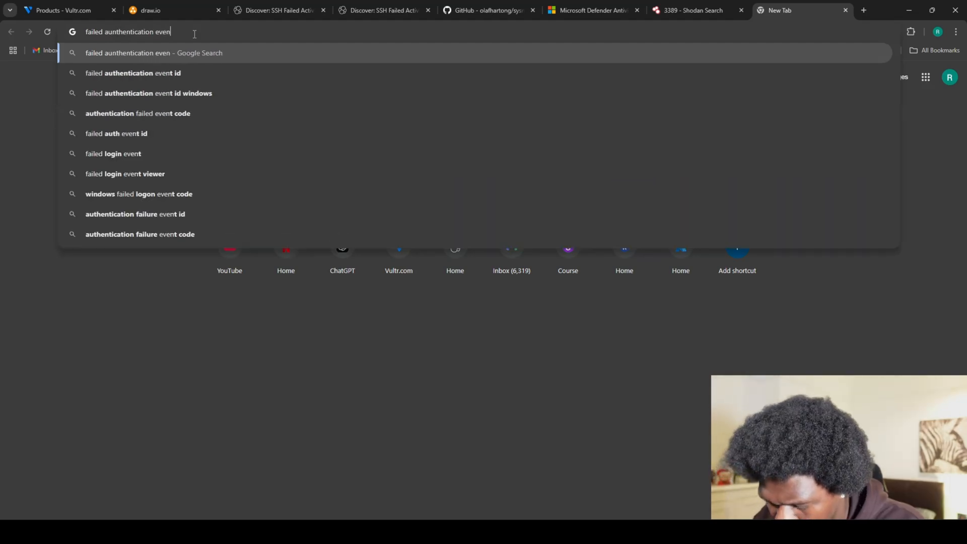
{"action": "type", "text": "t id window"}
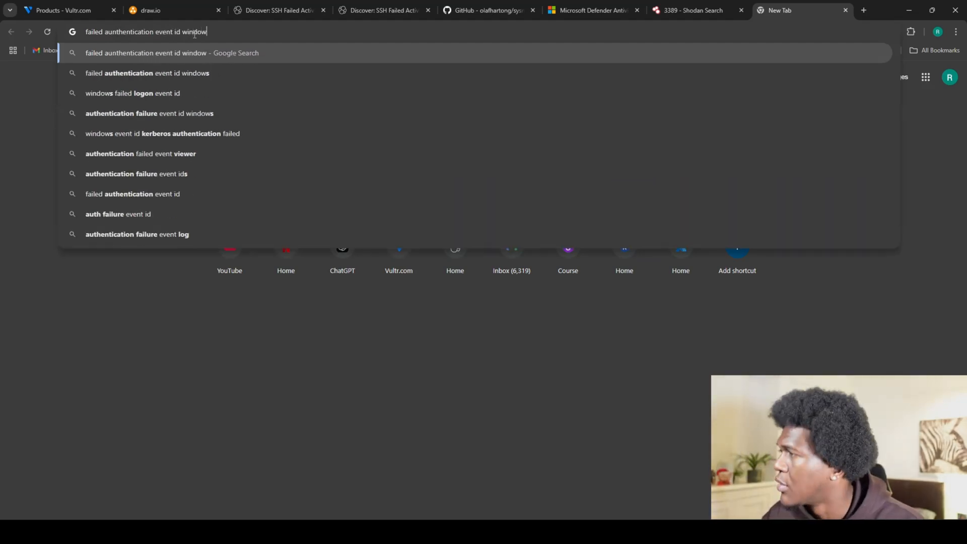
{"action": "type", "text": "s"}
{"action": "key", "text": "Return"}
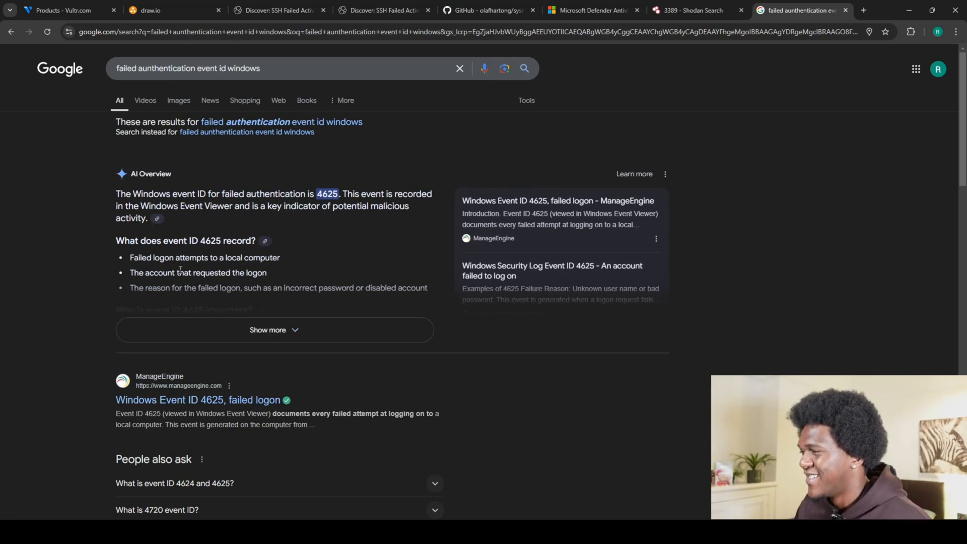
Read the full AI overview and the Microsoft Community thread on failed login attempts to find the Windows event ID
{"action": "left_click", "coordinate": [231, 331]}
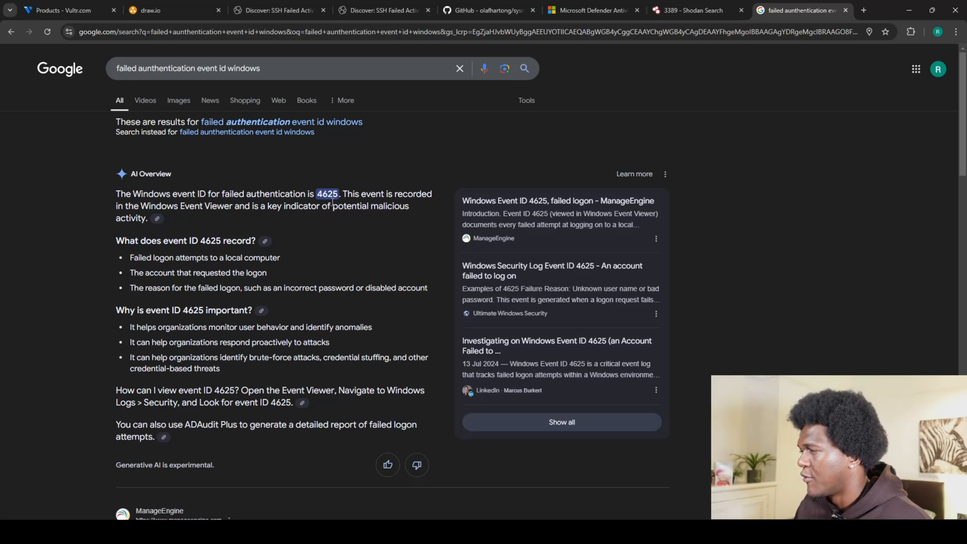
{"action": "scroll", "coordinate": [293, 269], "scroll_direction": "down", "scroll_amount": 9}
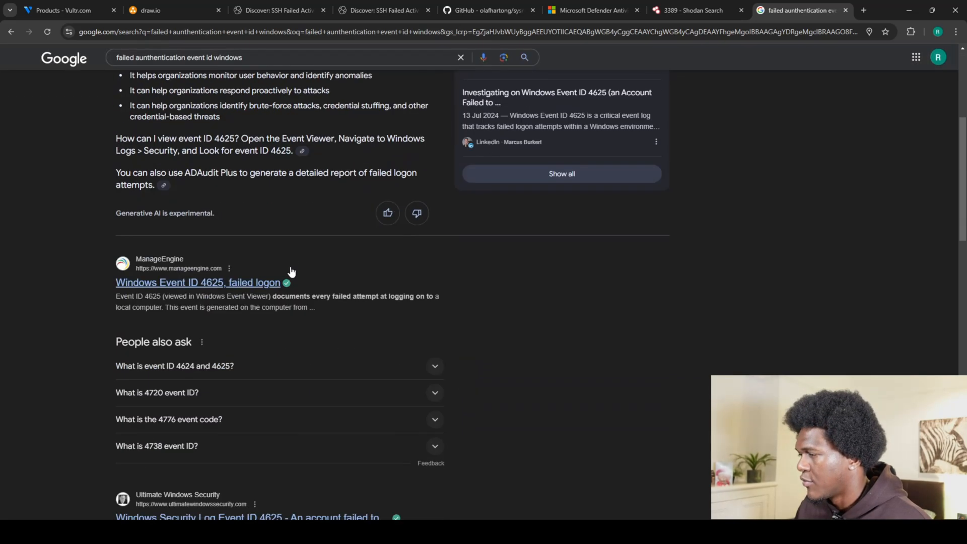
{"action": "scroll", "coordinate": [211, 328], "scroll_direction": "down", "scroll_amount": 1}
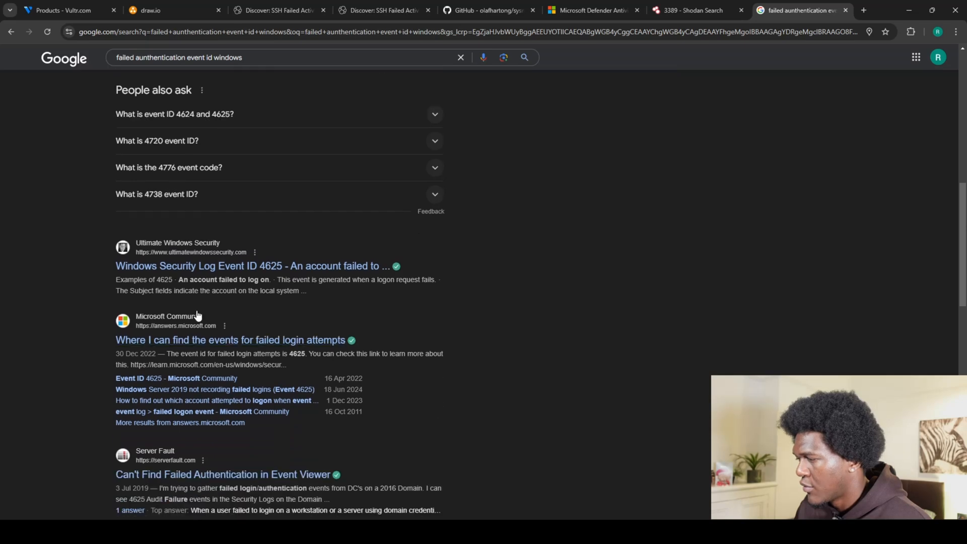
{"action": "left_click", "coordinate": [210, 340]}
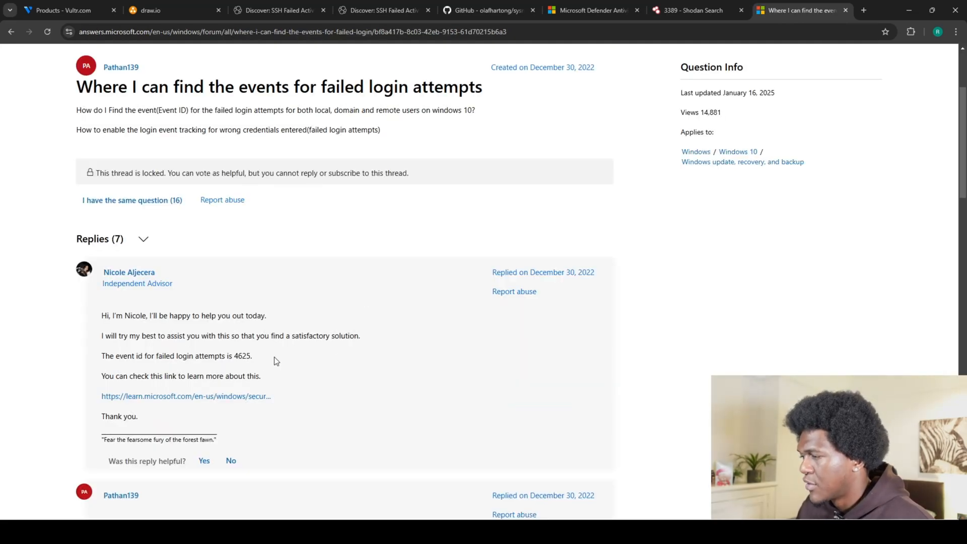
{"action": "scroll", "coordinate": [282, 354], "scroll_direction": "down", "scroll_amount": 4}
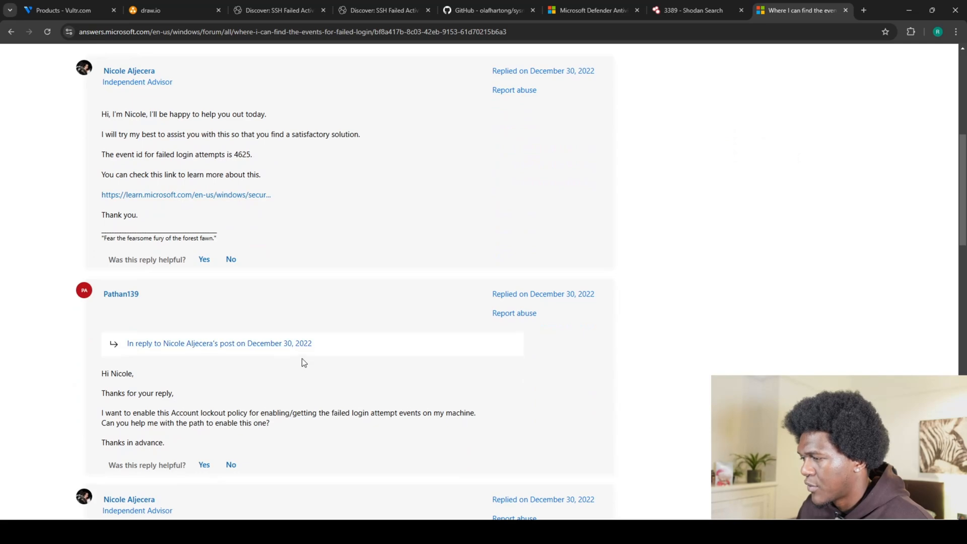
{"action": "scroll", "coordinate": [382, 374], "scroll_direction": "up", "scroll_amount": 12}
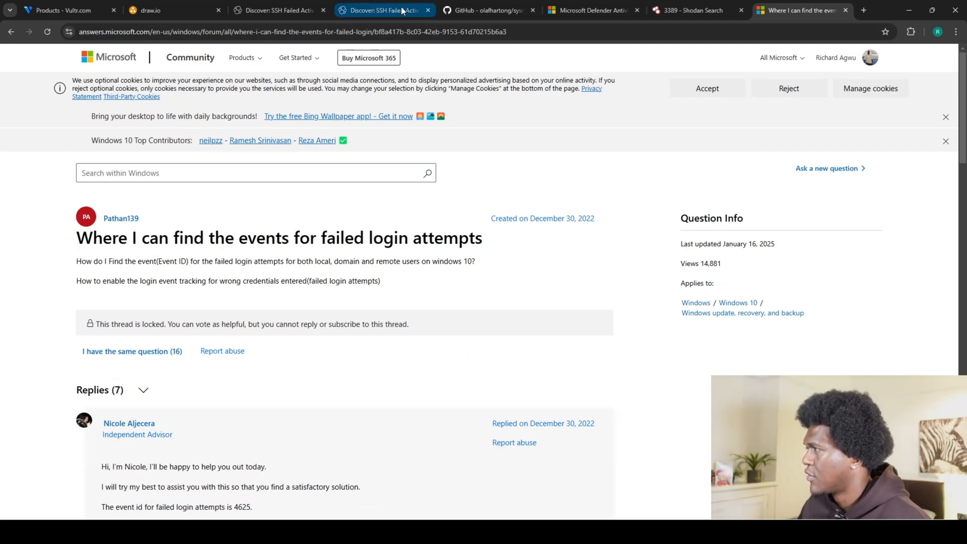
Return to the Elastic Discover search, enter "event" as the query text, and filter event.code to 4625
{"action": "left_click", "coordinate": [276, 7]}
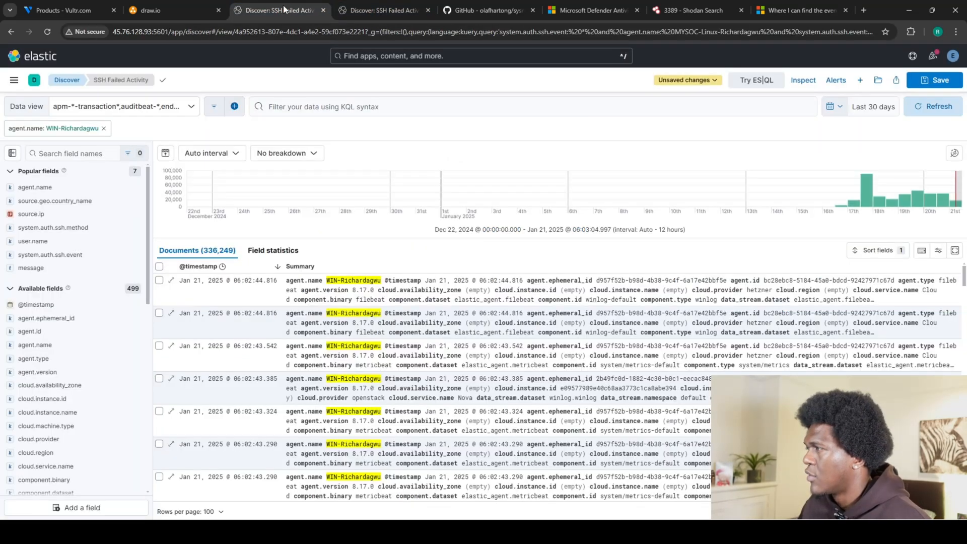
{"action": "left_click", "coordinate": [311, 109]}
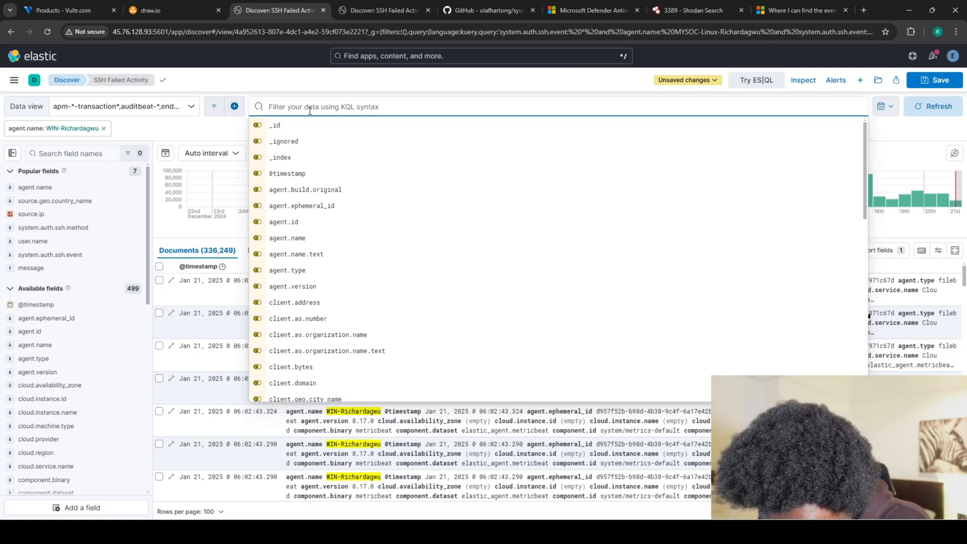
{"action": "type", "text": "event"}
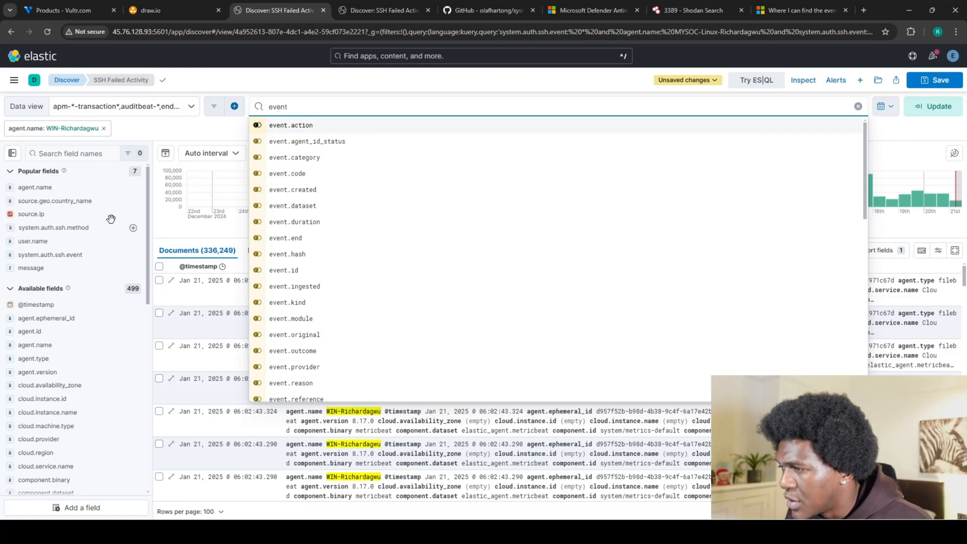
{"action": "scroll", "coordinate": [55, 317], "scroll_direction": "down", "scroll_amount": 4}
{"action": "scroll", "coordinate": [56, 317], "scroll_direction": "down", "scroll_amount": 4}
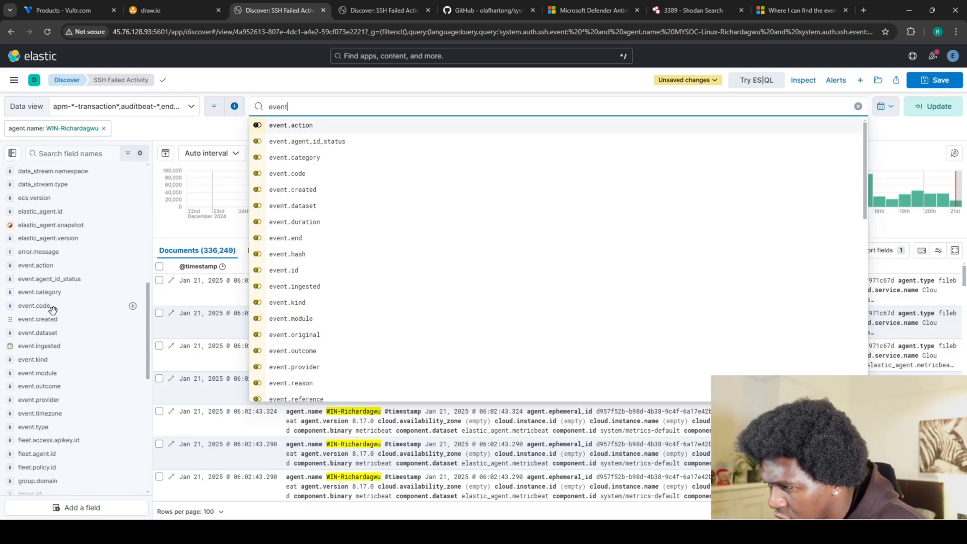
{"action": "left_click", "coordinate": [56, 307]}
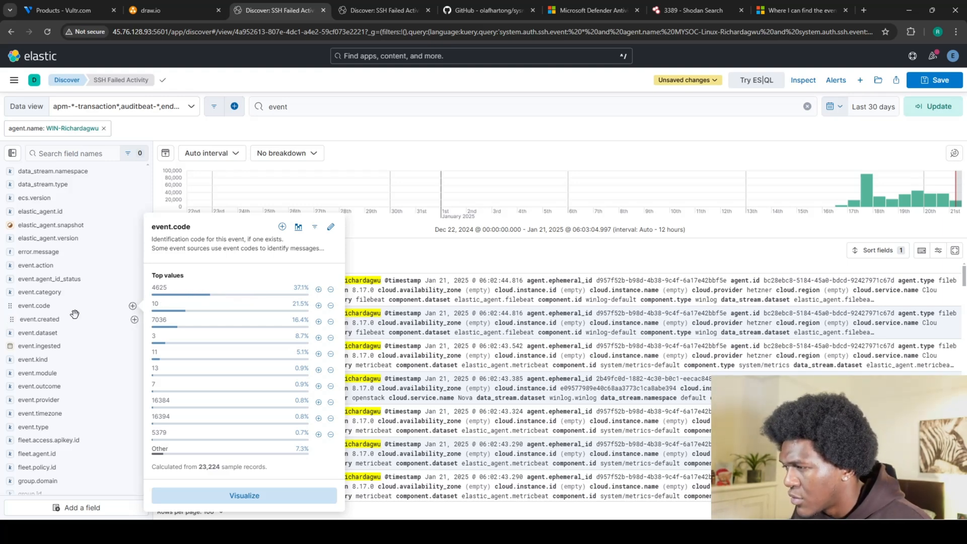
{"action": "left_click", "coordinate": [320, 289]}
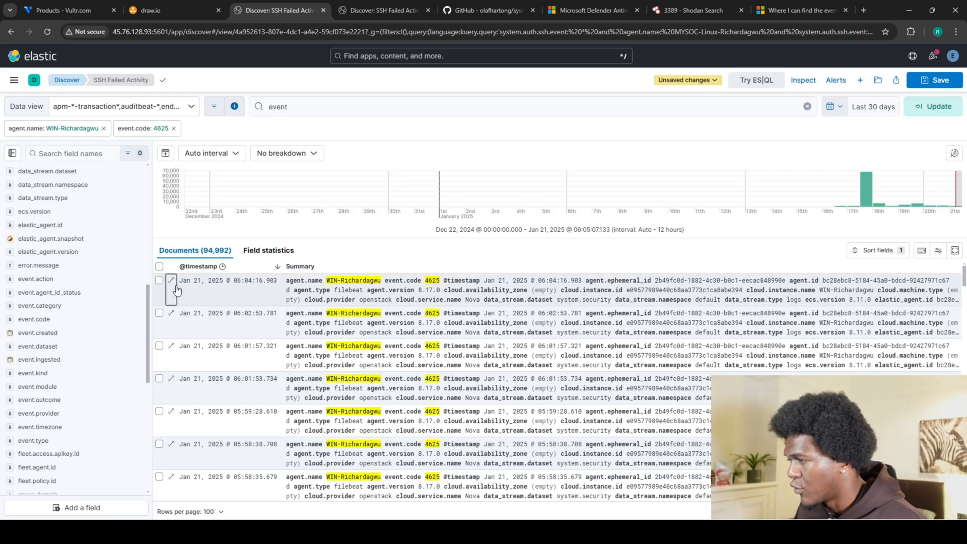
Examine the event fields in the first result's document details, including event.action, event.code and event.outcome, and close the details
{"action": "scroll", "coordinate": [809, 337], "scroll_direction": "down", "scroll_amount": 5}
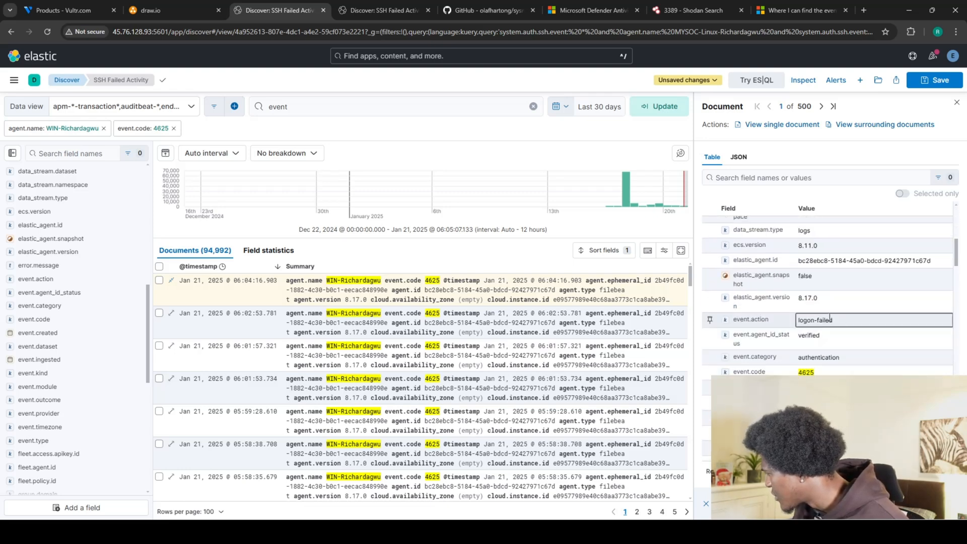
{"action": "scroll", "coordinate": [778, 347], "scroll_direction": "down", "scroll_amount": 3}
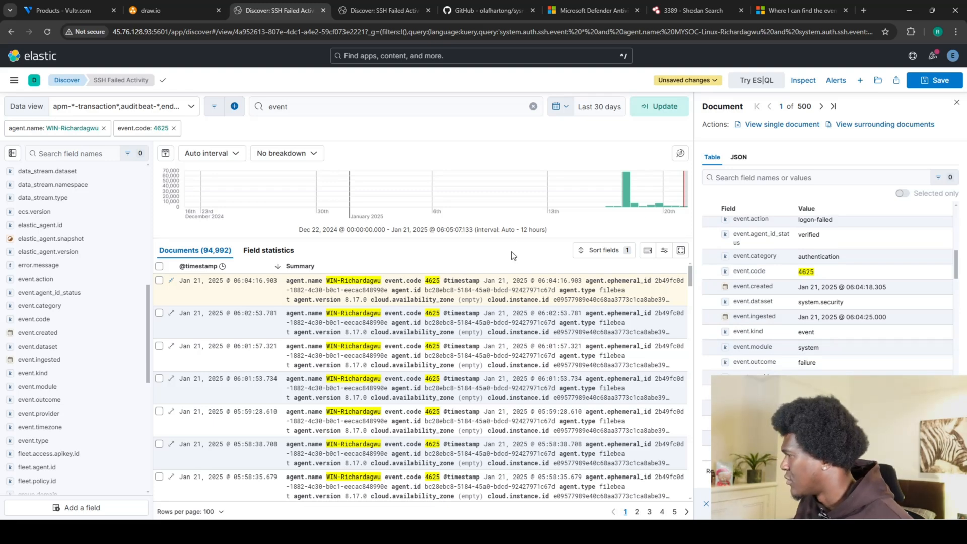
{"action": "left_click", "coordinate": [957, 102]}
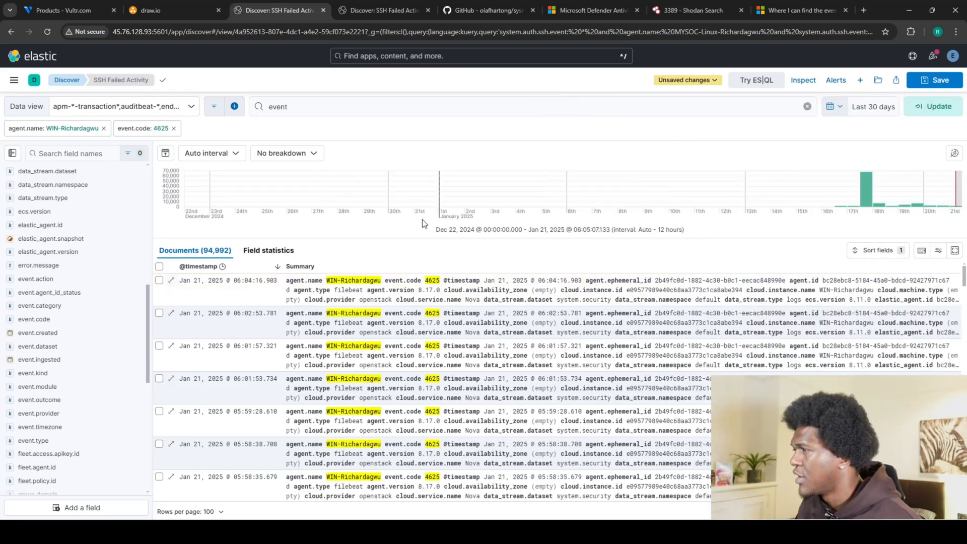
Clear the "event" query text and check the Notepad list of things to look out for
{"action": "left_click", "coordinate": [299, 109]}
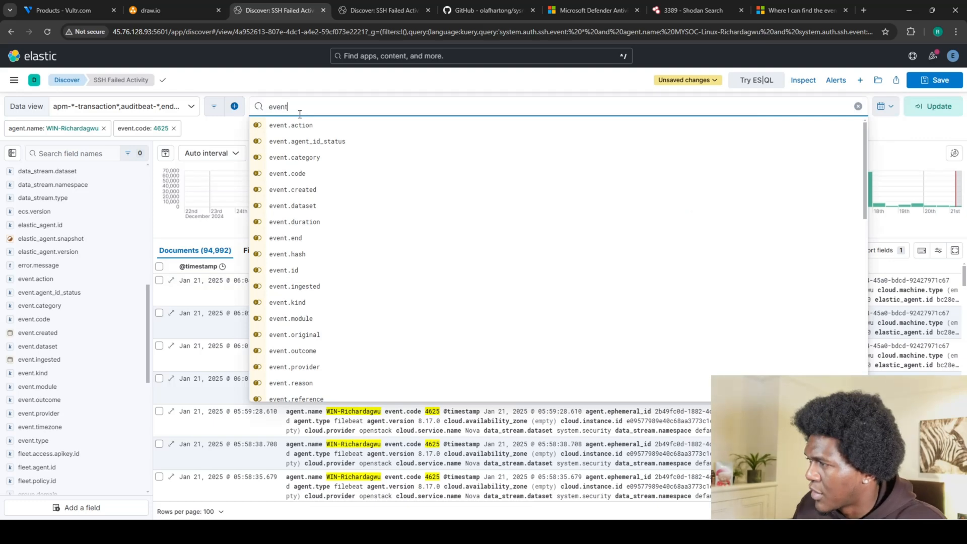
{"action": "left_click", "coordinate": [858, 106]}
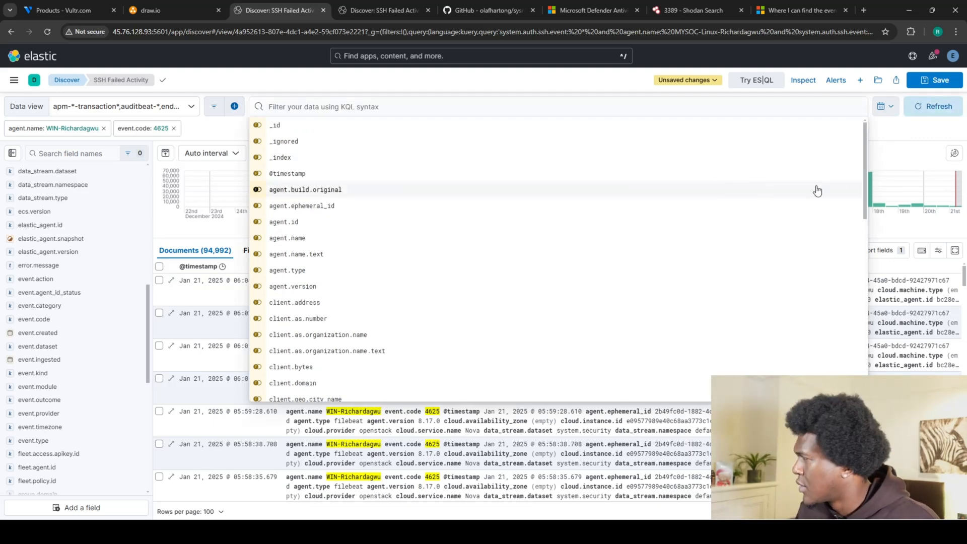
{"action": "left_click", "coordinate": [877, 131]}
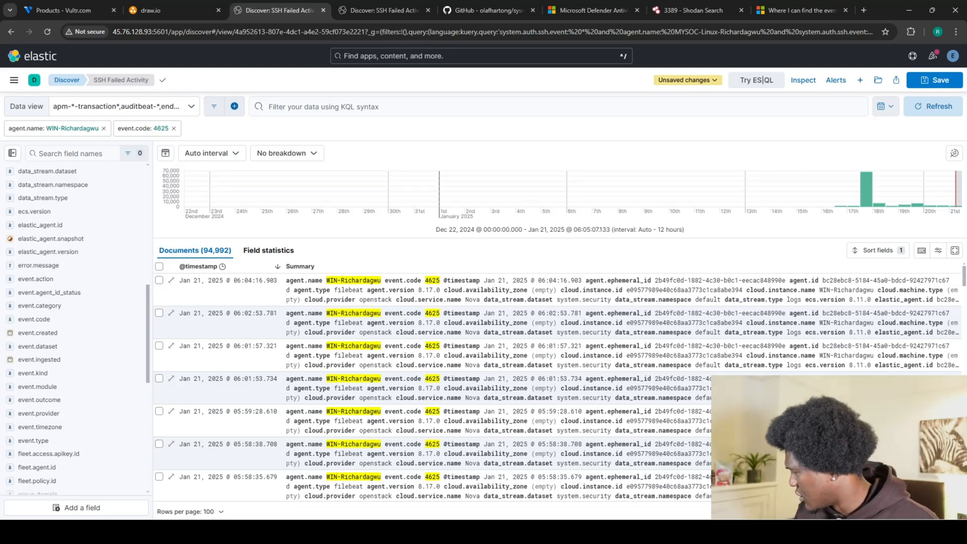
{"action": "key", "text": "alt+Tab"}
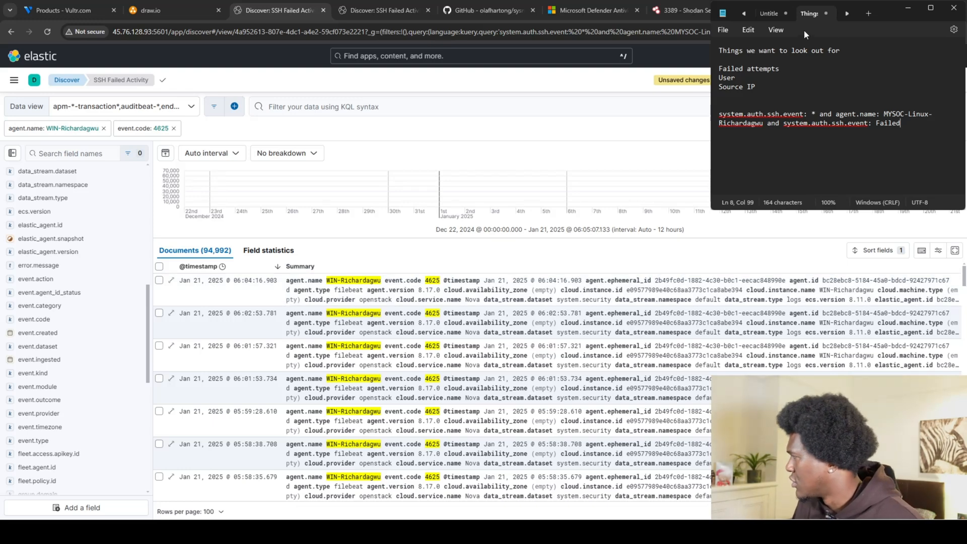
{"action": "left_click", "coordinate": [907, 9]}
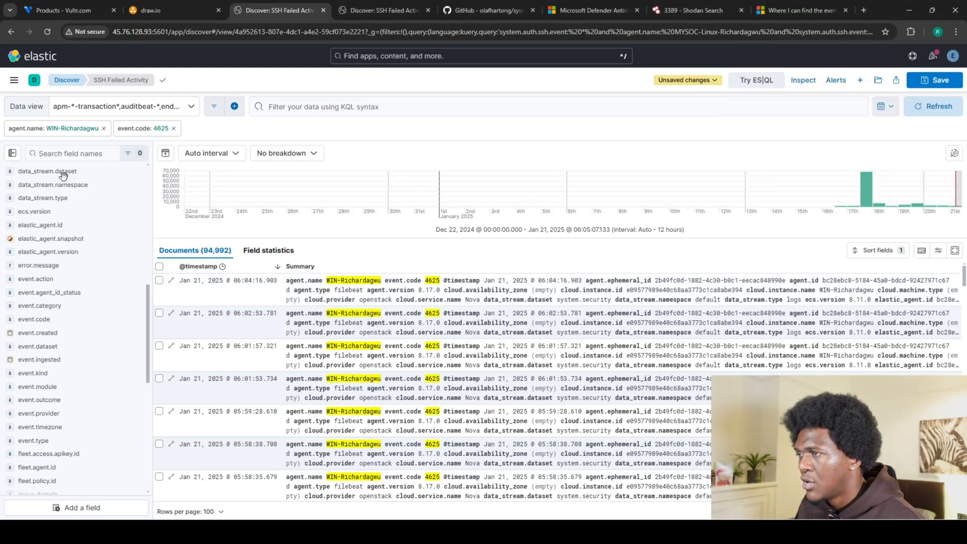
Add source.ip and user.name as columns in the results table and run the query event.code: 4625
{"action": "scroll", "coordinate": [84, 353], "scroll_direction": "up", "scroll_amount": 8}
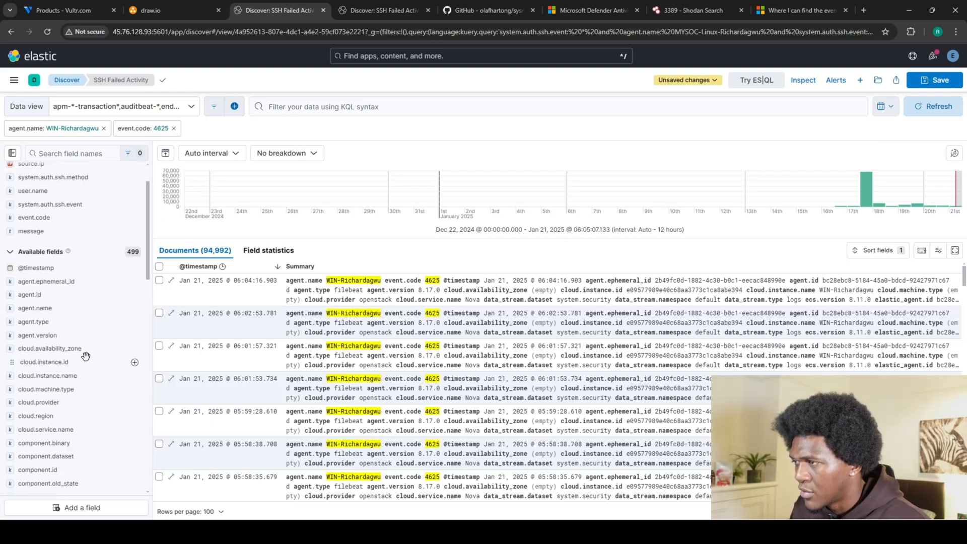
{"action": "scroll", "coordinate": [86, 356], "scroll_direction": "up", "scroll_amount": 2}
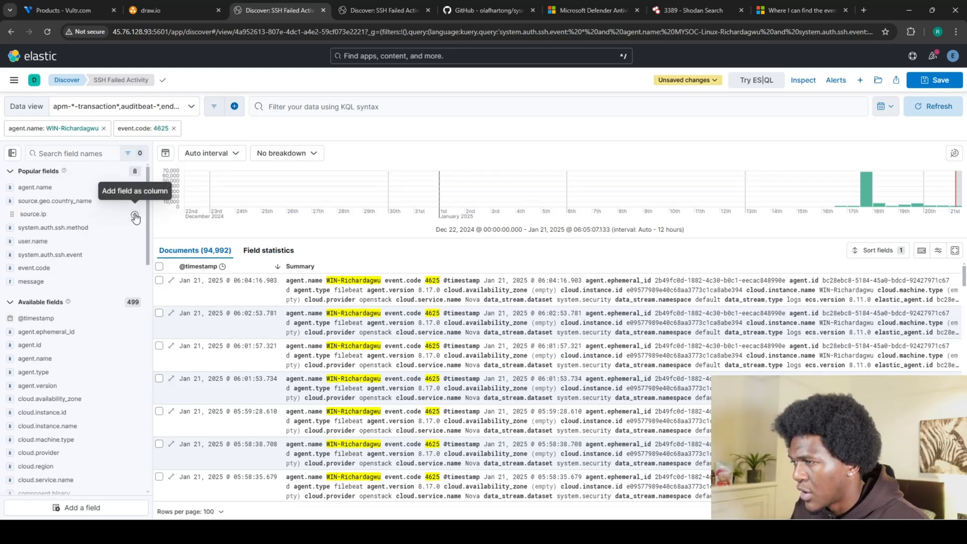
{"action": "left_click", "coordinate": [135, 217]}
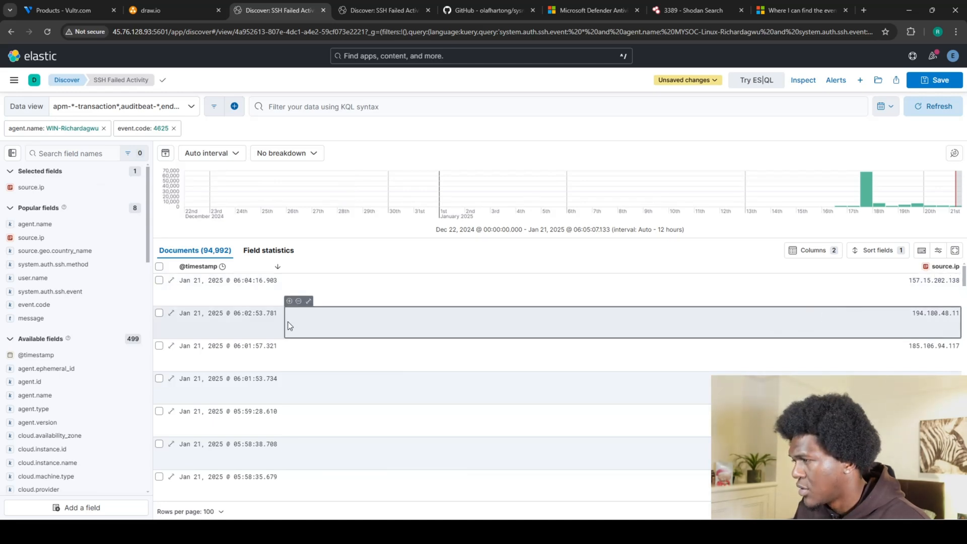
{"action": "left_click", "coordinate": [134, 280]}
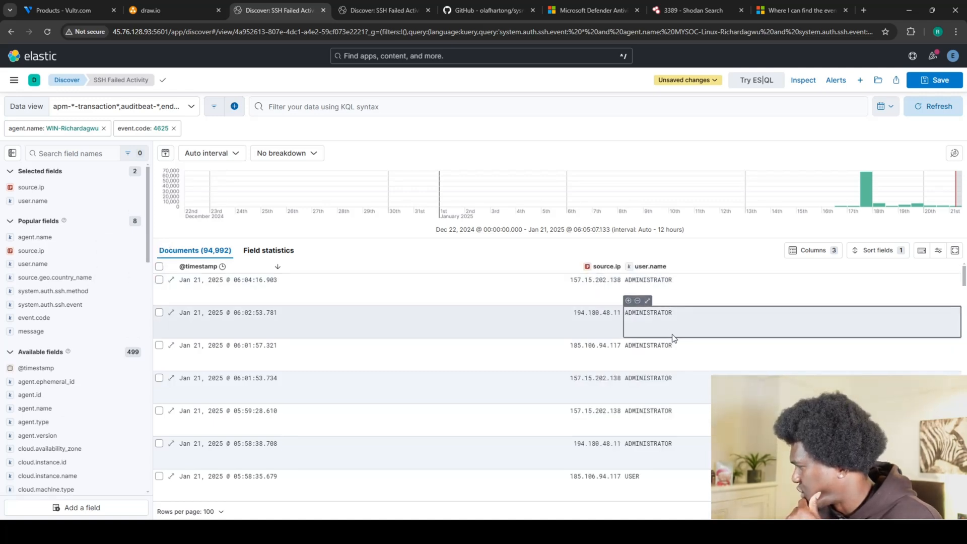
{"action": "scroll", "coordinate": [678, 328], "scroll_direction": "down", "scroll_amount": 4}
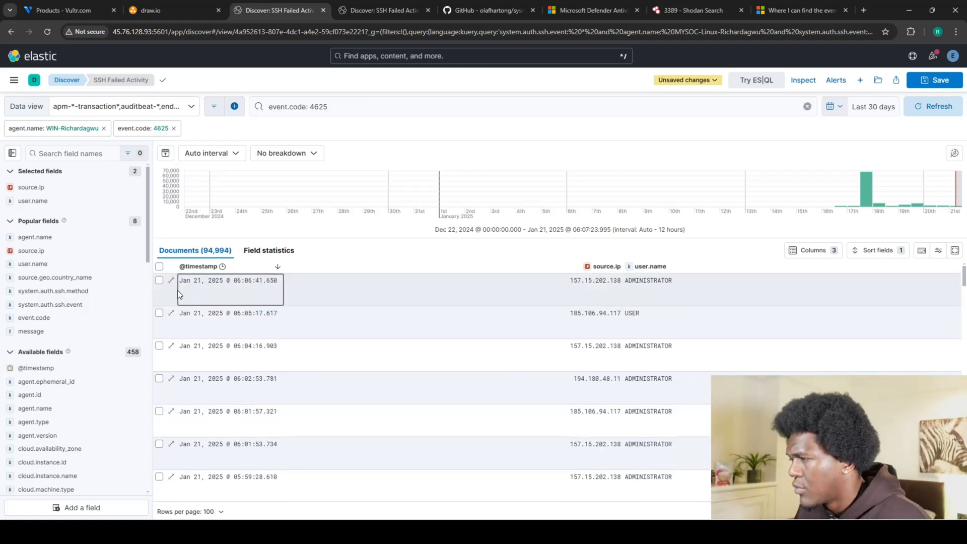
Examine the host and message fields in the document details of the newest failed-logon event
{"action": "left_click", "coordinate": [171, 280]}
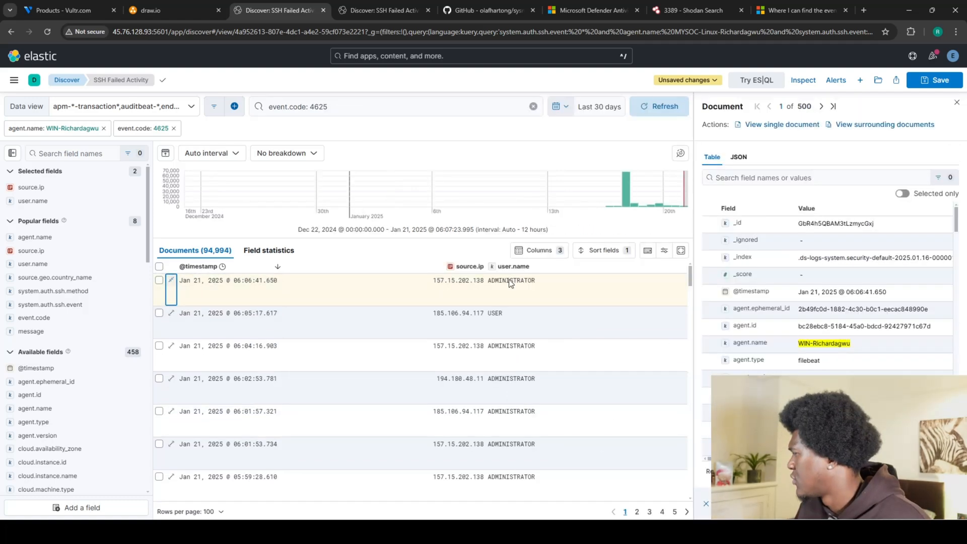
{"action": "scroll", "coordinate": [816, 334], "scroll_direction": "down", "scroll_amount": 8}
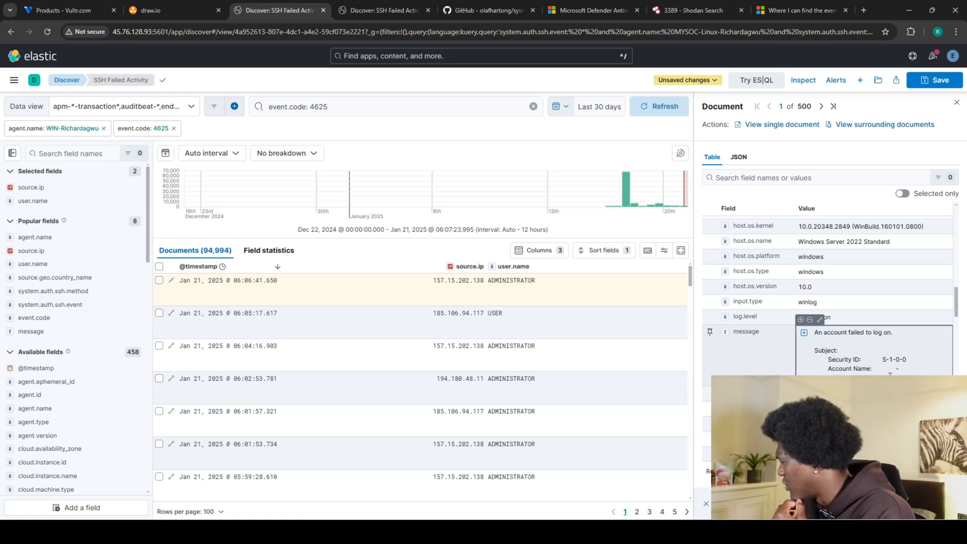
{"action": "left_click", "coordinate": [172, 348]}
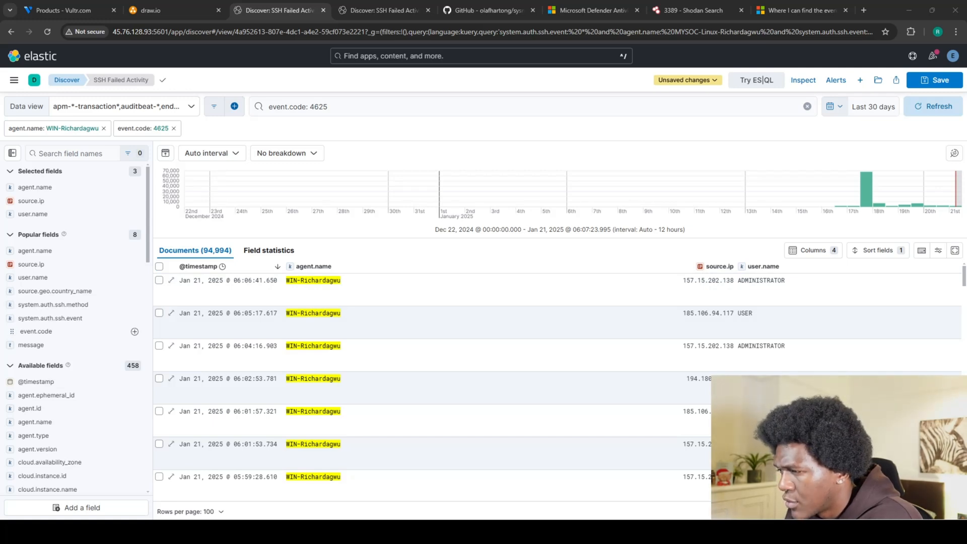
Add agent.name and event.code as columns in the results table and set the time range to Today
{"action": "left_click", "coordinate": [135, 331]}
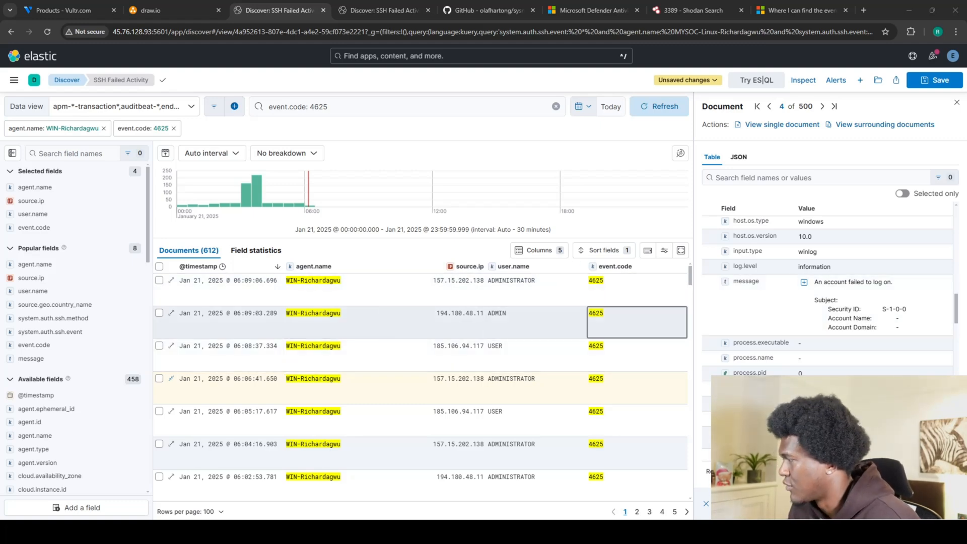
Expand the failed-logon event's message field and read its logon type, account, failure reason and network information
{"action": "scroll", "coordinate": [756, 262], "scroll_direction": "down", "scroll_amount": 1}
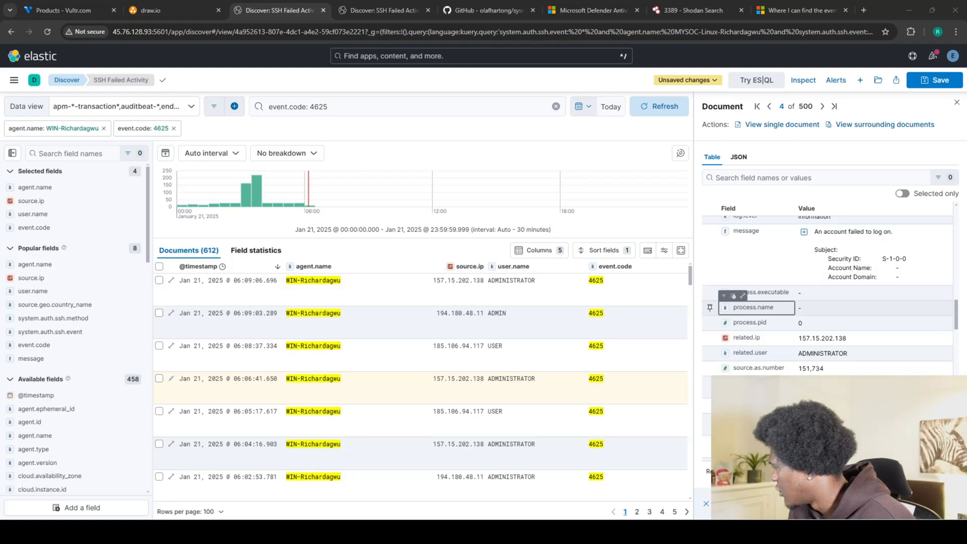
{"action": "scroll", "coordinate": [826, 302], "scroll_direction": "up", "scroll_amount": 1}
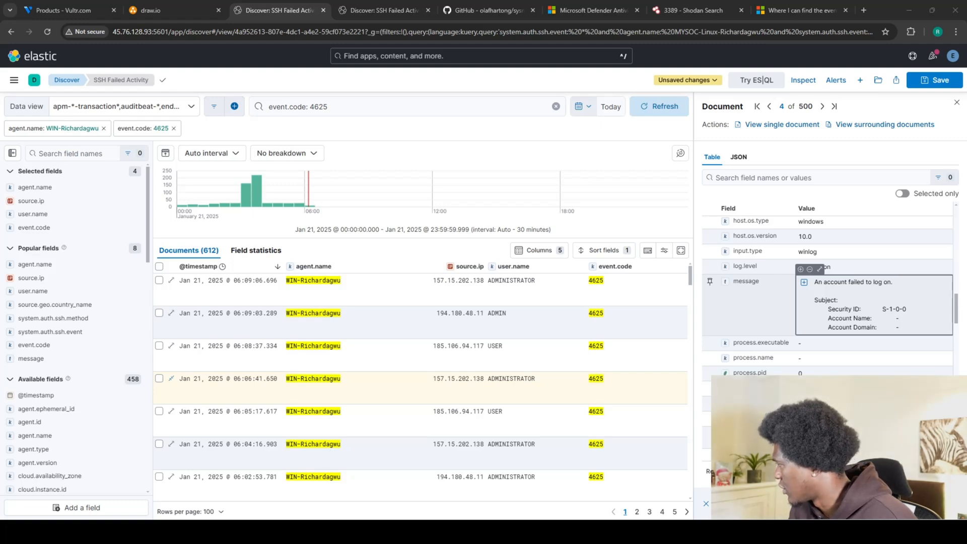
{"action": "left_click", "coordinate": [820, 269]}
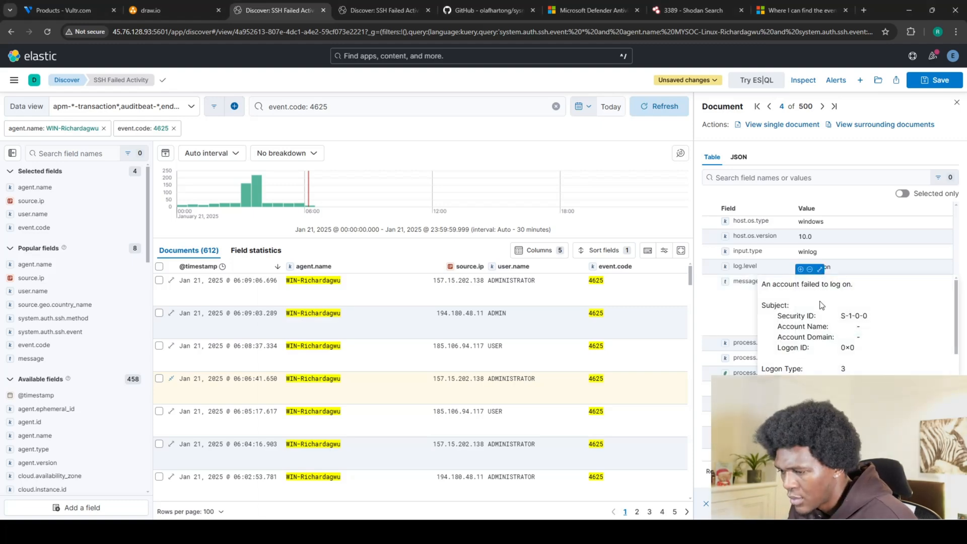
{"action": "scroll", "coordinate": [806, 322], "scroll_direction": "down", "scroll_amount": 3}
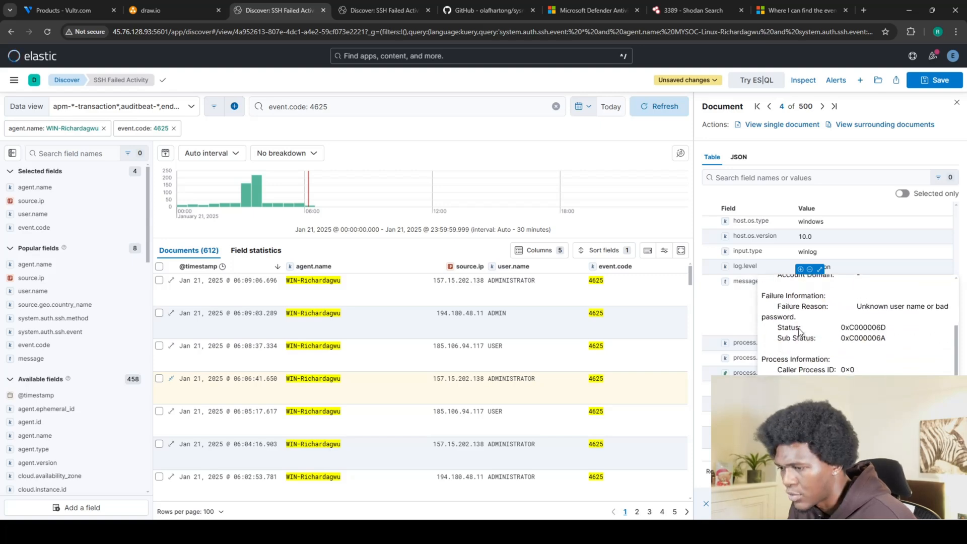
{"action": "scroll", "coordinate": [799, 333], "scroll_direction": "up", "scroll_amount": 3}
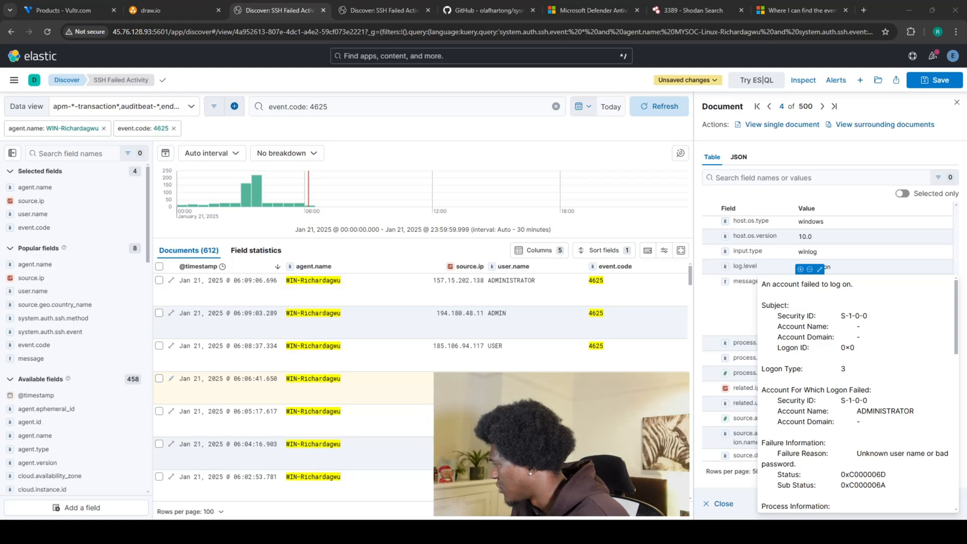
{"action": "scroll", "coordinate": [856, 393], "scroll_direction": "down", "scroll_amount": 1}
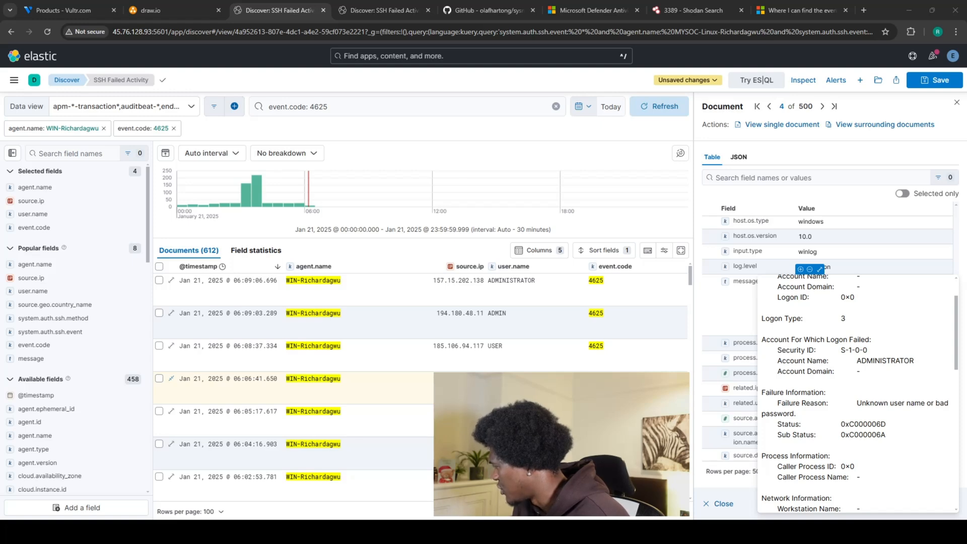
{"action": "scroll", "coordinate": [856, 393], "scroll_direction": "down", "scroll_amount": 2}
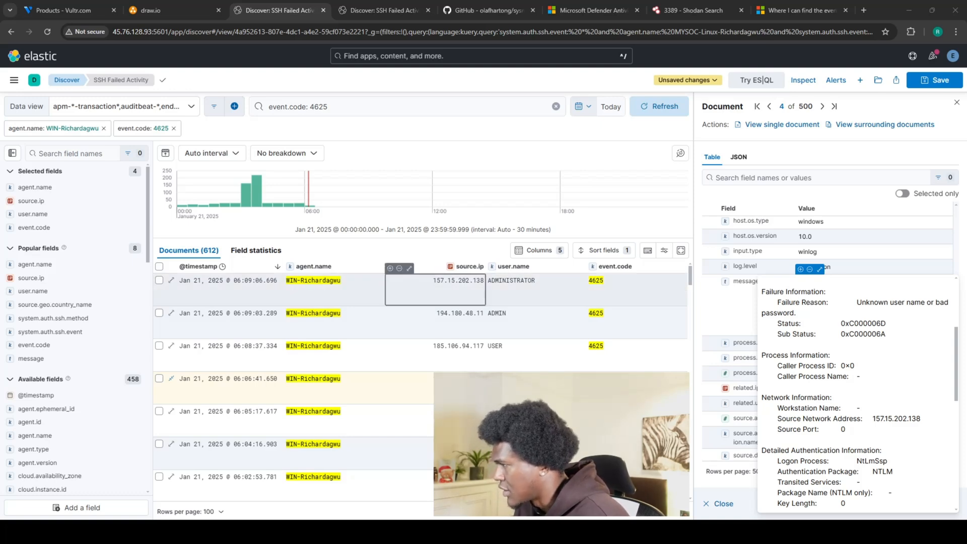
Check the source.ip of the newest result, and reopen the expanded message to read its authentication details and field explanations
{"action": "left_click", "coordinate": [469, 282]}
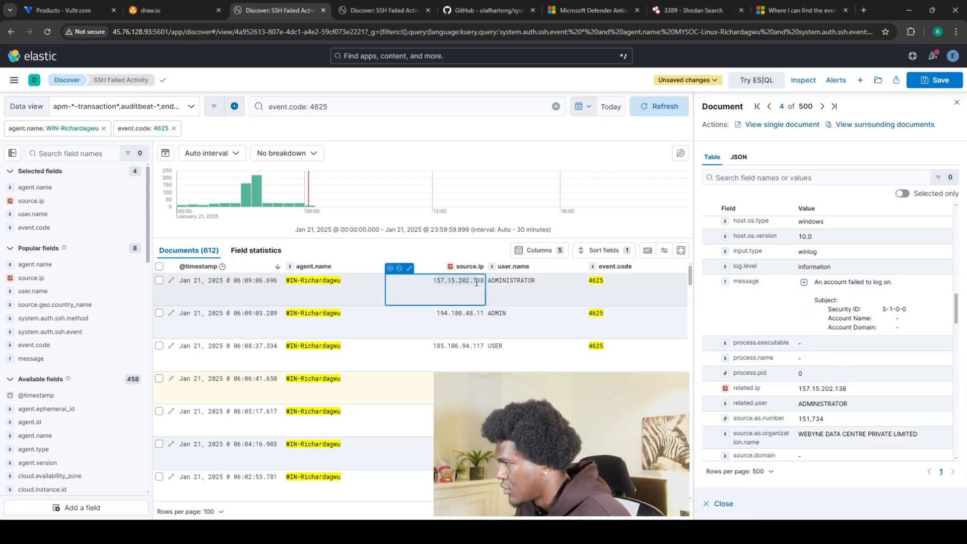
{"action": "left_click", "coordinate": [820, 269]}
{"action": "scroll", "coordinate": [774, 394], "scroll_direction": "down", "scroll_amount": 6}
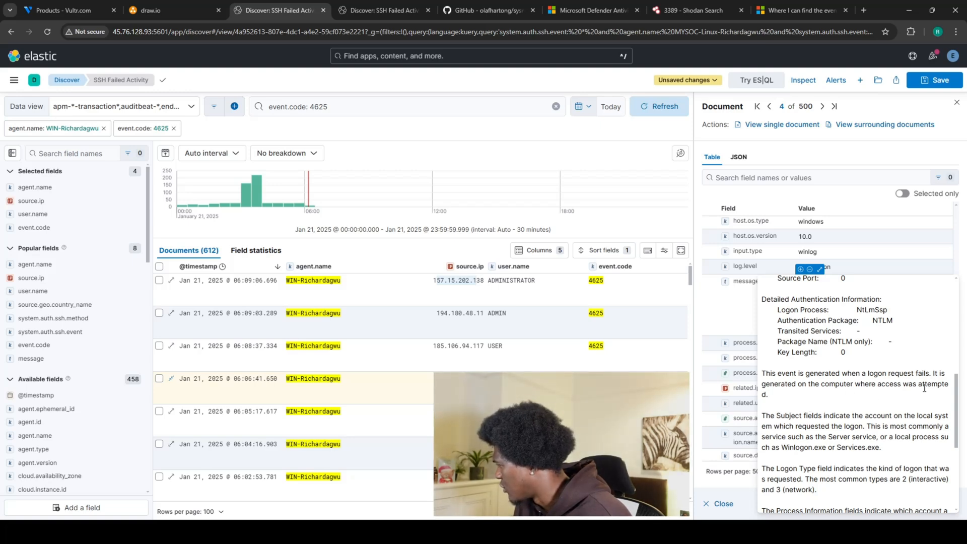
{"action": "scroll", "coordinate": [823, 400], "scroll_direction": "down", "scroll_amount": 3}
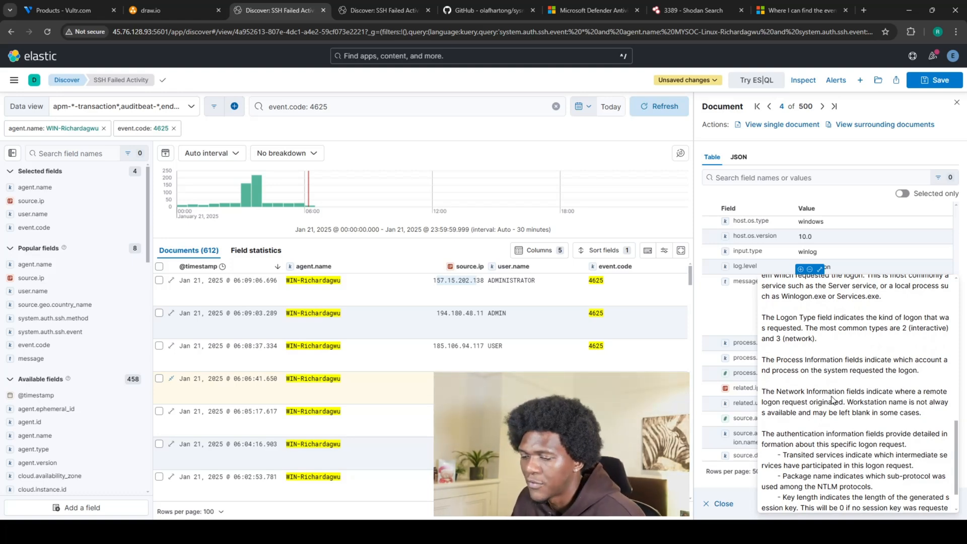
{"action": "scroll", "coordinate": [833, 399], "scroll_direction": "down", "scroll_amount": 2}
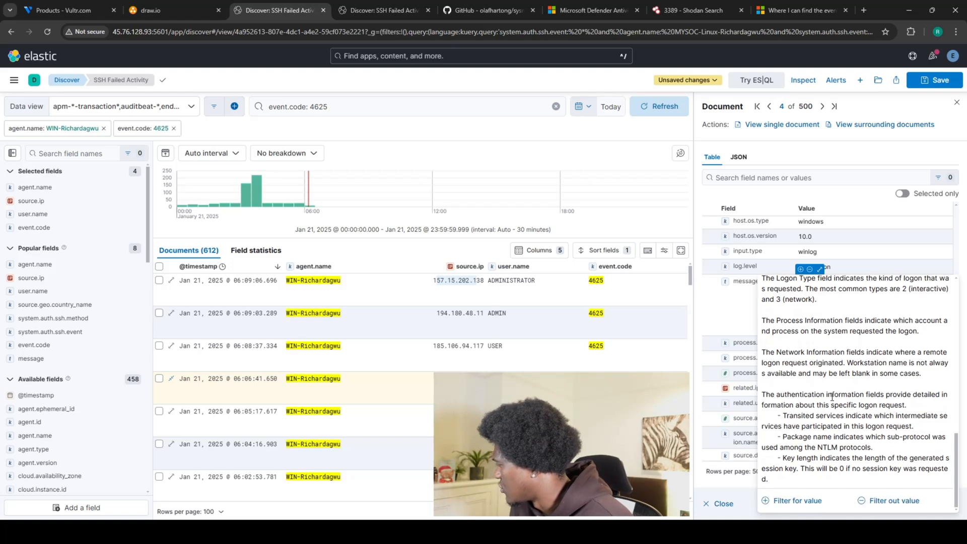
{"action": "scroll", "coordinate": [838, 391], "scroll_direction": "up", "scroll_amount": 10}
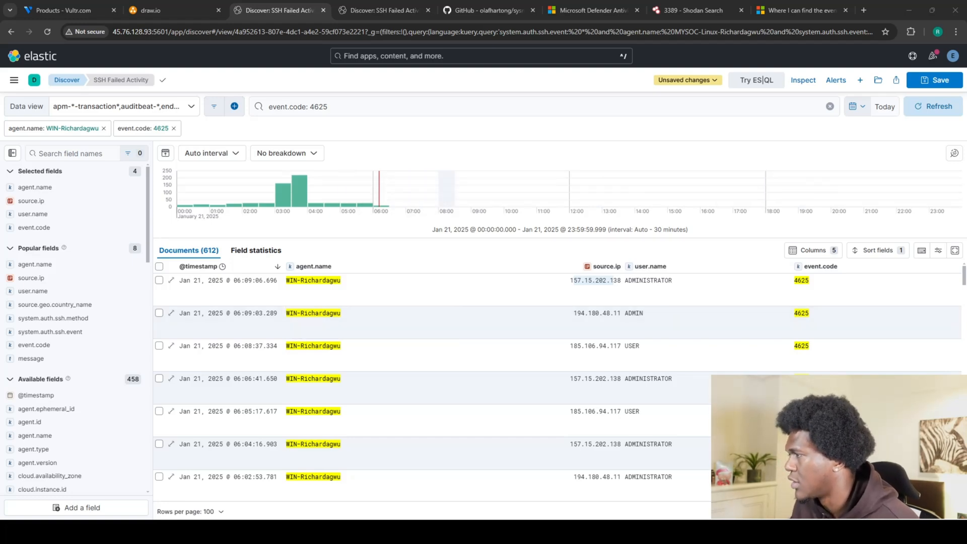
Save the search with the title "RDP Failed Activity"
{"action": "left_click", "coordinate": [932, 80]}
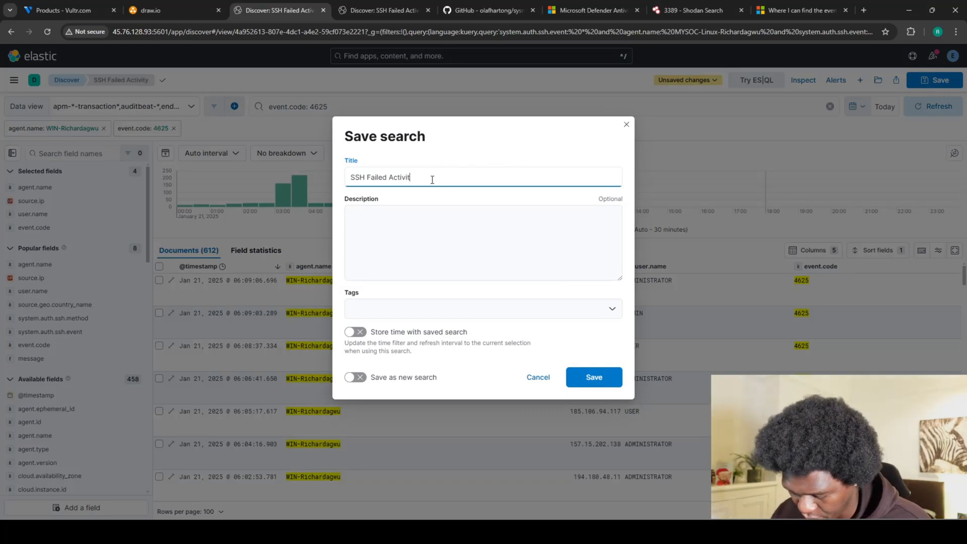
{"action": "key", "text": "BackSpace"}
{"action": "key", "text": "BackSpace"}
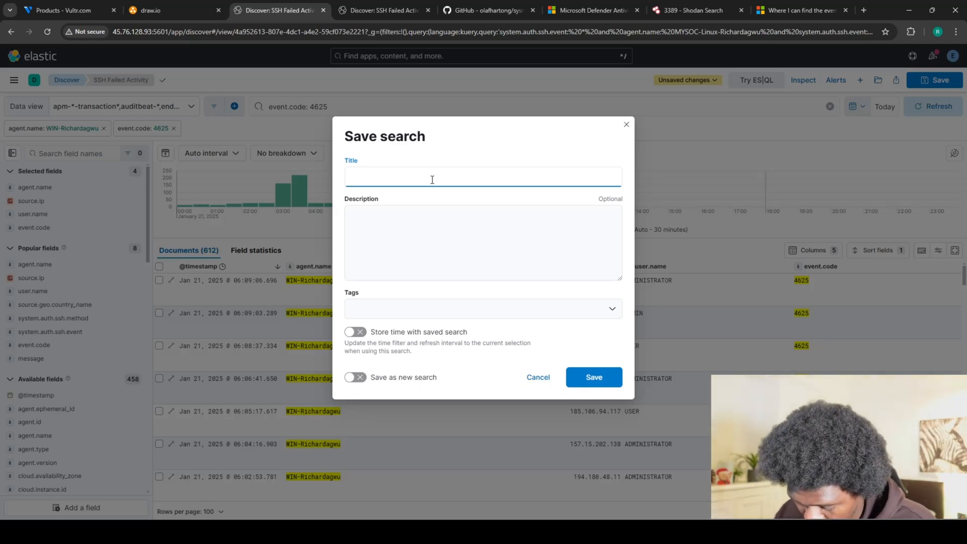
{"action": "type", "text": "P Faile"}
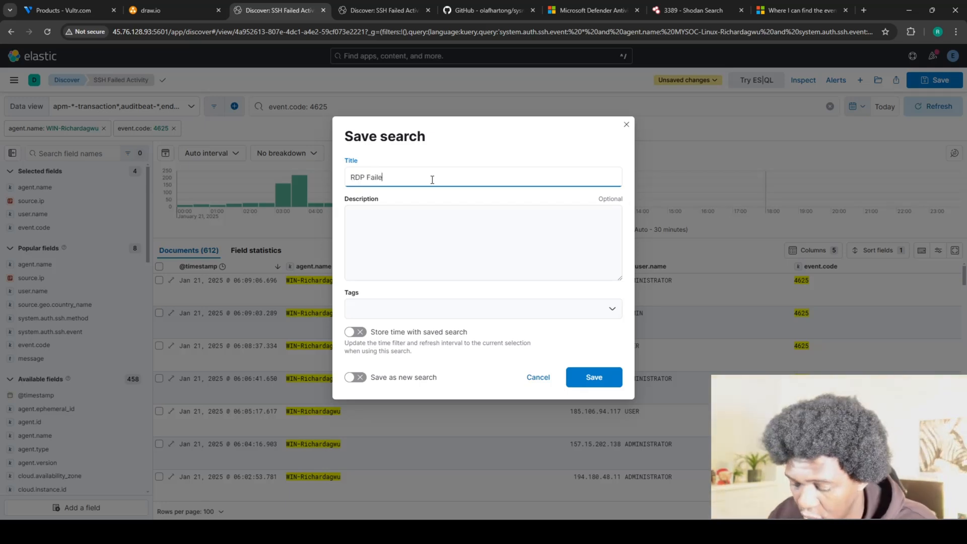
{"action": "type", "text": "d Activity"}
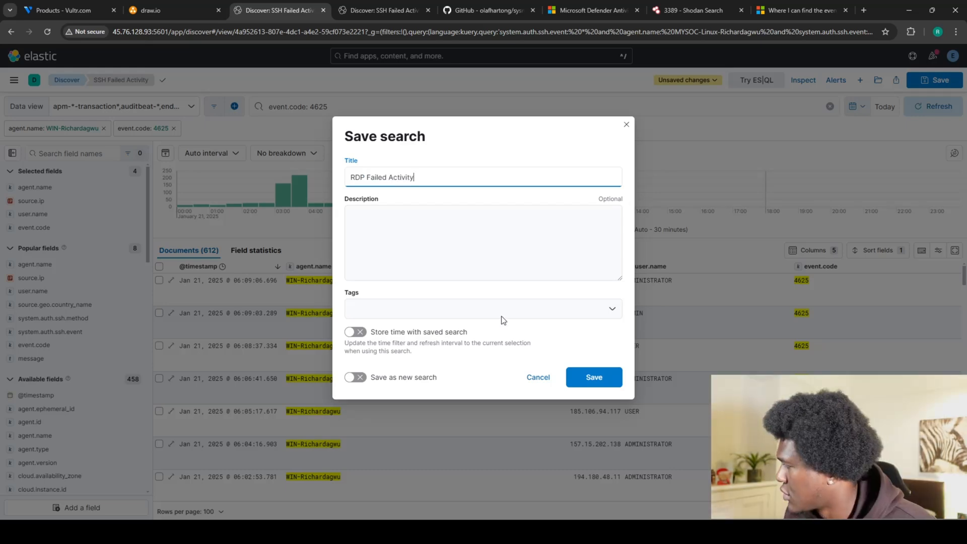
{"action": "left_click", "coordinate": [587, 378]}
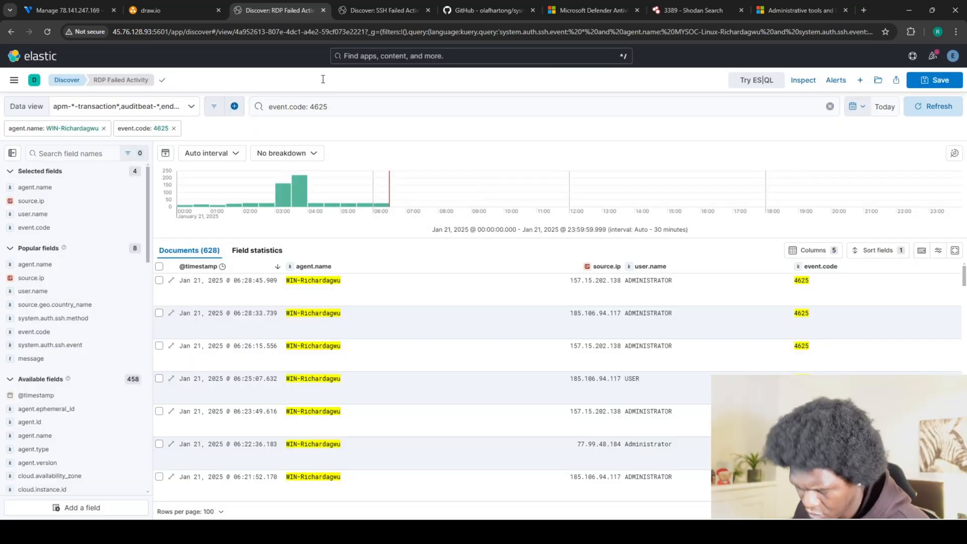
Create a search threshold rule from the saved search, named "MYSOC-RDP Brute Force Activity-" followed by the owner's name
{"action": "left_click", "coordinate": [836, 81]}
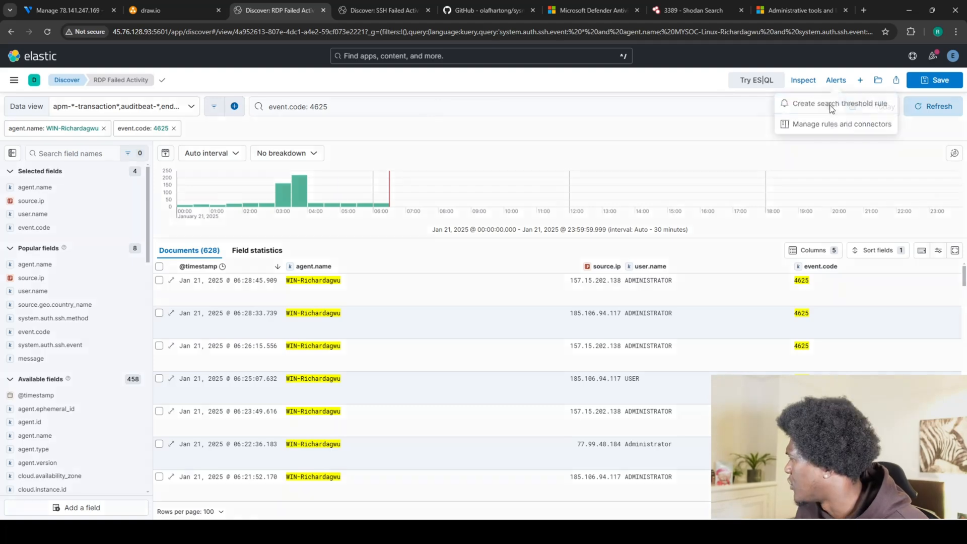
{"action": "left_click", "coordinate": [830, 104]}
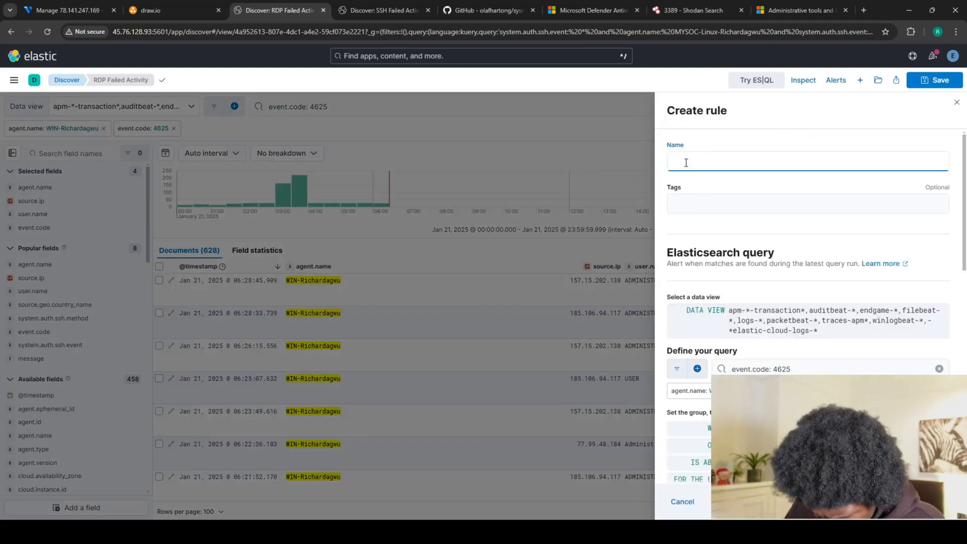
{"action": "type", "text": "MYSOC"}
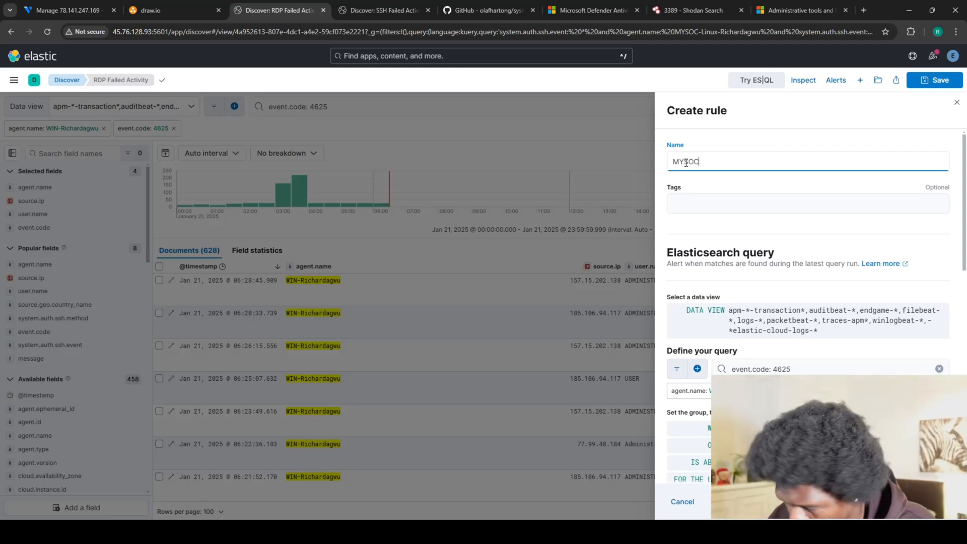
{"action": "type", "text": "-RD"}
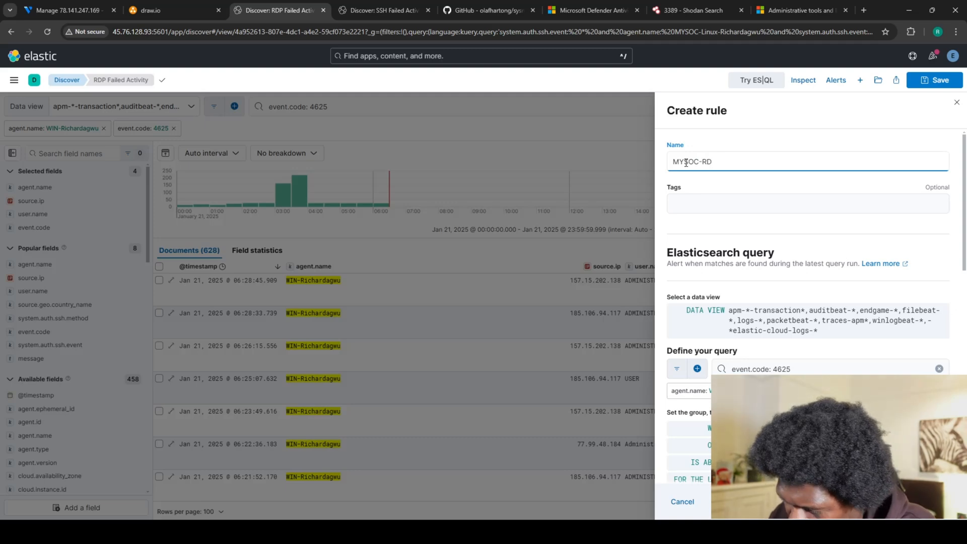
{"action": "type", "text": "P BR"}
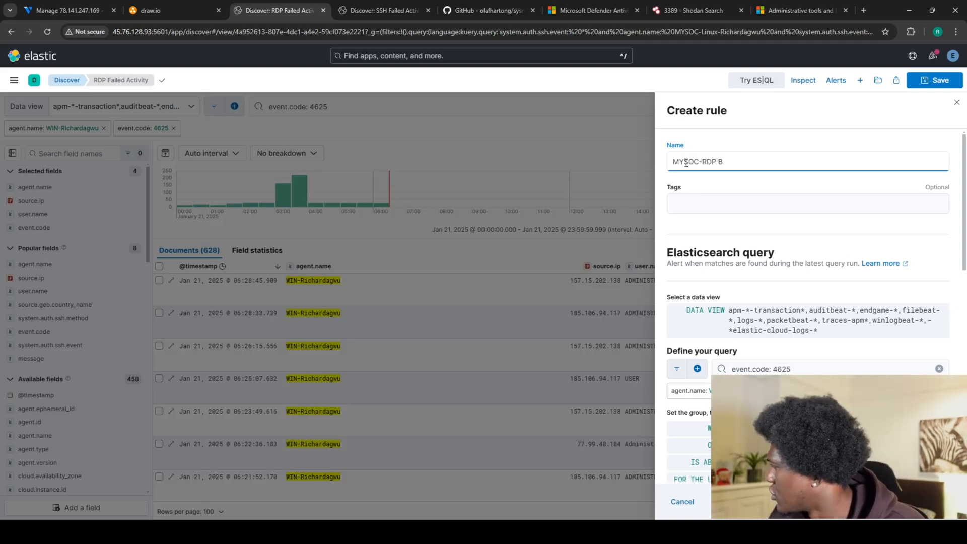
{"action": "type", "text": "ut"}
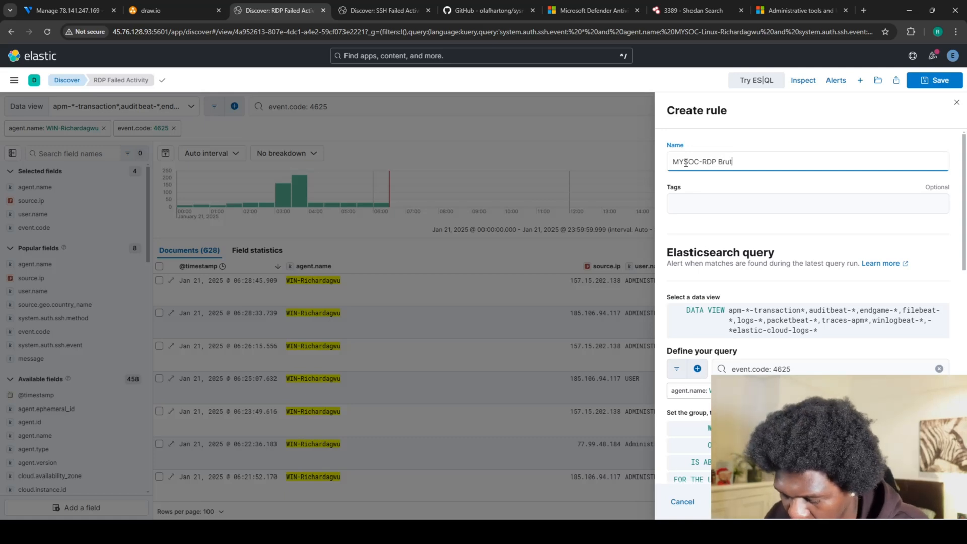
{"action": "type", "text": "e Force"}
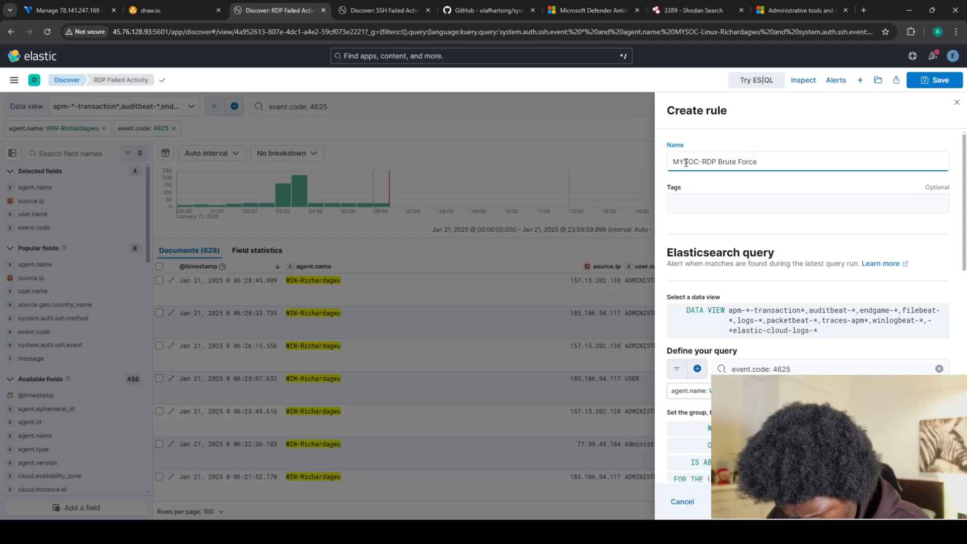
{"action": "type", "text": " Activity-"}
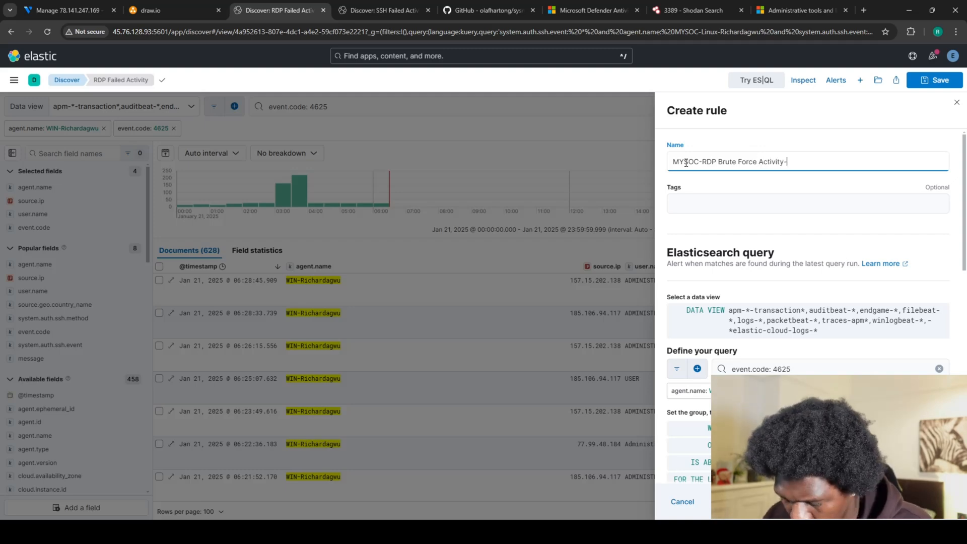
{"action": "type", "text": "Richardagwu"}
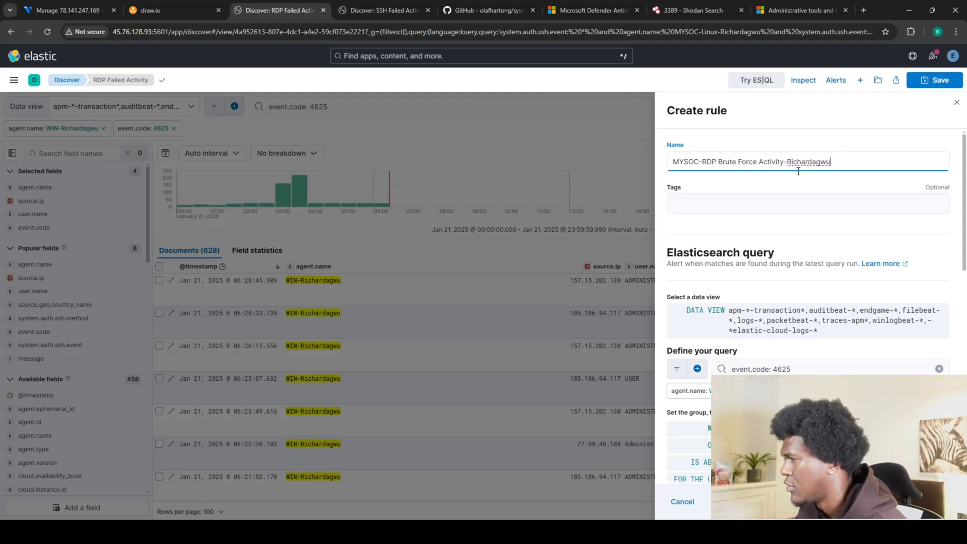
Set the rule's threshold condition to a document count above 5
{"action": "scroll", "coordinate": [734, 236], "scroll_direction": "down", "scroll_amount": 4}
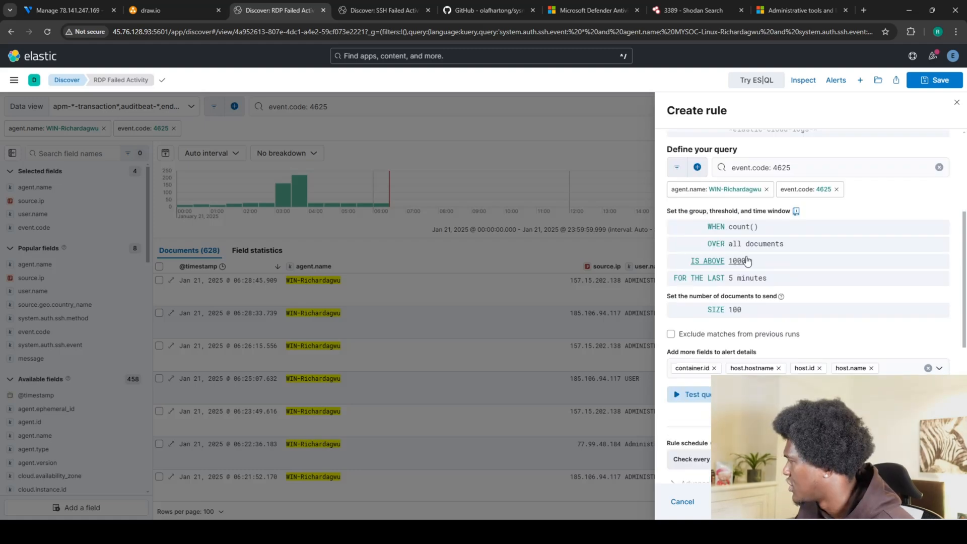
{"action": "left_click", "coordinate": [737, 261]}
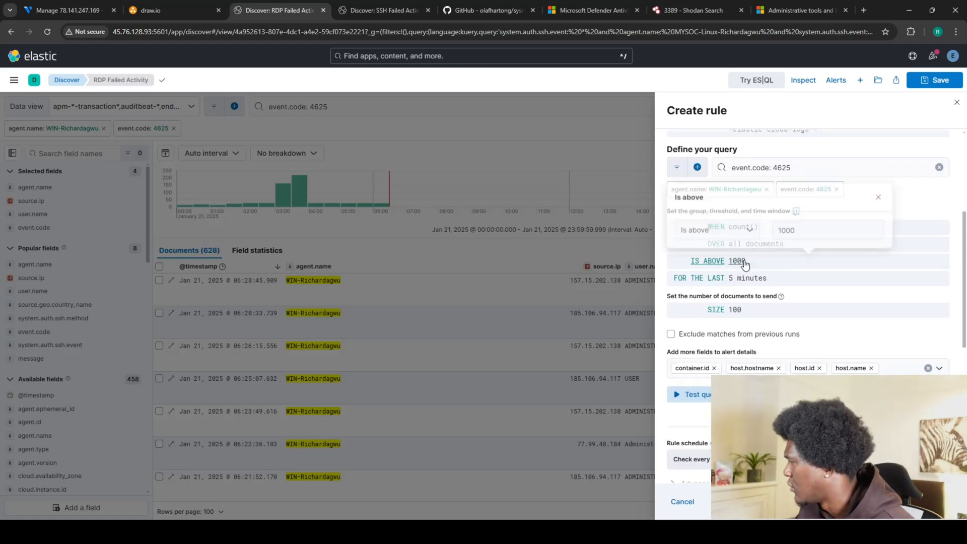
{"action": "left_click", "coordinate": [855, 239]}
{"action": "key", "text": "BackSpace"}
{"action": "key", "text": "BackSpace"}
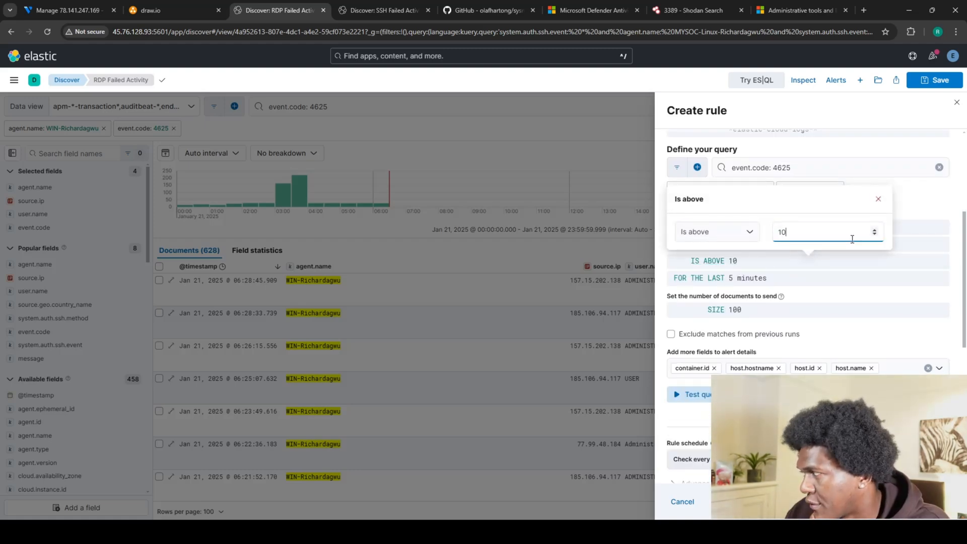
{"action": "key", "text": "BackSpace"}
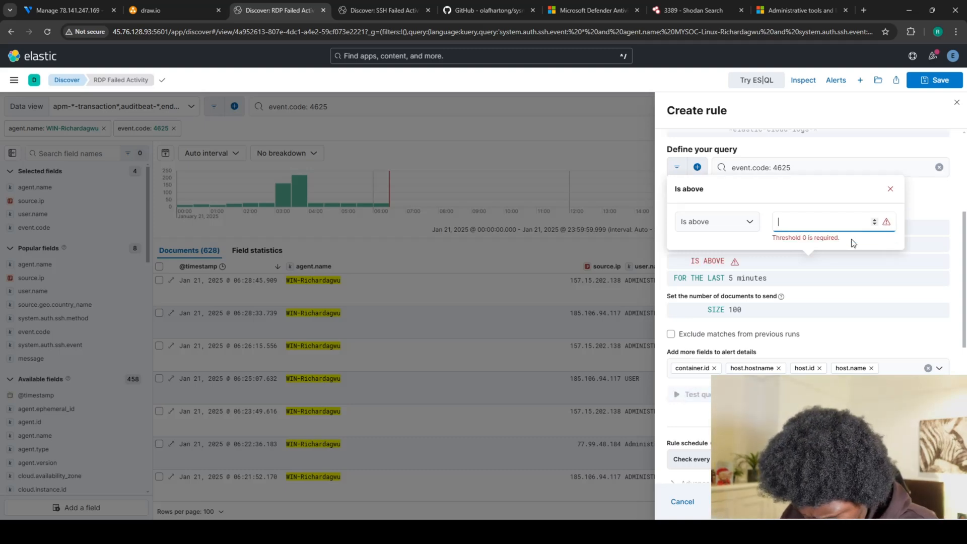
{"action": "type", "text": "5"}
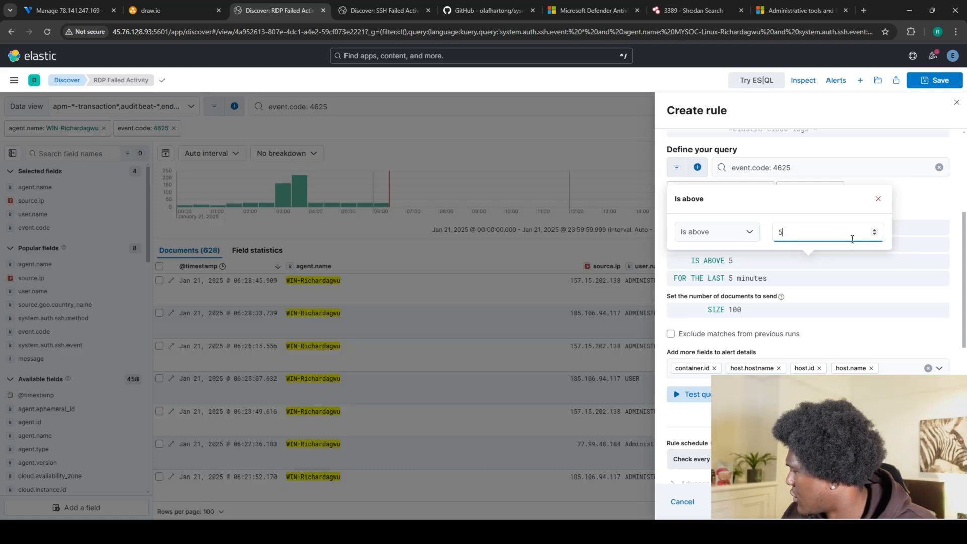
{"action": "left_click", "coordinate": [922, 212]}
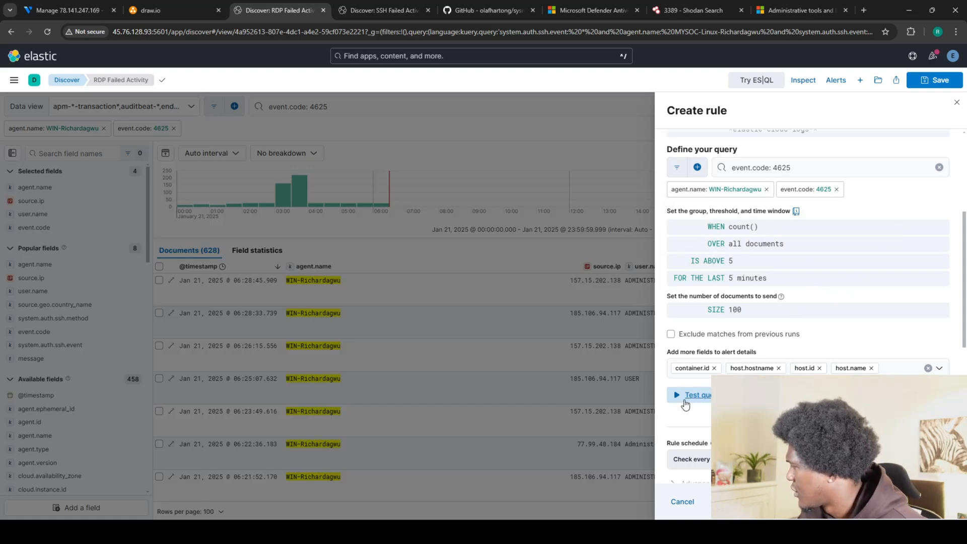
Test the rule's query, review the schedule and remaining settings, and save the rule without any actions
{"action": "left_click", "coordinate": [685, 395]}
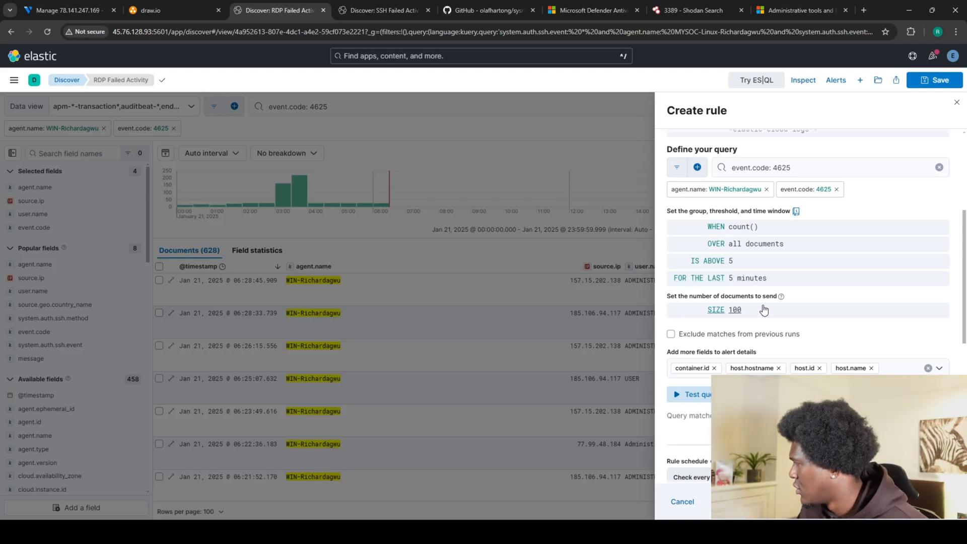
{"action": "scroll", "coordinate": [779, 330], "scroll_direction": "down", "scroll_amount": 1}
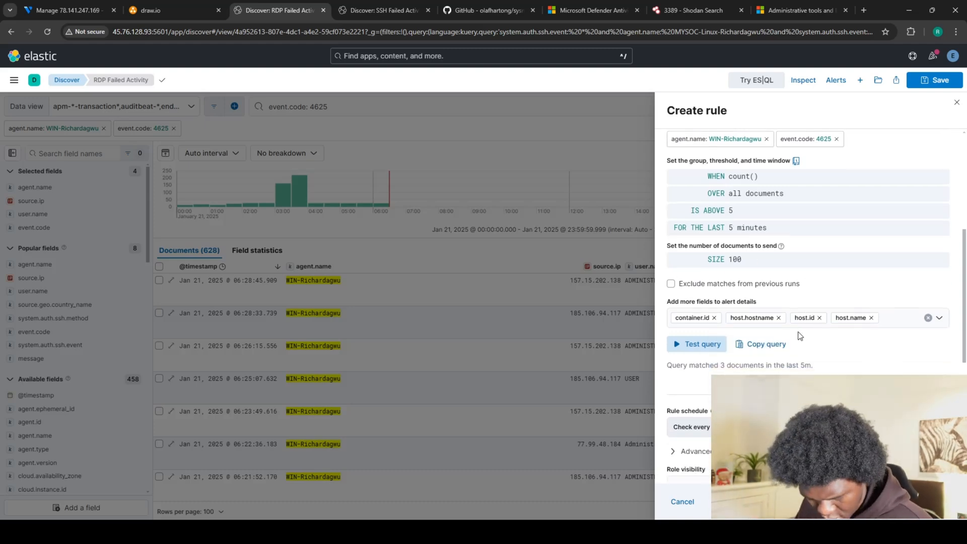
{"action": "scroll", "coordinate": [802, 337], "scroll_direction": "down", "scroll_amount": 3}
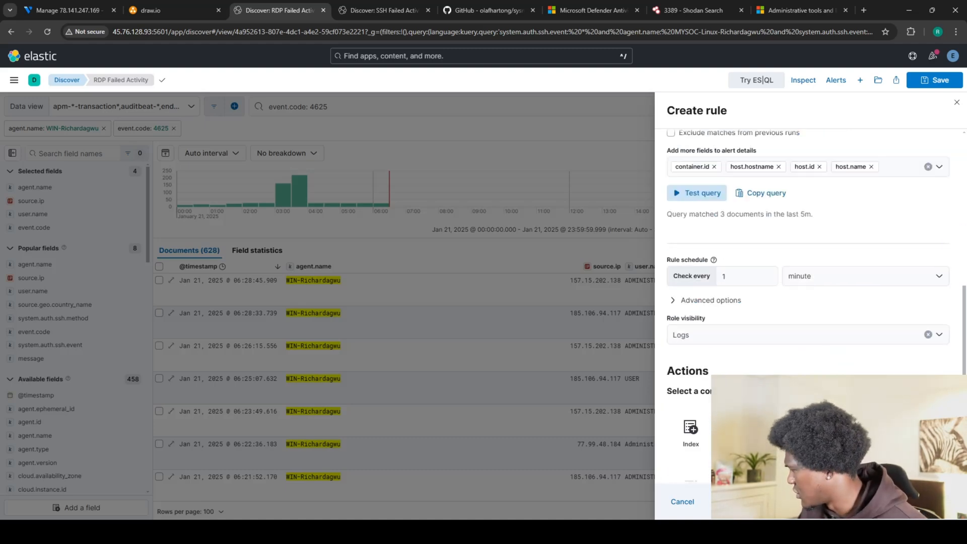
{"action": "scroll", "coordinate": [806, 302], "scroll_direction": "down", "scroll_amount": 3}
{"action": "scroll", "coordinate": [806, 302], "scroll_direction": "up", "scroll_amount": 5}
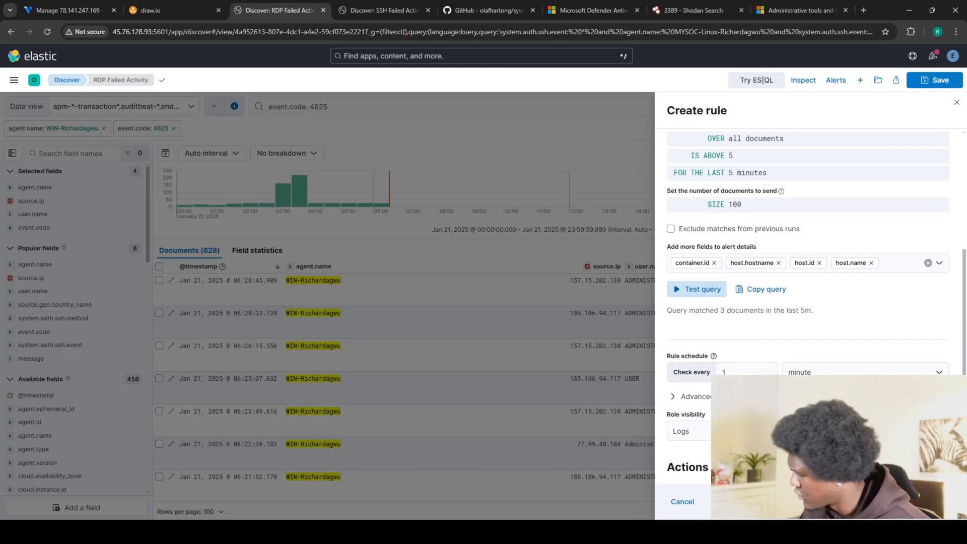
{"action": "left_click", "coordinate": [927, 502]}
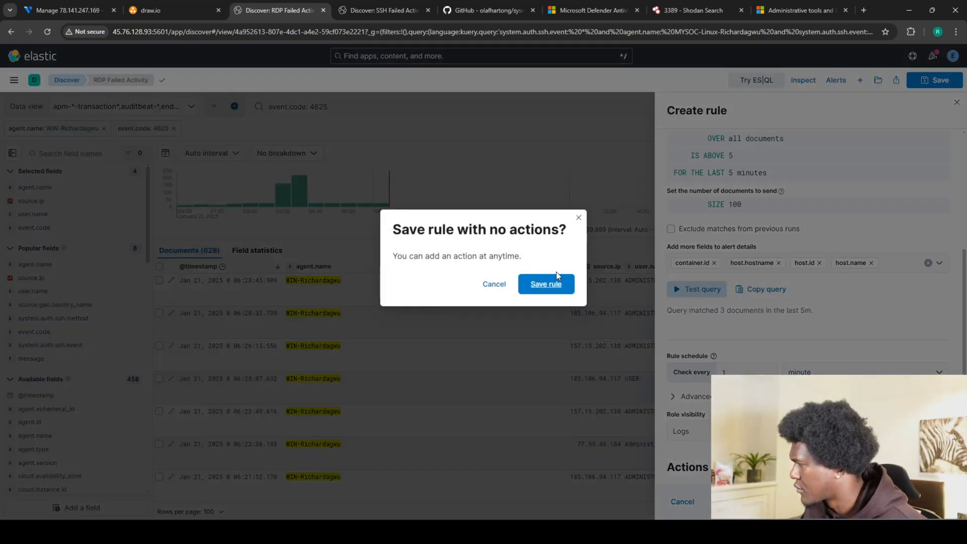
{"action": "left_click", "coordinate": [551, 283]}
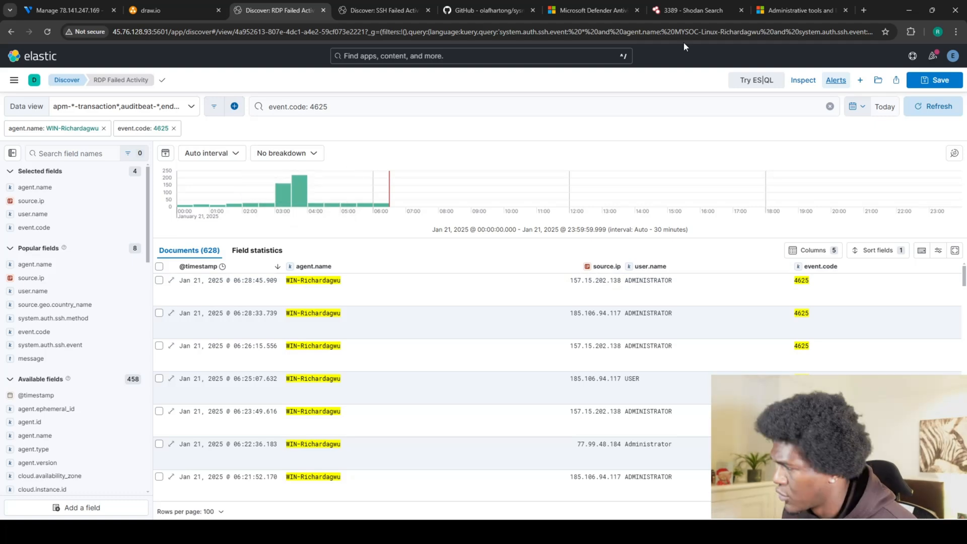
Check the alerts in Security and in the Alerts and Insights section of Stack Management
{"action": "left_click", "coordinate": [15, 81]}
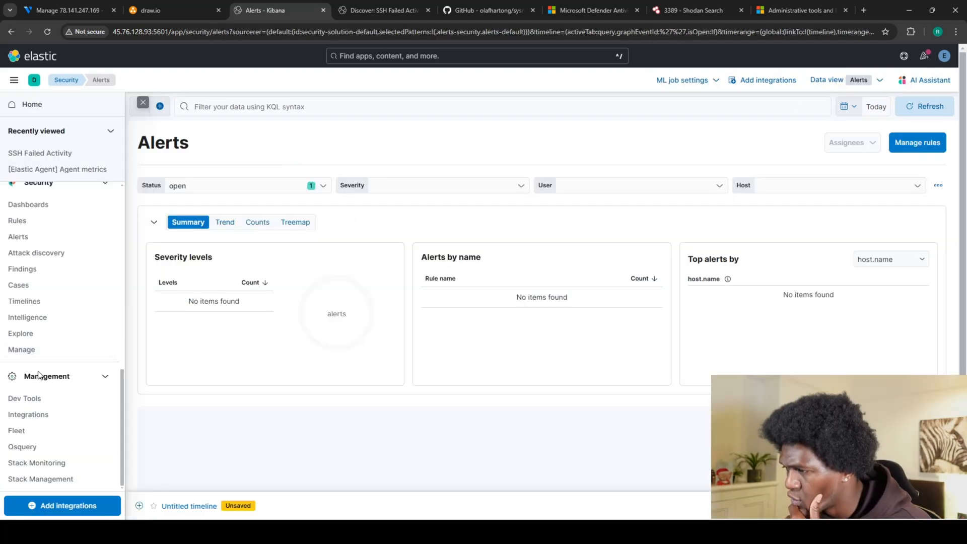
{"action": "left_click", "coordinate": [56, 481]}
{"action": "scroll", "coordinate": [75, 206], "scroll_direction": "down", "scroll_amount": 2}
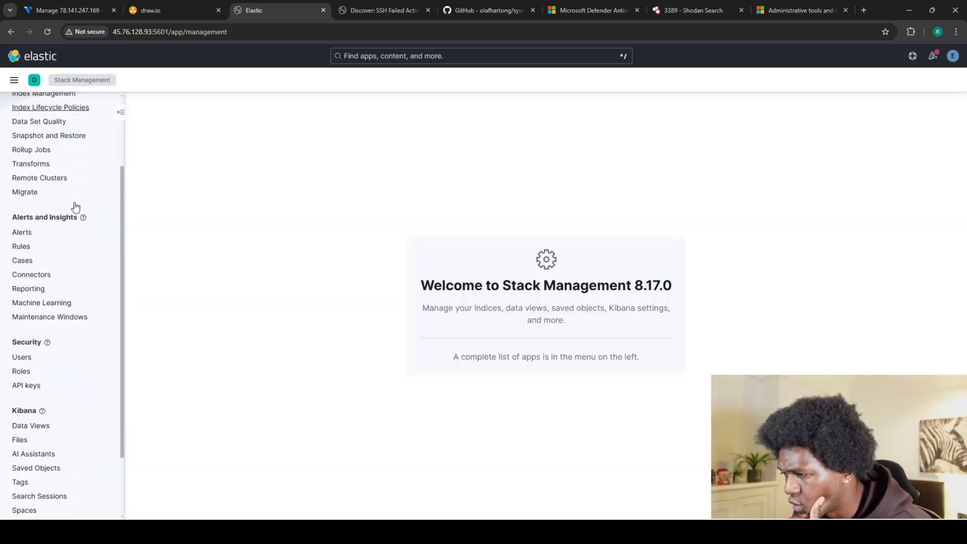
{"action": "scroll", "coordinate": [75, 209], "scroll_direction": "up", "scroll_amount": 2}
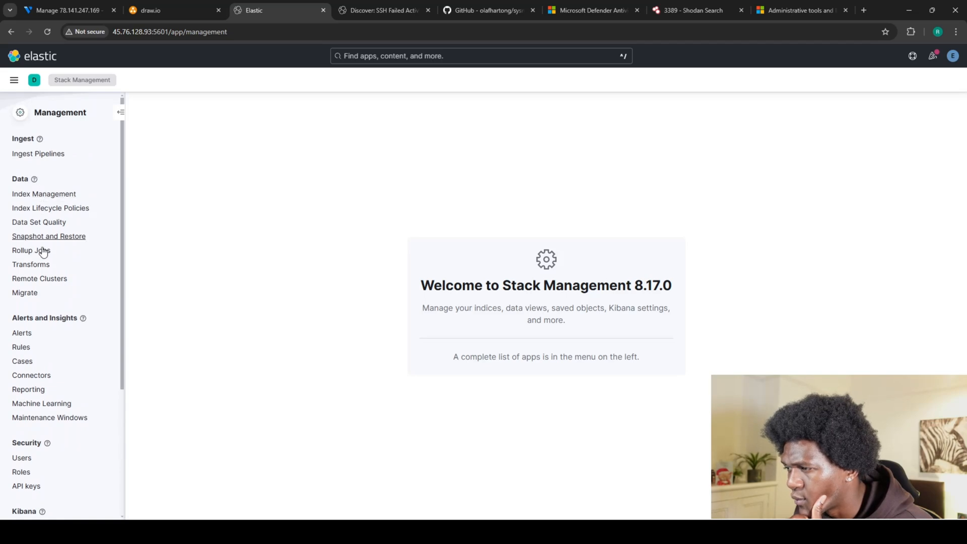
{"action": "left_click", "coordinate": [27, 334]}
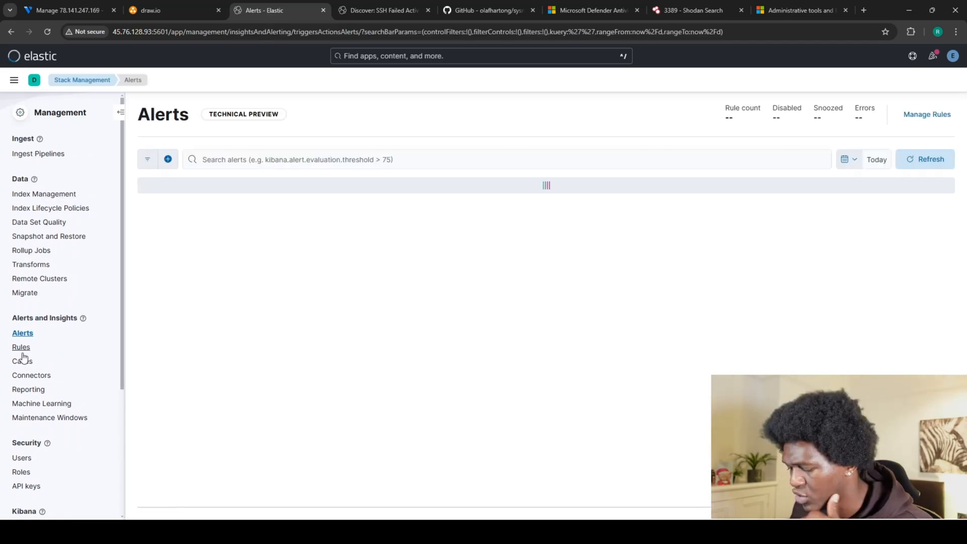
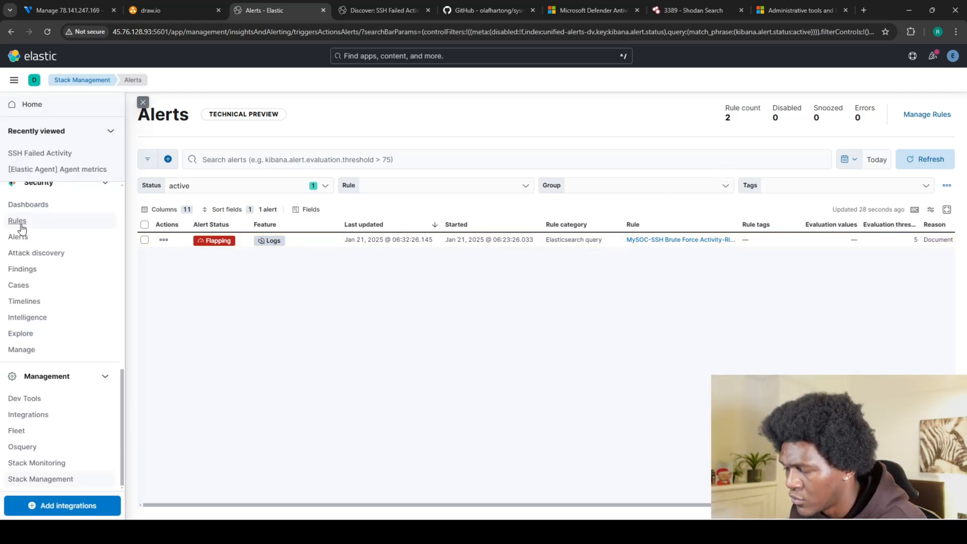
Start a new Security detection rule (SIEM) and choose Threshold as its rule type
{"action": "scroll", "coordinate": [58, 300], "scroll_direction": "up", "scroll_amount": 1}
{"action": "scroll", "coordinate": [58, 301], "scroll_direction": "down", "scroll_amount": 1}
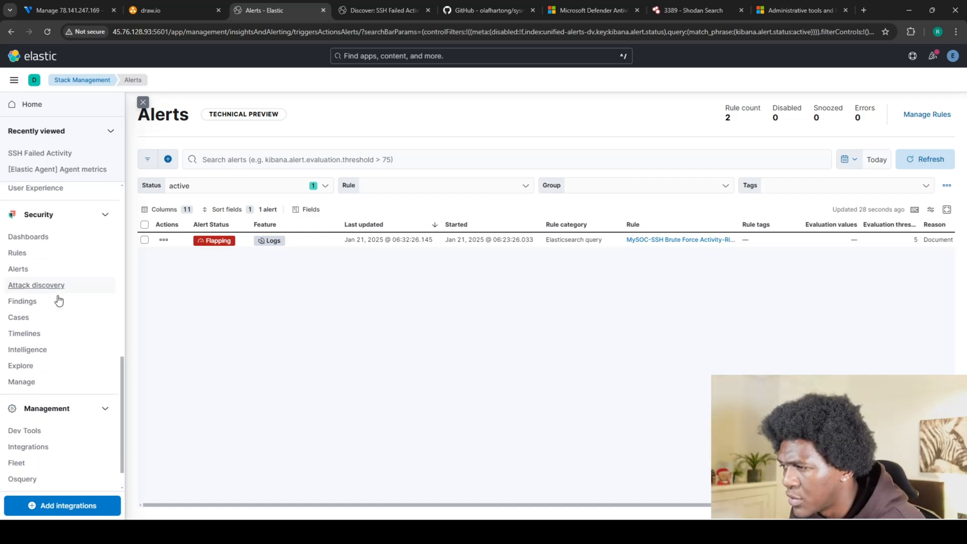
{"action": "left_click", "coordinate": [17, 221]}
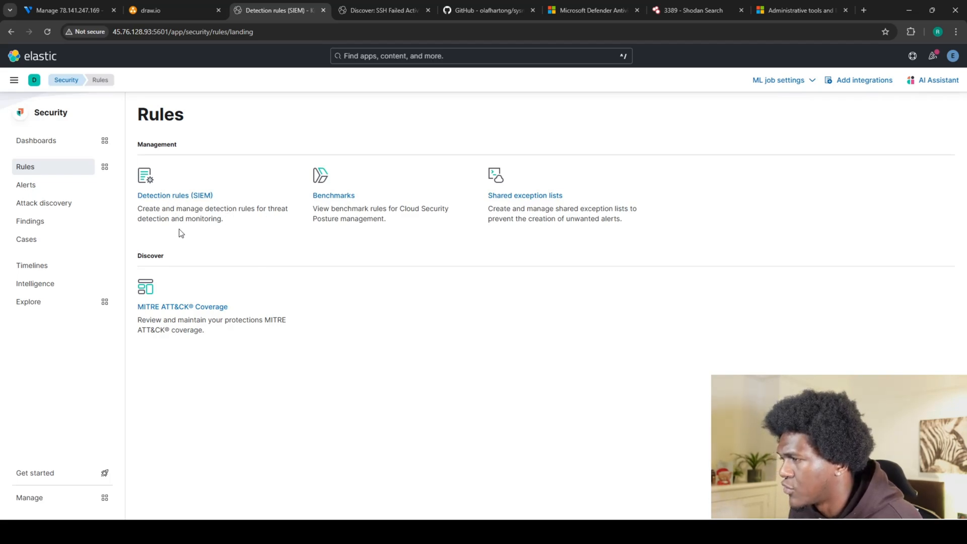
{"action": "left_click", "coordinate": [169, 198]}
{"action": "left_click", "coordinate": [920, 115]}
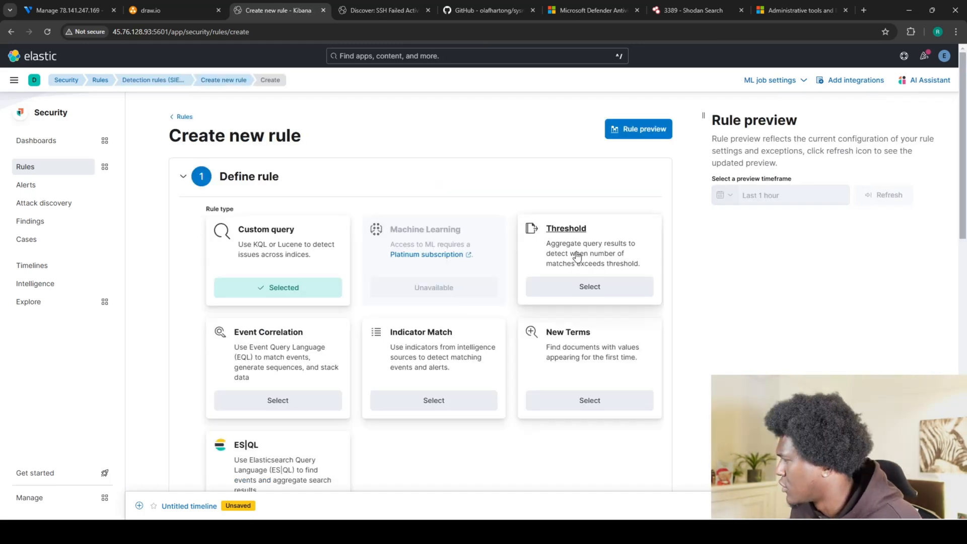
{"action": "left_click", "coordinate": [594, 288]}
Set the custom query to system.auth.ssh.event: * and the MYSOC Linux agent's agent.name and system.auth.ssh.event: Failed and user.name: root
{"action": "scroll", "coordinate": [695, 287], "scroll_direction": "down", "scroll_amount": 3}
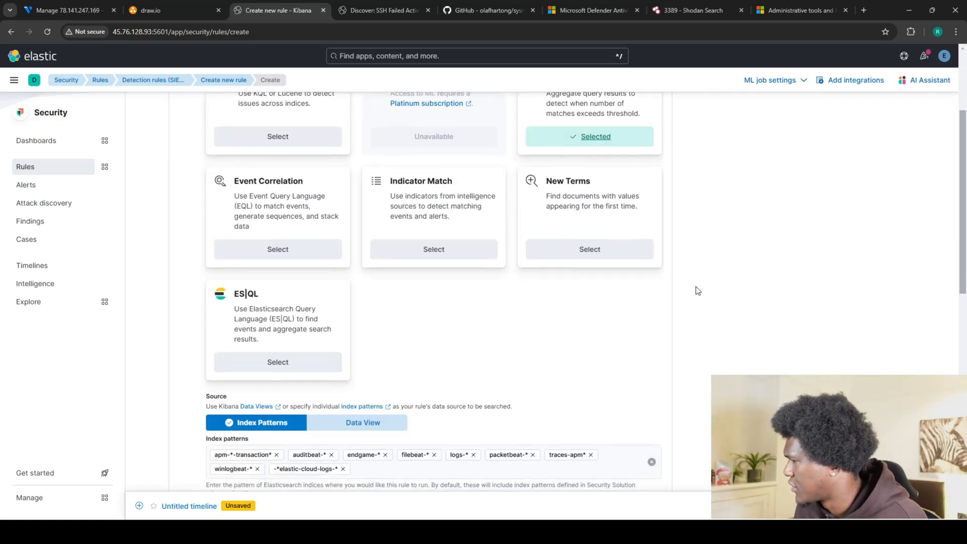
{"action": "scroll", "coordinate": [697, 285], "scroll_direction": "down", "scroll_amount": 4}
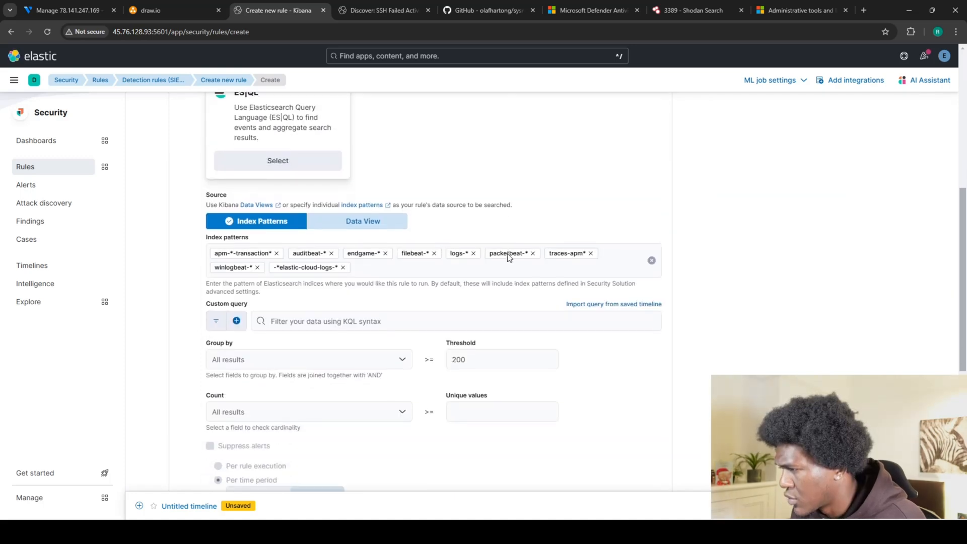
{"action": "scroll", "coordinate": [239, 316], "scroll_direction": "down", "scroll_amount": 1}
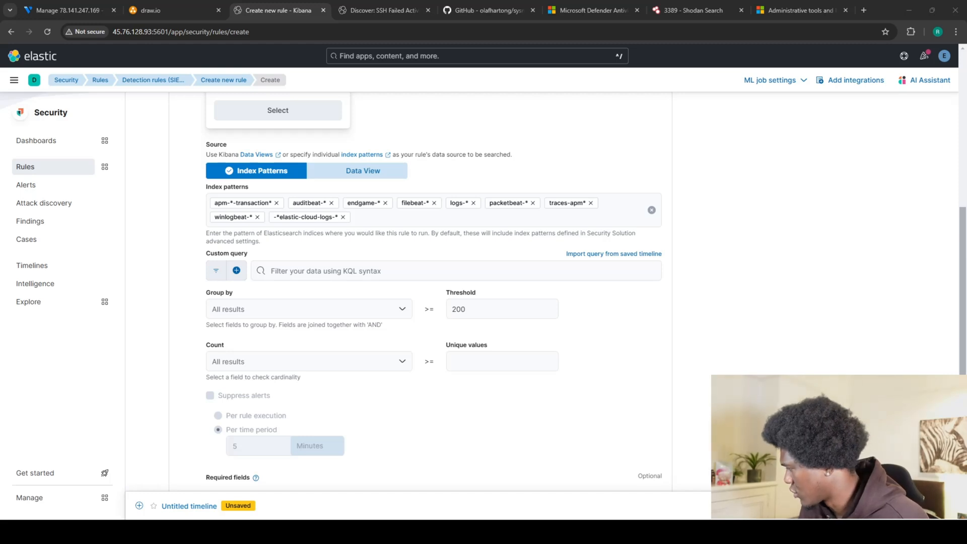
{"action": "key", "text": "alt+Tab"}
{"action": "left_click_drag", "start_coordinate": [900, 122], "coordinate": [739, 119]}
{"action": "left_click", "coordinate": [908, 8]}
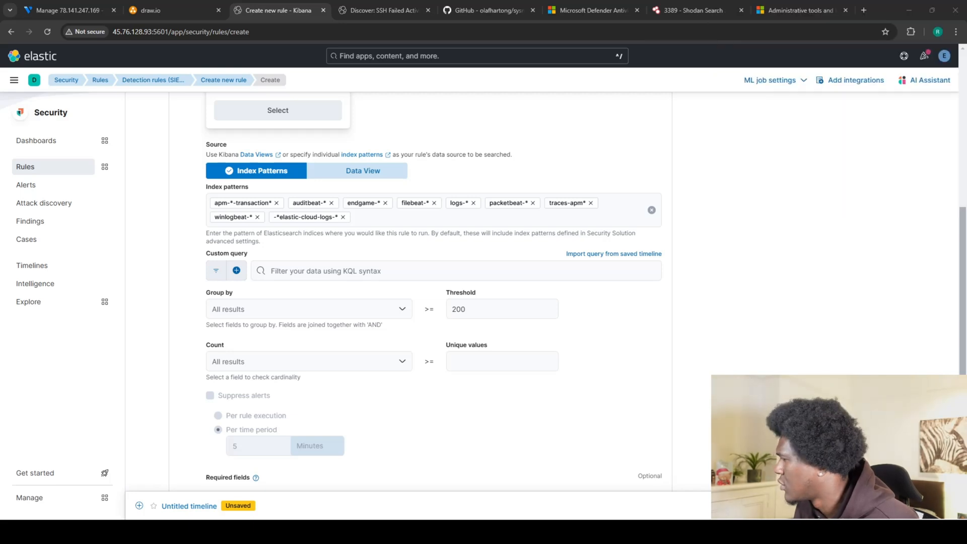
{"action": "left_click", "coordinate": [400, 276]}
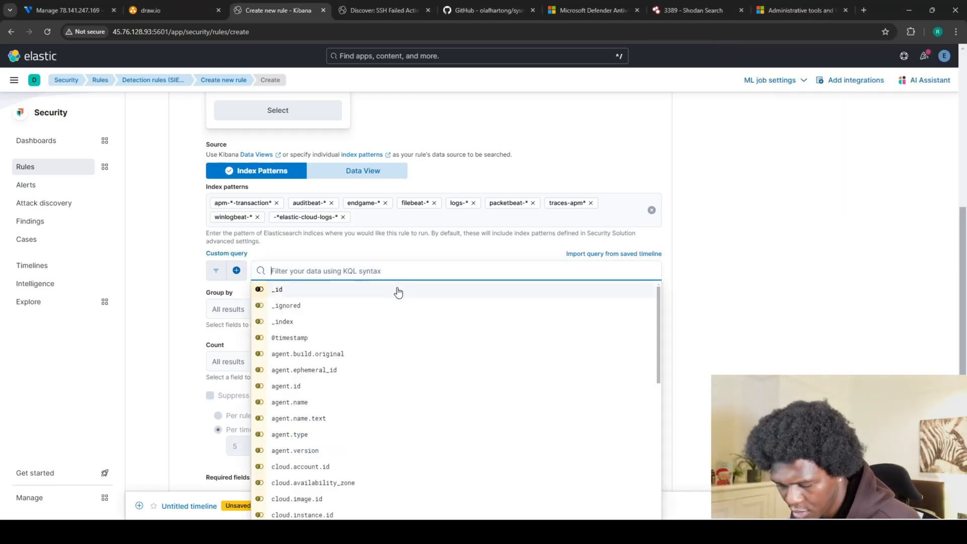
{"action": "type", "text": "system.auth.ssh.event: * and agent.name: MYSOC-Linux-Richardagwu and system.auth.ssh.event: Failed"}
{"action": "type", "text": "and user"}
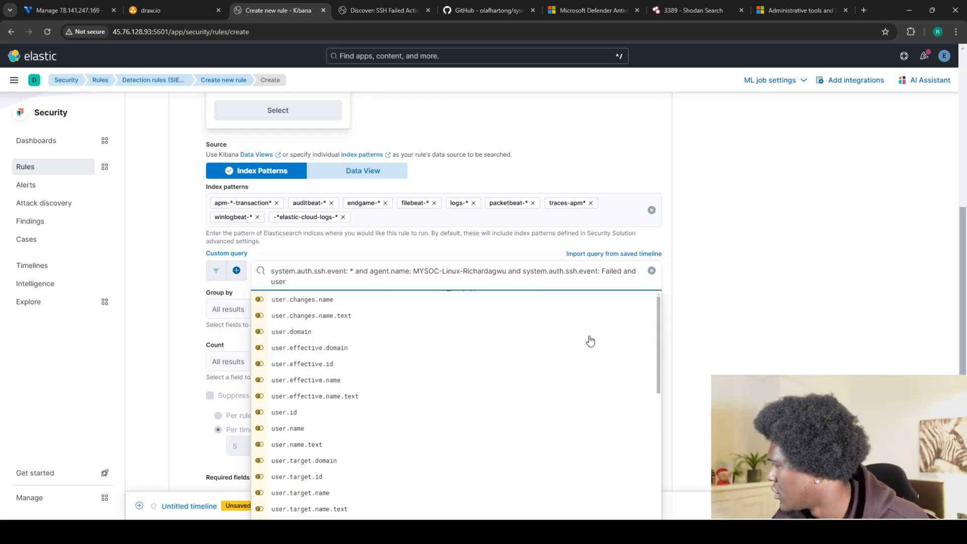
{"action": "type", "text": ".name"}
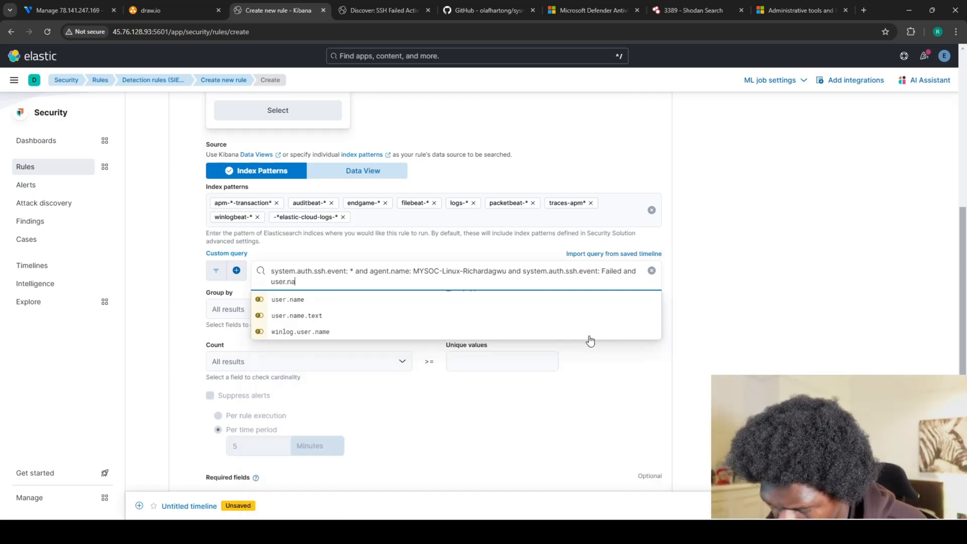
{"action": "type", "text": ": r"}
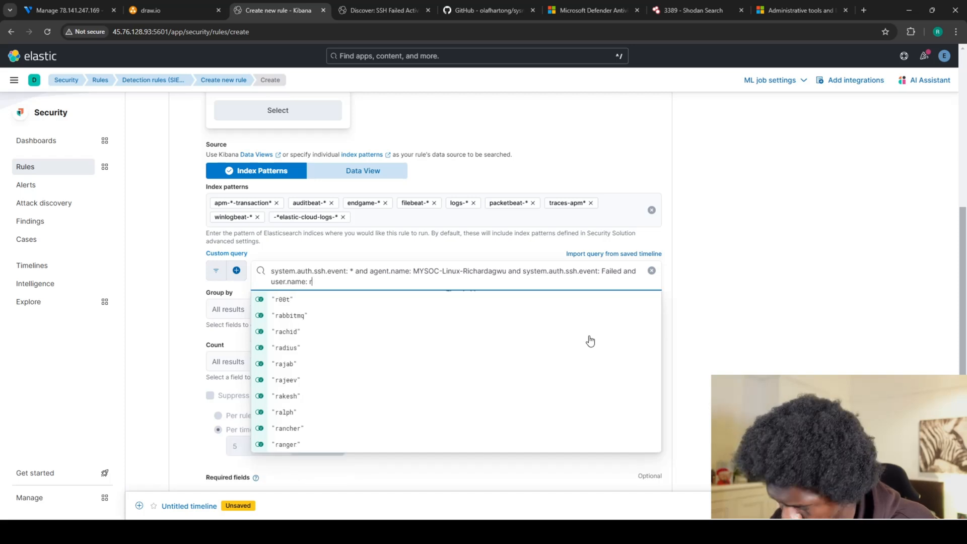
{"action": "type", "text": "oot"}
{"action": "left_click", "coordinate": [368, 321]}
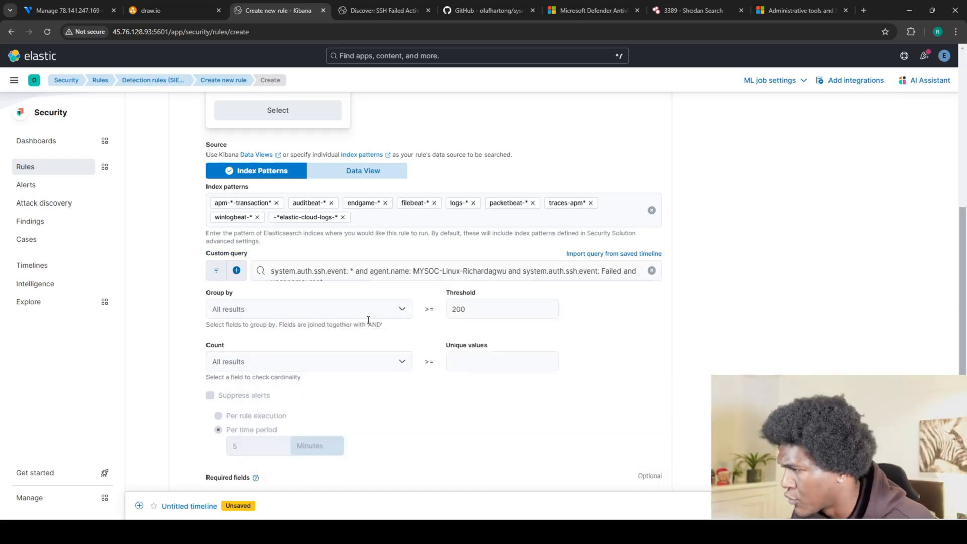
Group the threshold rule's results by the user.name and source.ip fields
{"action": "left_click", "coordinate": [399, 311]}
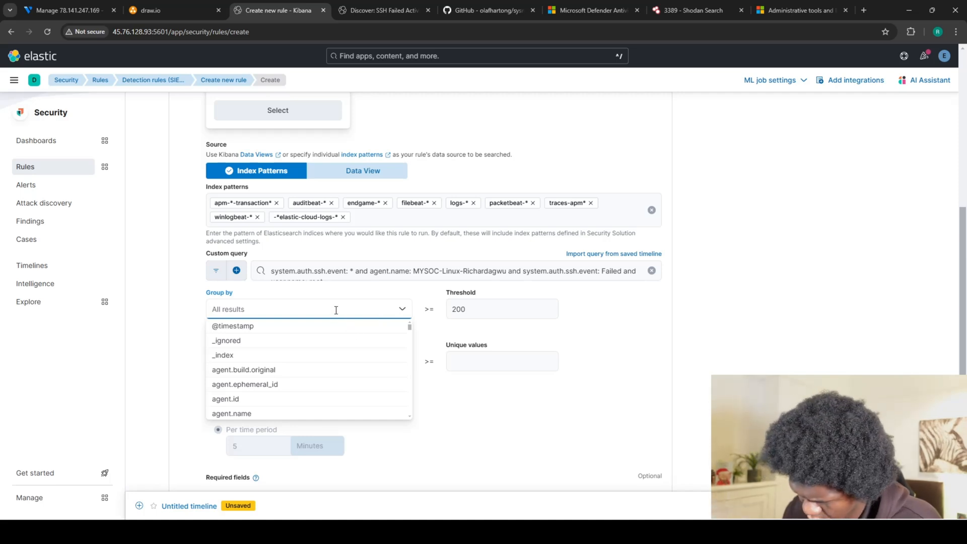
{"action": "type", "text": "use"}
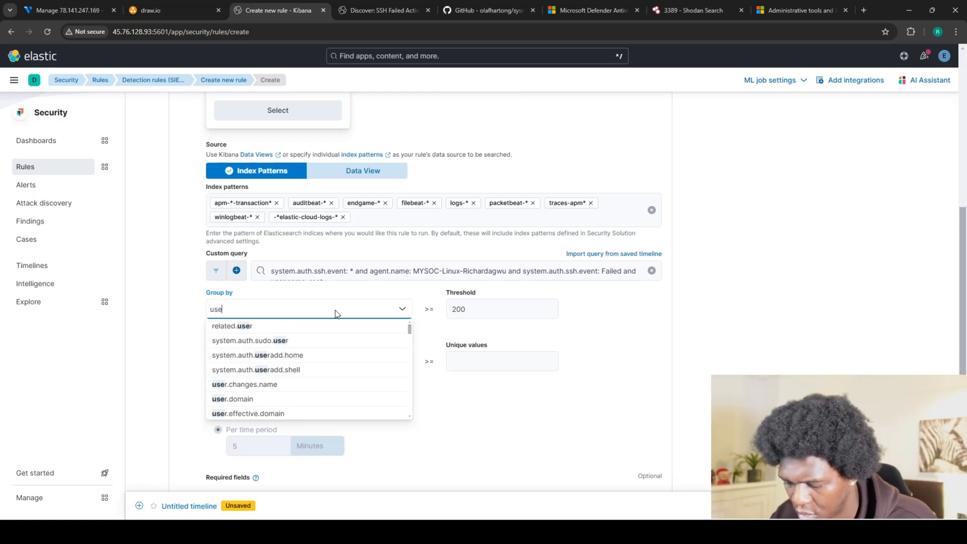
{"action": "type", "text": "r.n"}
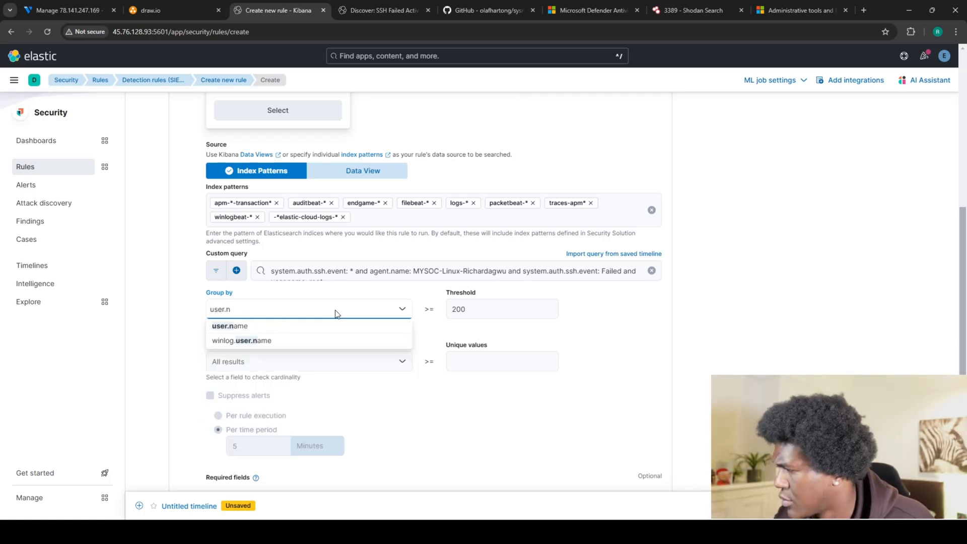
{"action": "left_click", "coordinate": [350, 325]}
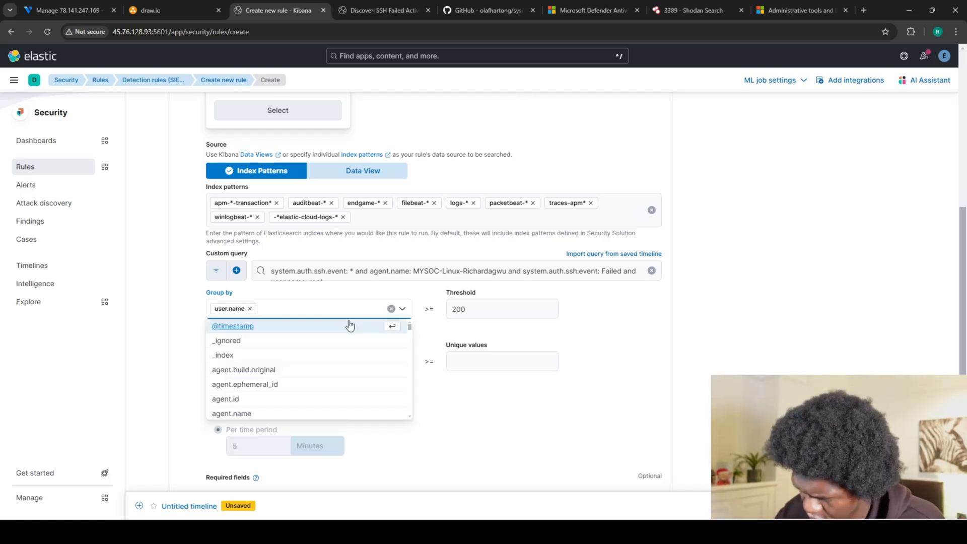
{"action": "type", "text": "source.i"}
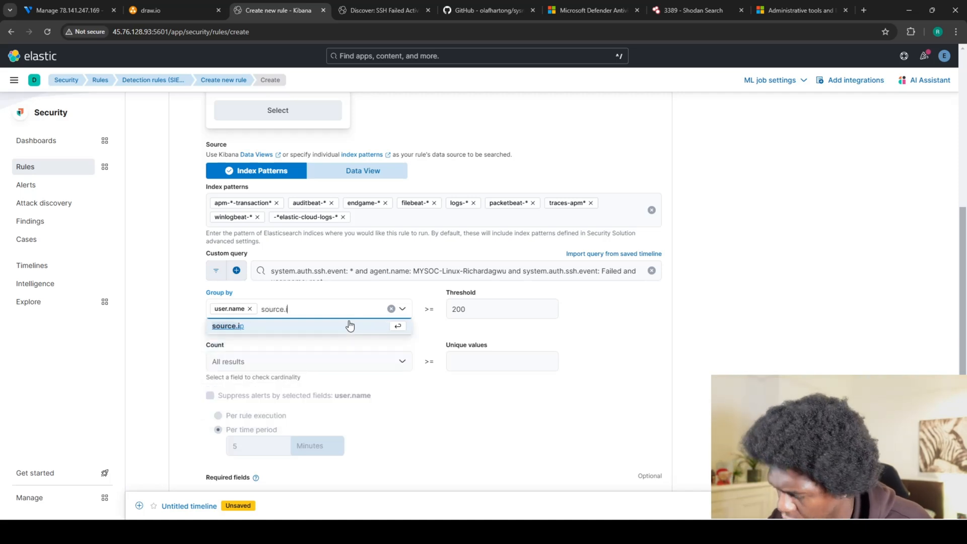
{"action": "left_click", "coordinate": [244, 326]}
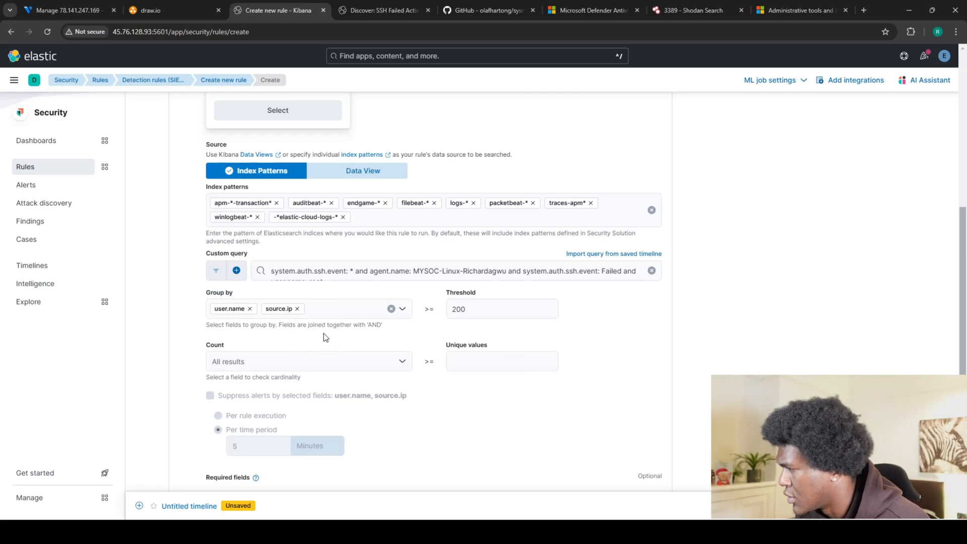
Set the threshold for the grouped results to 5
{"action": "left_click", "coordinate": [468, 308]}
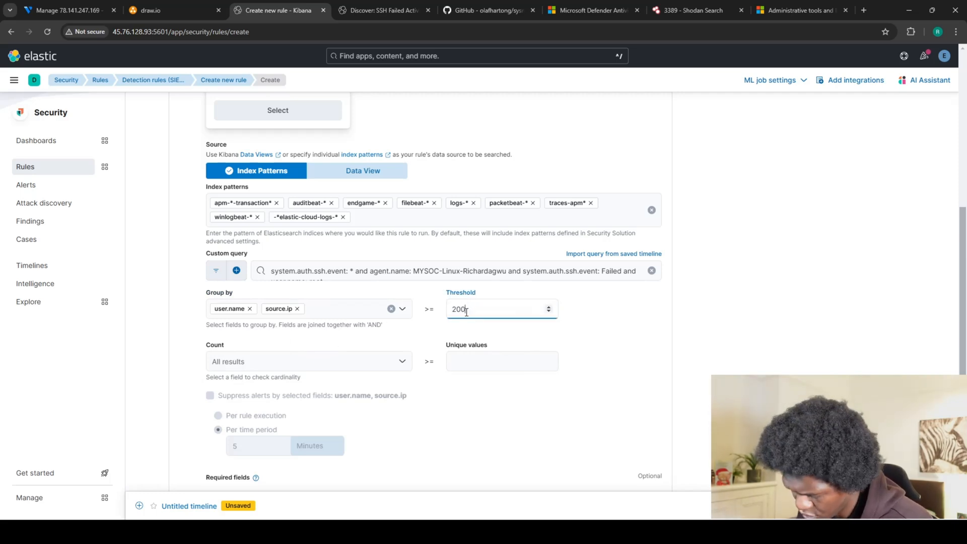
{"action": "key", "text": "BackSpace"}
{"action": "key", "text": "BackSpace"}
{"action": "key", "text": "BackSpace"}
{"action": "type", "text": "5"}
{"action": "left_click", "coordinate": [604, 337]}
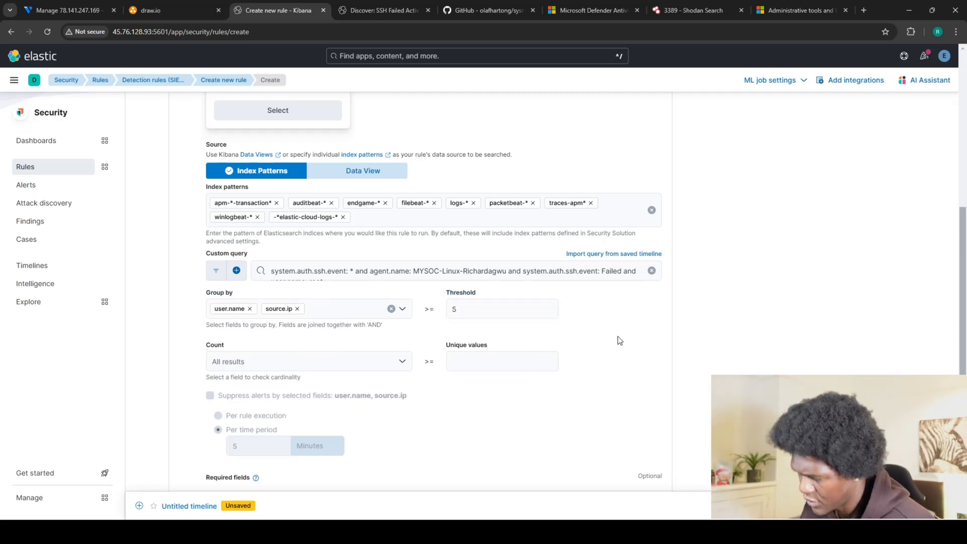
Add source.ip and user.name as the rule's required fields and continue to the About rule section
{"action": "scroll", "coordinate": [618, 339], "scroll_direction": "down", "scroll_amount": 3}
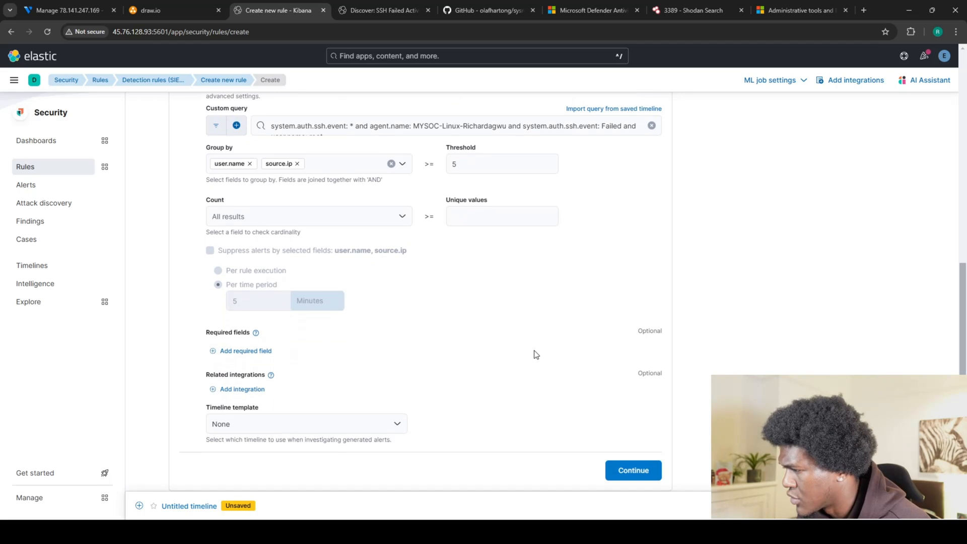
{"action": "left_click", "coordinate": [225, 347]}
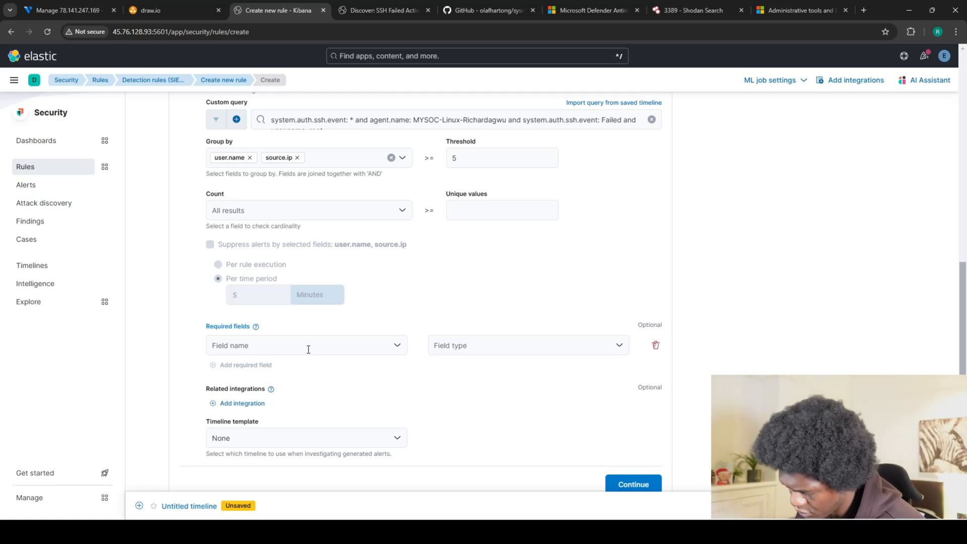
{"action": "left_click", "coordinate": [309, 349]}
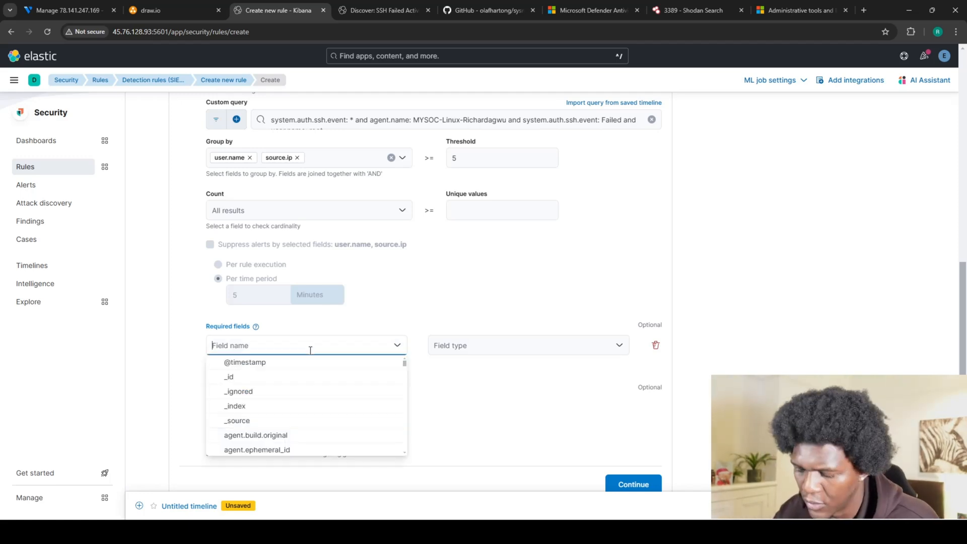
{"action": "type", "text": "so"}
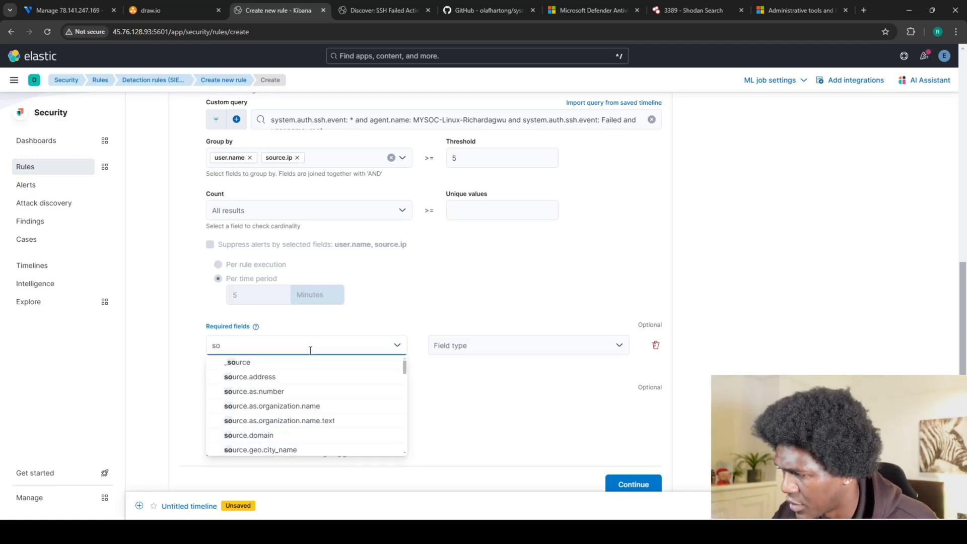
{"action": "type", "text": "urce.ip"}
{"action": "key", "text": "Return"}
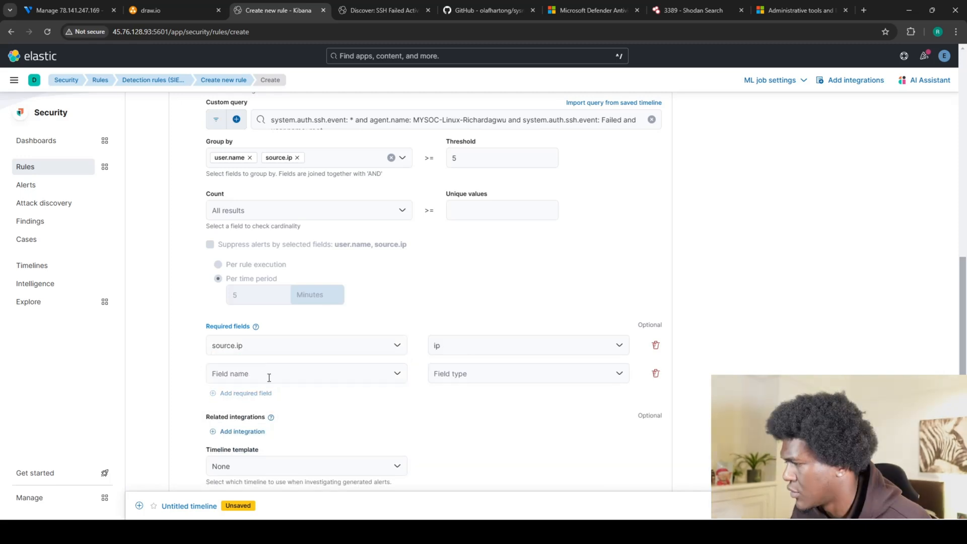
{"action": "left_click", "coordinate": [267, 375]}
{"action": "type", "text": "user.nam"}
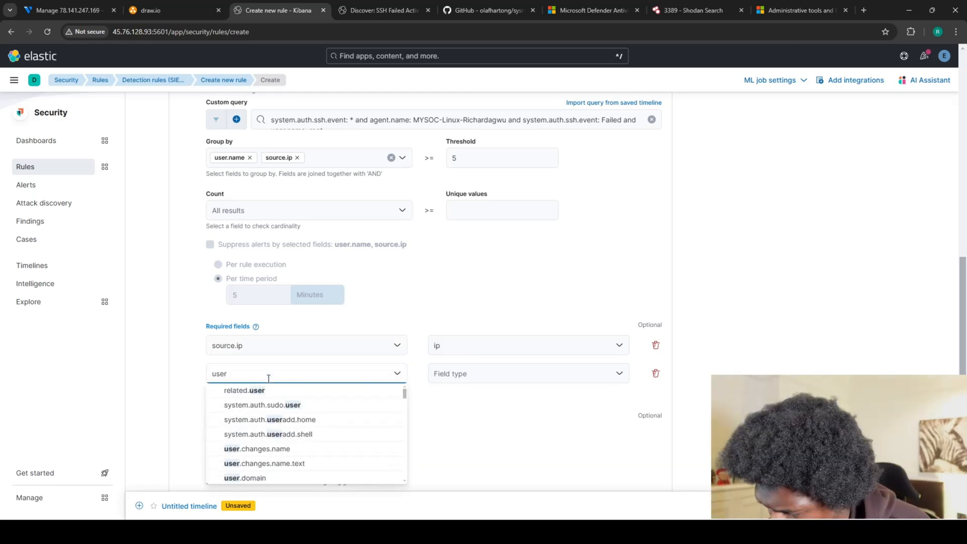
{"action": "key", "text": "Return"}
{"action": "scroll", "coordinate": [369, 378], "scroll_direction": "down", "scroll_amount": 2}
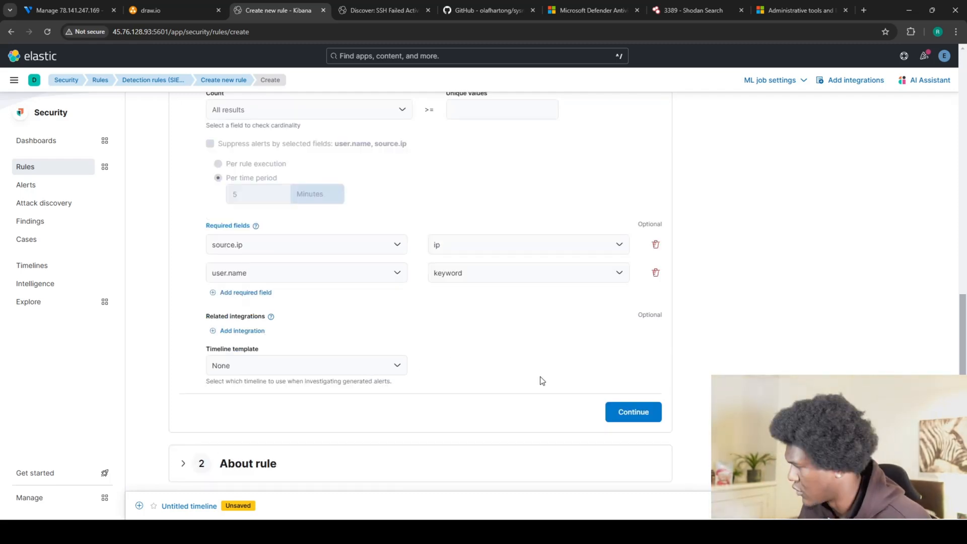
{"action": "left_click", "coordinate": [632, 411]}
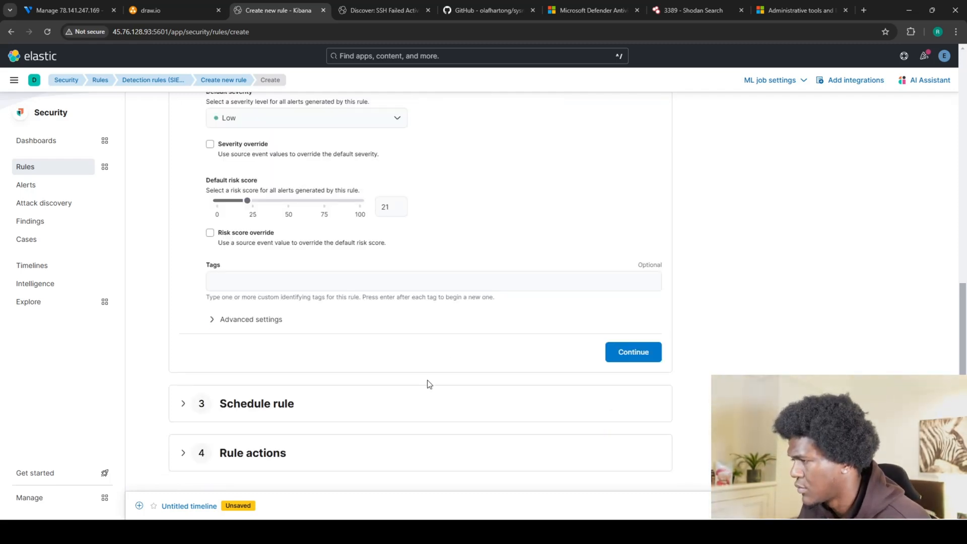
Name the rule MySOC-SSH-Brute-Force-Attempt- followed by the analyst's name
{"action": "left_click", "coordinate": [336, 201]}
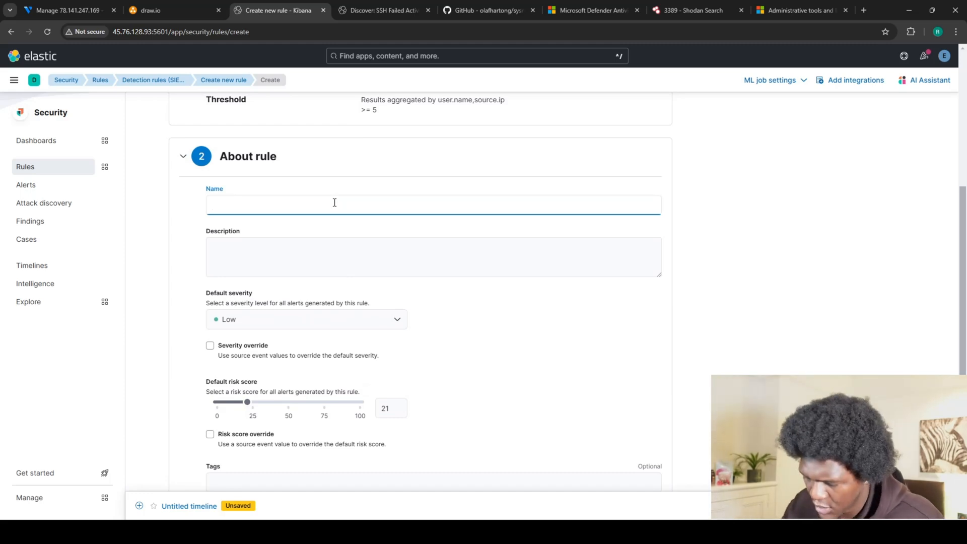
{"action": "type", "text": "MySOC"}
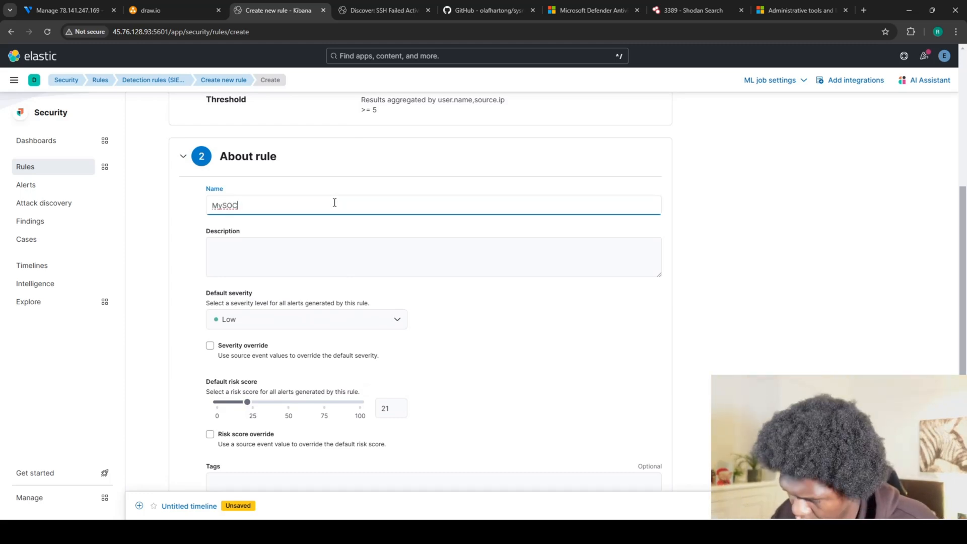
{"action": "type", "text": "-SSH"}
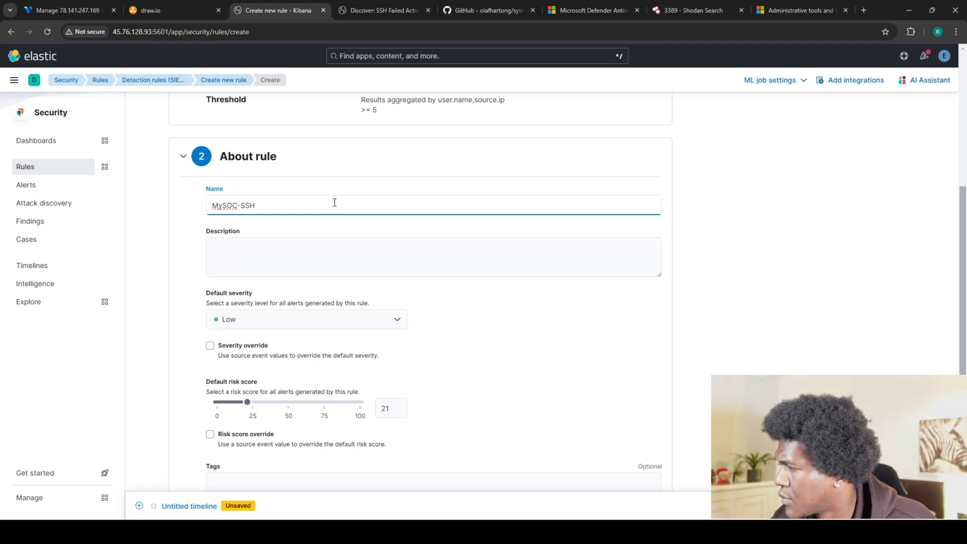
{"action": "type", "text": "-Brute"}
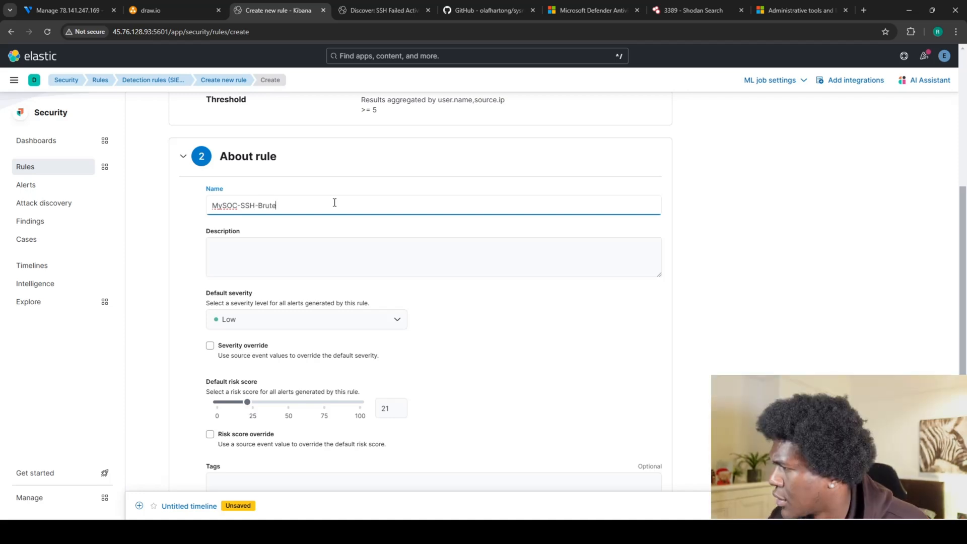
{"action": "type", "text": "-Force-"}
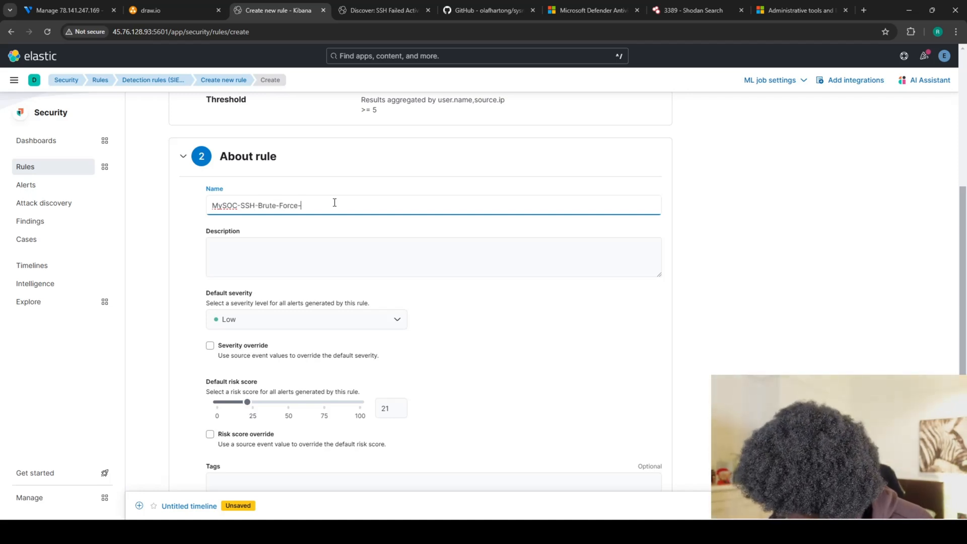
{"action": "type", "text": "Attempt-R"}
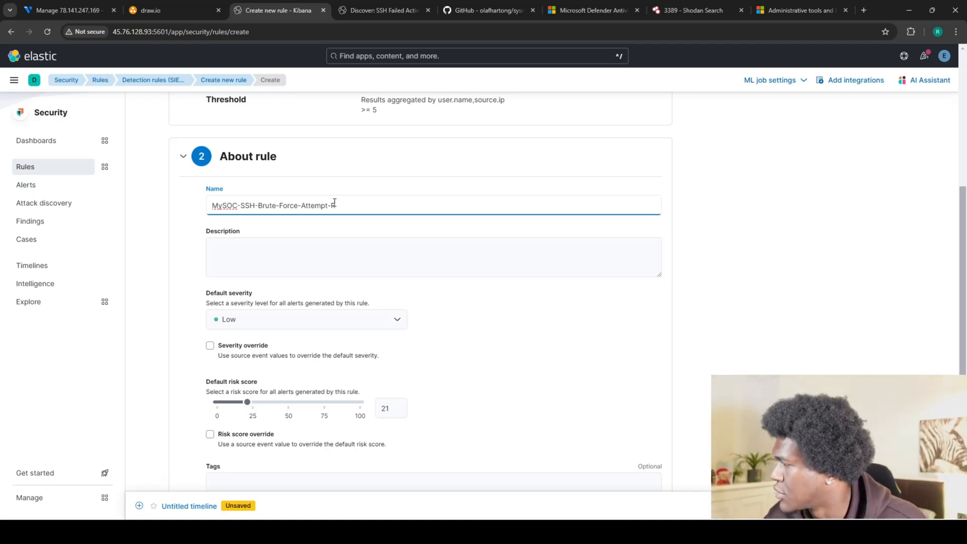
{"action": "type", "text": "ichardagwu"}
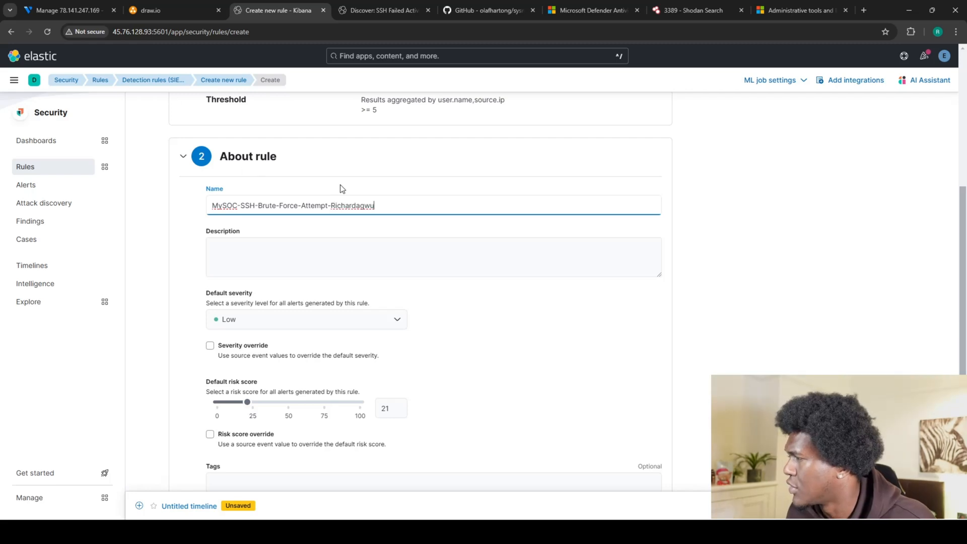
Describe the rule as "This rule detects failed authentication towards the account: root"
{"action": "left_click", "coordinate": [352, 244]}
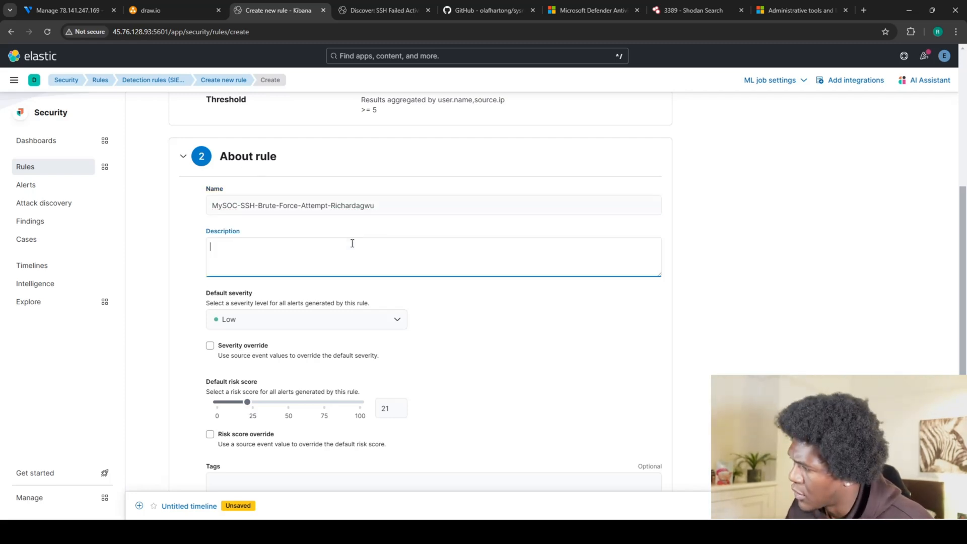
{"action": "type", "text": "Thi"}
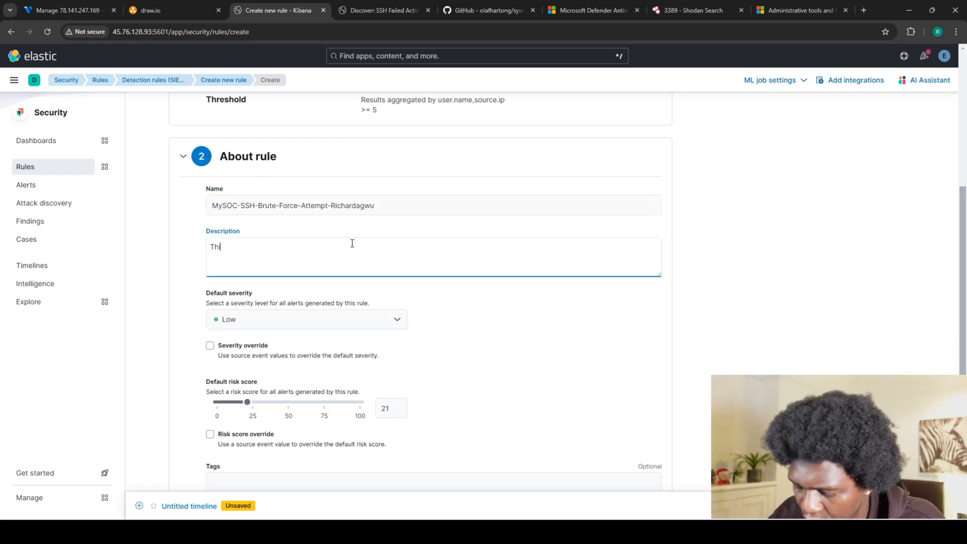
{"action": "type", "text": "s rule detects"}
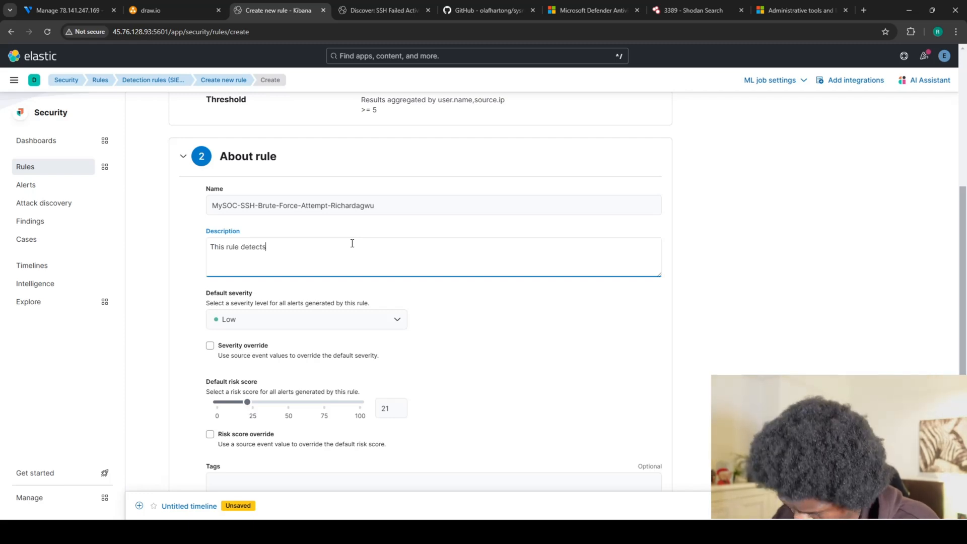
{"action": "type", "text": " failed authenticat"}
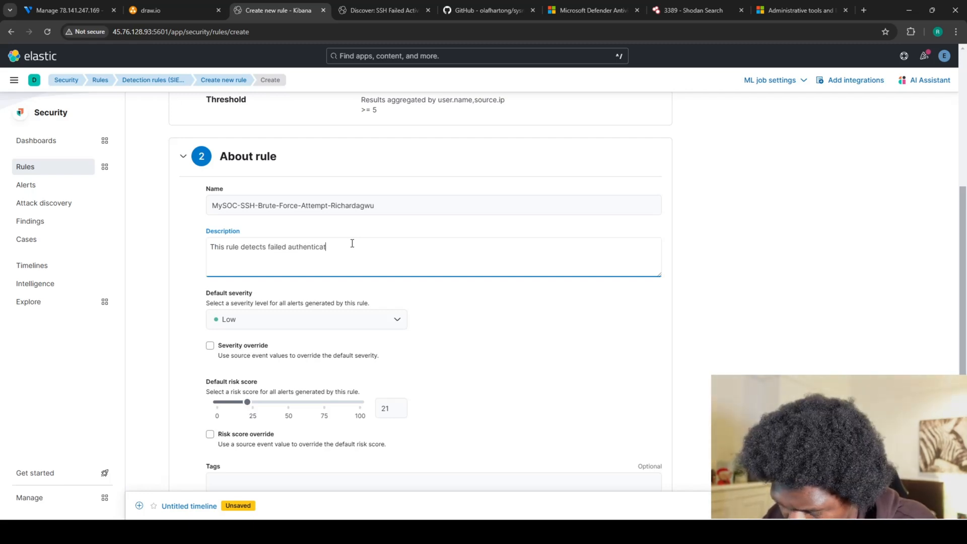
{"action": "type", "text": "ion "}
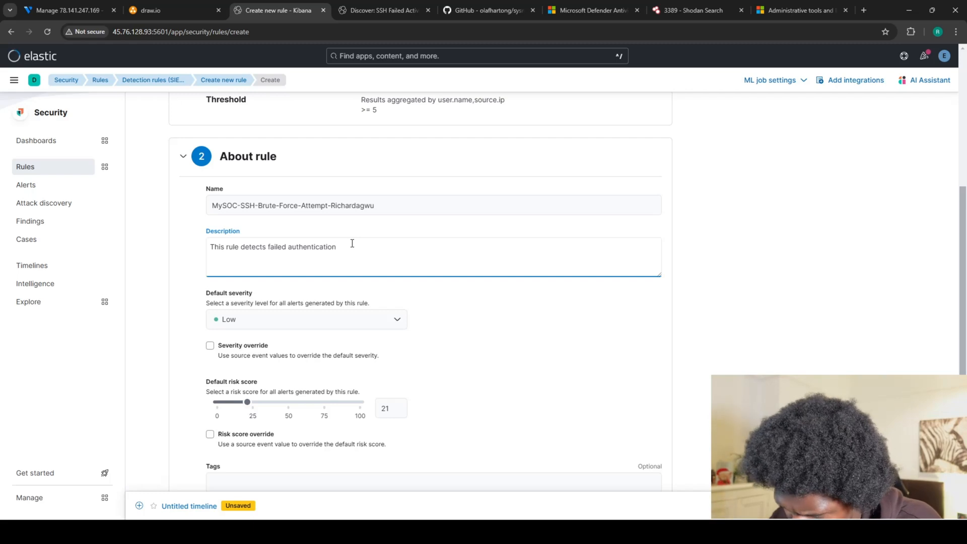
{"action": "type", "text": "towards the account: root"}
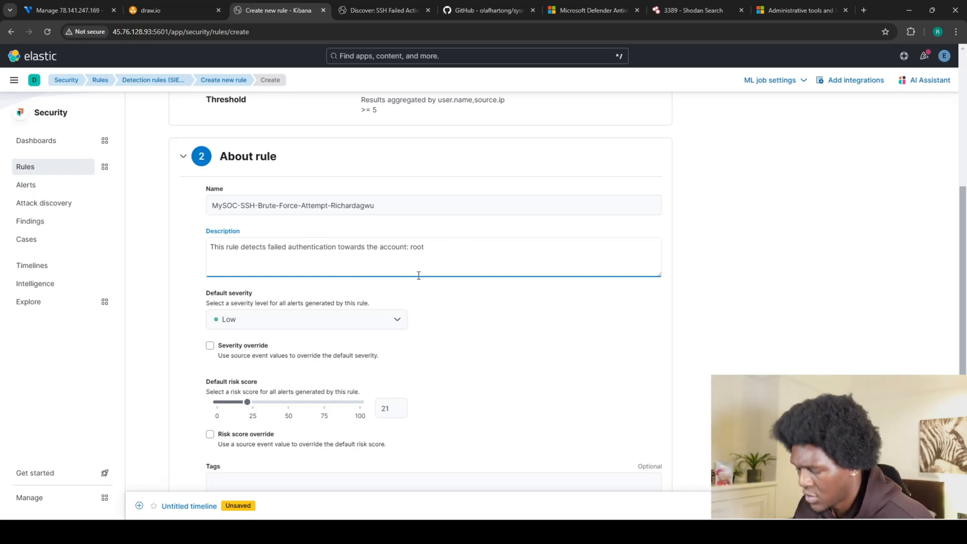
Review the rule definition and set the rule's default severity to Medium
{"action": "scroll", "coordinate": [421, 270], "scroll_direction": "down", "scroll_amount": 1}
{"action": "left_click", "coordinate": [387, 270]}
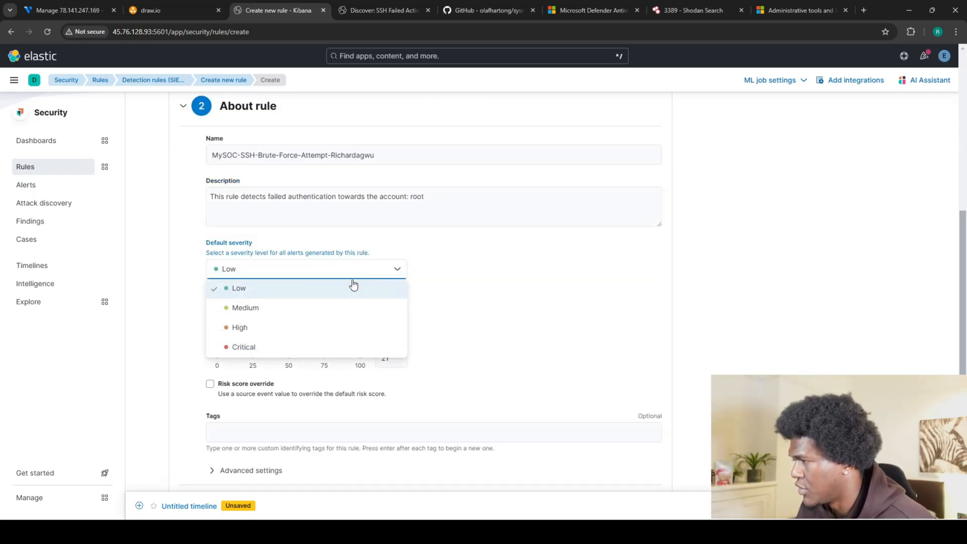
{"action": "scroll", "coordinate": [448, 306], "scroll_direction": "up", "scroll_amount": 5}
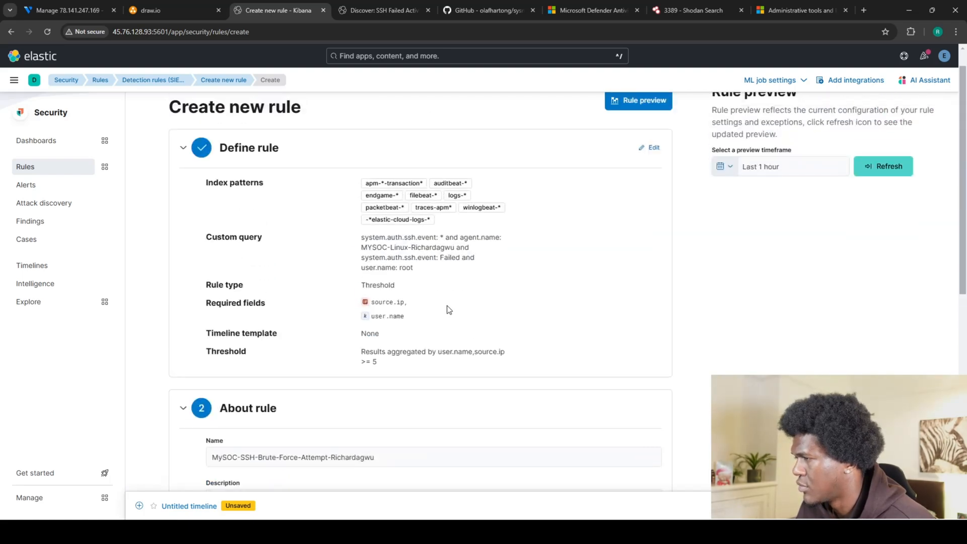
{"action": "scroll", "coordinate": [450, 310], "scroll_direction": "down", "scroll_amount": 1}
{"action": "scroll", "coordinate": [453, 305], "scroll_direction": "up", "scroll_amount": 2}
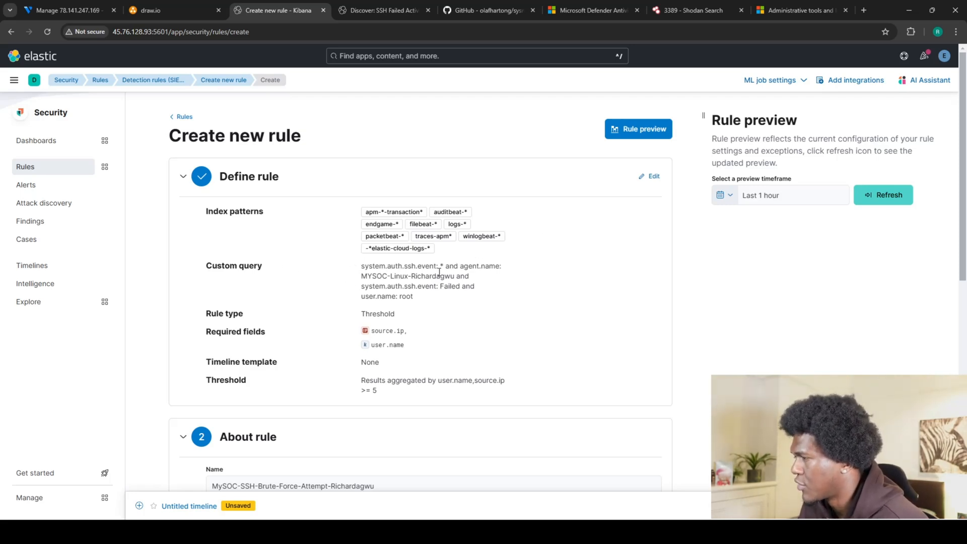
{"action": "scroll", "coordinate": [291, 297], "scroll_direction": "down", "scroll_amount": 7}
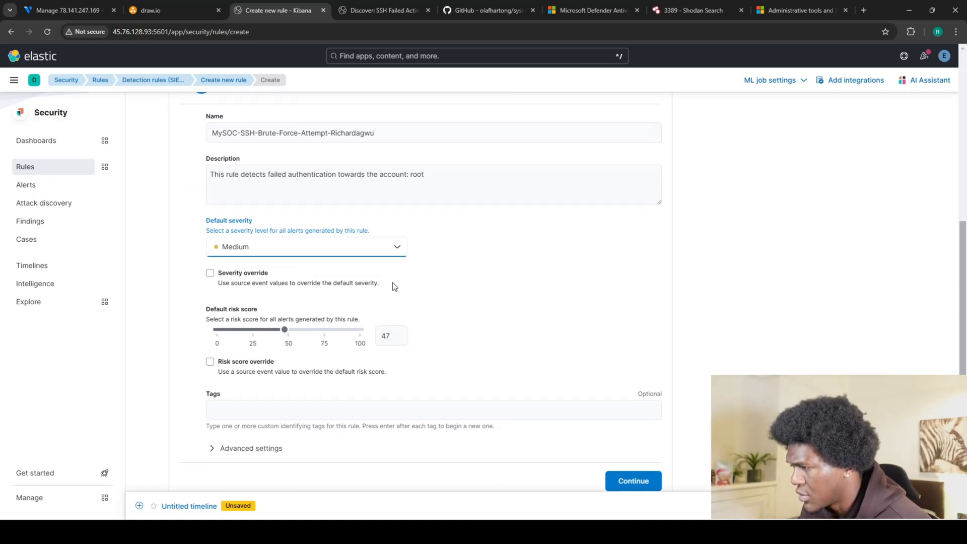
Add source.ip as a custom highlighted field in the rule's advanced settings
{"action": "scroll", "coordinate": [395, 287], "scroll_direction": "down", "scroll_amount": 1}
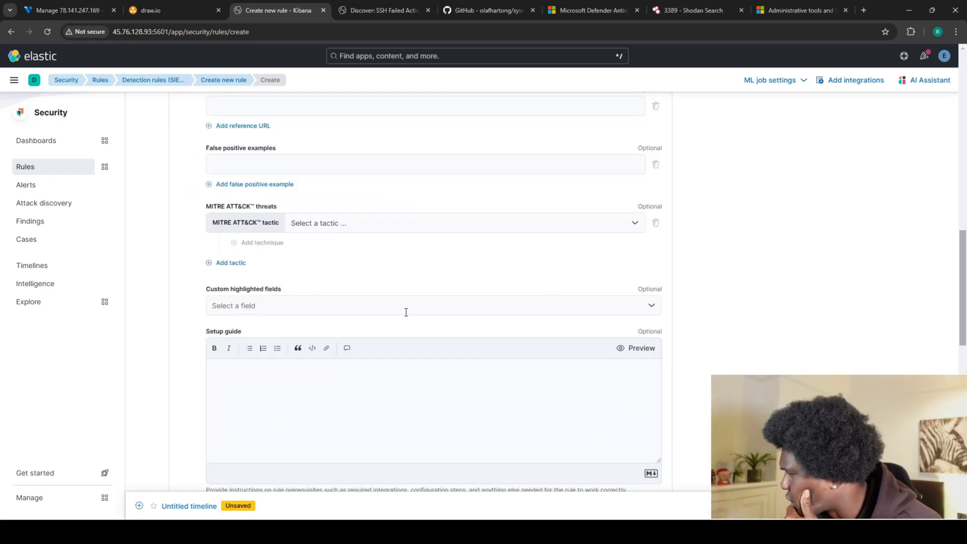
{"action": "left_click", "coordinate": [394, 306]}
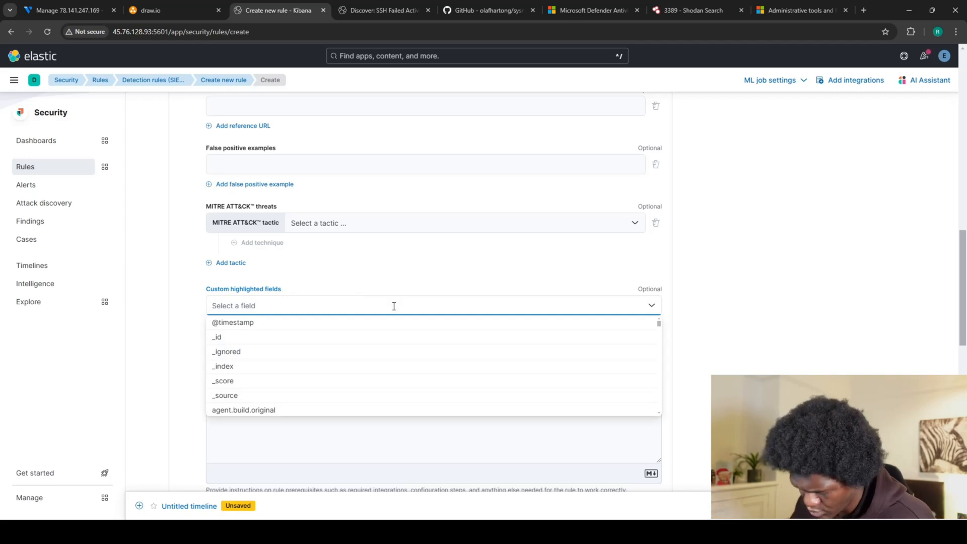
{"action": "type", "text": "so"}
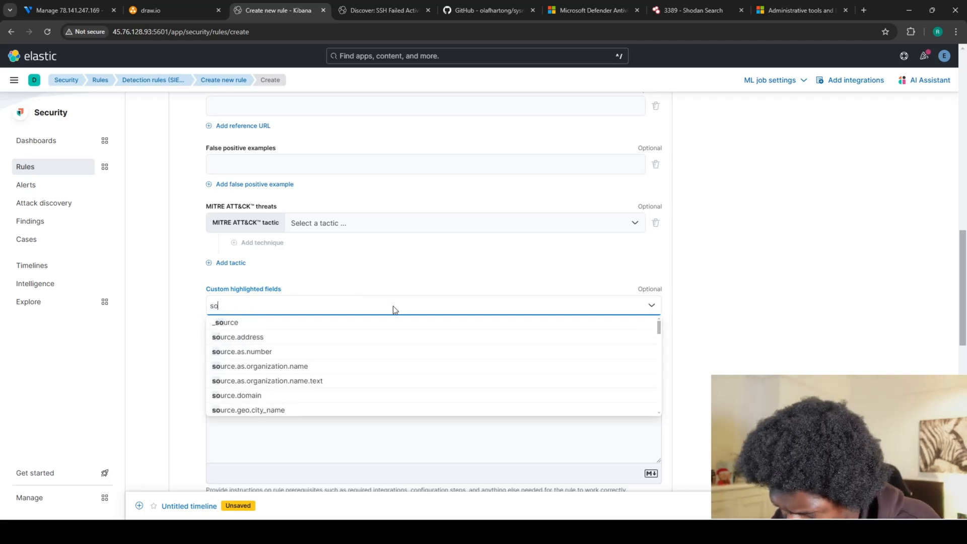
{"action": "type", "text": "urce"}
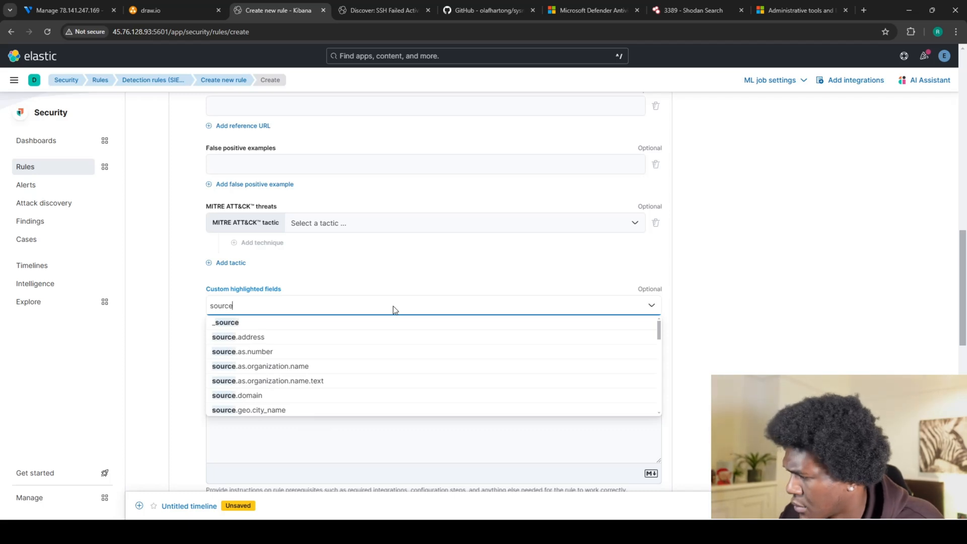
{"action": "type", "text": ".ip"}
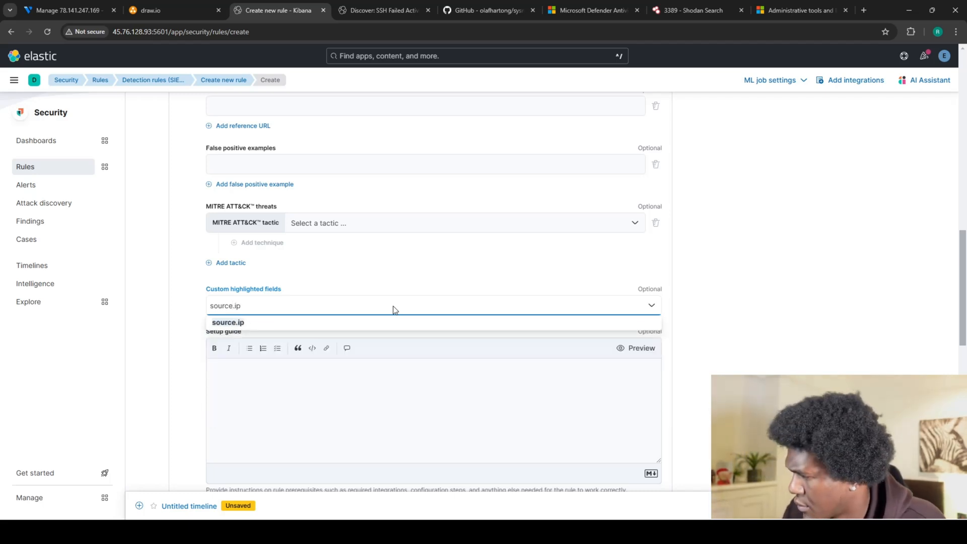
{"action": "left_click", "coordinate": [227, 324]}
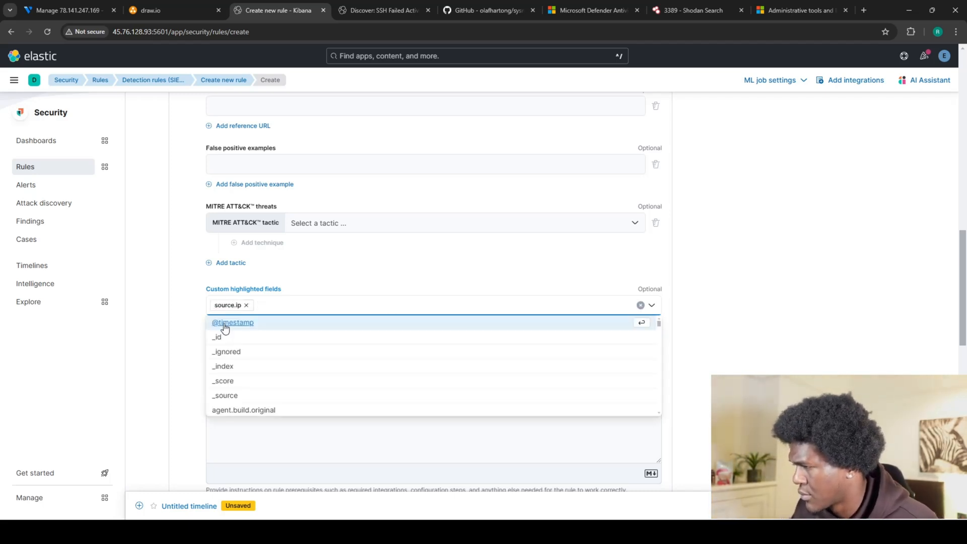
{"action": "left_click", "coordinate": [185, 339]}
Review the rule's remaining optional settings, from the setup and investigation guides to the timestamp override
{"action": "scroll", "coordinate": [187, 341], "scroll_direction": "down", "scroll_amount": 4}
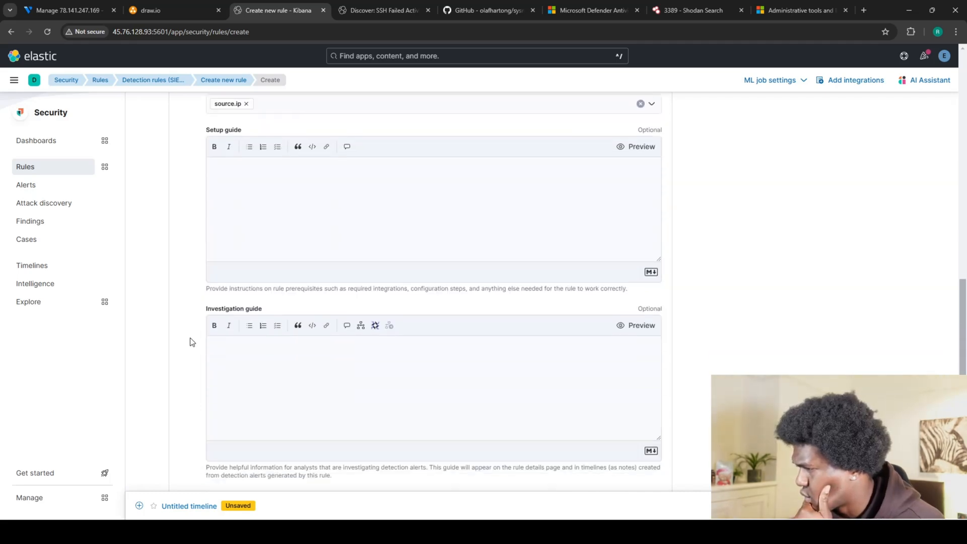
{"action": "scroll", "coordinate": [192, 340], "scroll_direction": "down", "scroll_amount": 4}
{"action": "scroll", "coordinate": [192, 339], "scroll_direction": "up", "scroll_amount": 1}
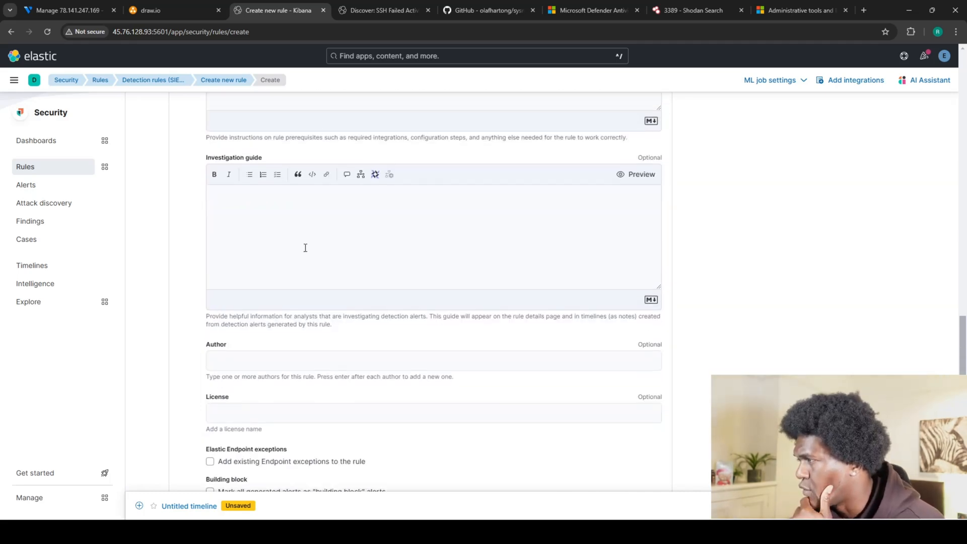
{"action": "scroll", "coordinate": [306, 247], "scroll_direction": "up", "scroll_amount": 2}
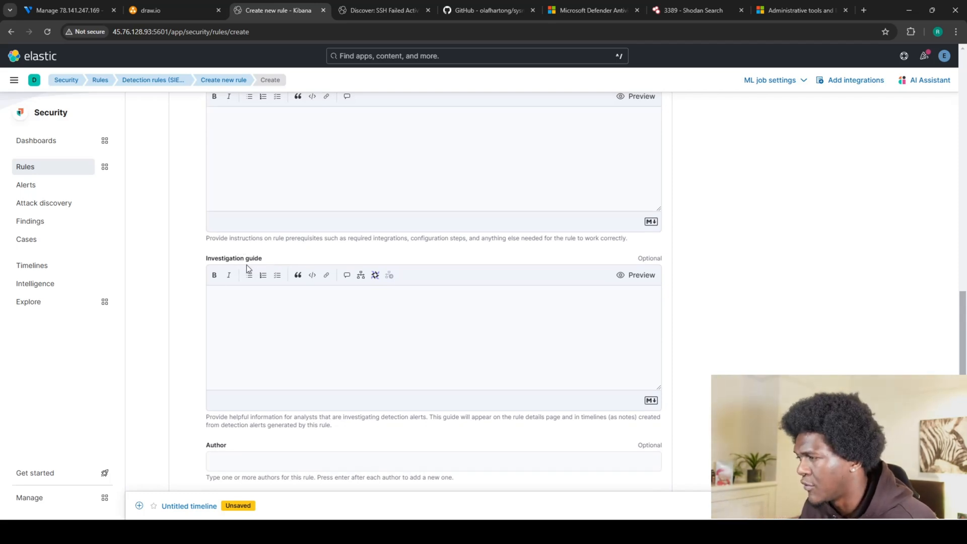
{"action": "scroll", "coordinate": [343, 298], "scroll_direction": "up", "scroll_amount": 3}
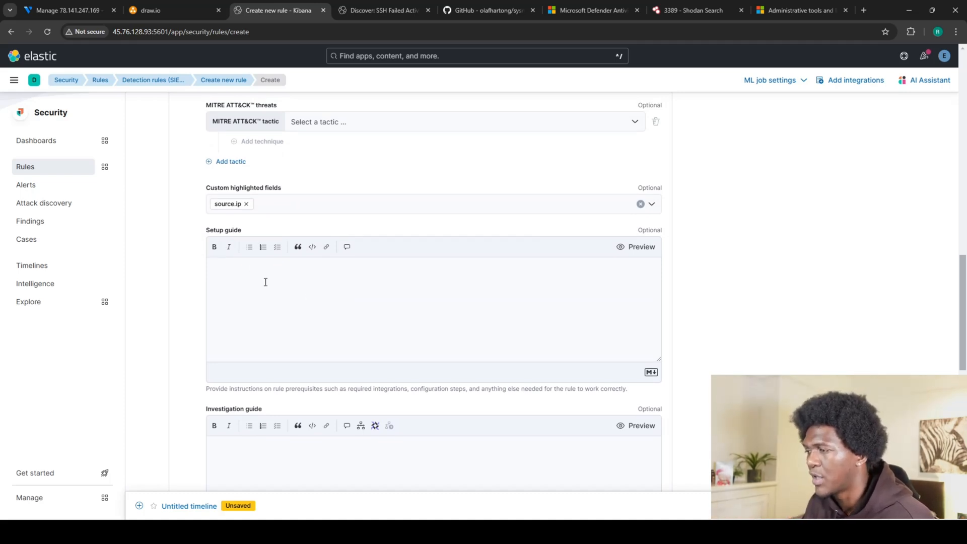
{"action": "scroll", "coordinate": [266, 282], "scroll_direction": "down", "scroll_amount": 2}
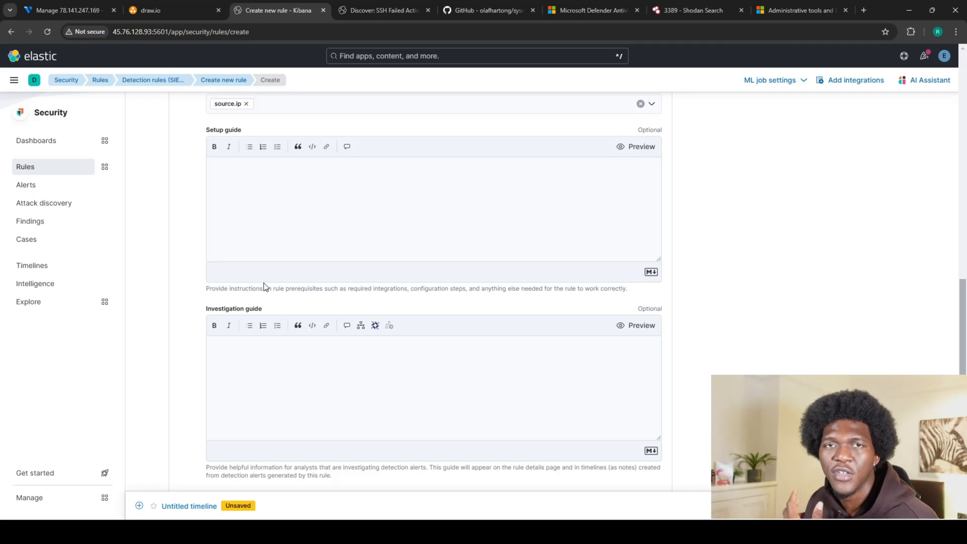
{"action": "scroll", "coordinate": [266, 286], "scroll_direction": "down", "scroll_amount": 2}
{"action": "scroll", "coordinate": [268, 286], "scroll_direction": "down", "scroll_amount": 5}
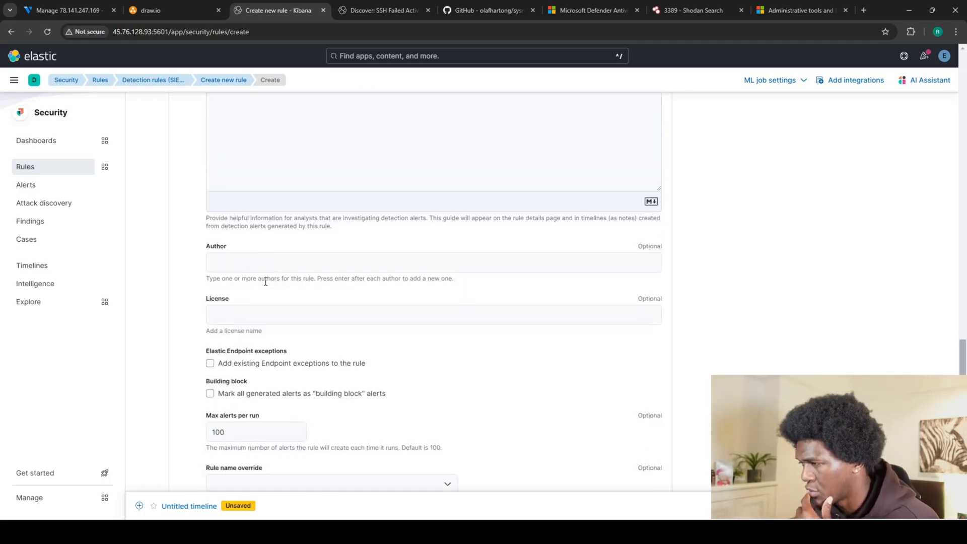
{"action": "scroll", "coordinate": [274, 276], "scroll_direction": "down", "scroll_amount": 2}
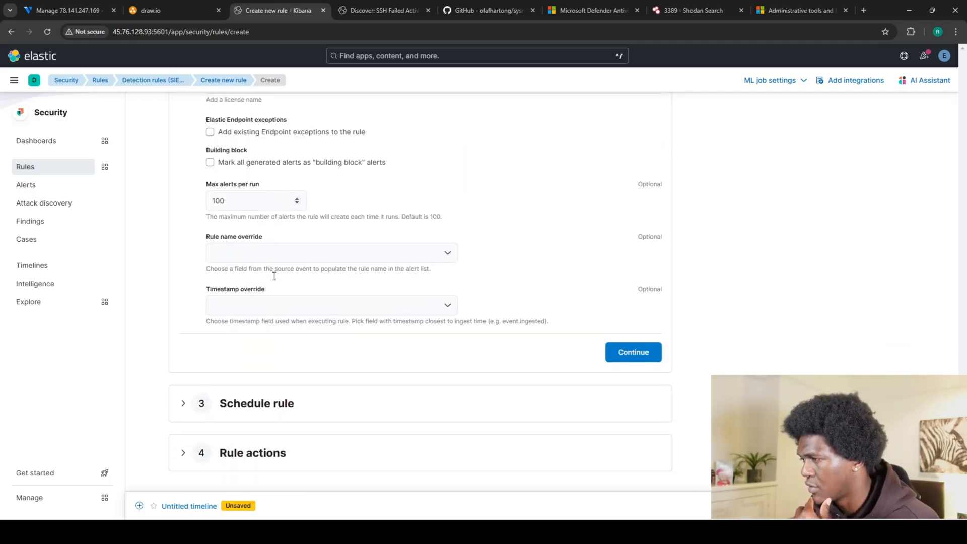
Continue to the rule schedule, set the additional look-back time to 5 minutes, and proceed to the rule actions
{"action": "left_click", "coordinate": [629, 356]}
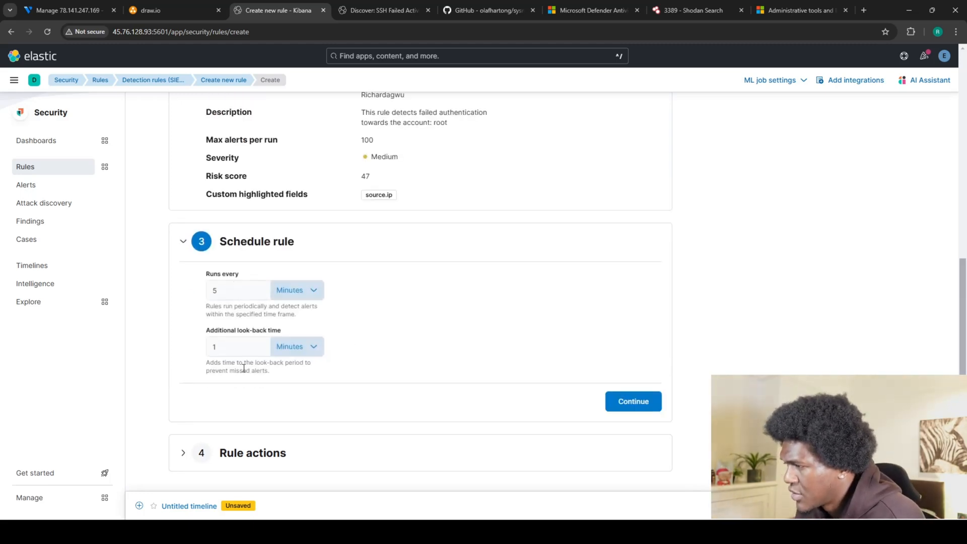
{"action": "left_click", "coordinate": [240, 347]}
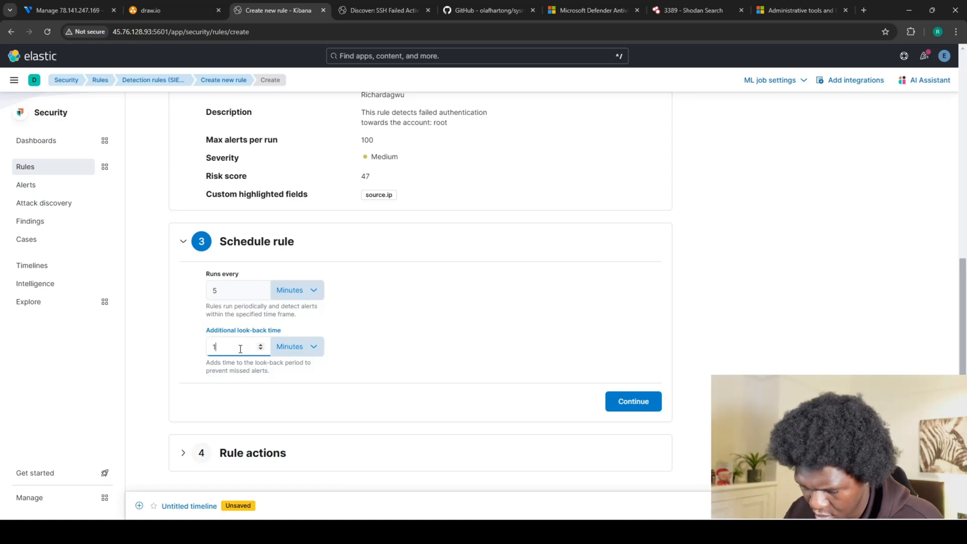
{"action": "type", "text": "5"}
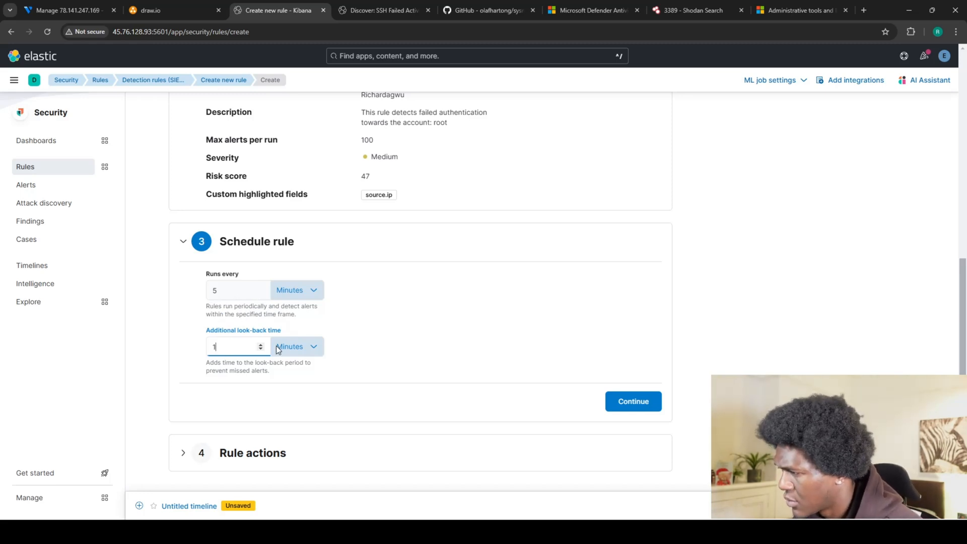
{"action": "left_click", "coordinate": [260, 345]}
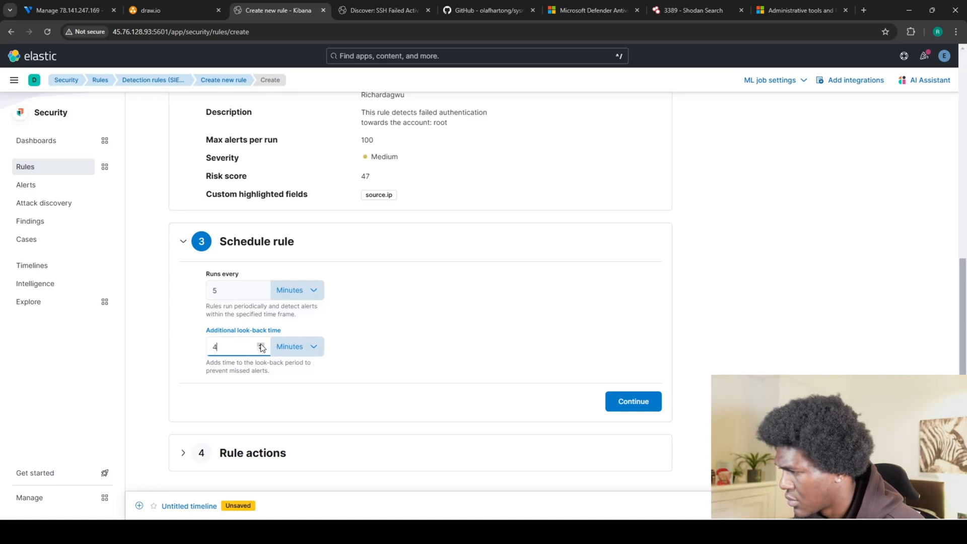
{"action": "left_click", "coordinate": [397, 346]}
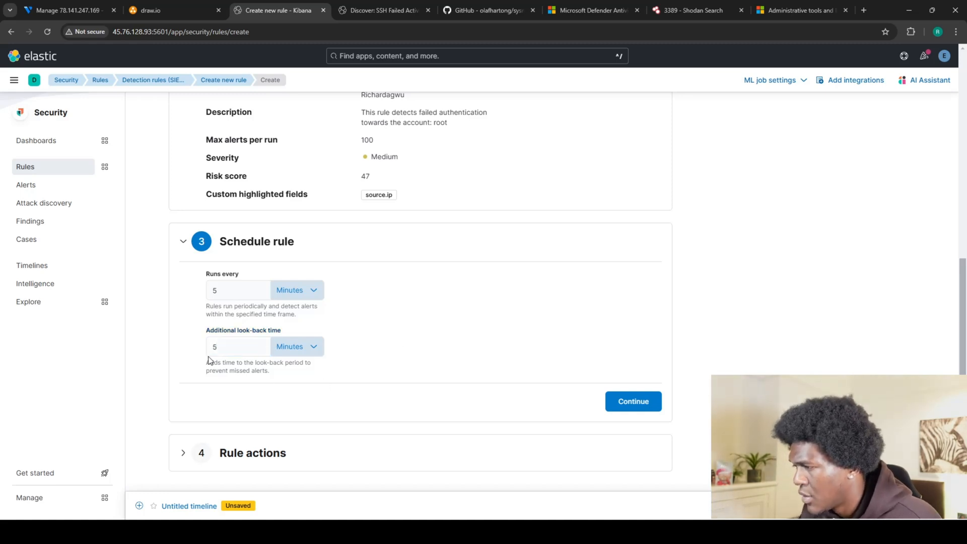
{"action": "left_click", "coordinate": [631, 402]}
Create and enable the rule without any action connector, and review its definition and schedule
{"action": "scroll", "coordinate": [503, 302], "scroll_direction": "down", "scroll_amount": 5}
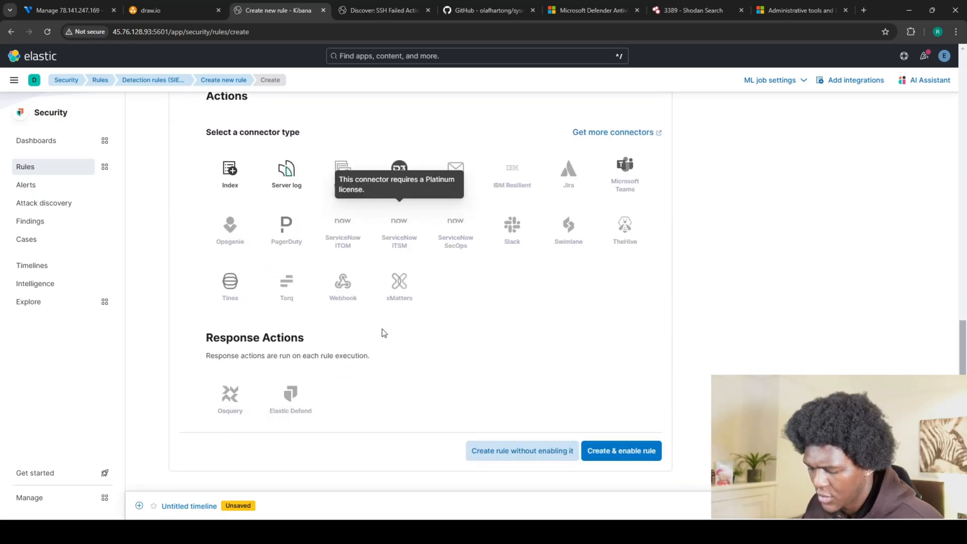
{"action": "scroll", "coordinate": [312, 275], "scroll_direction": "up", "scroll_amount": 3}
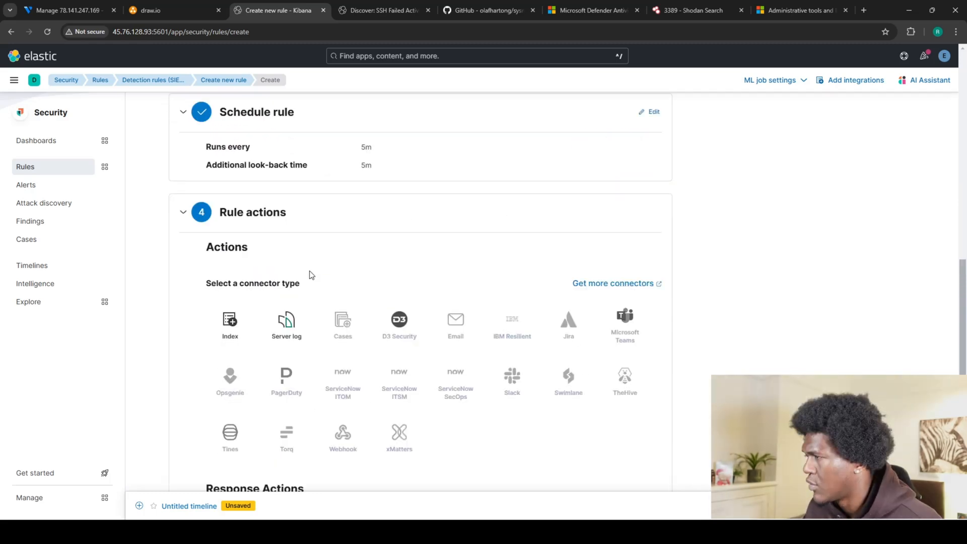
{"action": "scroll", "coordinate": [364, 298], "scroll_direction": "down", "scroll_amount": 1}
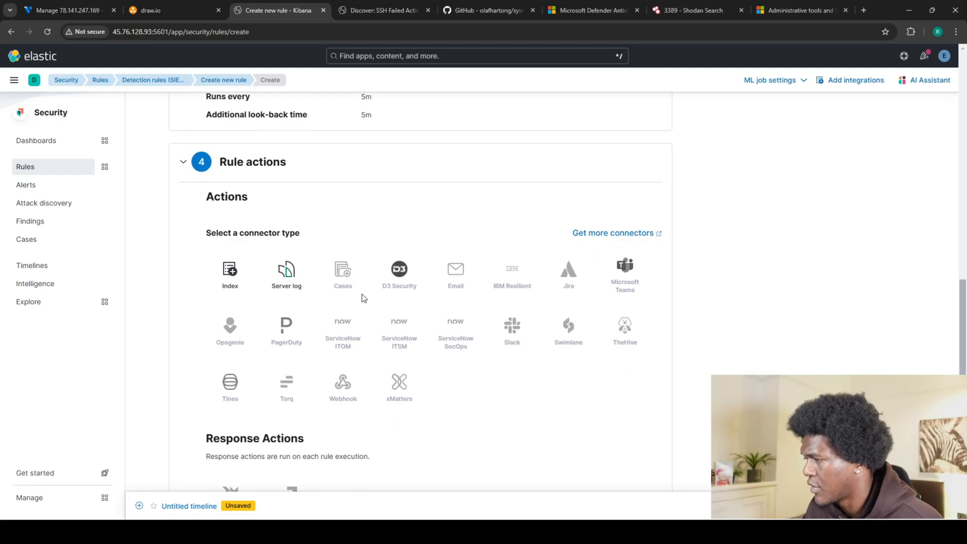
{"action": "scroll", "coordinate": [364, 298], "scroll_direction": "up", "scroll_amount": 3}
{"action": "scroll", "coordinate": [453, 372], "scroll_direction": "down", "scroll_amount": 5}
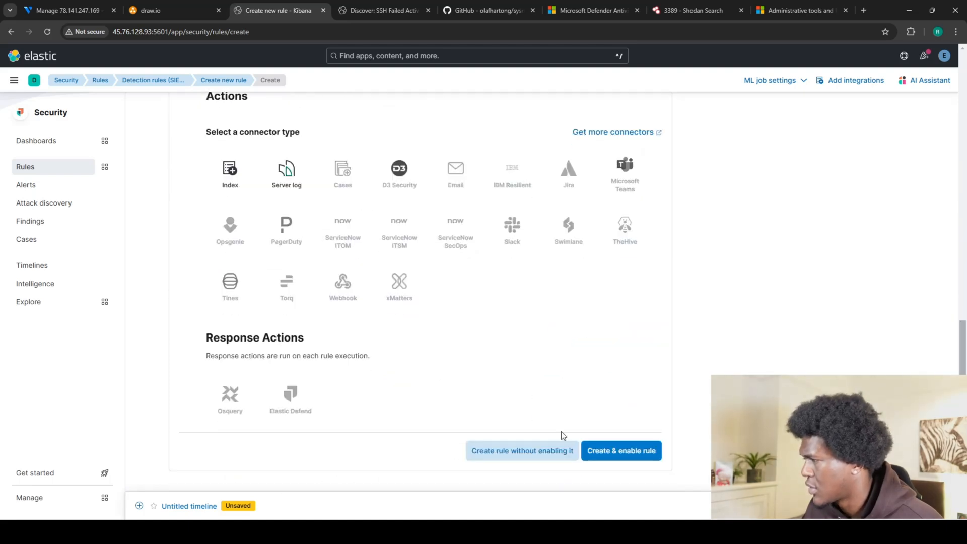
{"action": "left_click", "coordinate": [599, 451]}
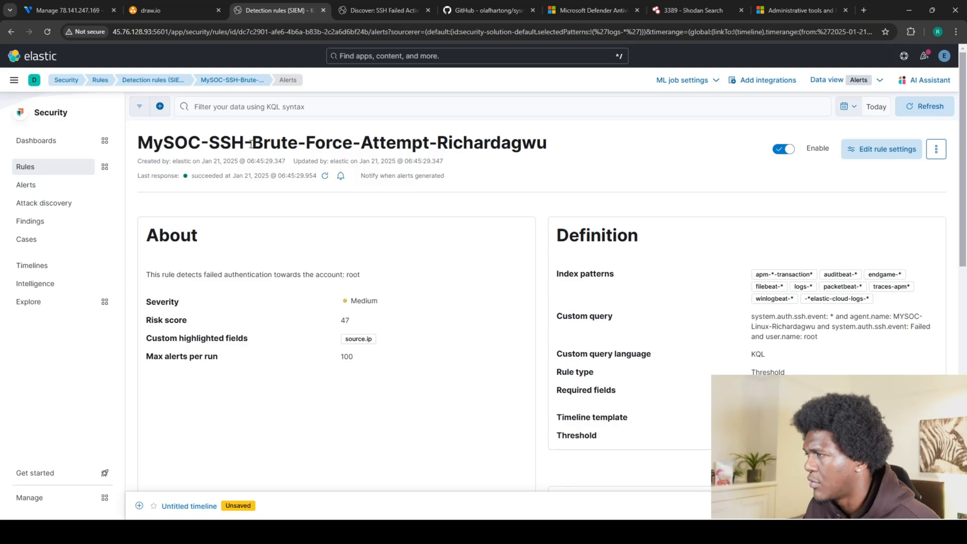
{"action": "scroll", "coordinate": [517, 238], "scroll_direction": "down", "scroll_amount": 1}
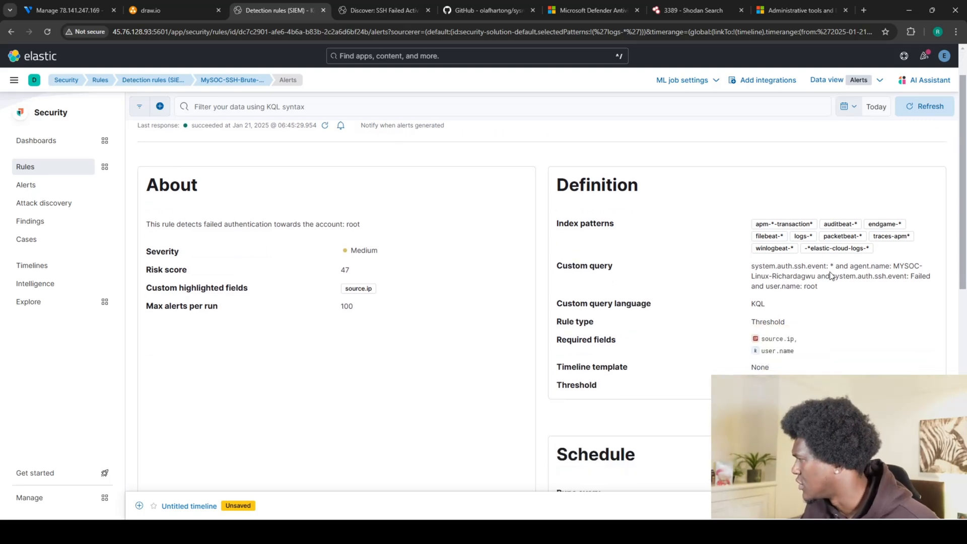
{"action": "scroll", "coordinate": [579, 309], "scroll_direction": "down", "scroll_amount": 4}
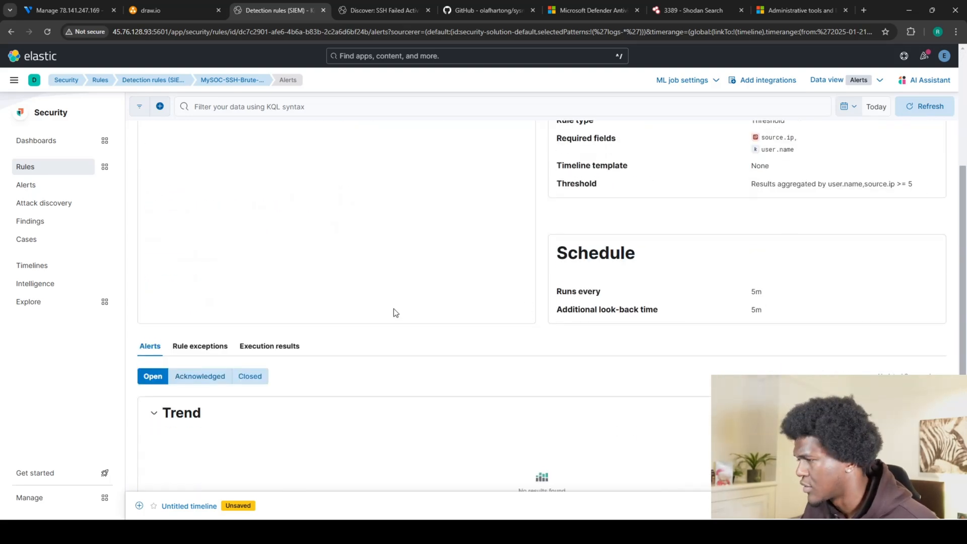
Review the new SSH brute-force rule's alerts, including the trend and the severity, risk score and reason of each alert
{"action": "scroll", "coordinate": [395, 313], "scroll_direction": "down", "scroll_amount": 4}
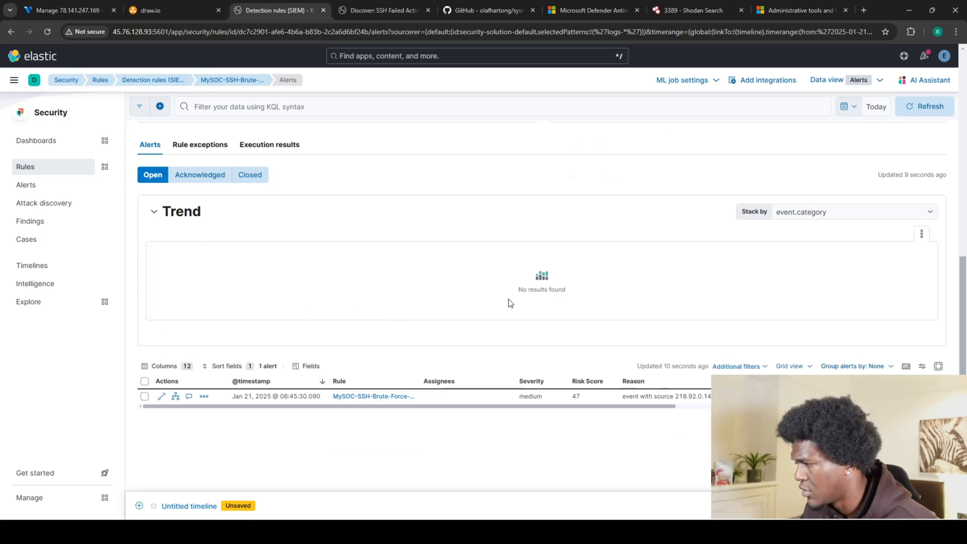
{"action": "scroll", "coordinate": [409, 317], "scroll_direction": "down", "scroll_amount": 2}
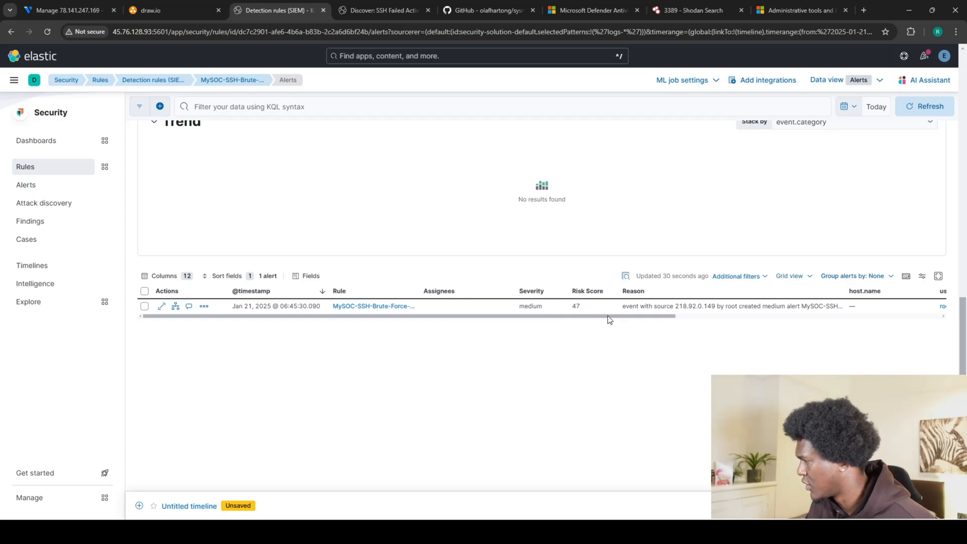
{"action": "left_click_drag", "start_coordinate": [607, 316], "coordinate": [537, 353]}
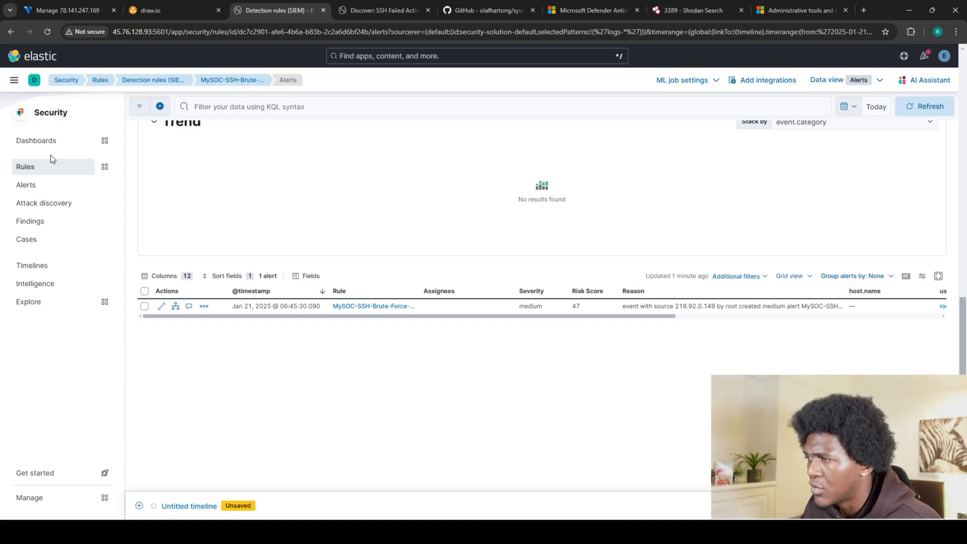
Start a new detection rule in the SIEM rules list and set its rule type to Threshold
{"action": "left_click", "coordinate": [36, 174]}
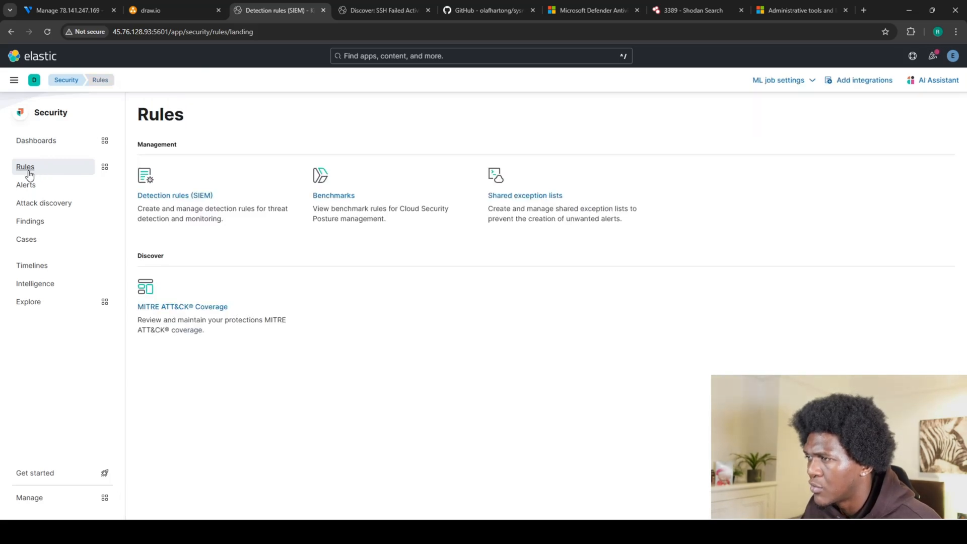
{"action": "left_click", "coordinate": [177, 202]}
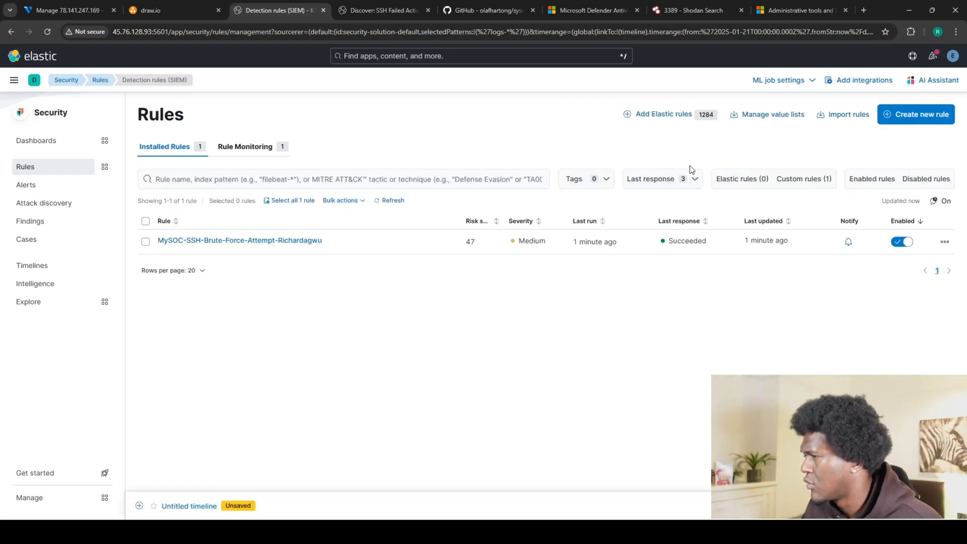
{"action": "left_click", "coordinate": [899, 114]}
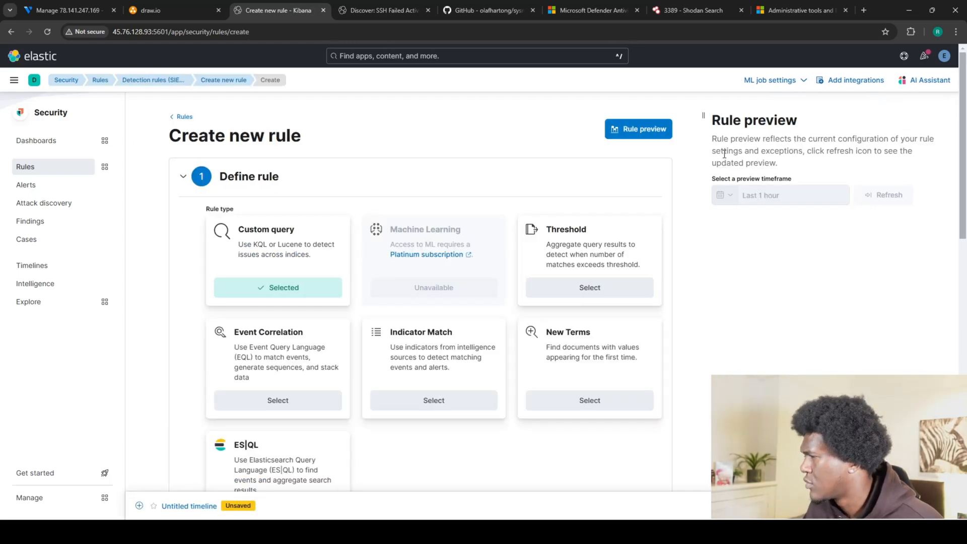
{"action": "left_click", "coordinate": [589, 286]}
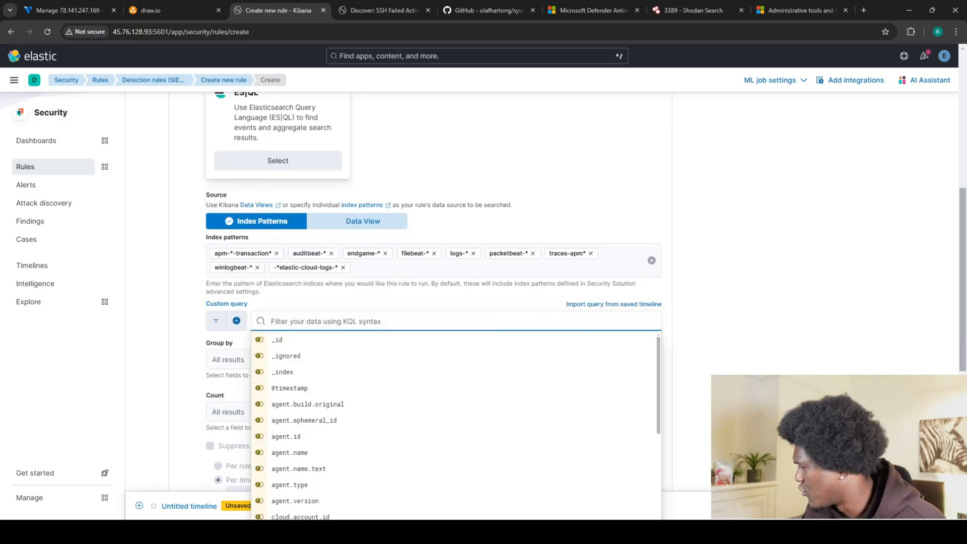
Copy the event.code 4625 query for the Windows agent from the notes into the rule's custom query and append "and user"
{"action": "key", "text": "alt+Tab"}
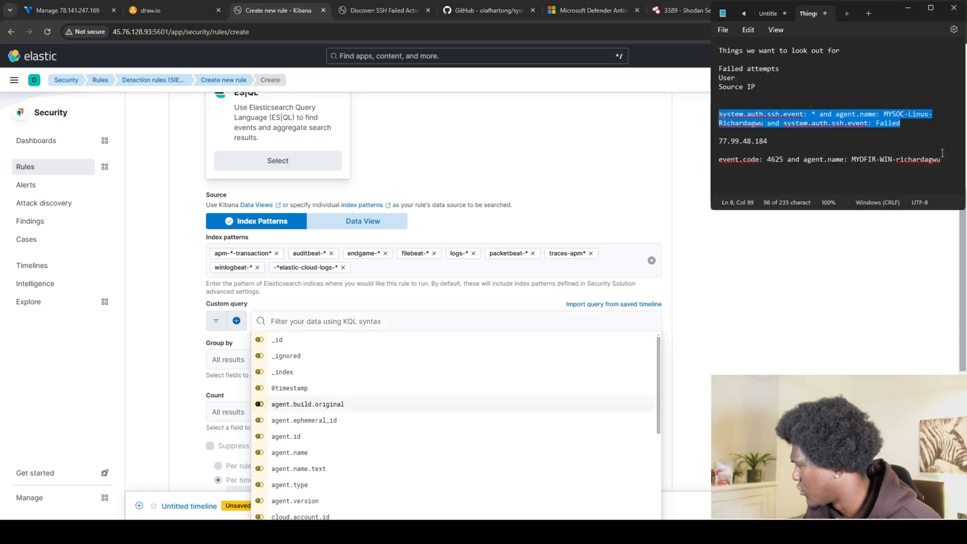
{"action": "left_click_drag", "start_coordinate": [941, 160], "coordinate": [718, 161]}
{"action": "key", "text": "ctrl+c"}
{"action": "left_click", "coordinate": [366, 323]}
{"action": "key", "text": "ctrl+v"}
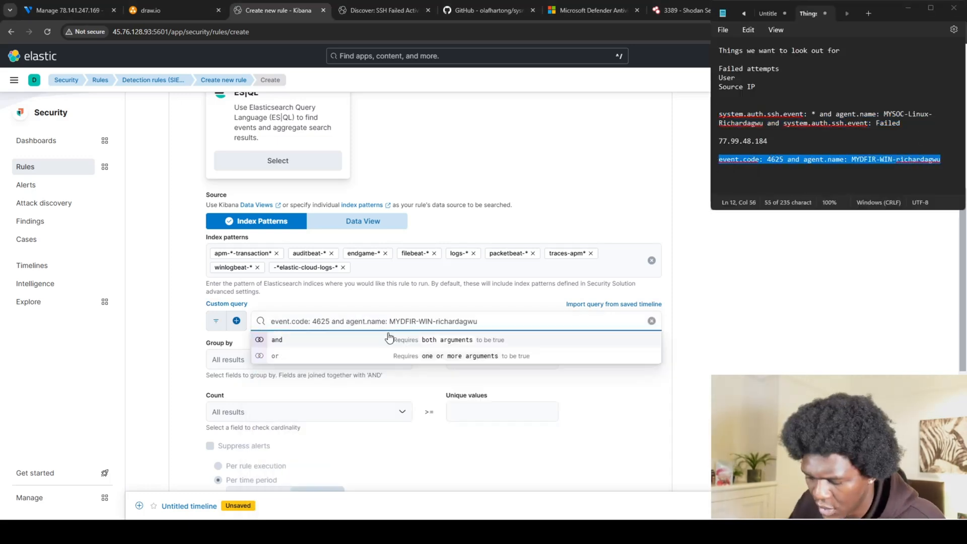
{"action": "type", "text": "and us"}
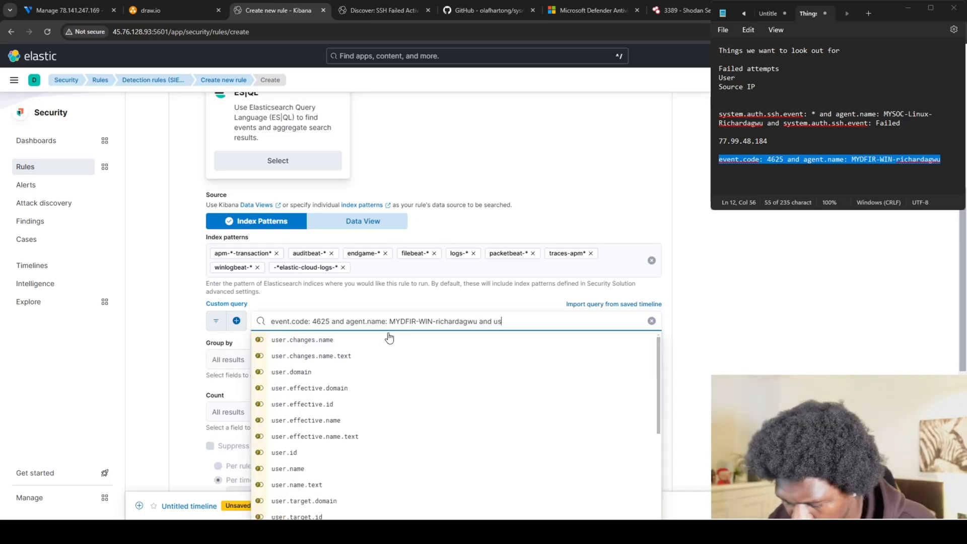
{"action": "type", "text": "er"}
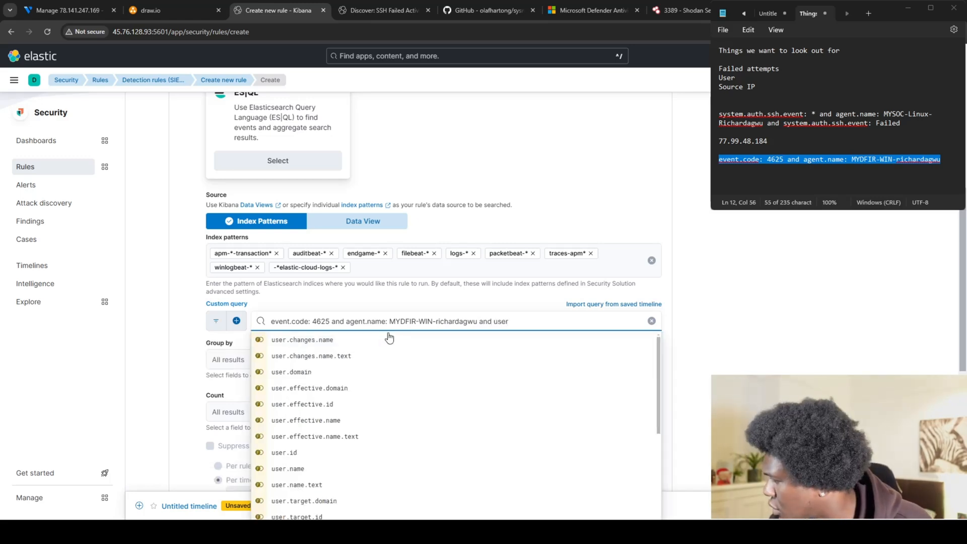
Complete the custom query's last condition so it matches user.name: Administrator, without quotation marks around the value
{"action": "type", "text": ".nam"}
{"action": "type", "text": "e:"}
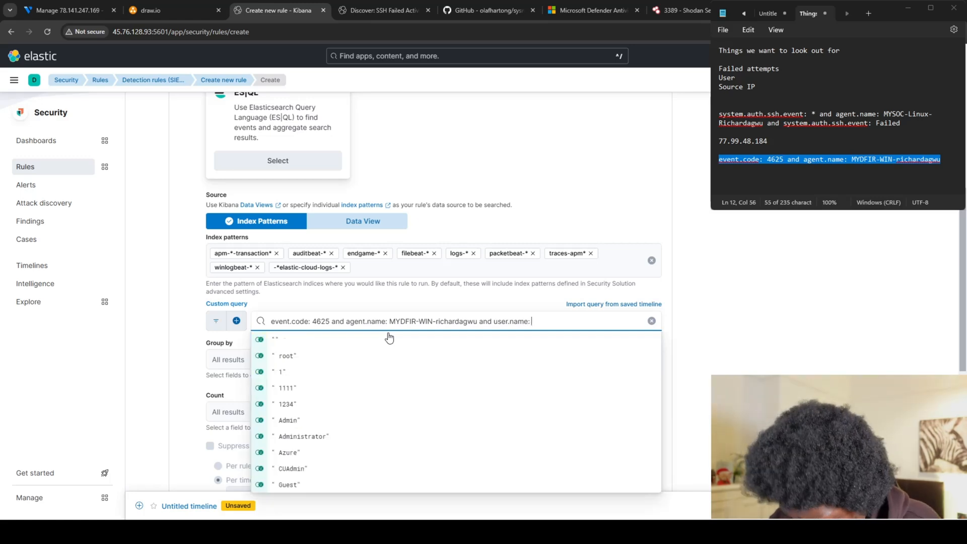
{"action": "type", "text": " \"A"}
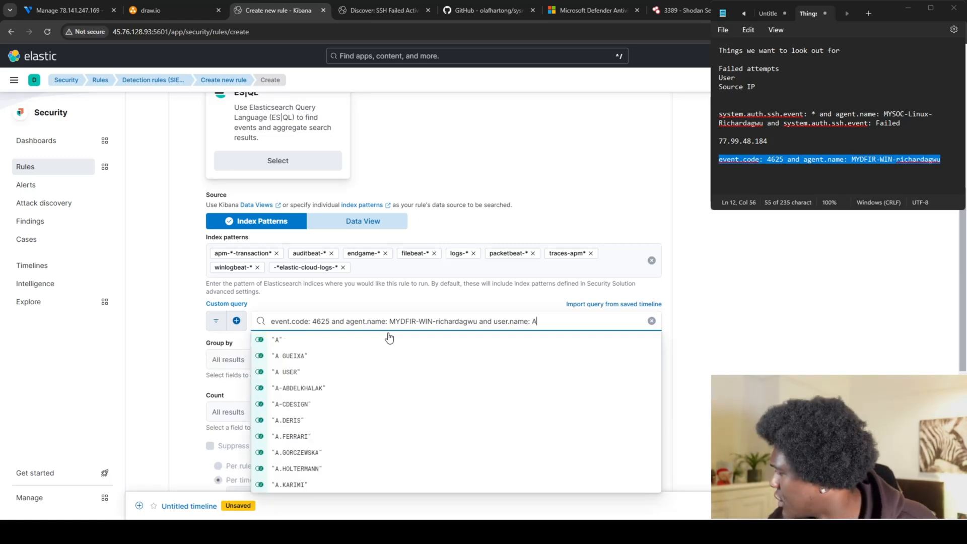
{"action": "type", "text": "dminis"}
{"action": "type", "text": "tra"}
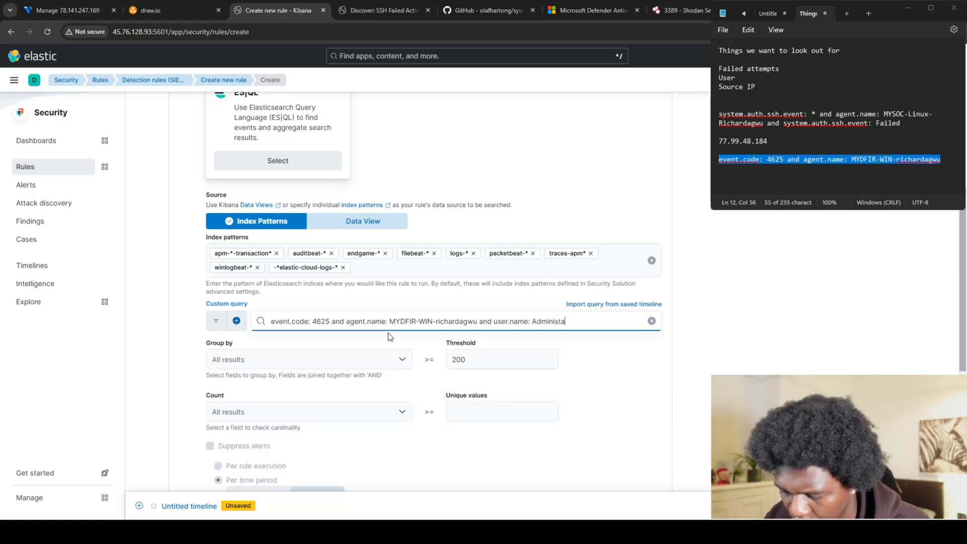
{"action": "left_click", "coordinate": [389, 338]}
{"action": "left_click", "coordinate": [585, 316]}
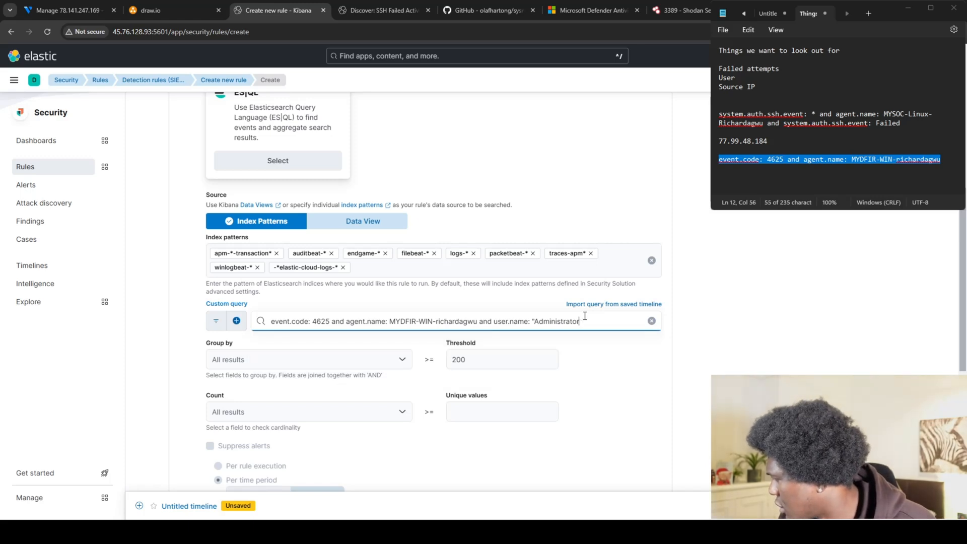
{"action": "key", "text": "Left"}
{"action": "key", "text": "Left"}
{"action": "key", "text": "Left"}
{"action": "key", "text": "Left"}
{"action": "key", "text": "Left"}
{"action": "key", "text": "Left"}
{"action": "key", "text": "Left"}
{"action": "key", "text": "Left"}
{"action": "key", "text": "Left"}
{"action": "key", "text": "Left"}
{"action": "key", "text": "Left"}
{"action": "key", "text": "Left"}
{"action": "key", "text": "Left"}
{"action": "key", "text": "BackSpace"}
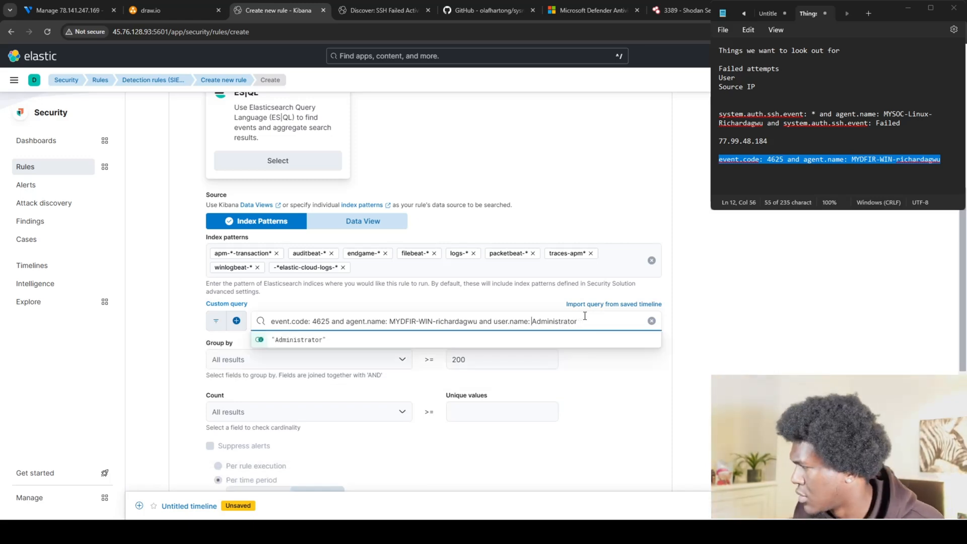
{"action": "left_click", "coordinate": [746, 332]}
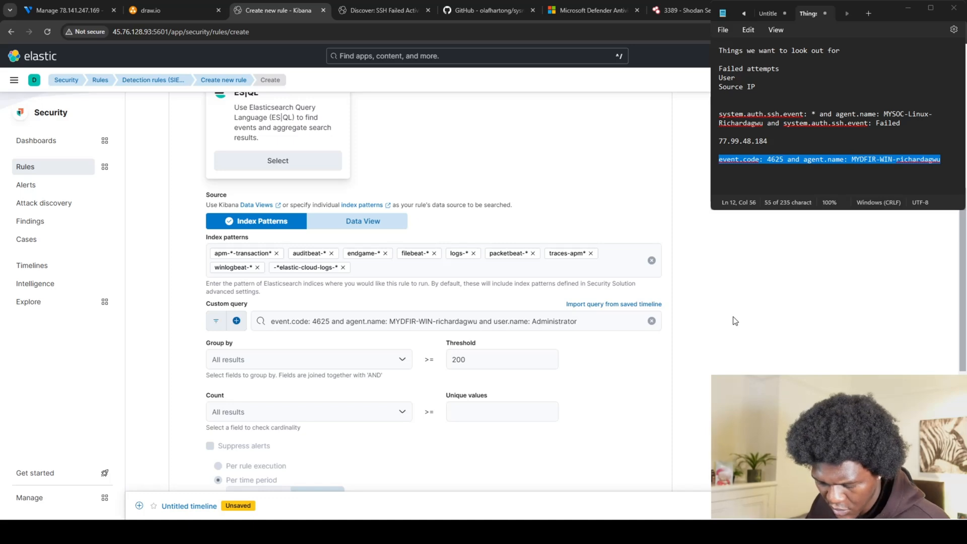
Group the threshold rule's results by source.ip and user.name
{"action": "scroll", "coordinate": [740, 318], "scroll_direction": "down", "scroll_amount": 2}
{"action": "left_click", "coordinate": [375, 259]}
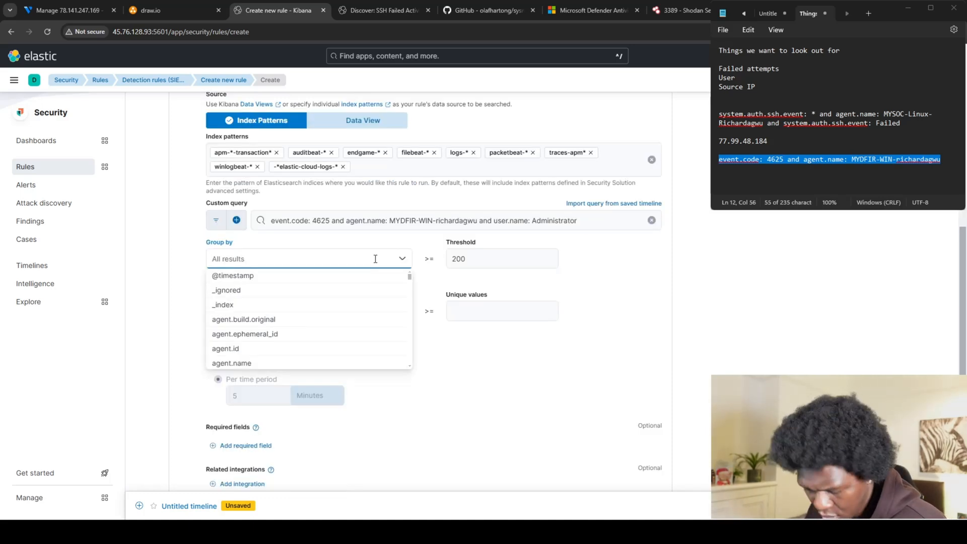
{"action": "type", "text": "source"}
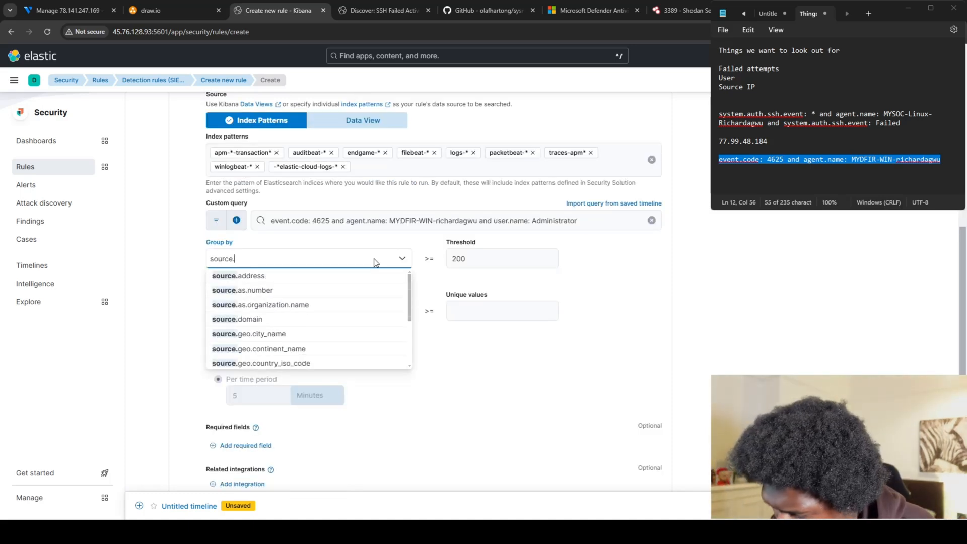
{"action": "type", "text": ".ip"}
{"action": "key", "text": "Return"}
{"action": "type", "text": "user"}
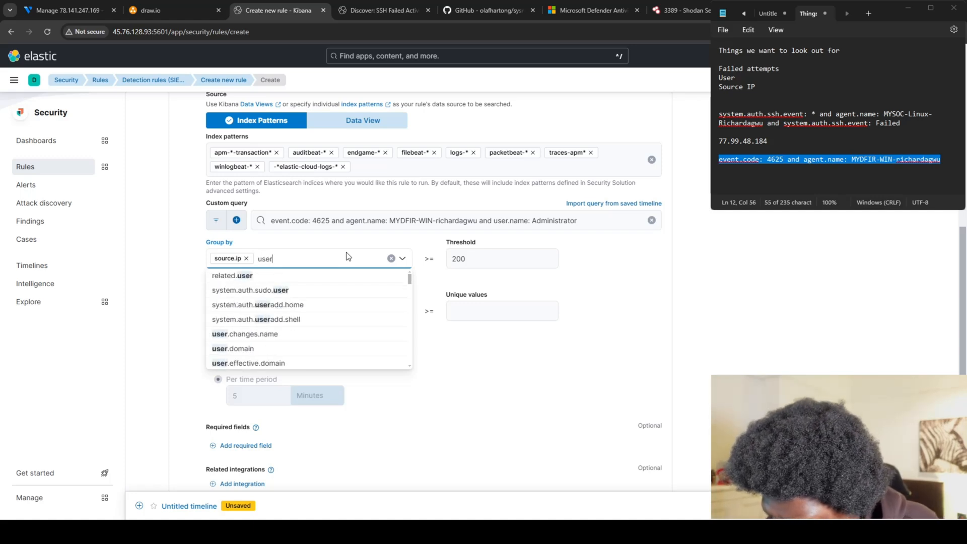
{"action": "type", "text": ".name"}
{"action": "left_click", "coordinate": [244, 276]}
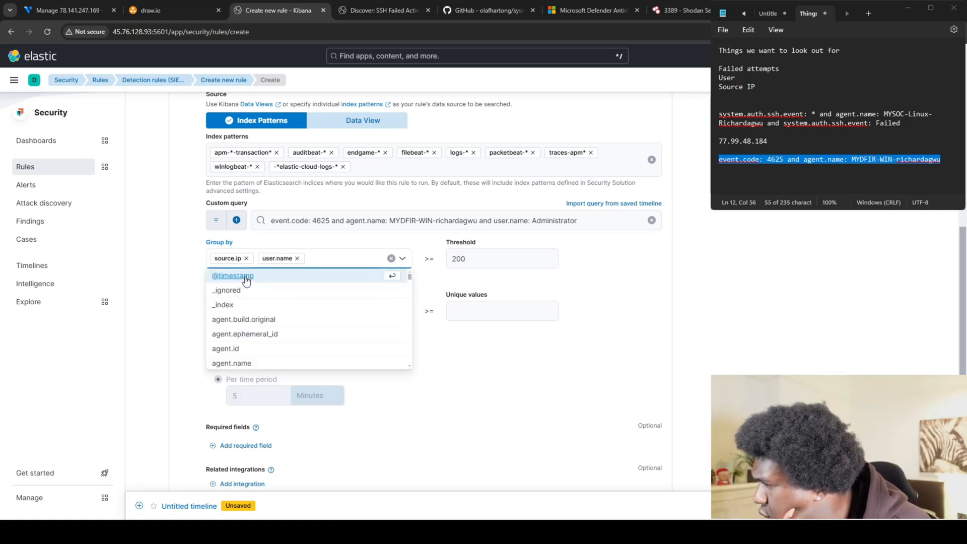
Set the rule's threshold to 5
{"action": "left_click", "coordinate": [483, 258]}
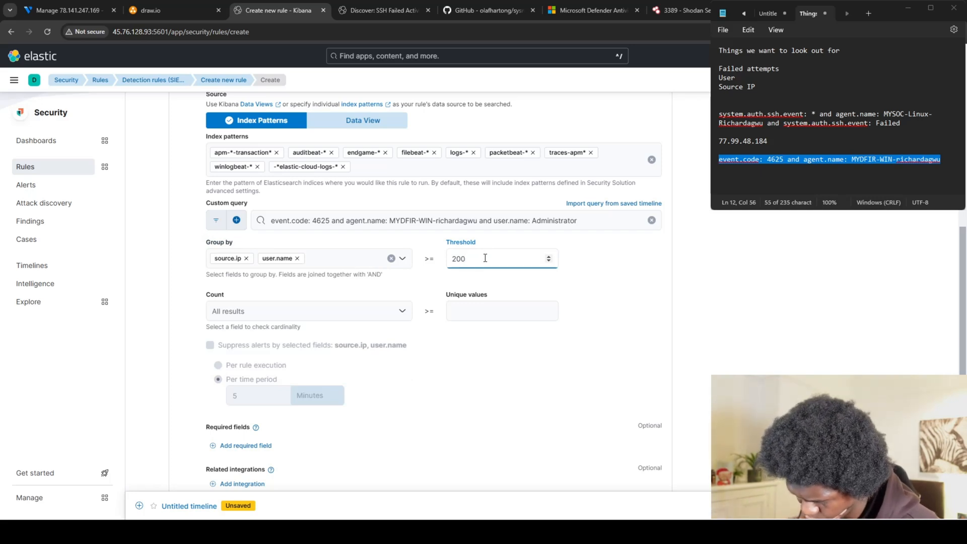
{"action": "key", "text": "BackSpace"}
{"action": "key", "text": "BackSpace"}
{"action": "key", "text": "BackSpace"}
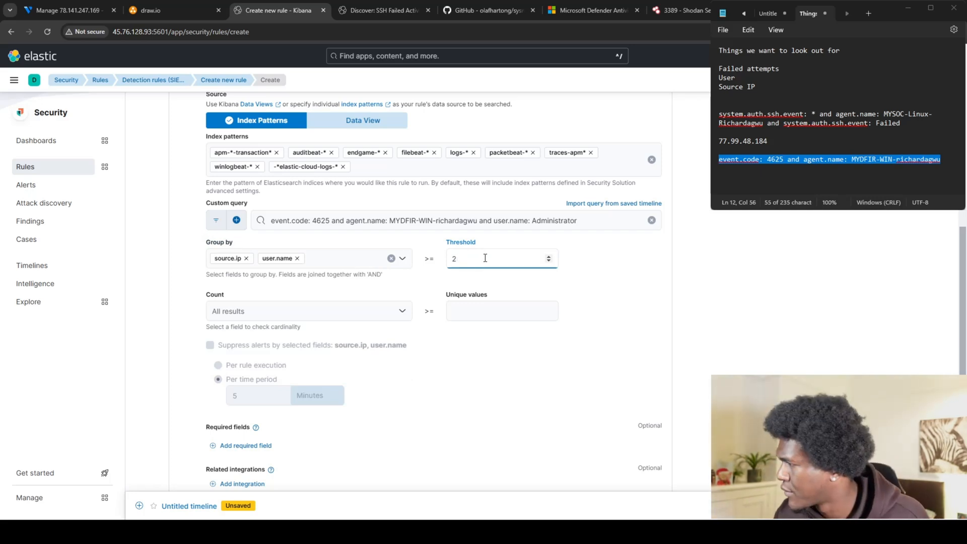
{"action": "type", "text": "5"}
Add source.ip as a required field of the rule
{"action": "scroll", "coordinate": [485, 258], "scroll_direction": "down", "scroll_amount": 1}
{"action": "left_click", "coordinate": [238, 396]}
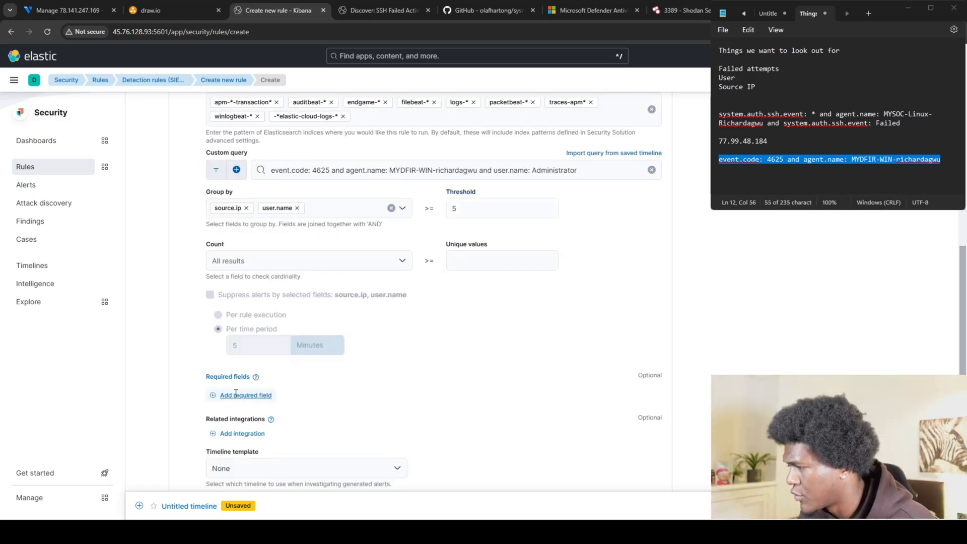
{"action": "left_click", "coordinate": [244, 395]}
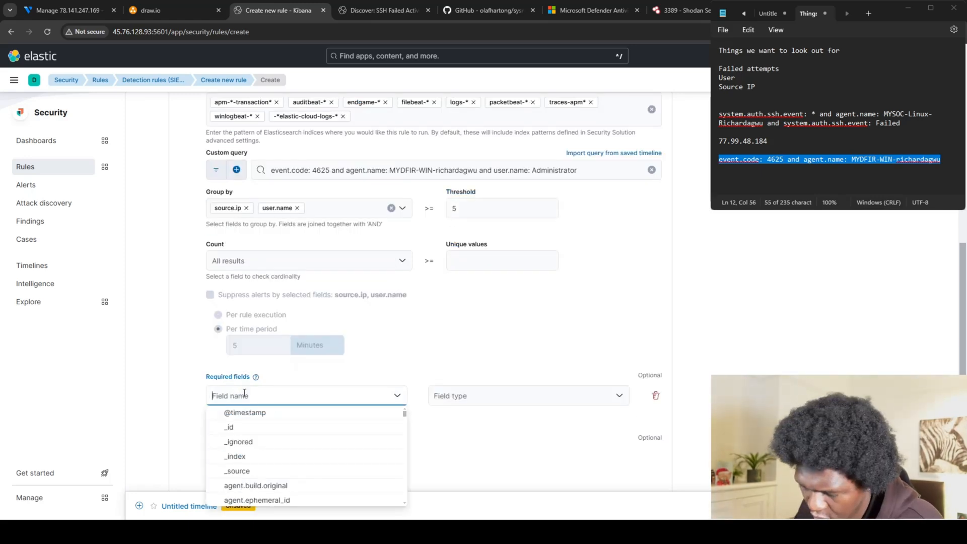
{"action": "type", "text": "source"}
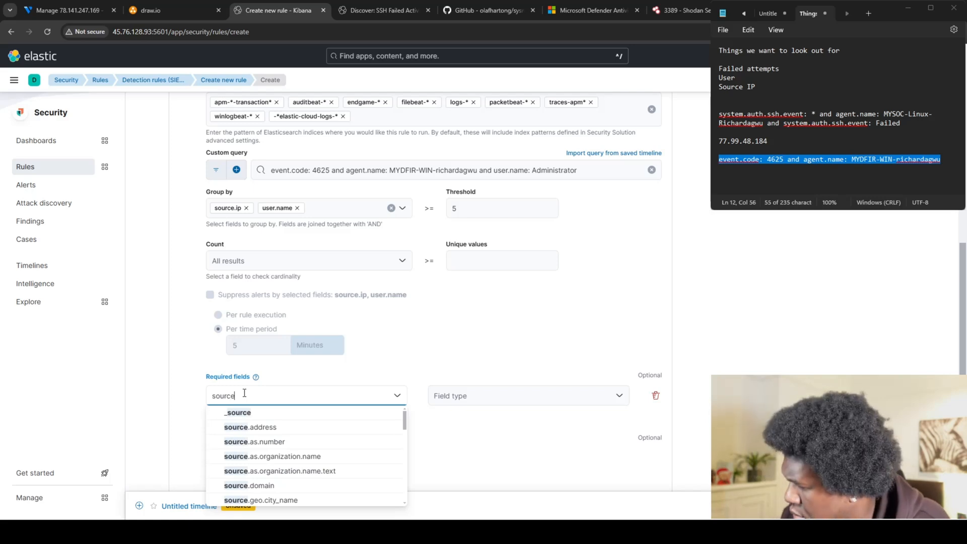
{"action": "type", "text": ".ip"}
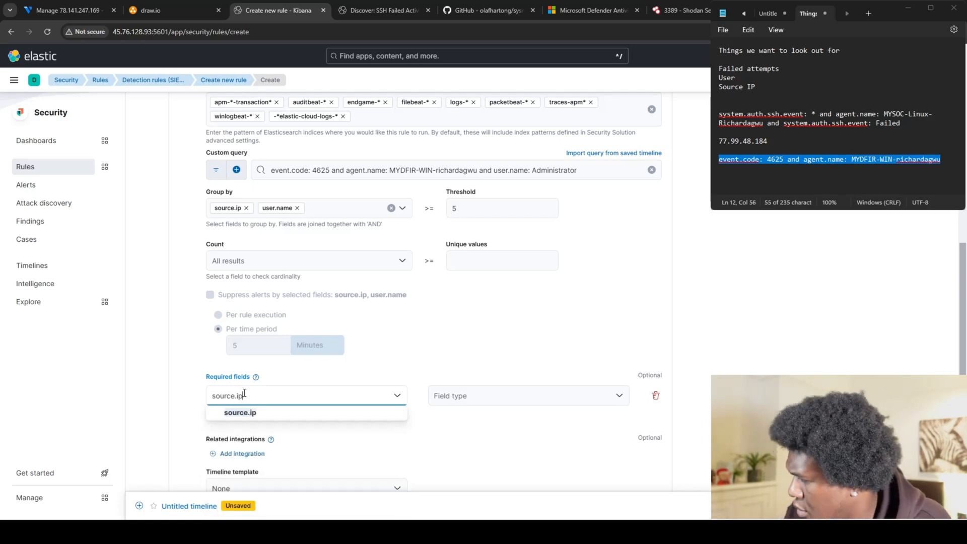
{"action": "left_click", "coordinate": [255, 420]}
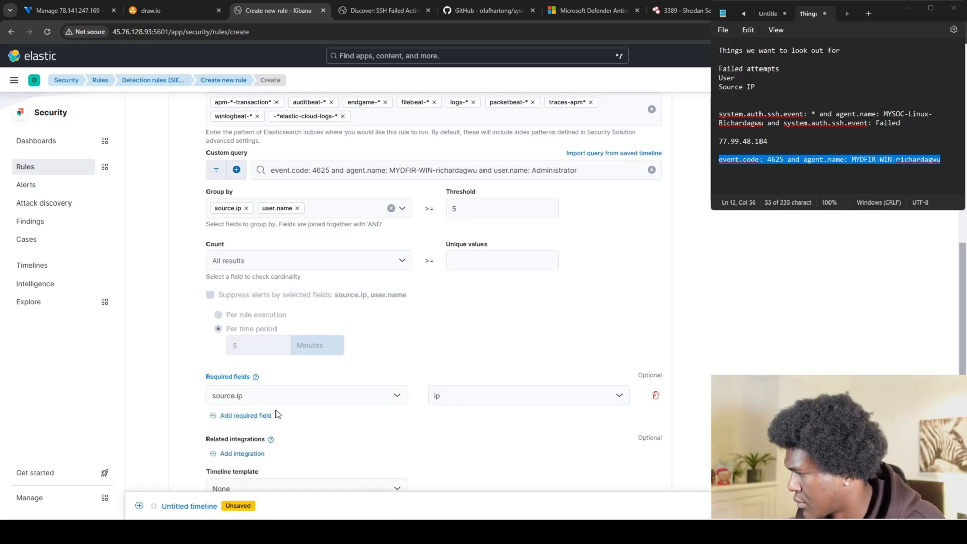
Add user.name as a second required field below source.ip
{"action": "scroll", "coordinate": [295, 387], "scroll_direction": "down", "scroll_amount": 1}
{"action": "left_click", "coordinate": [244, 365]}
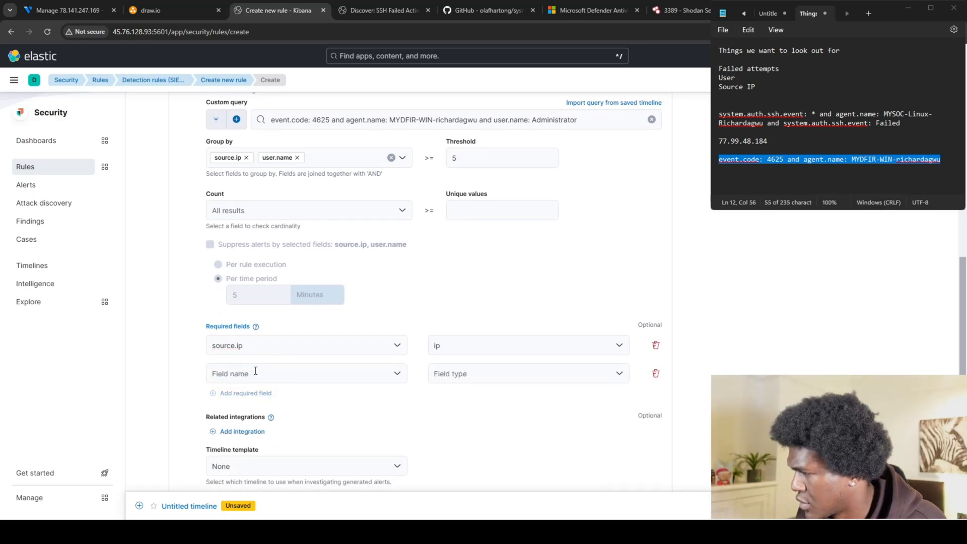
{"action": "left_click", "coordinate": [256, 371]}
{"action": "type", "text": "user"}
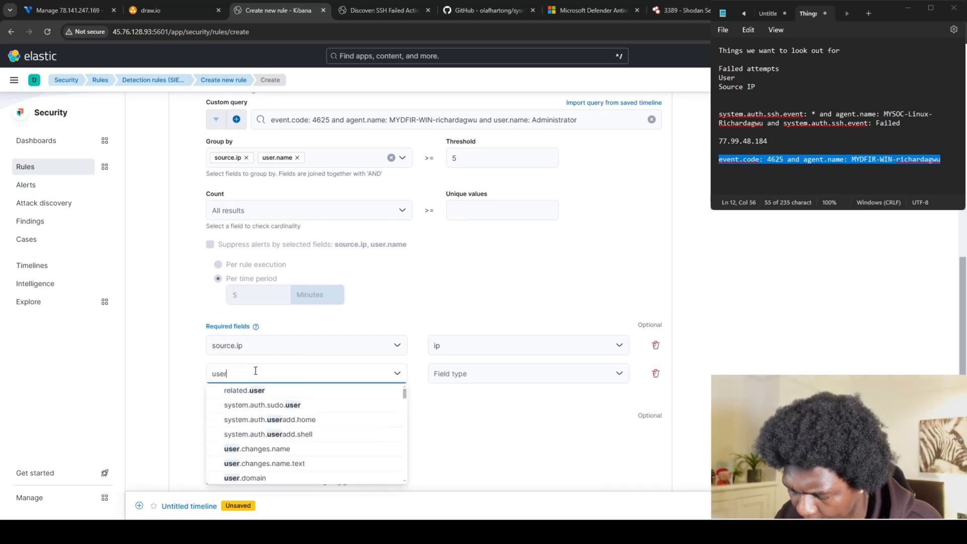
{"action": "type", "text": ".name"}
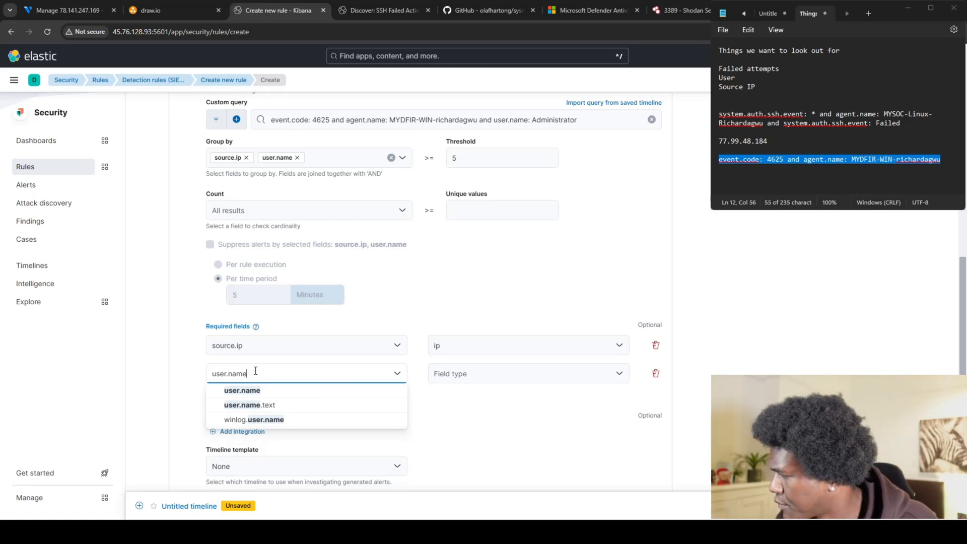
{"action": "left_click", "coordinate": [242, 390]}
Review the rule type, source, query, grouping and required fields, and continue to the About rule section
{"action": "scroll", "coordinate": [398, 410], "scroll_direction": "down", "scroll_amount": 2}
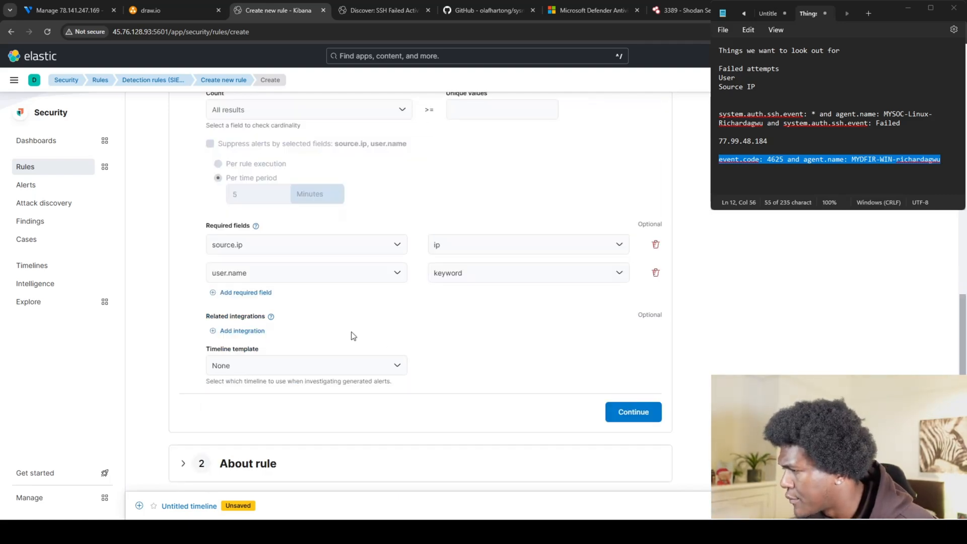
{"action": "scroll", "coordinate": [396, 361], "scroll_direction": "up", "scroll_amount": 6}
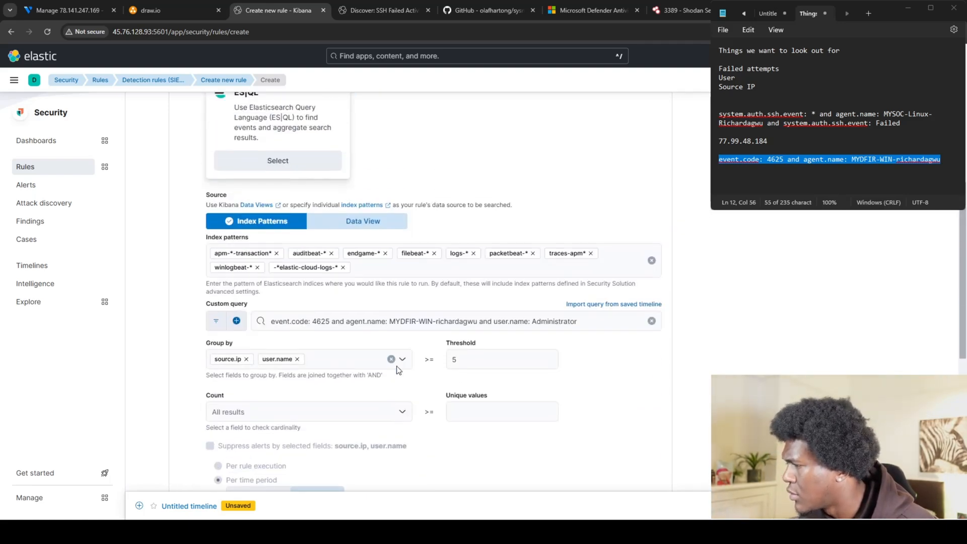
{"action": "scroll", "coordinate": [412, 362], "scroll_direction": "up", "scroll_amount": 2}
{"action": "scroll", "coordinate": [412, 362], "scroll_direction": "down", "scroll_amount": 4}
{"action": "scroll", "coordinate": [412, 362], "scroll_direction": "up", "scroll_amount": 6}
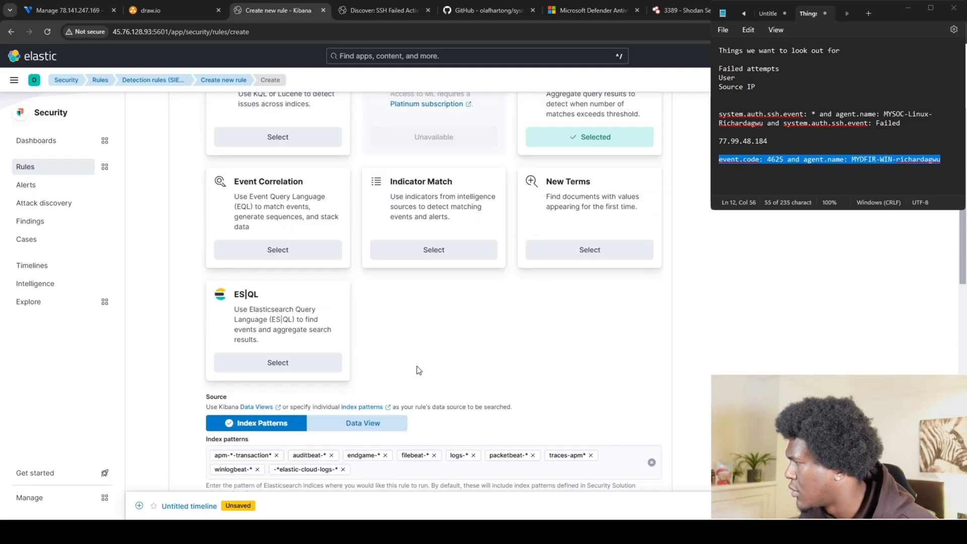
{"action": "scroll", "coordinate": [418, 370], "scroll_direction": "up", "scroll_amount": 3}
{"action": "scroll", "coordinate": [416, 371], "scroll_direction": "down", "scroll_amount": 11}
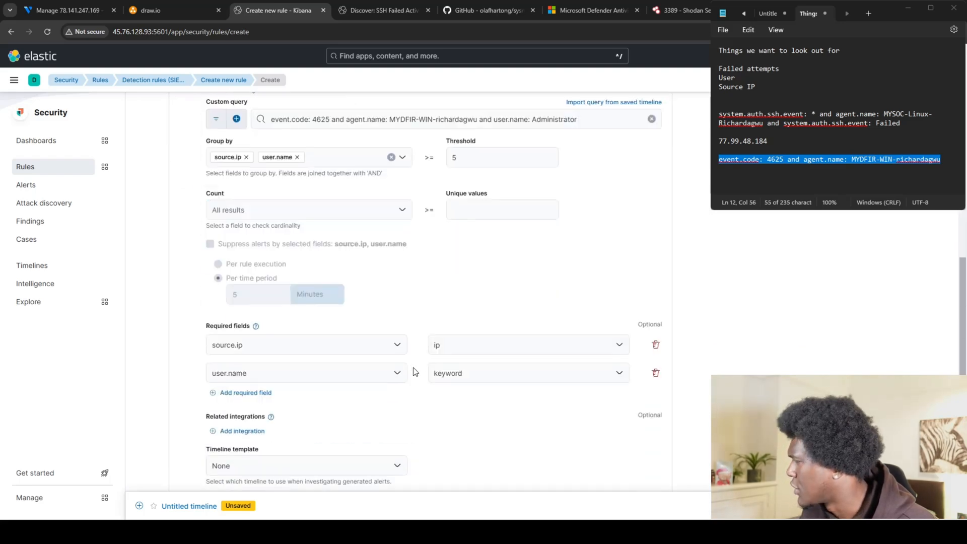
{"action": "scroll", "coordinate": [415, 372], "scroll_direction": "down", "scroll_amount": 4}
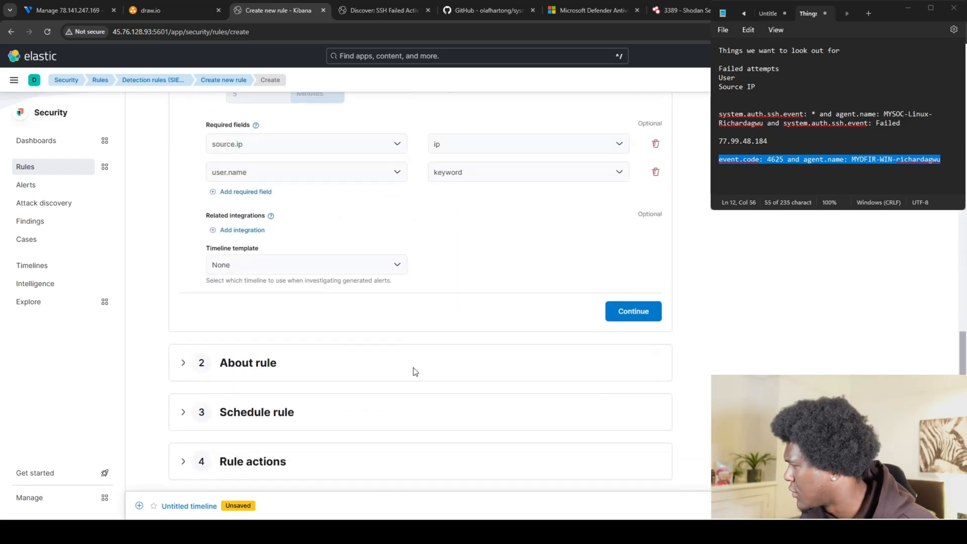
{"action": "left_click", "coordinate": [633, 303]}
Name the rule MySOC-RDP-Brute-Force-Attempt- followed by the owner's name, correctly spelled
{"action": "left_click", "coordinate": [363, 312]}
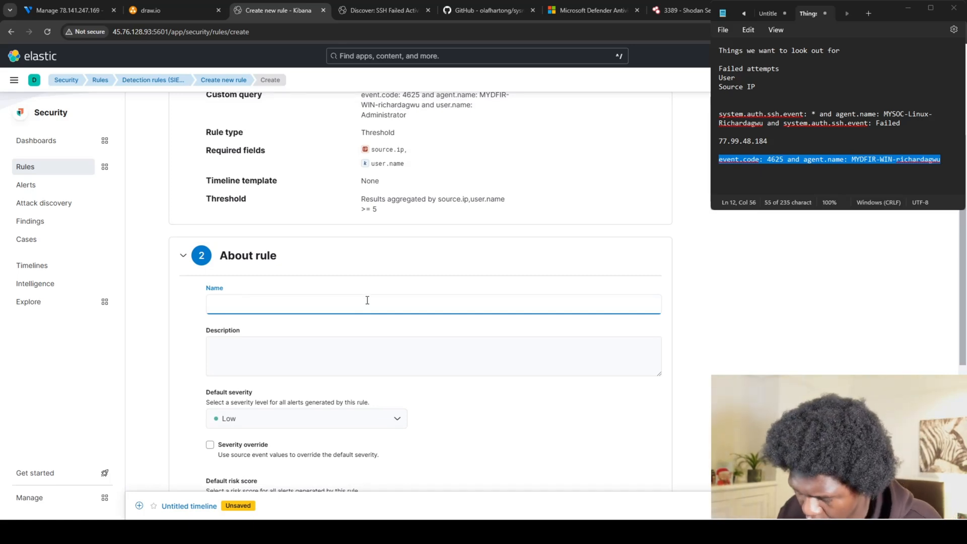
{"action": "type", "text": "SOC-"}
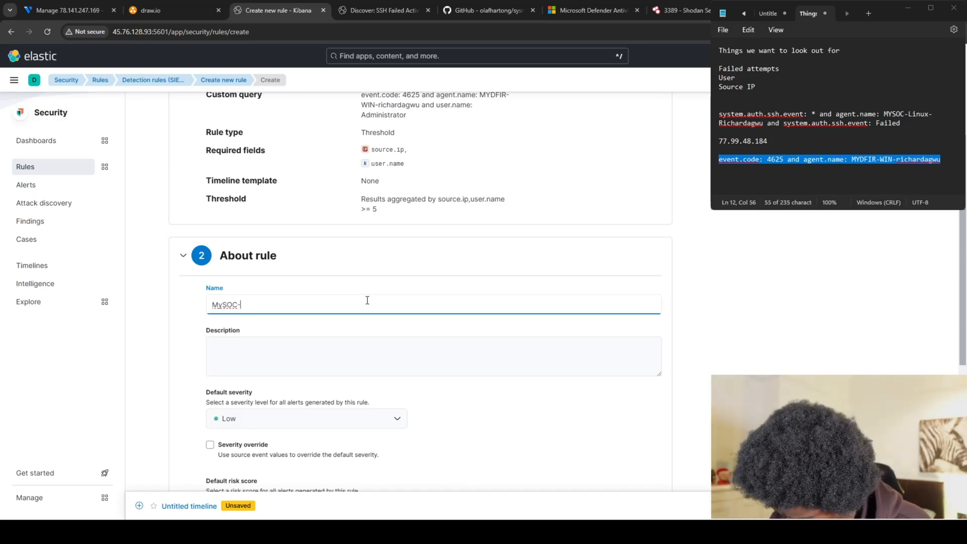
{"action": "type", "text": "RDP-Brute-Force-At"}
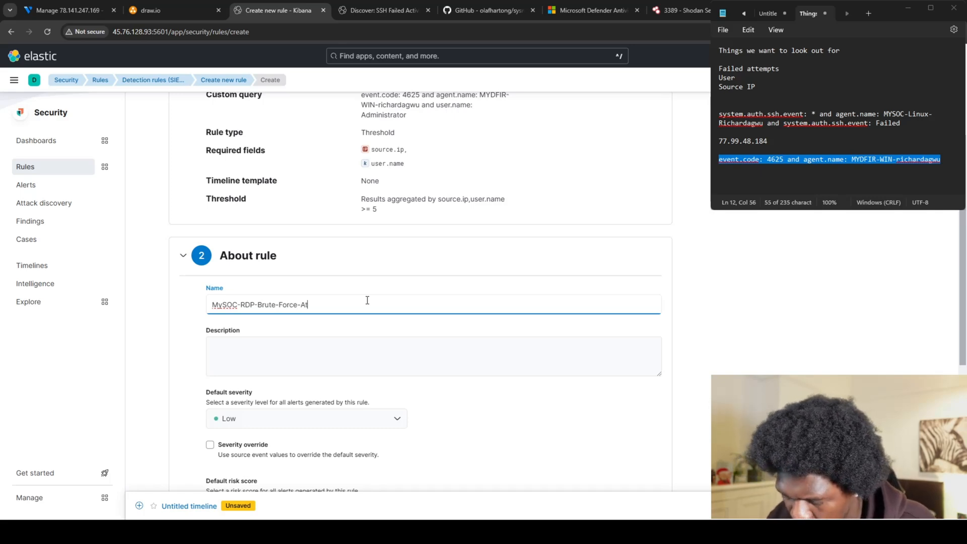
{"action": "type", "text": "empt-Ricghardagwu"}
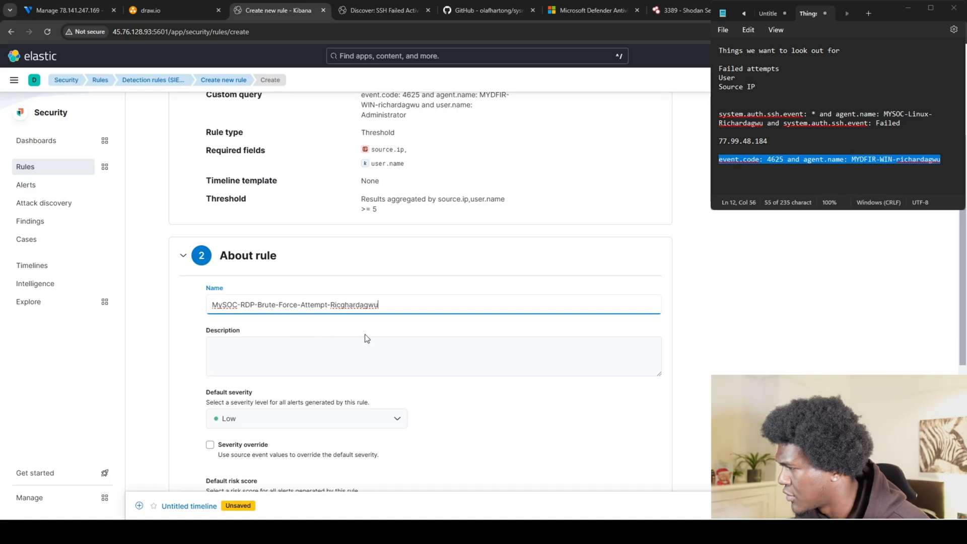
{"action": "left_click", "coordinate": [346, 306]}
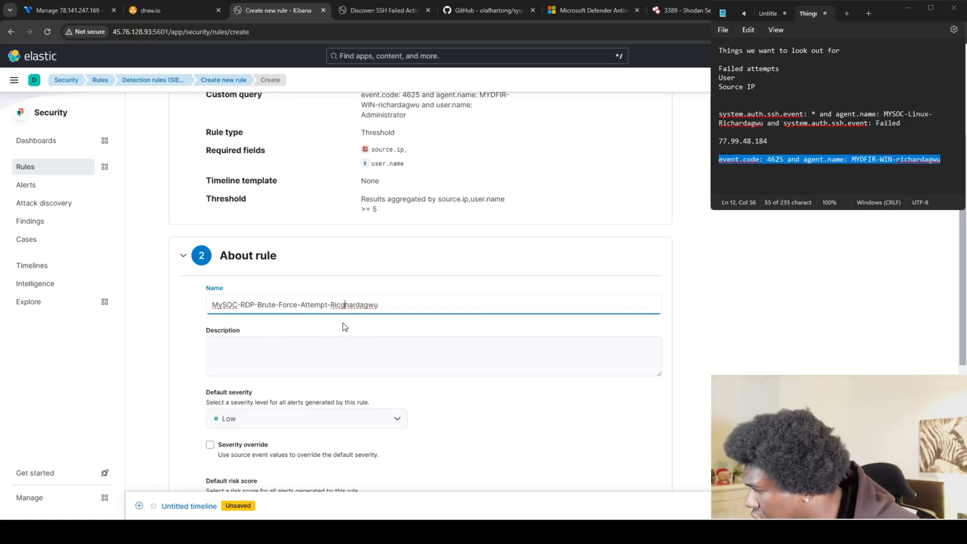
{"action": "key", "text": "BackSpace"}
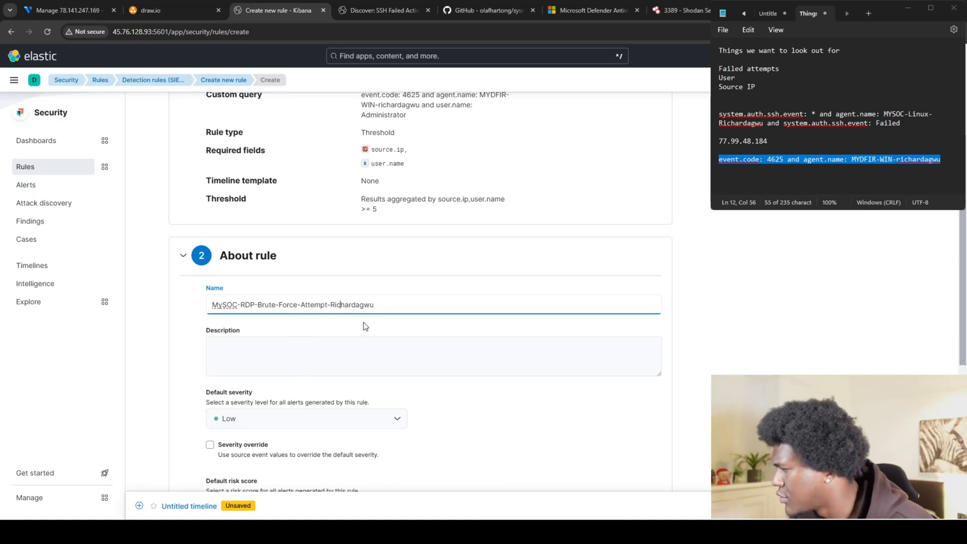
Enter the rule description "This rule detects a failed authentication towards the account: Administrator", checking the account name against the rule definition
{"action": "left_click", "coordinate": [346, 339]}
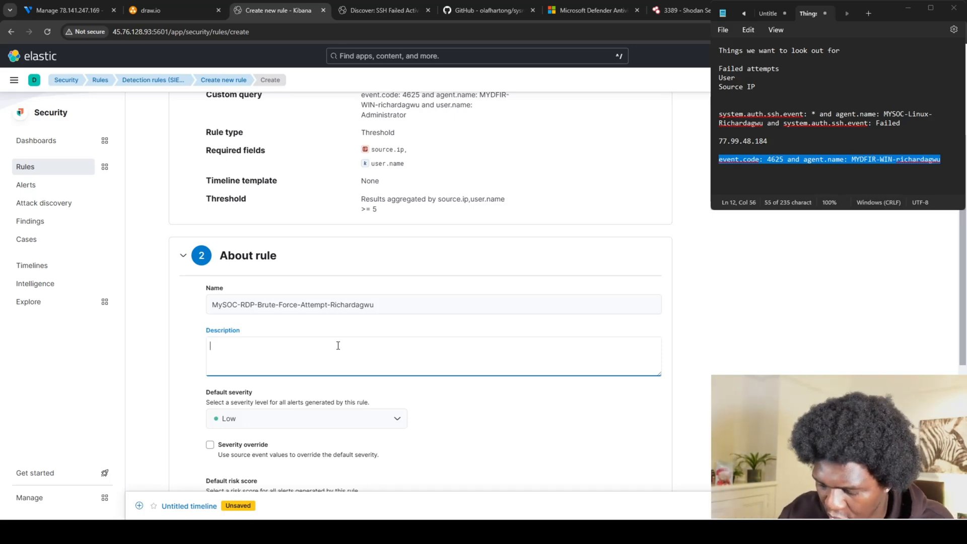
{"action": "type", "text": "is rule d"}
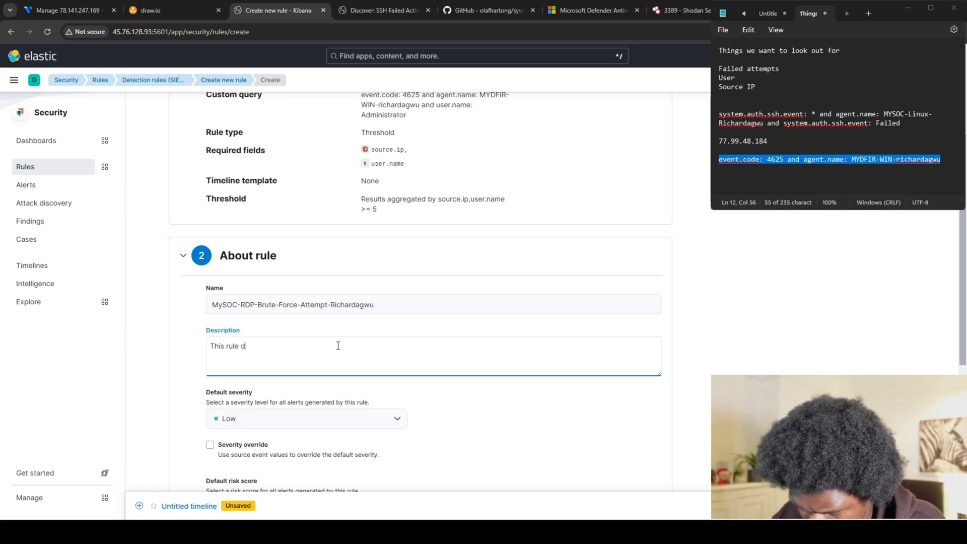
{"action": "type", "text": "etects"}
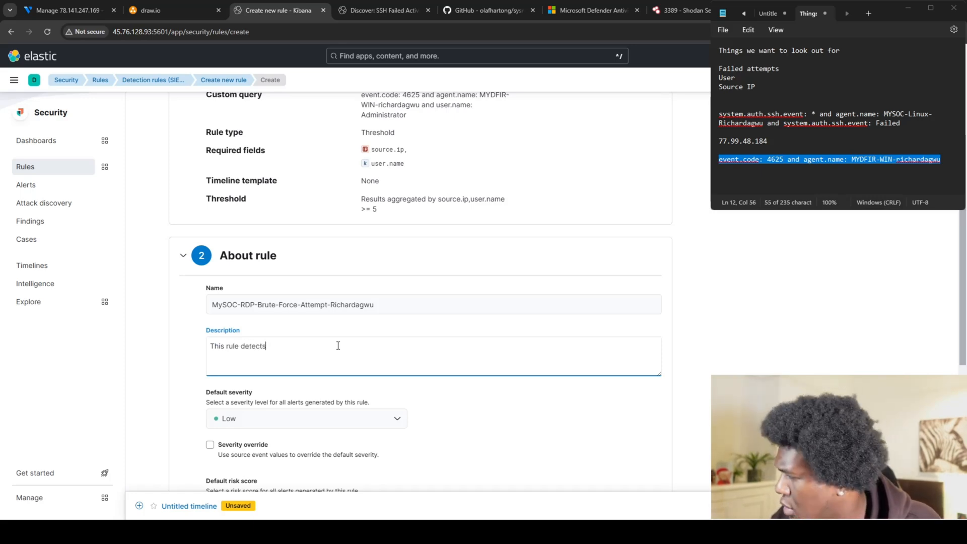
{"action": "type", "text": " a failed authent"}
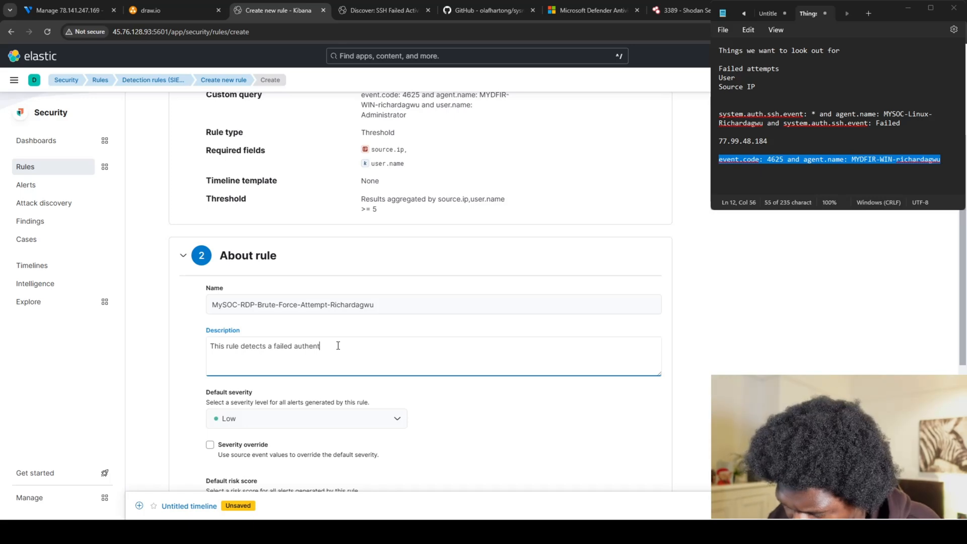
{"action": "type", "text": "icatio"}
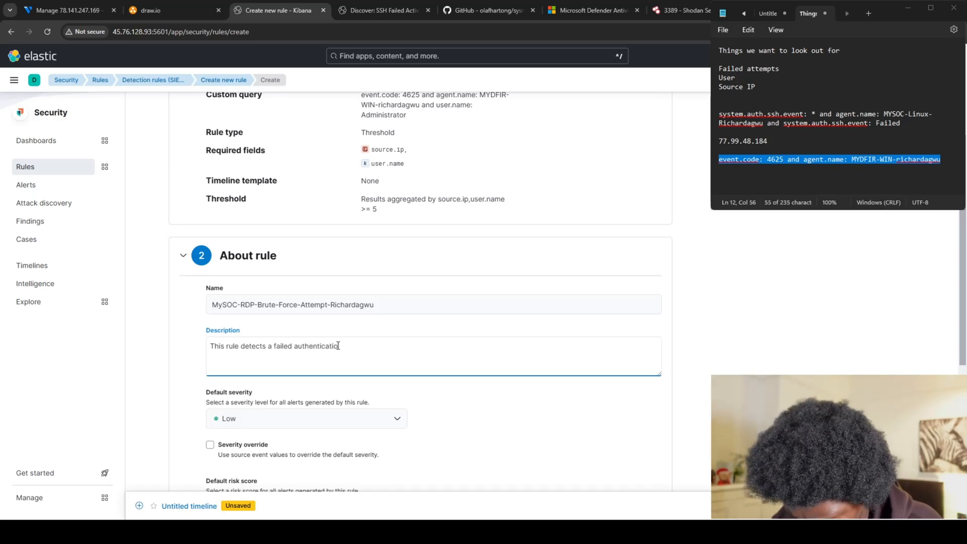
{"action": "type", "text": "n towar"}
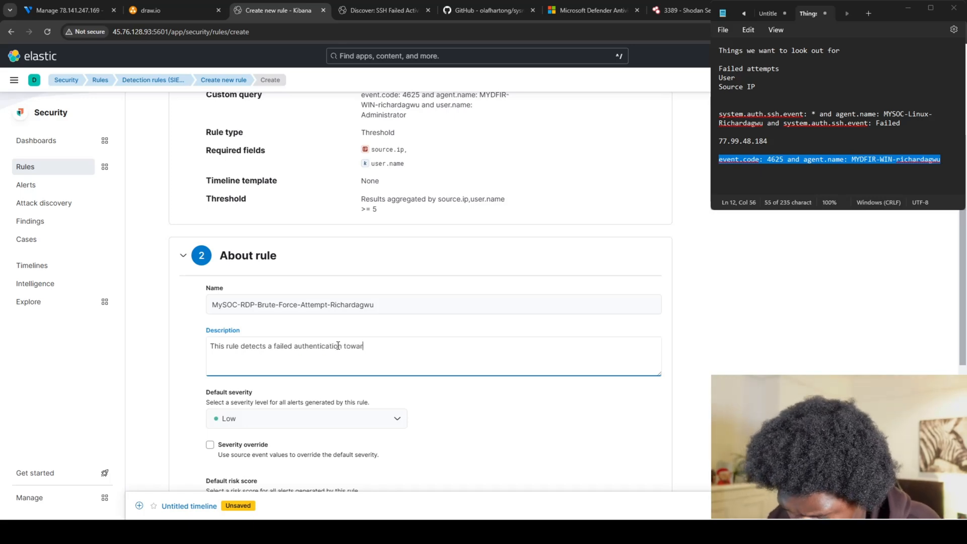
{"action": "type", "text": "ds the "}
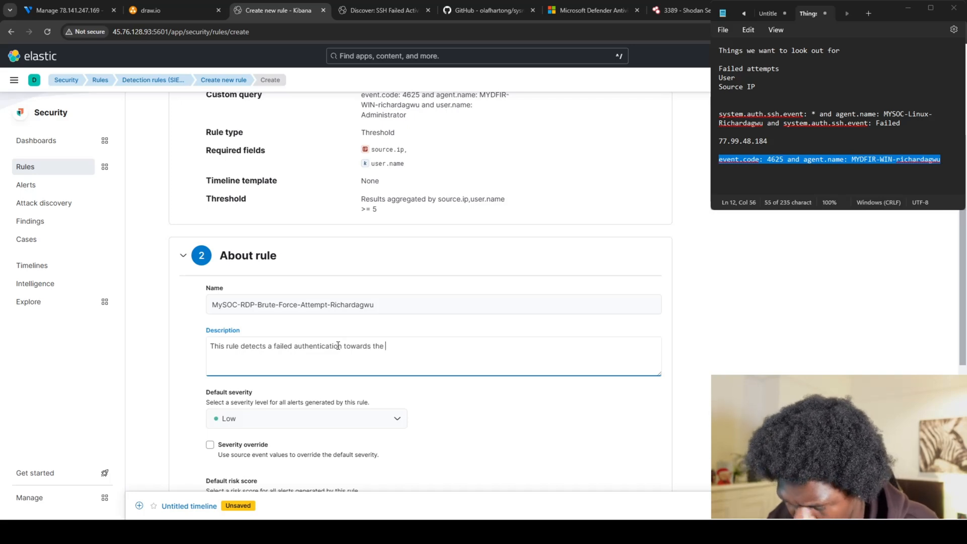
{"action": "type", "text": "account"}
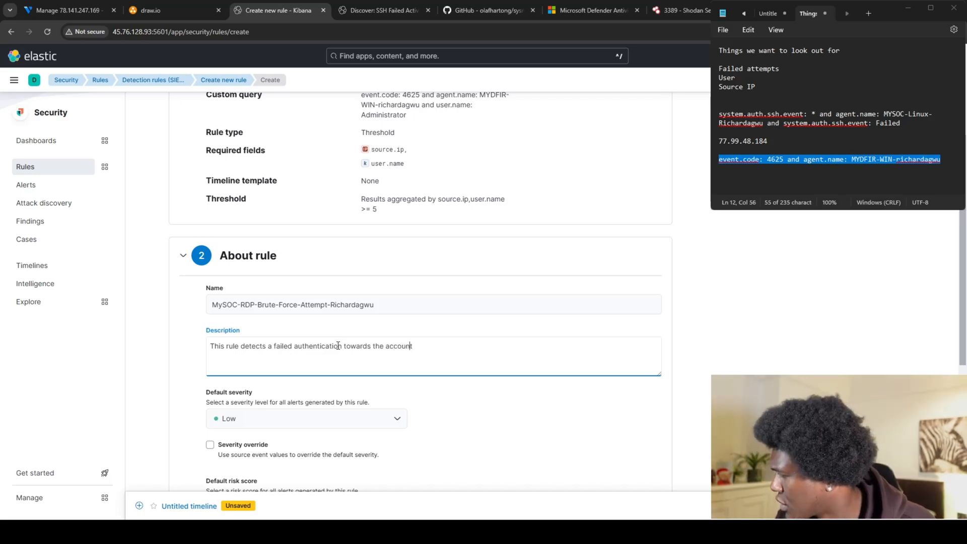
{"action": "type", "text": ": "}
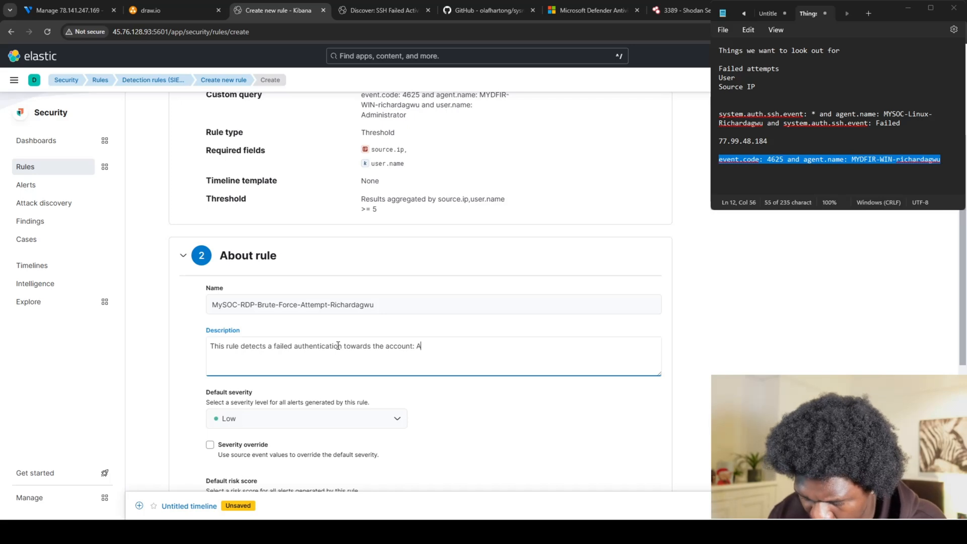
{"action": "type", "text": "Ad"}
{"action": "scroll", "coordinate": [522, 335], "scroll_direction": "up", "scroll_amount": 4}
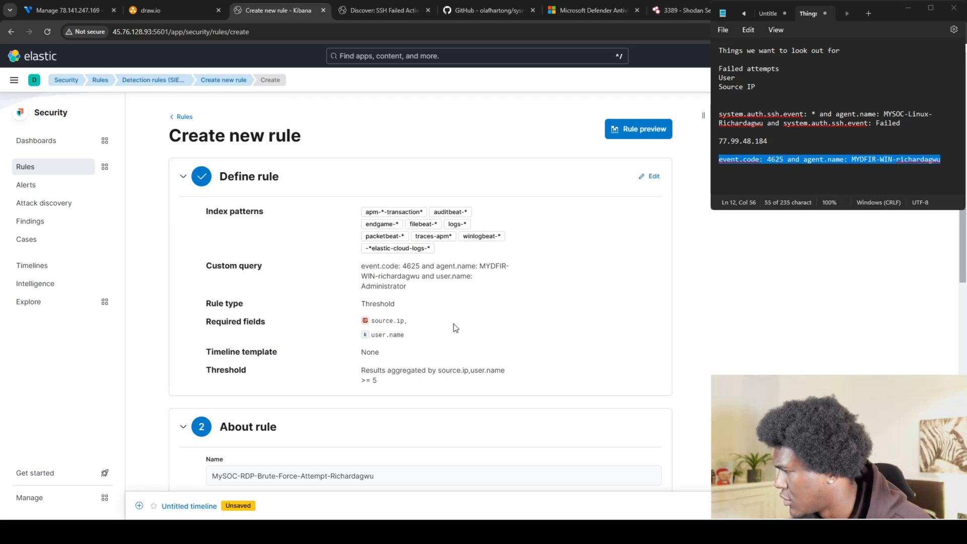
{"action": "scroll", "coordinate": [459, 327], "scroll_direction": "down", "scroll_amount": 3}
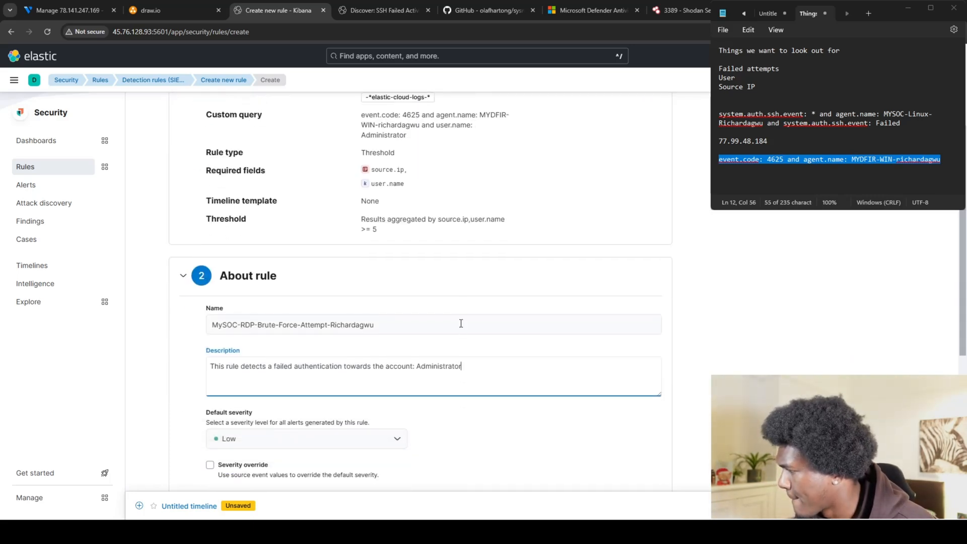
Set the rule's default severity to Medium
{"action": "scroll", "coordinate": [462, 325], "scroll_direction": "down", "scroll_amount": 2}
{"action": "scroll", "coordinate": [461, 323], "scroll_direction": "down", "scroll_amount": 2}
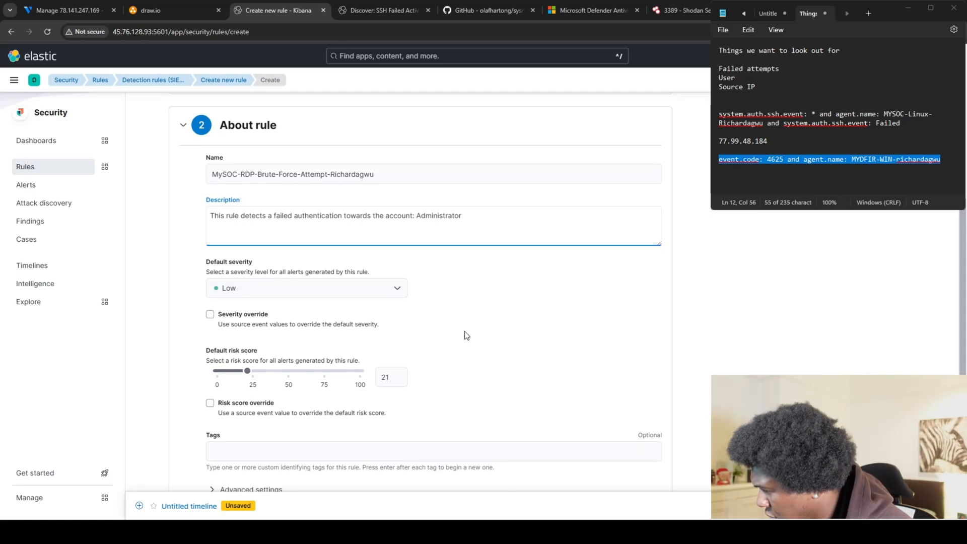
{"action": "left_click", "coordinate": [401, 290]}
{"action": "left_click", "coordinate": [254, 330]}
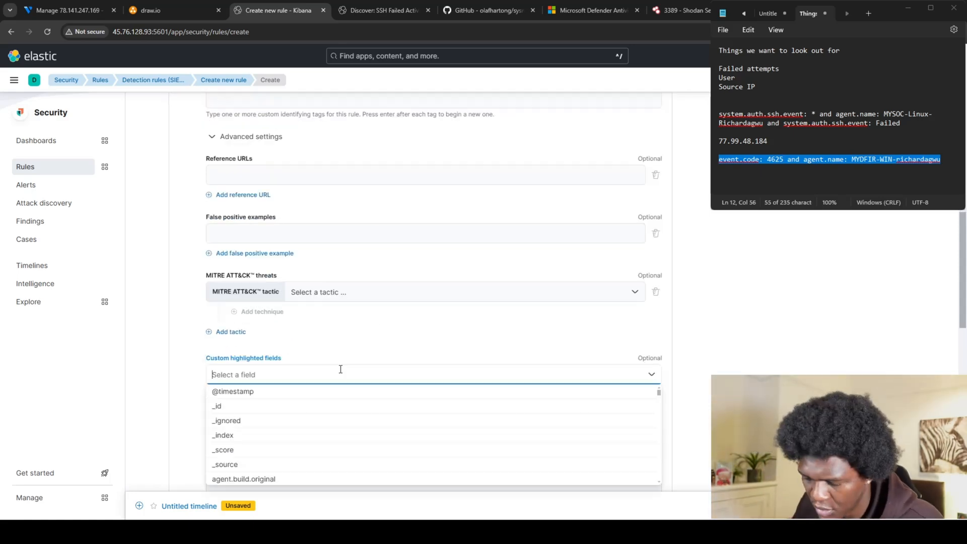
Add source.ip as a custom highlighted field in the advanced settings and continue to the Schedule rule section
{"action": "type", "text": "source"}
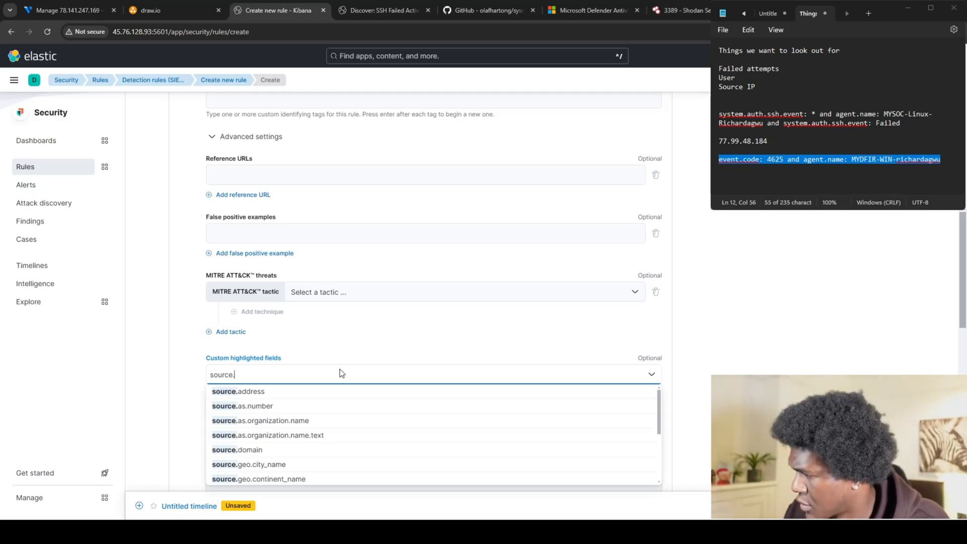
{"action": "type", "text": ".ip"}
{"action": "key", "text": "Return"}
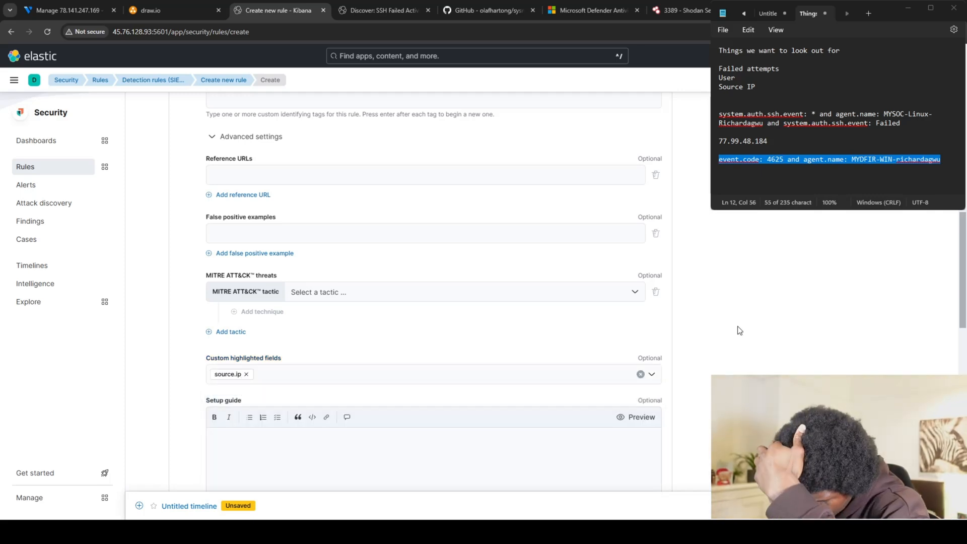
{"action": "scroll", "coordinate": [736, 333], "scroll_direction": "down", "scroll_amount": 5}
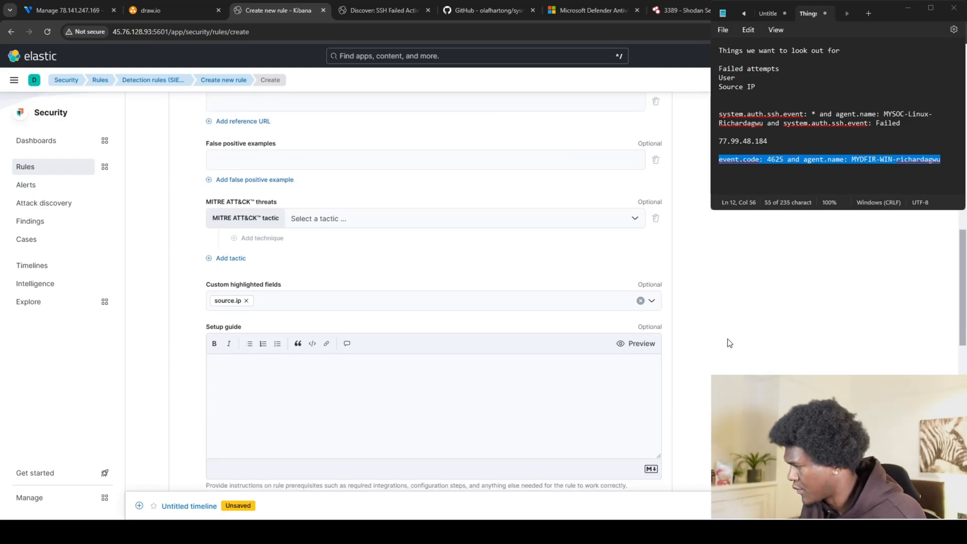
{"action": "scroll", "coordinate": [729, 344], "scroll_direction": "down", "scroll_amount": 4}
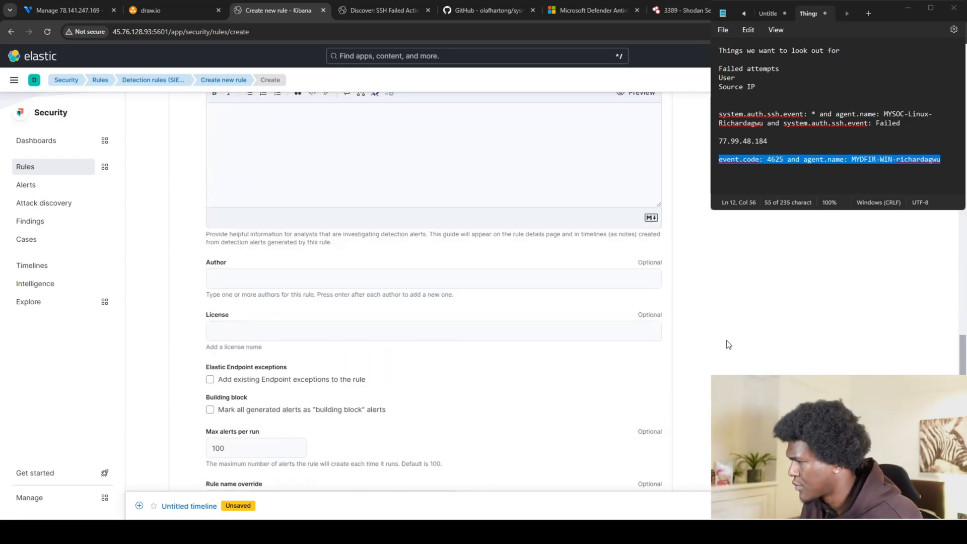
{"action": "scroll", "coordinate": [728, 345], "scroll_direction": "down", "scroll_amount": 3}
{"action": "left_click", "coordinate": [653, 445]}
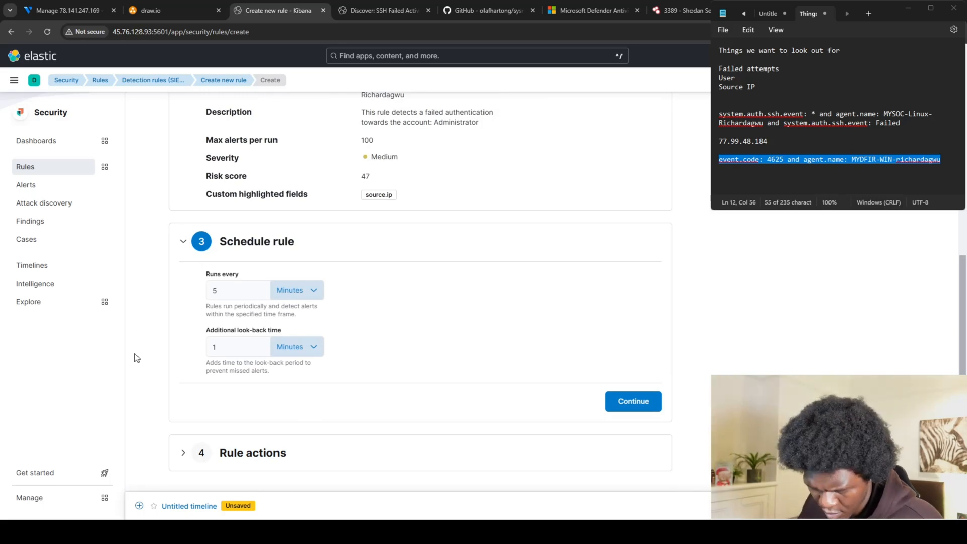
Schedule the rule to run every 1 minute with 5 minutes of additional look-back time, and continue to the rule actions
{"action": "left_click", "coordinate": [222, 291]}
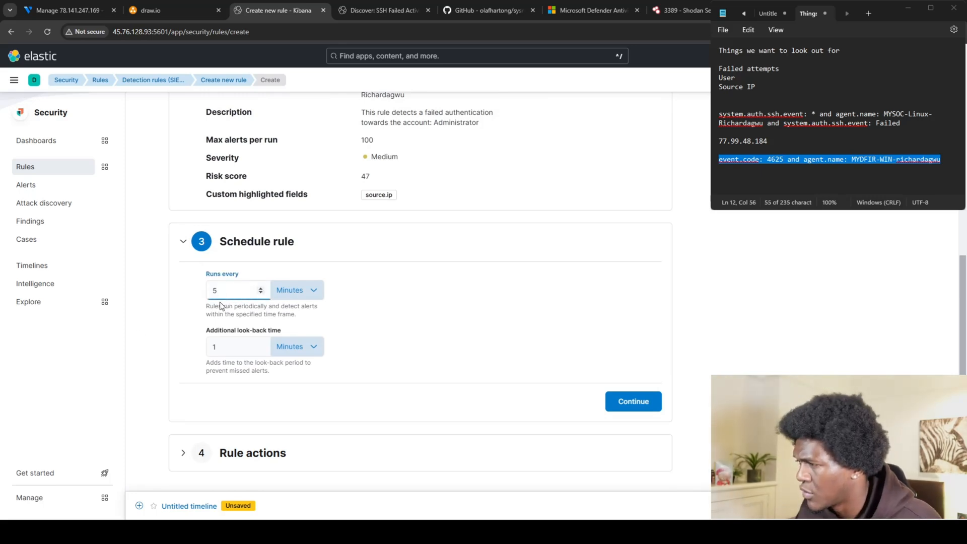
{"action": "key", "text": "BackSpace"}
{"action": "type", "text": "11"}
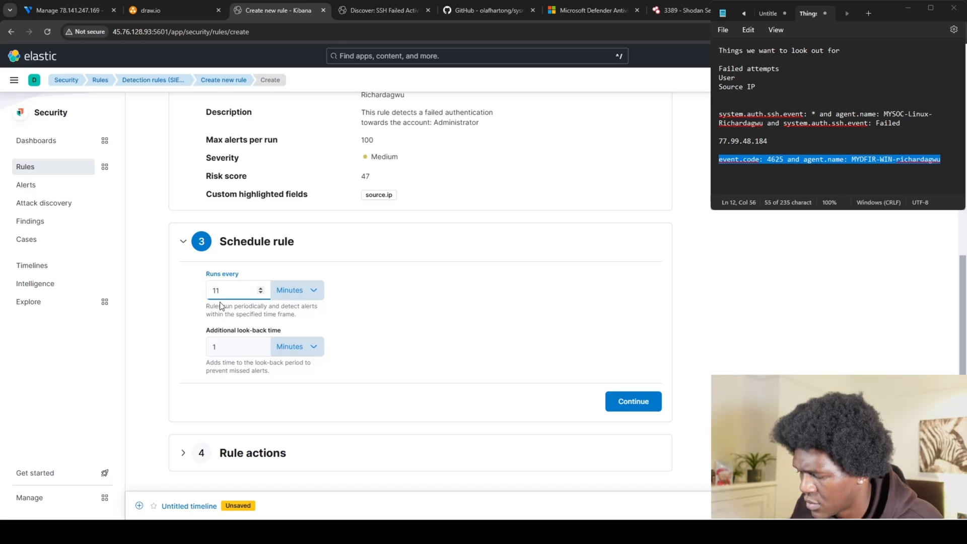
{"action": "key", "text": "BackSpace"}
{"action": "left_click", "coordinate": [225, 352]}
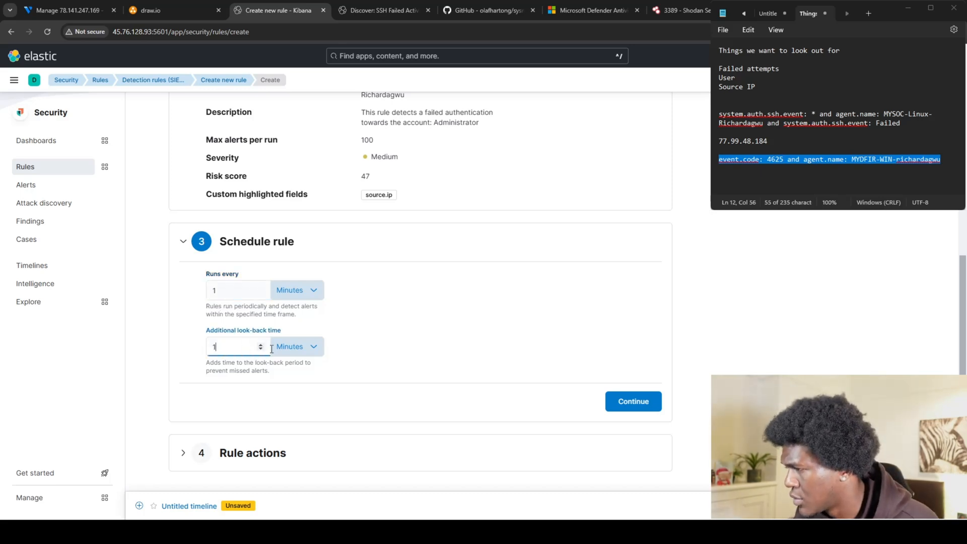
{"action": "key", "text": "BackSpace"}
{"action": "type", "text": "2"}
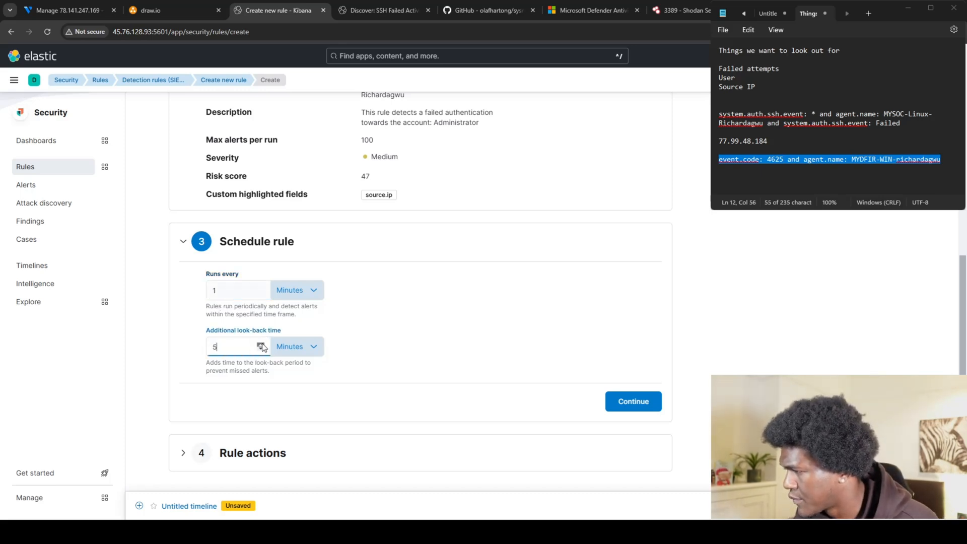
{"action": "scroll", "coordinate": [413, 221], "scroll_direction": "up", "scroll_amount": 2}
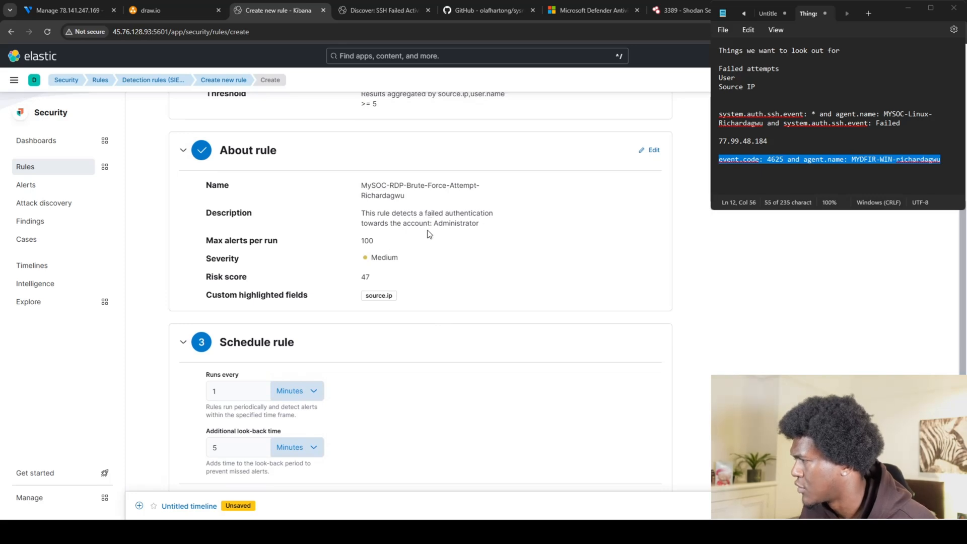
{"action": "scroll", "coordinate": [441, 267], "scroll_direction": "down", "scroll_amount": 2}
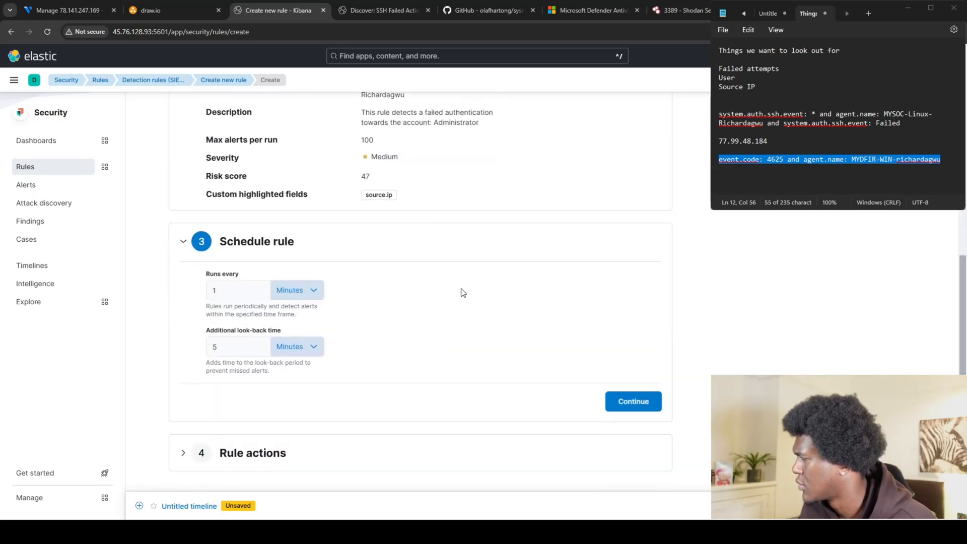
{"action": "left_click", "coordinate": [625, 401]}
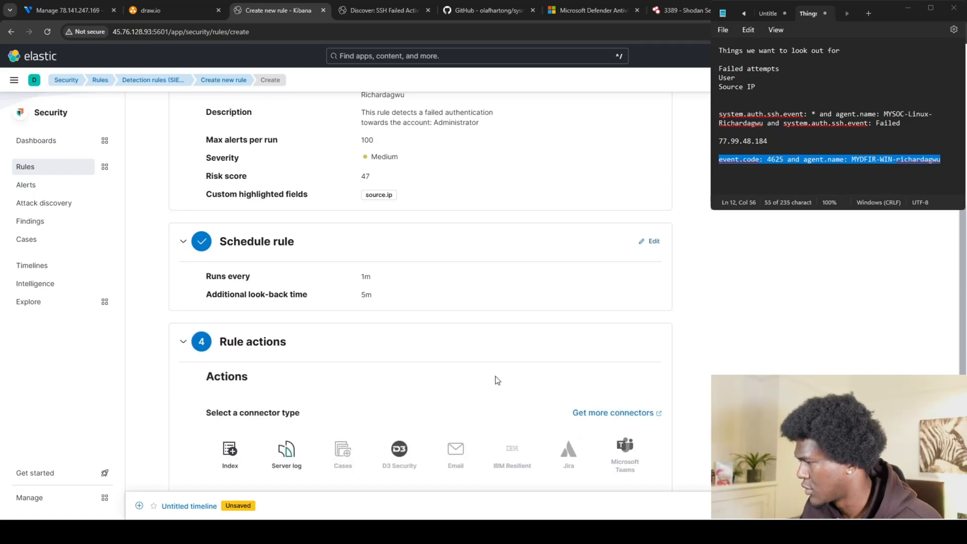
Create and enable the rule without adding any connector or response action
{"action": "scroll", "coordinate": [491, 363], "scroll_direction": "down", "scroll_amount": 5}
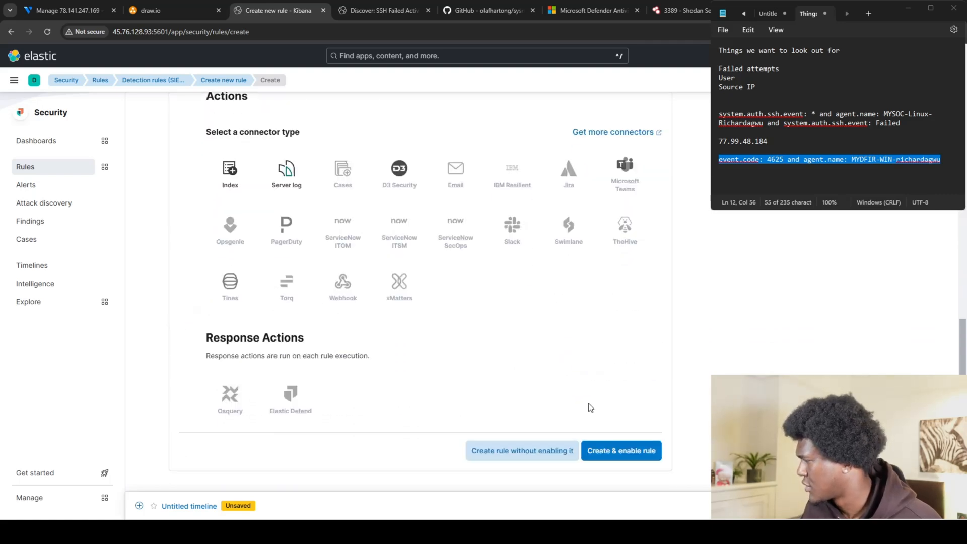
{"action": "scroll", "coordinate": [546, 397], "scroll_direction": "up", "scroll_amount": 4}
{"action": "scroll", "coordinate": [483, 356], "scroll_direction": "down", "scroll_amount": 4}
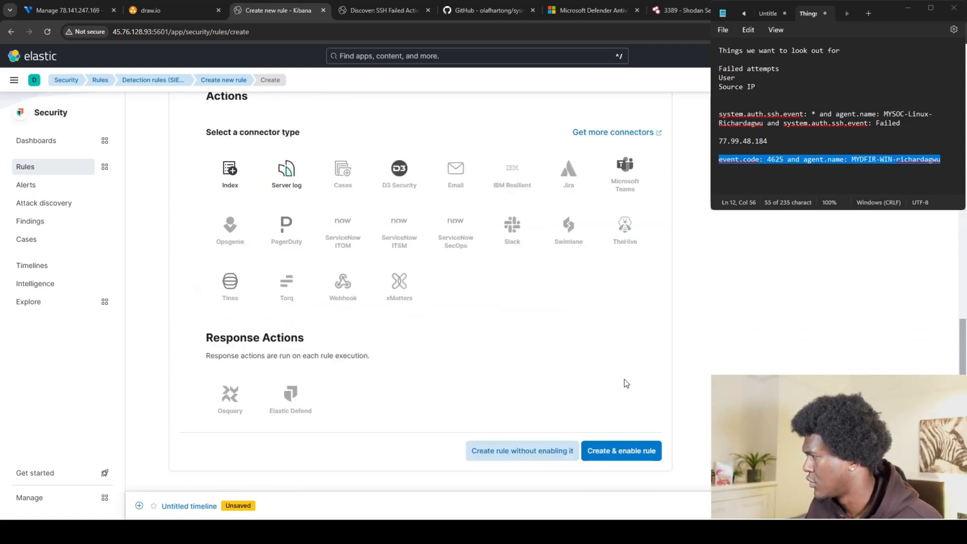
{"action": "left_click", "coordinate": [629, 447]}
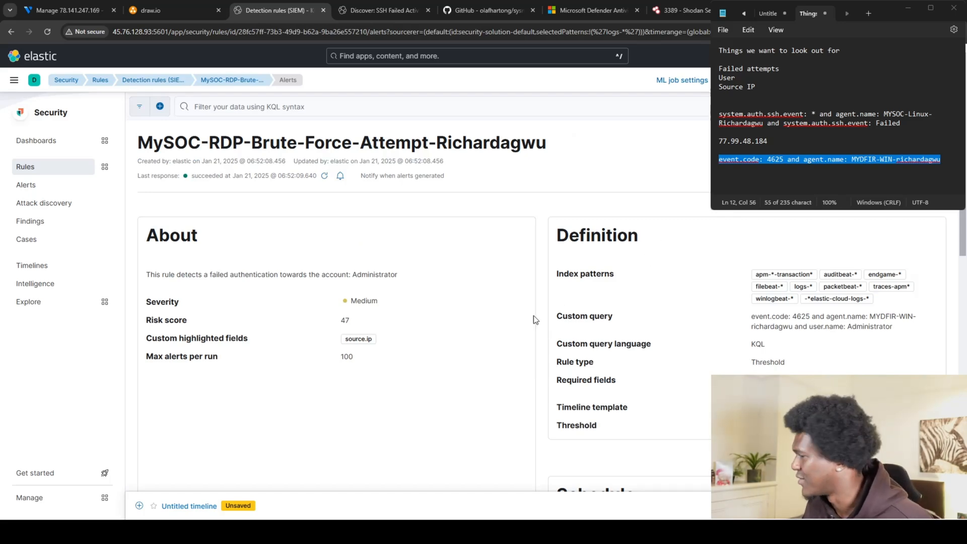
Start a new map from the Authentication Activity dashboard and filter it by event.code: 4625 and the Windows server's agent name
{"action": "left_click", "coordinate": [77, 312]}
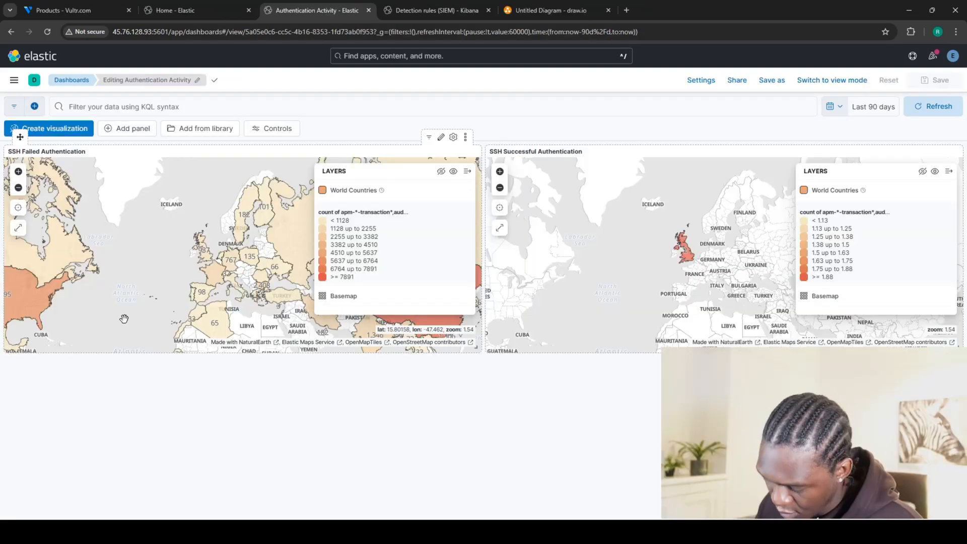
{"action": "mouse_move", "coordinate": [35, 166]}
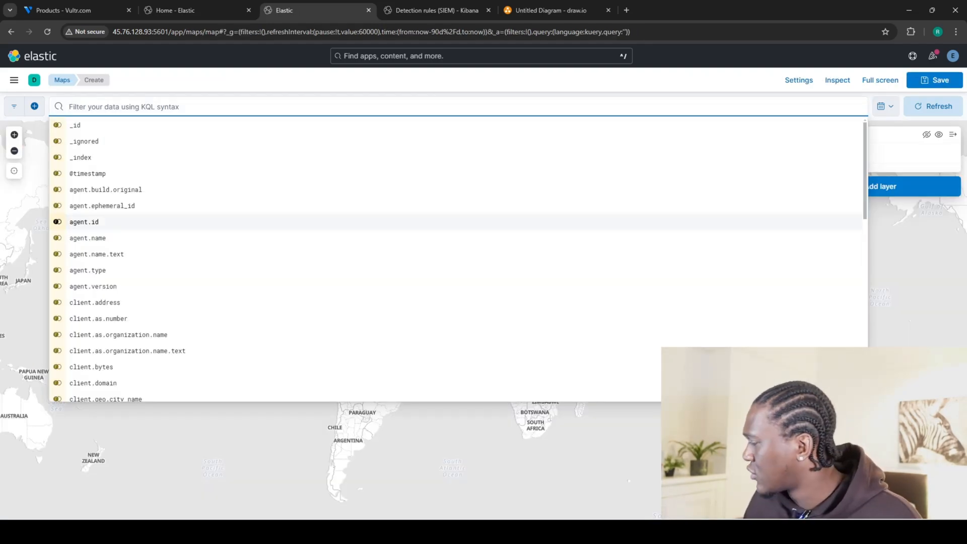
{"action": "key", "text": "alt+Tab"}
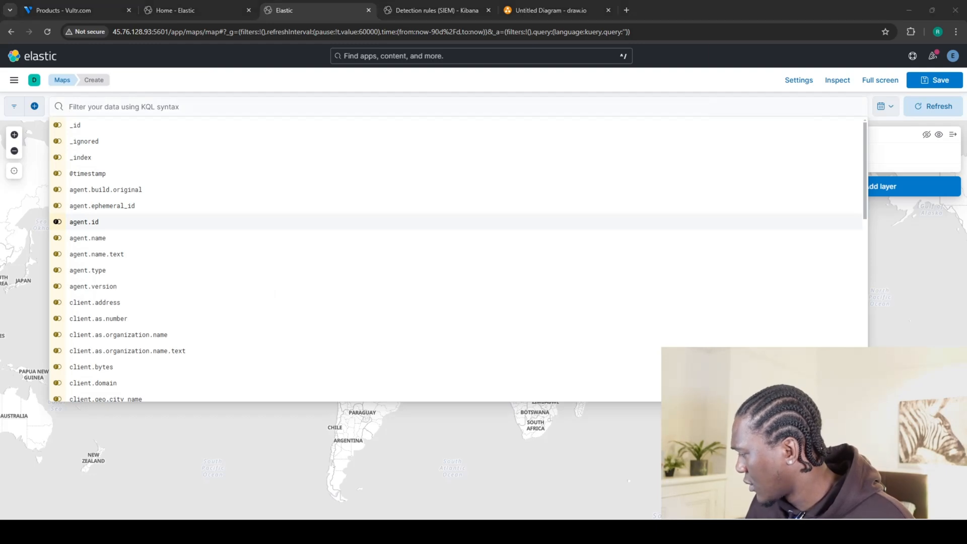
{"action": "left_click_drag", "start_coordinate": [924, 159], "coordinate": [718, 170]}
{"action": "key", "text": "ctrl+c"}
{"action": "left_click", "coordinate": [224, 107]}
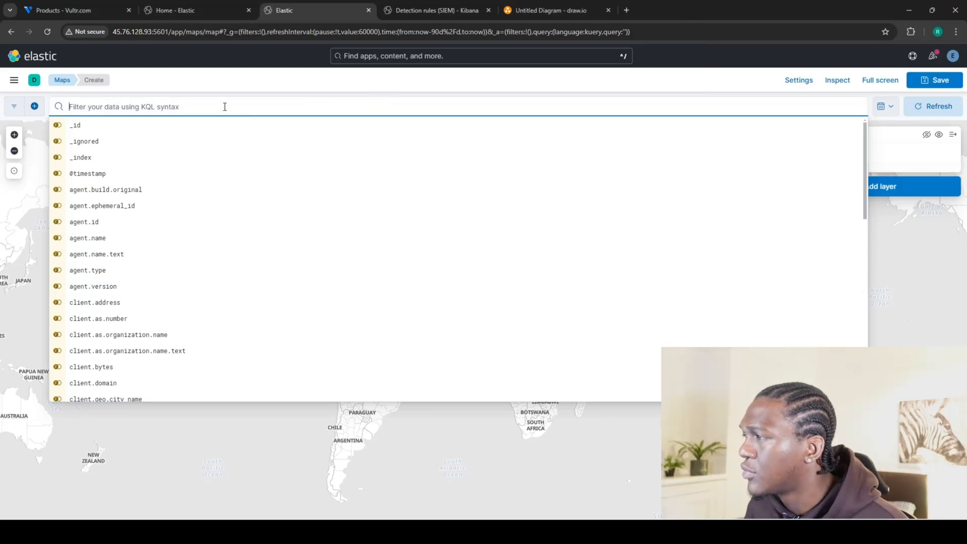
{"action": "key", "text": "ctrl+v"}
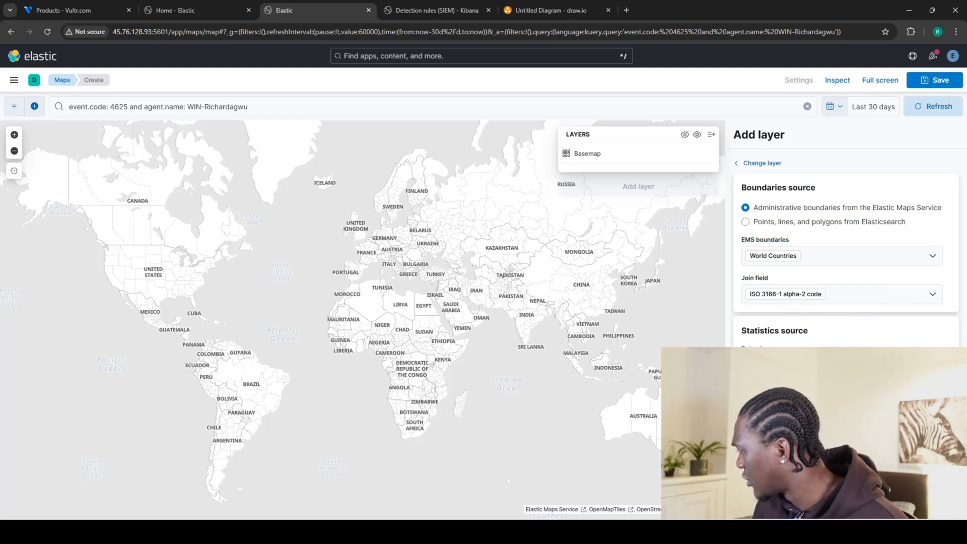
Use source.geo.country_iso_code as the join field of the statistics source and add the World Countries layer to the map
{"action": "left_click", "coordinate": [836, 403]}
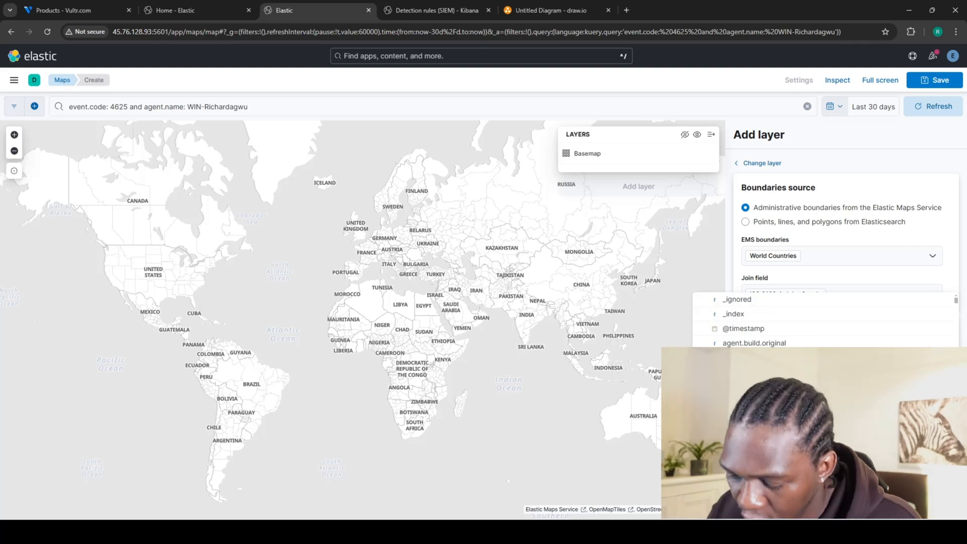
{"action": "type", "text": "source"}
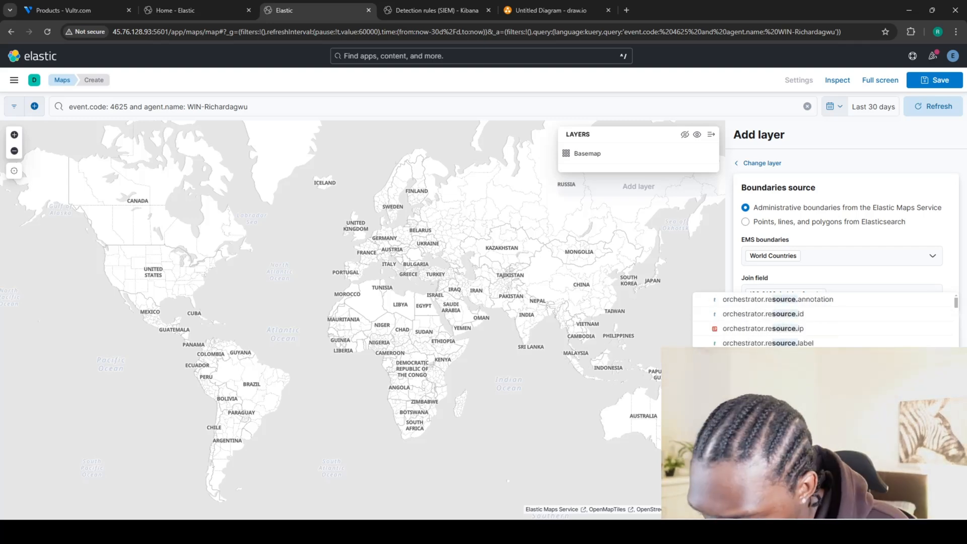
{"action": "type", "text": ".geo"}
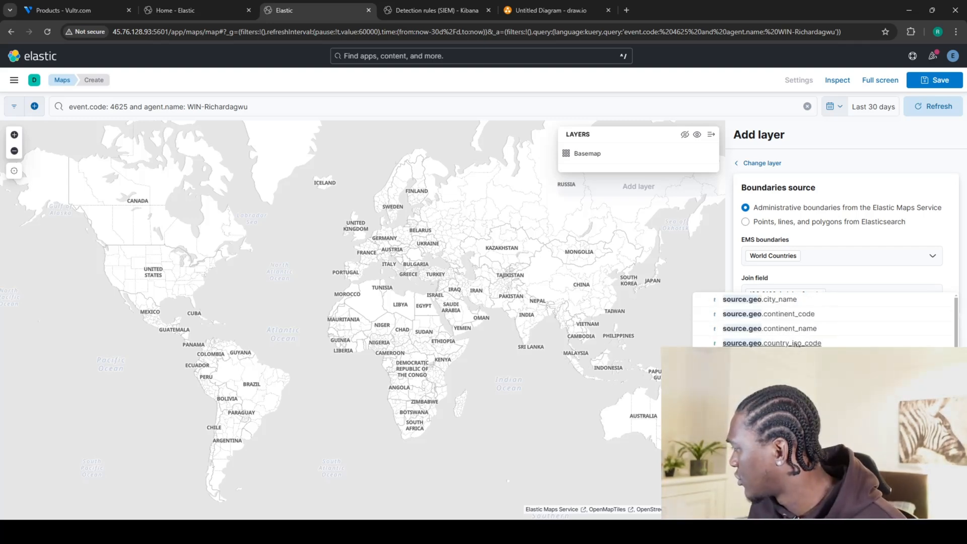
{"action": "left_click", "coordinate": [795, 344]}
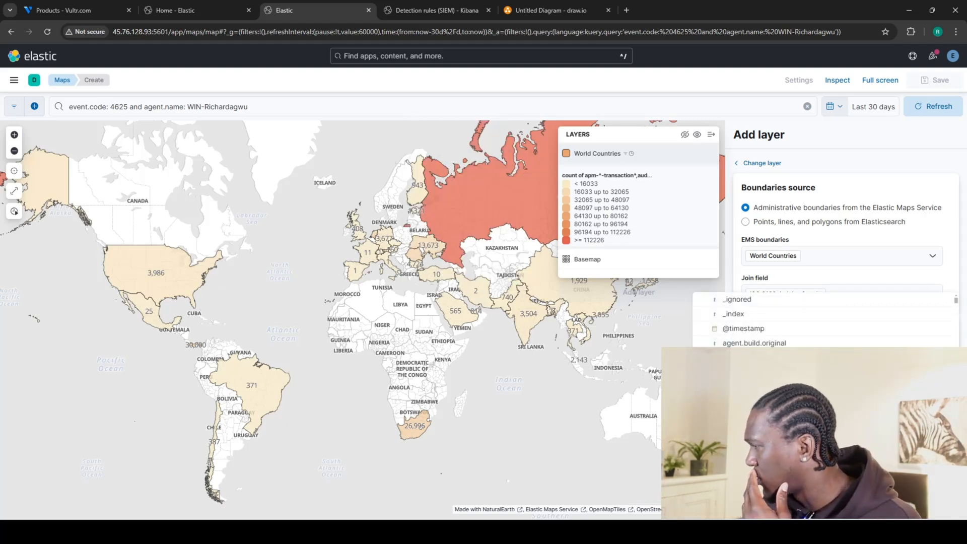
{"action": "left_click", "coordinate": [918, 504]}
Save the map as "RDP Failed Authentication" to the existing Authentication Activity dashboard and go to that dashboard
{"action": "left_click", "coordinate": [936, 81]}
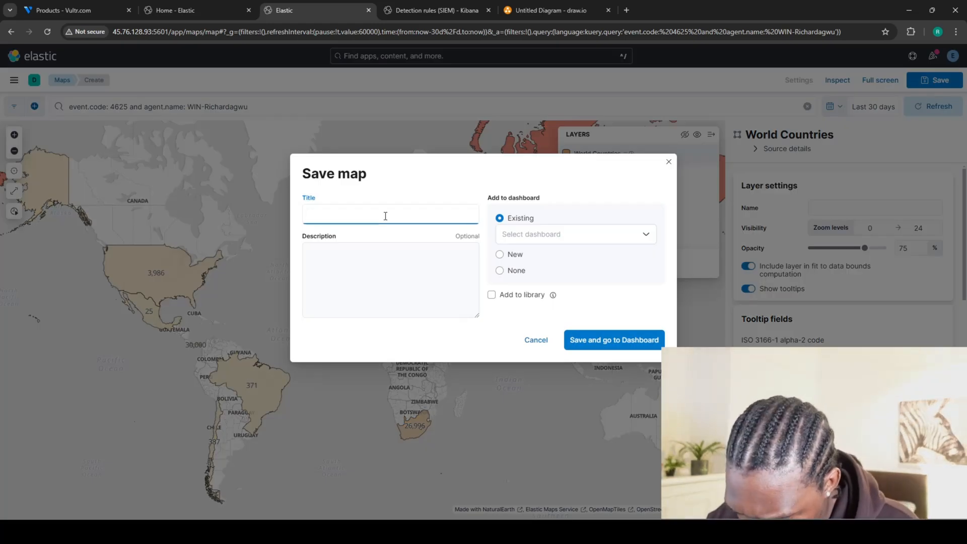
{"action": "type", "text": "RDP Fa"}
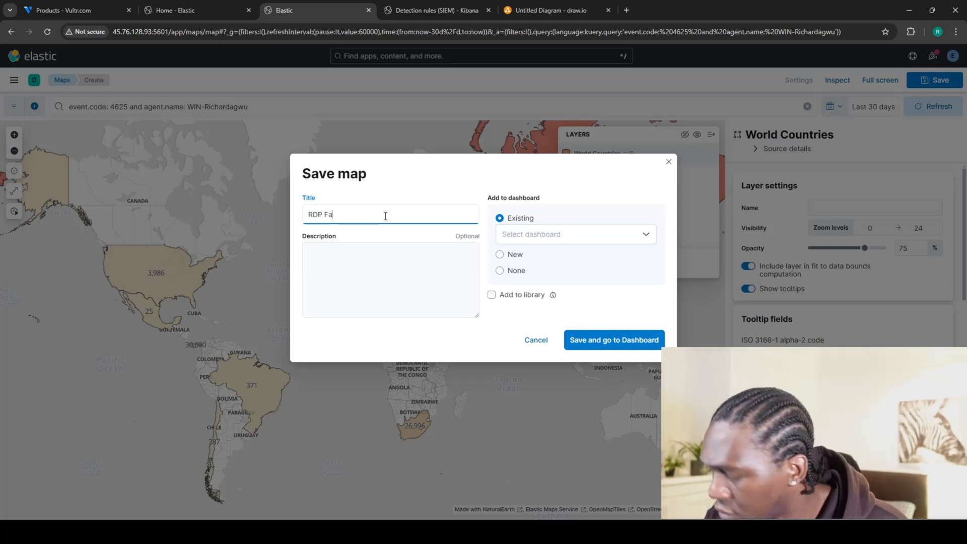
{"action": "type", "text": "iled Authentication"}
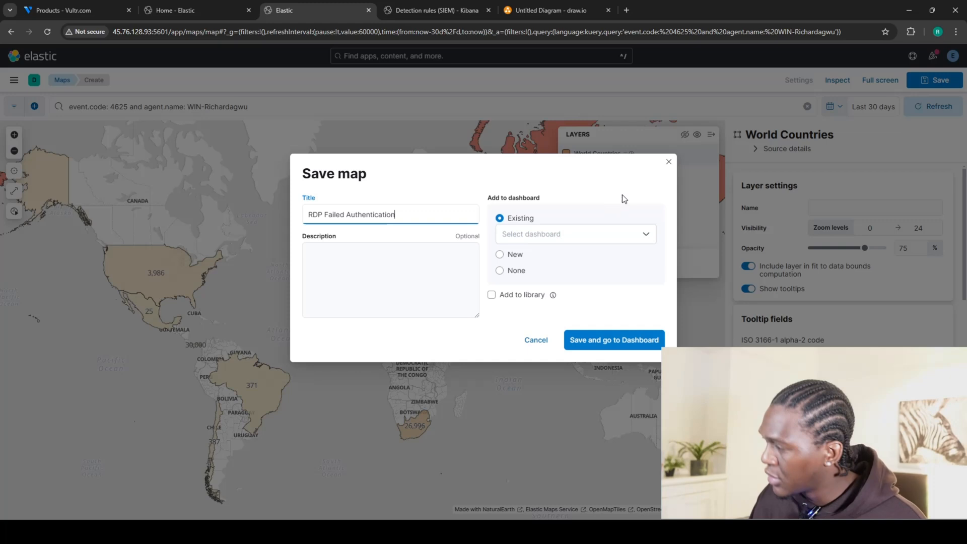
{"action": "left_click", "coordinate": [646, 237]}
{"action": "left_click", "coordinate": [572, 278]}
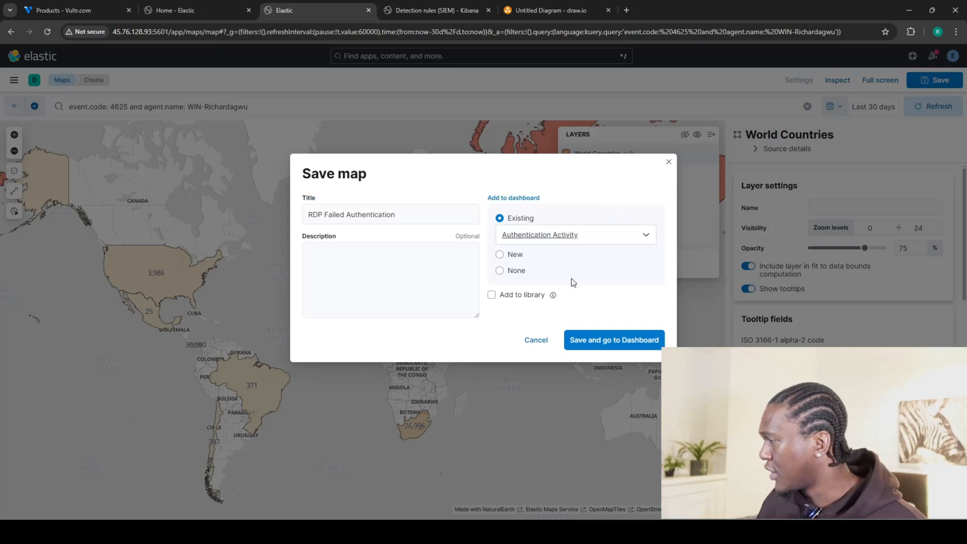
{"action": "left_click", "coordinate": [608, 341]}
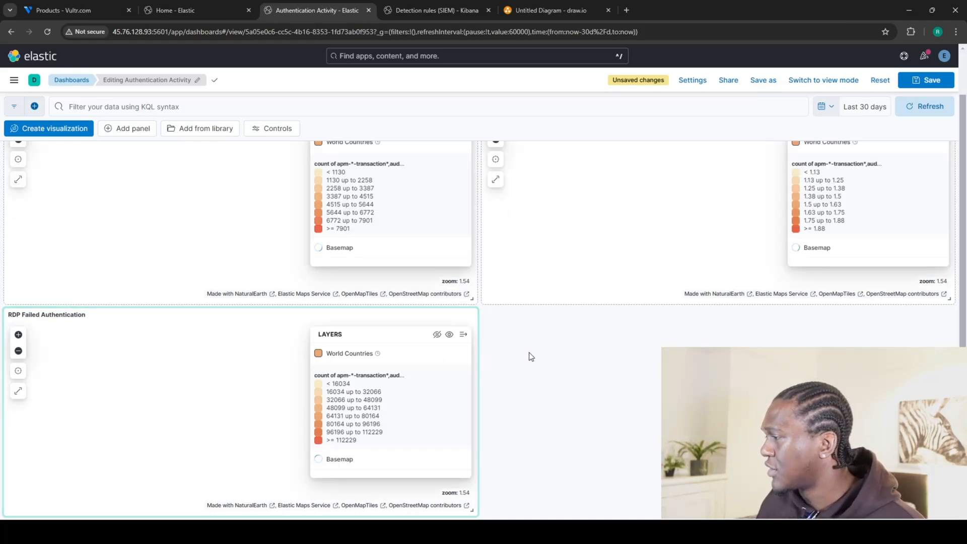
Look over the new RDP map alongside the two SSH maps, and check the server list in Vultr before returning to the dashboard
{"action": "mouse_move", "coordinate": [220, 398]}
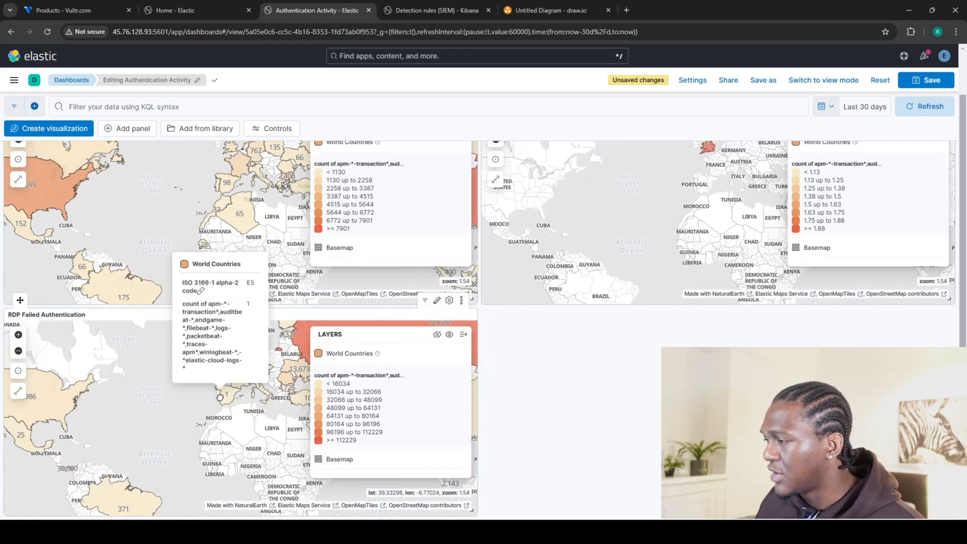
{"action": "scroll", "coordinate": [126, 227], "scroll_direction": "up", "scroll_amount": 2}
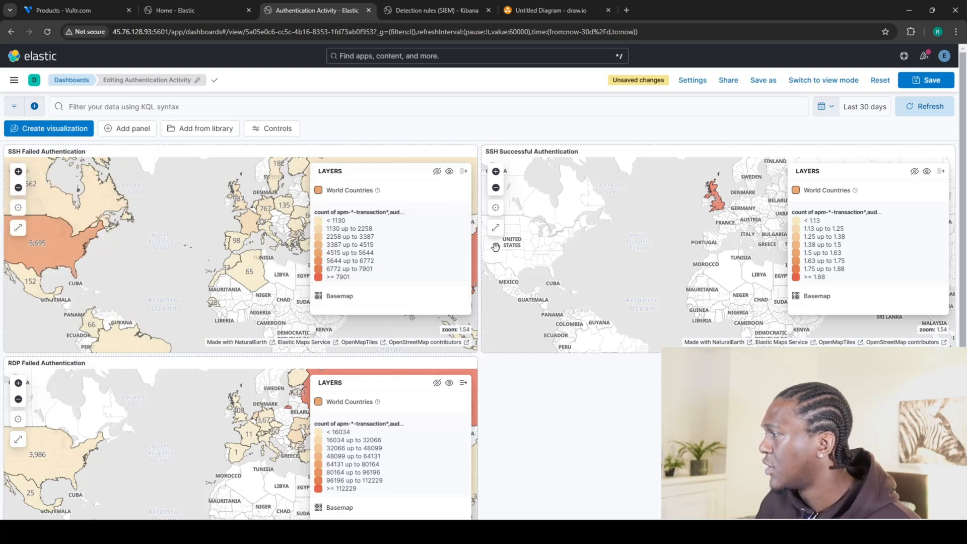
{"action": "left_click_drag", "start_coordinate": [652, 232], "coordinate": [641, 241]}
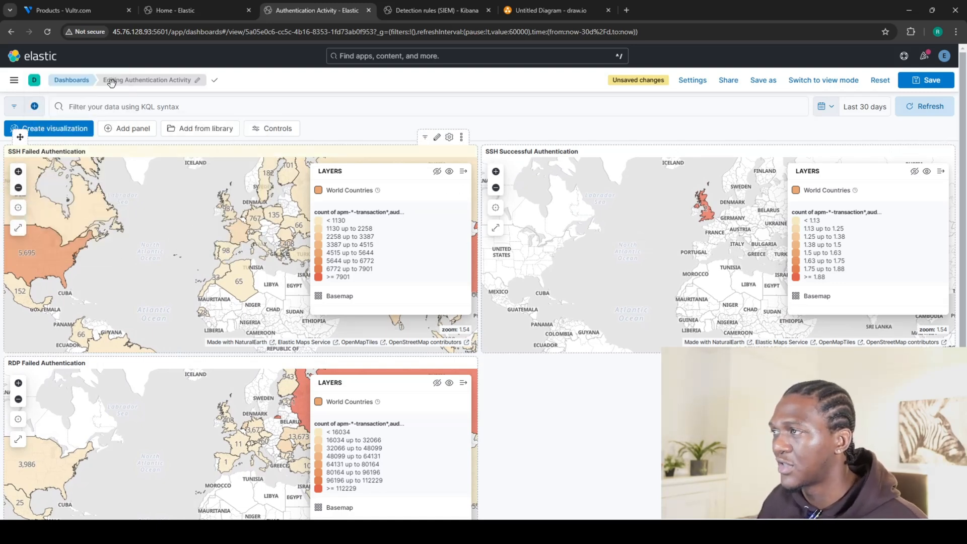
{"action": "left_click", "coordinate": [80, 11]}
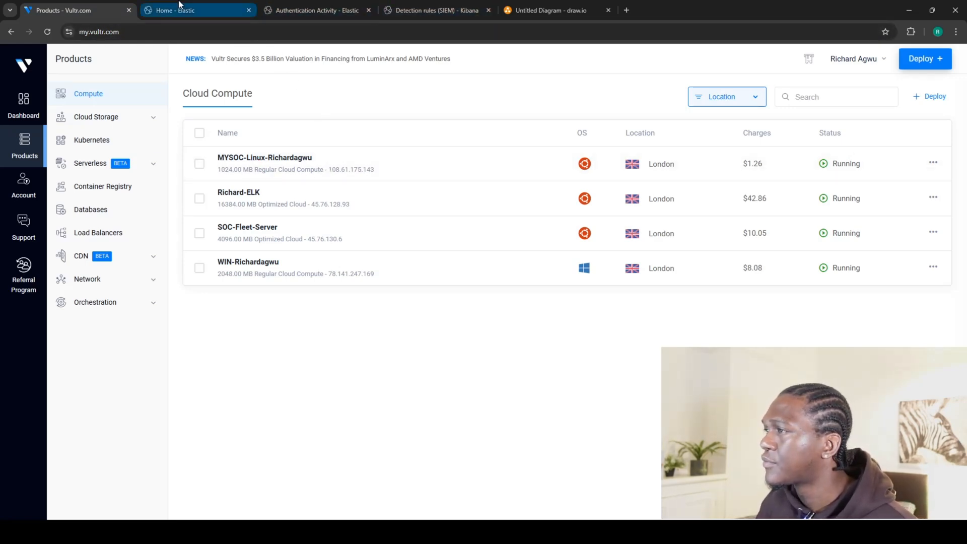
{"action": "left_click", "coordinate": [318, 10]}
Examine the per-country counts on the RDP Failed Authentication map across Europe and Asia, and compare them with the SSH Successful Authentication map
{"action": "scroll", "coordinate": [283, 465], "scroll_direction": "down", "scroll_amount": 2}
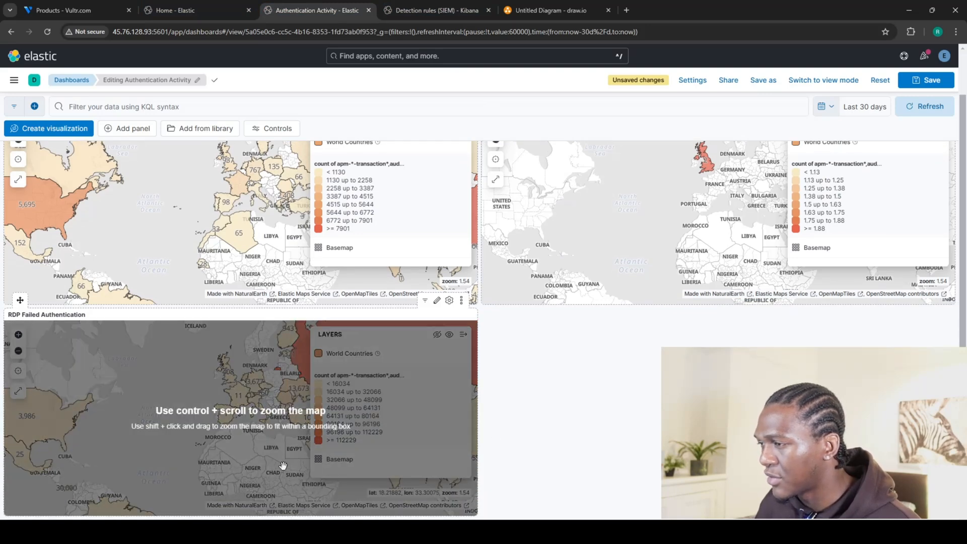
{"action": "left_click_drag", "start_coordinate": [283, 465], "coordinate": [170, 474]}
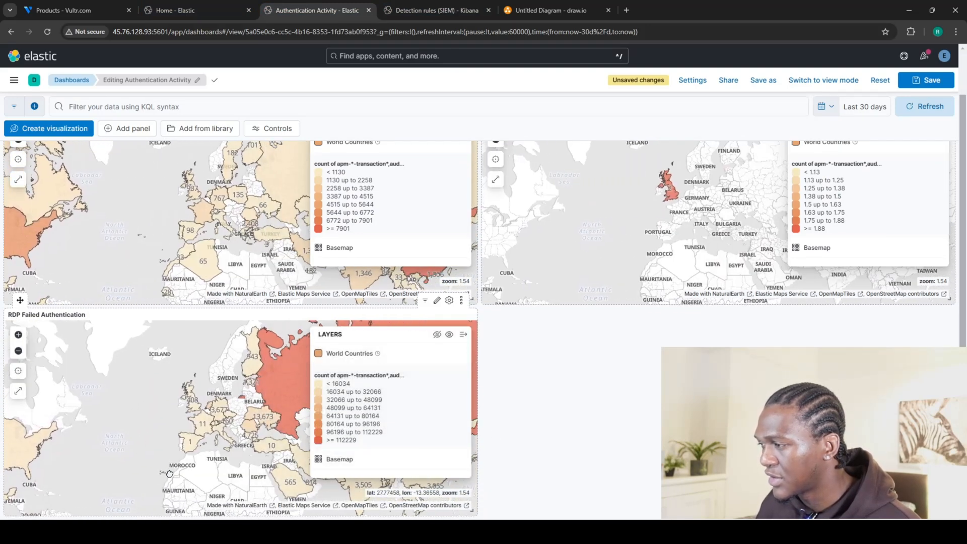
{"action": "left_click_drag", "start_coordinate": [283, 445], "coordinate": [141, 450]}
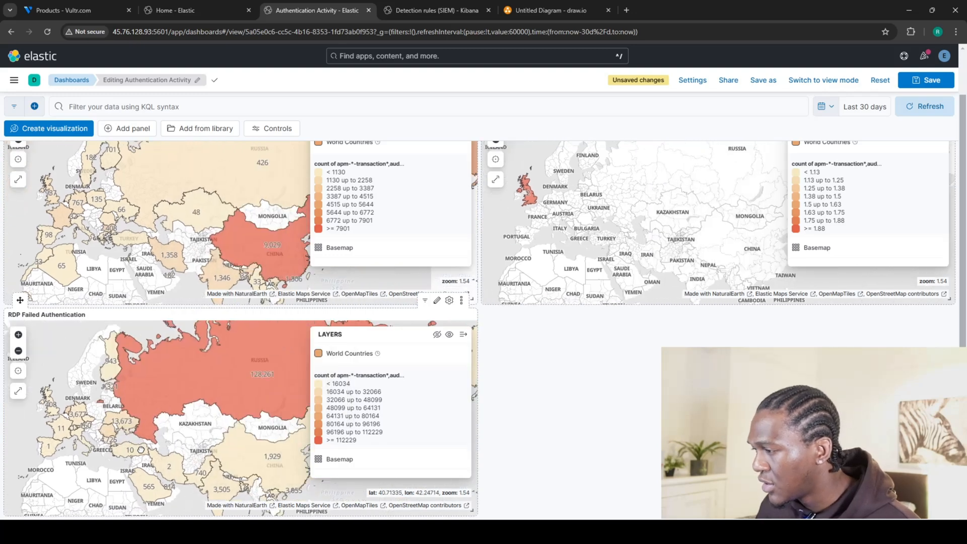
{"action": "left_click_drag", "start_coordinate": [180, 408], "coordinate": [158, 426]}
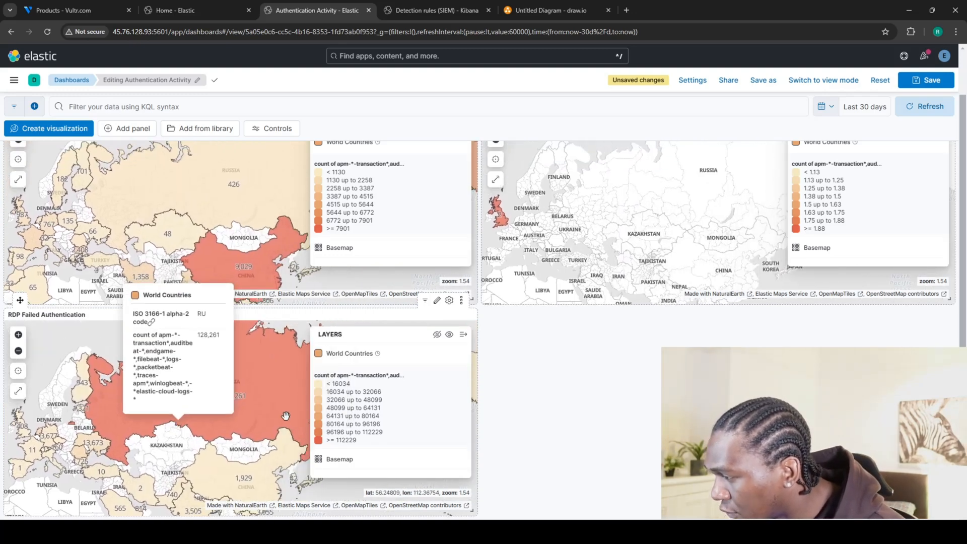
{"action": "left_click_drag", "start_coordinate": [253, 432], "coordinate": [277, 421]}
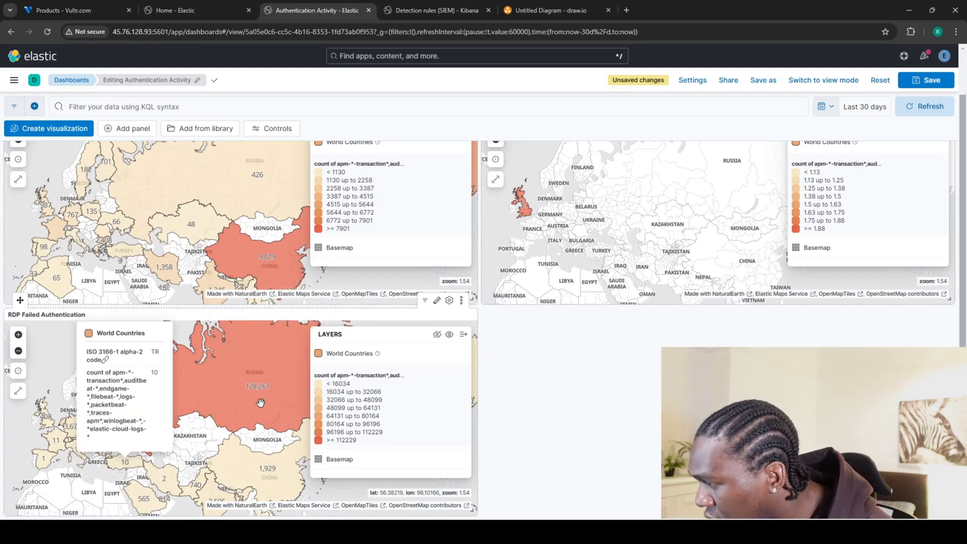
{"action": "mouse_move", "coordinate": [266, 391]}
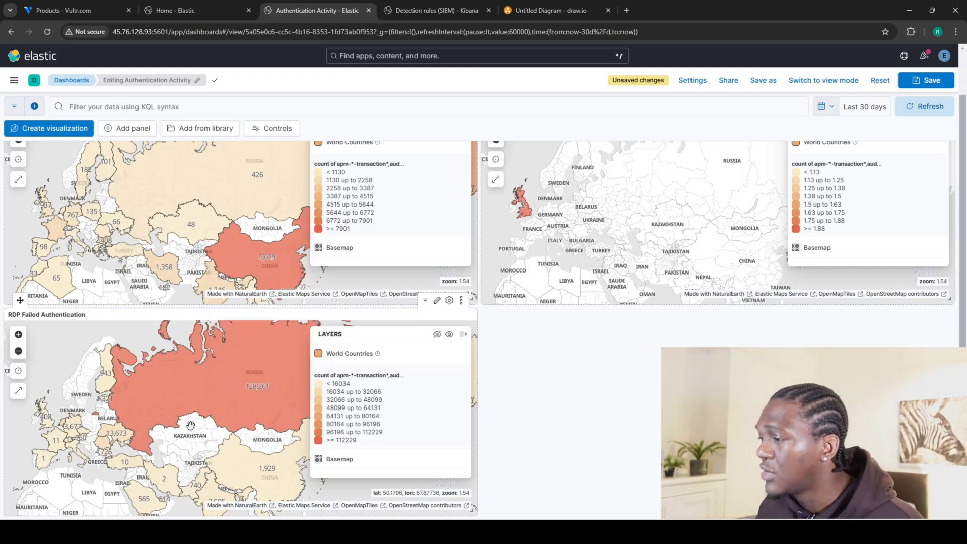
{"action": "left_click_drag", "start_coordinate": [191, 433], "coordinate": [278, 406]}
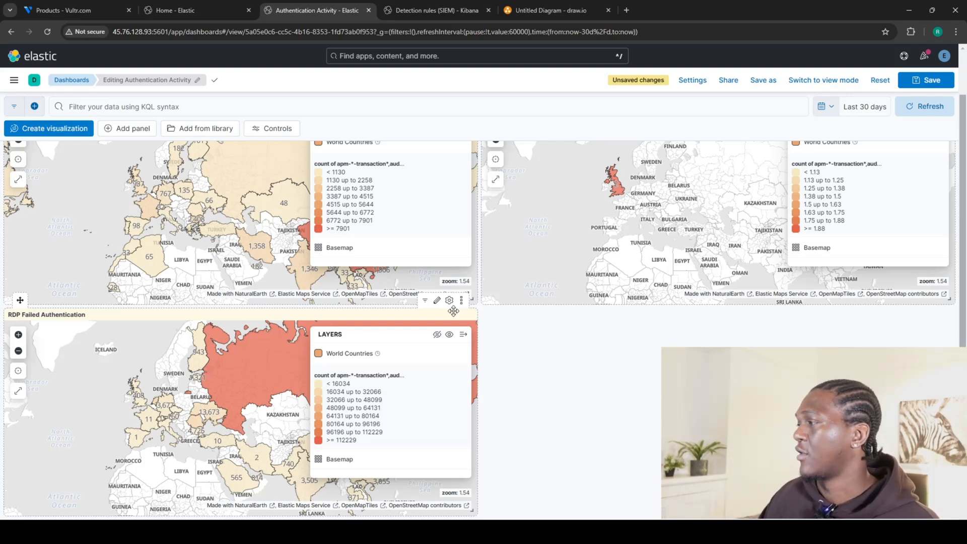
{"action": "left_click_drag", "start_coordinate": [694, 241], "coordinate": [724, 249]}
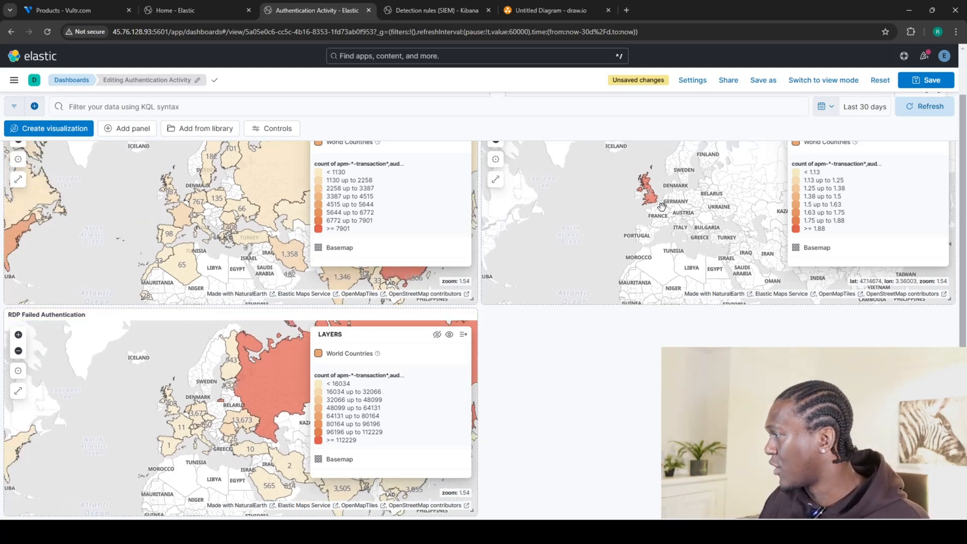
{"action": "mouse_move", "coordinate": [652, 196]}
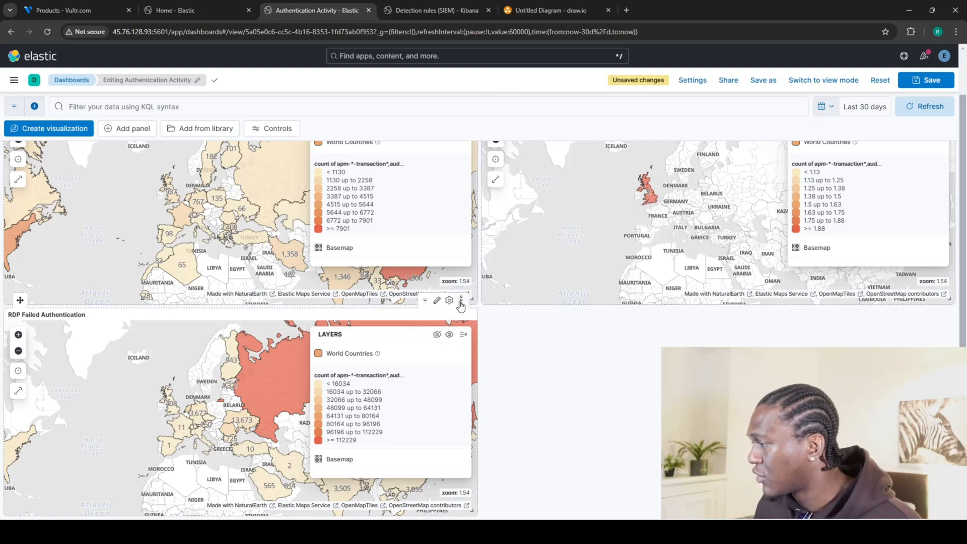
Duplicate the RDP Failed Authentication map on the dashboard and open the settings of the copy
{"action": "left_click", "coordinate": [461, 302]}
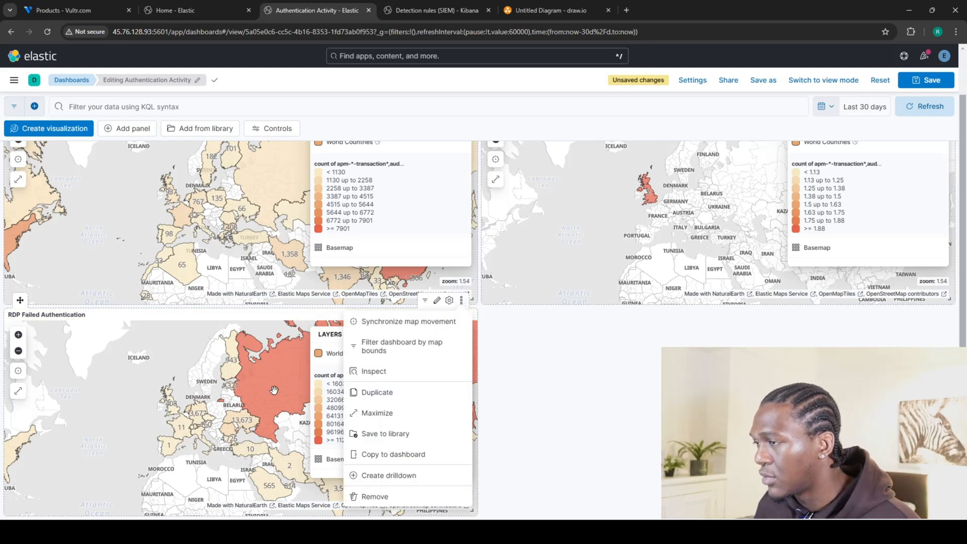
{"action": "left_click", "coordinate": [378, 393]}
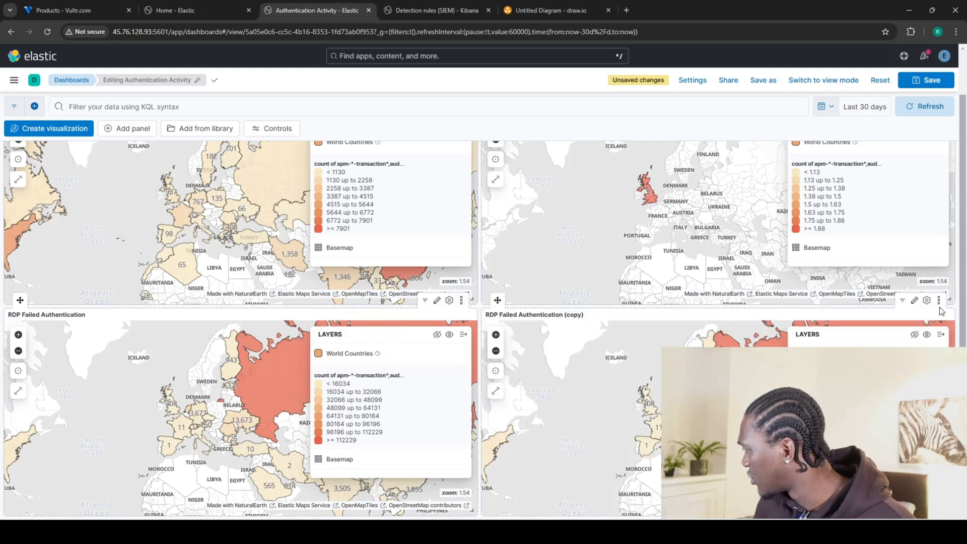
{"action": "left_click", "coordinate": [939, 302]}
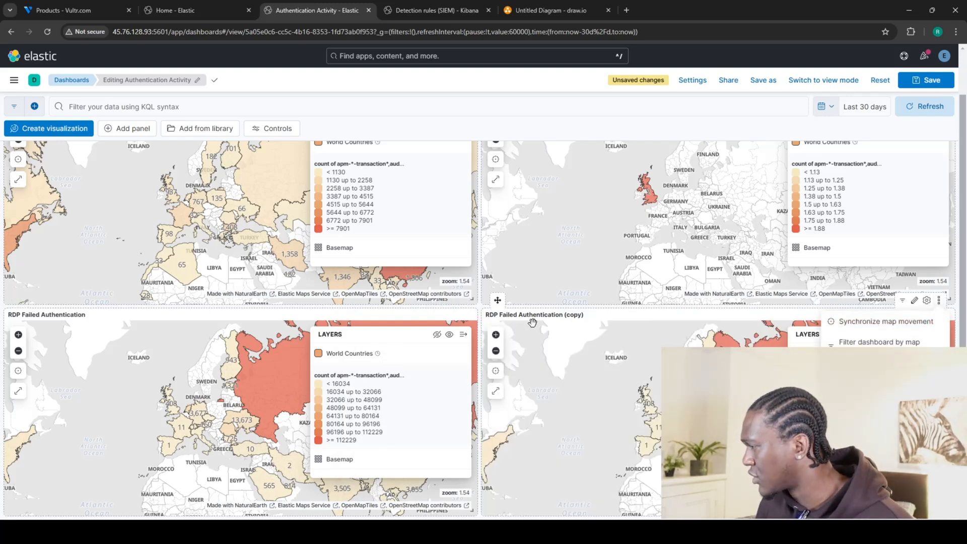
{"action": "left_click", "coordinate": [534, 317]}
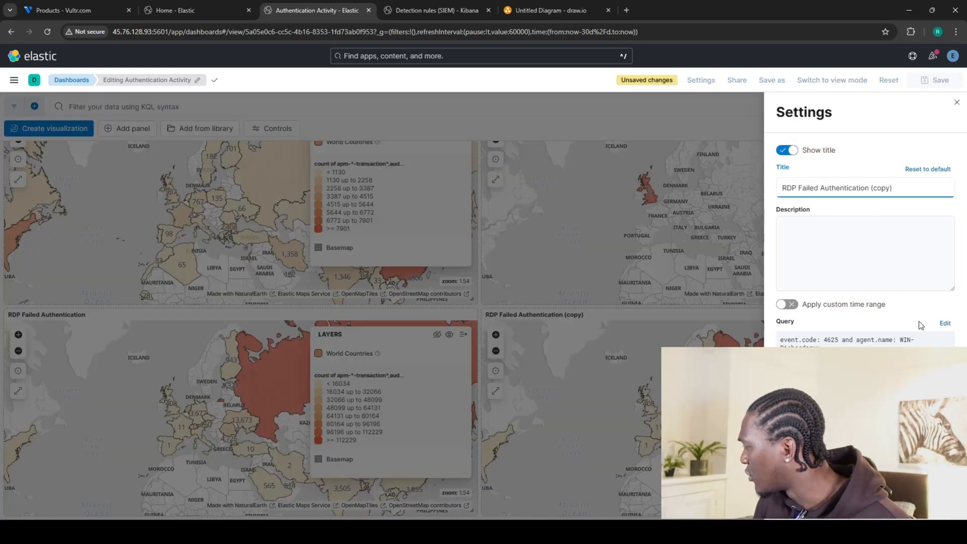
Edit the copied map's query so that event.code is 4624, keeping the Windows server's agent name condition
{"action": "left_click", "coordinate": [946, 324]}
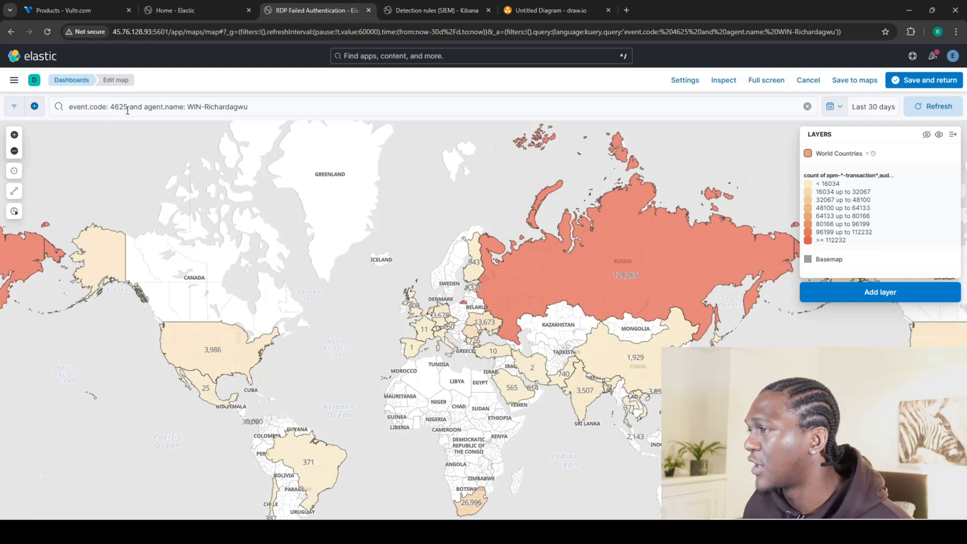
{"action": "left_click", "coordinate": [126, 107]}
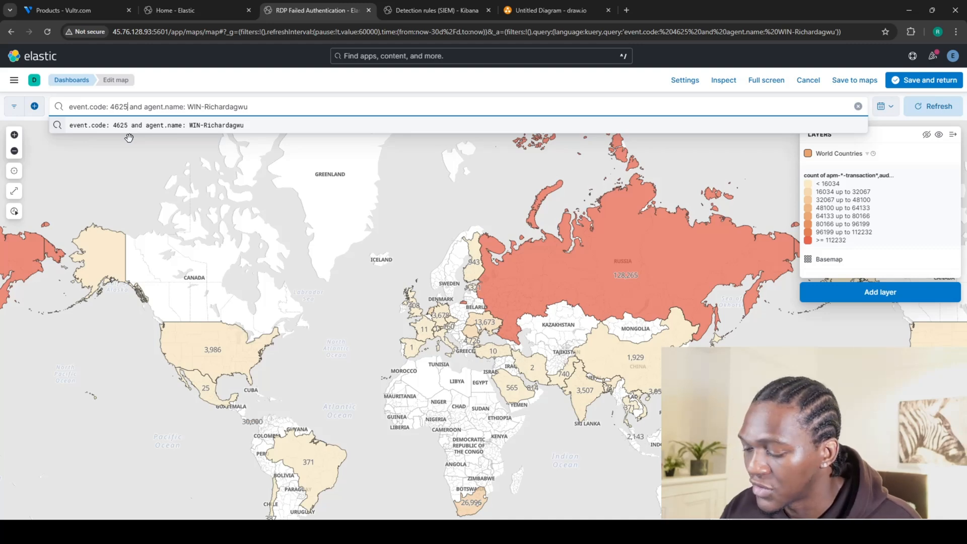
{"action": "key", "text": "BackSpace"}
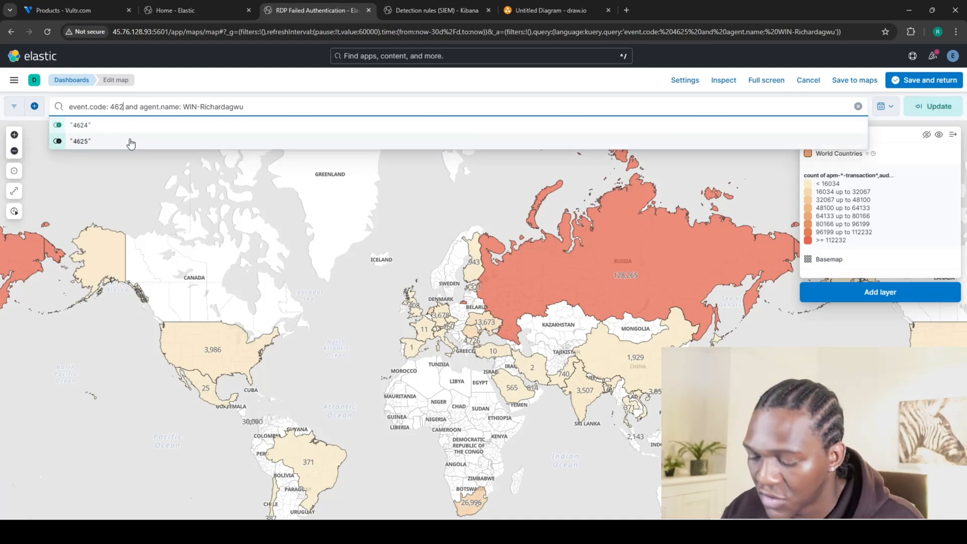
{"action": "type", "text": "4"}
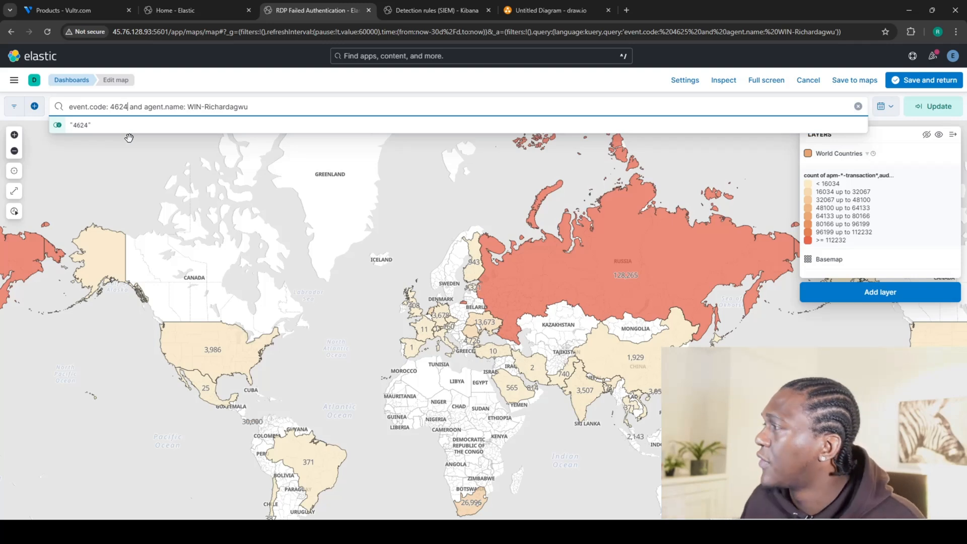
Search Google for "windows successful event code" to verify the login event ID, and return to the map being edited
{"action": "left_click", "coordinate": [626, 10]}
{"action": "left_click", "coordinate": [306, 32]}
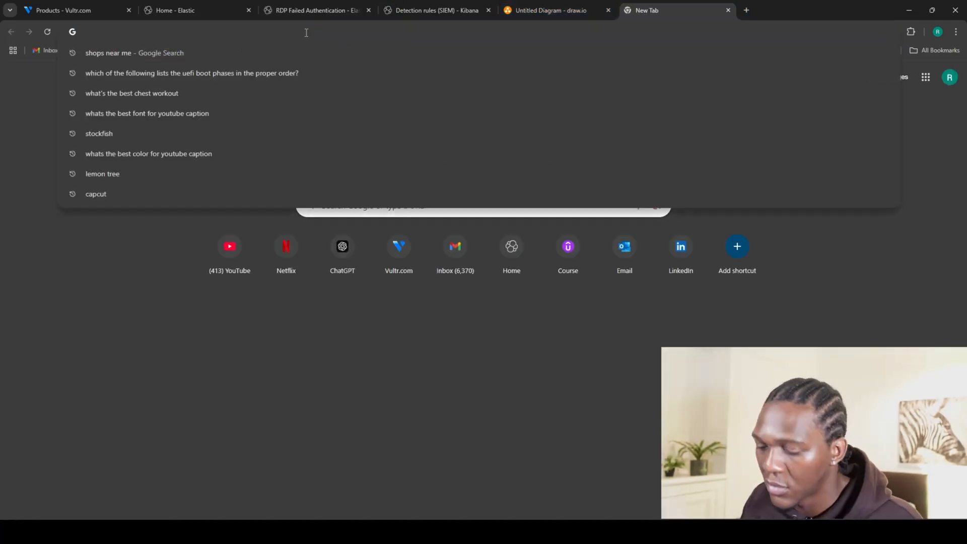
{"action": "type", "text": "windo"}
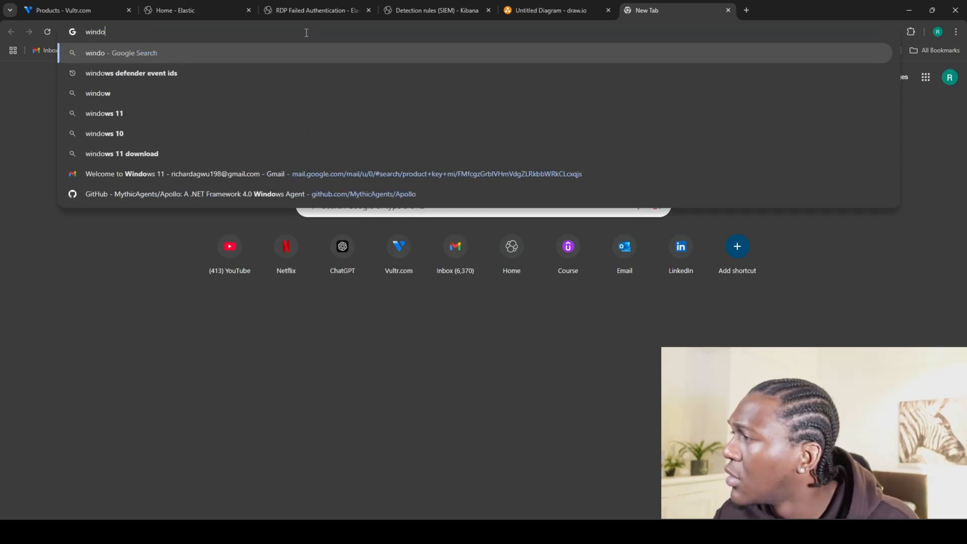
{"action": "type", "text": "ws successful event"}
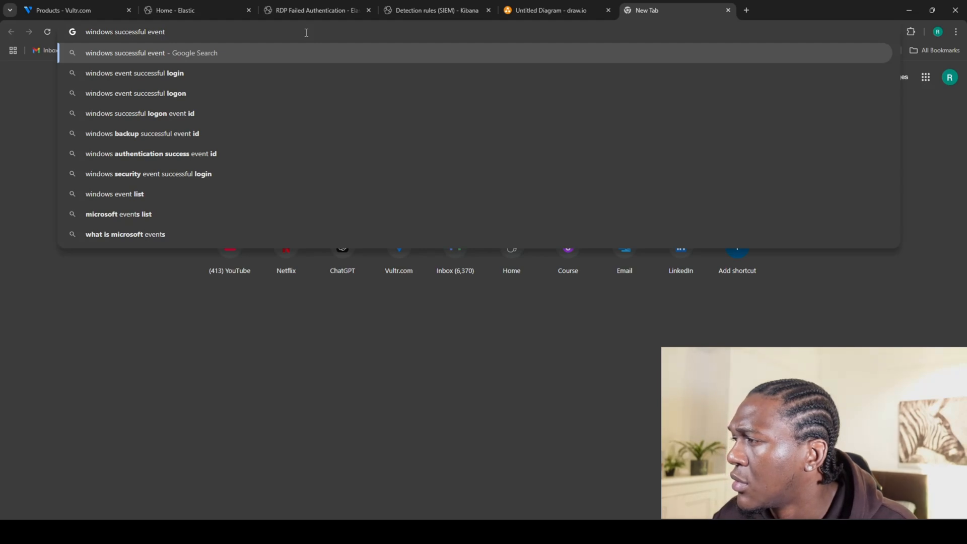
{"action": "type", "text": " code"}
{"action": "key", "text": "Return"}
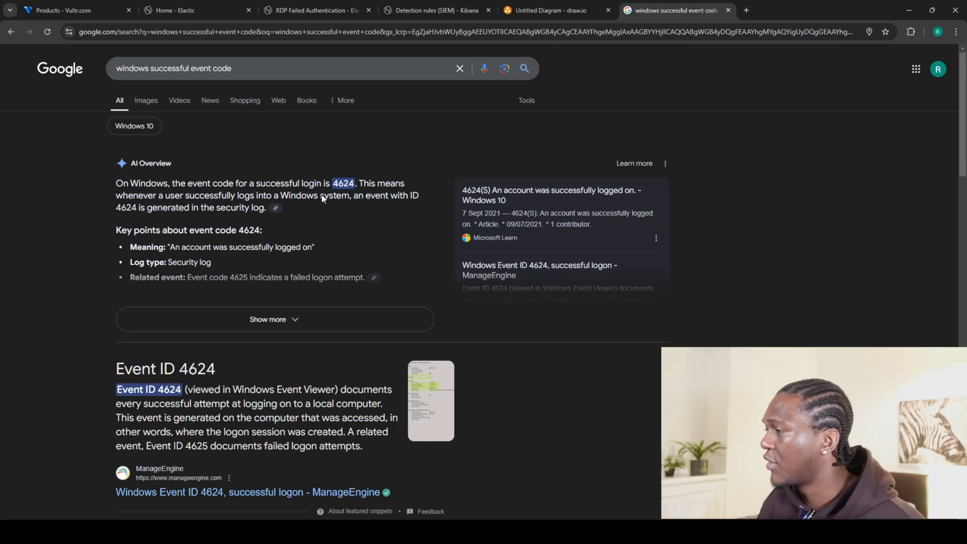
{"action": "left_click", "coordinate": [291, 10]}
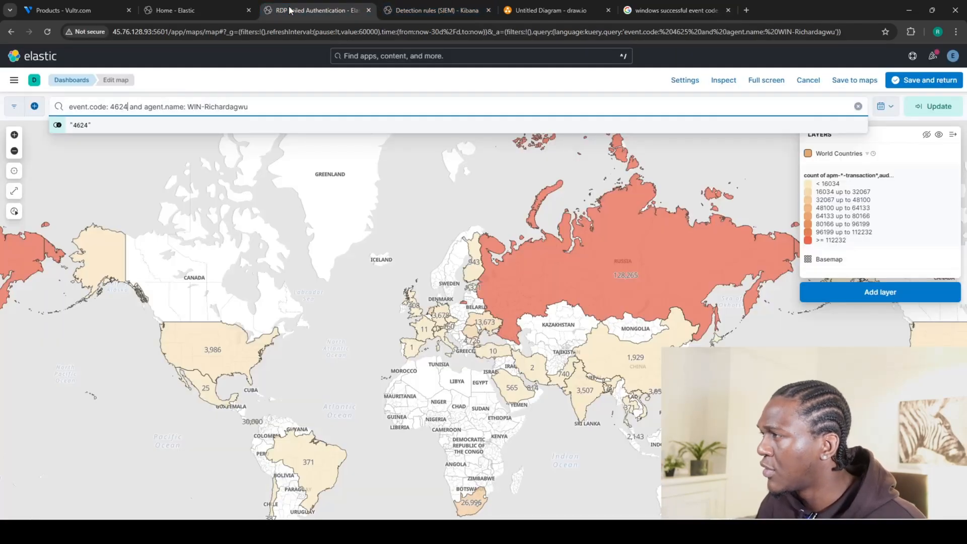
Apply the event.code 4624 query to the copied map, check the United Kingdom's count, and save the map back to the dashboard
{"action": "left_click", "coordinate": [922, 109]}
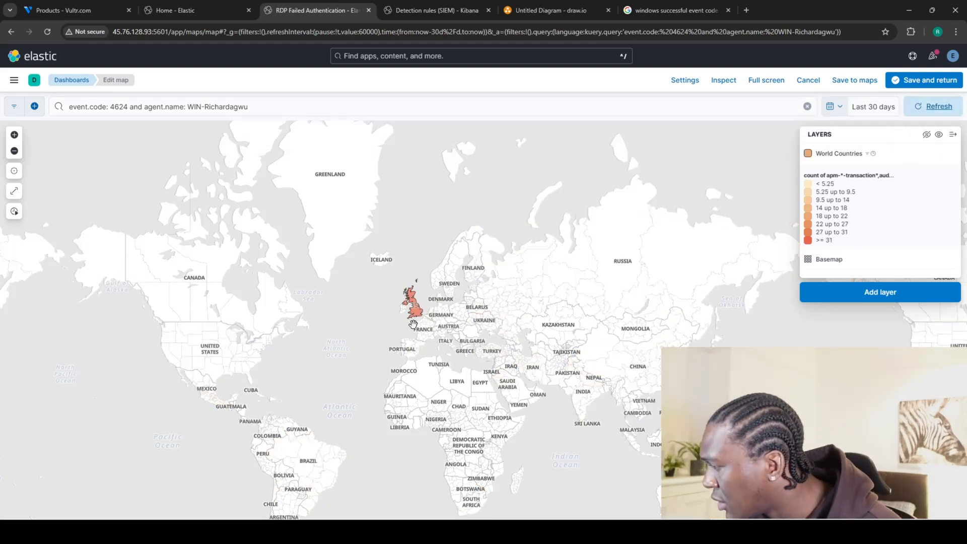
{"action": "left_click_drag", "start_coordinate": [409, 330], "coordinate": [429, 331]}
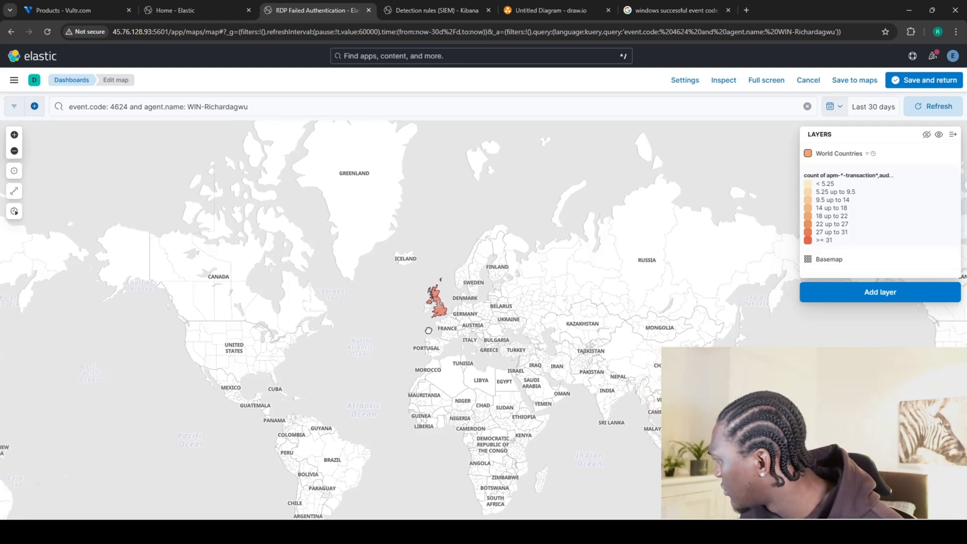
{"action": "mouse_move", "coordinate": [447, 309]}
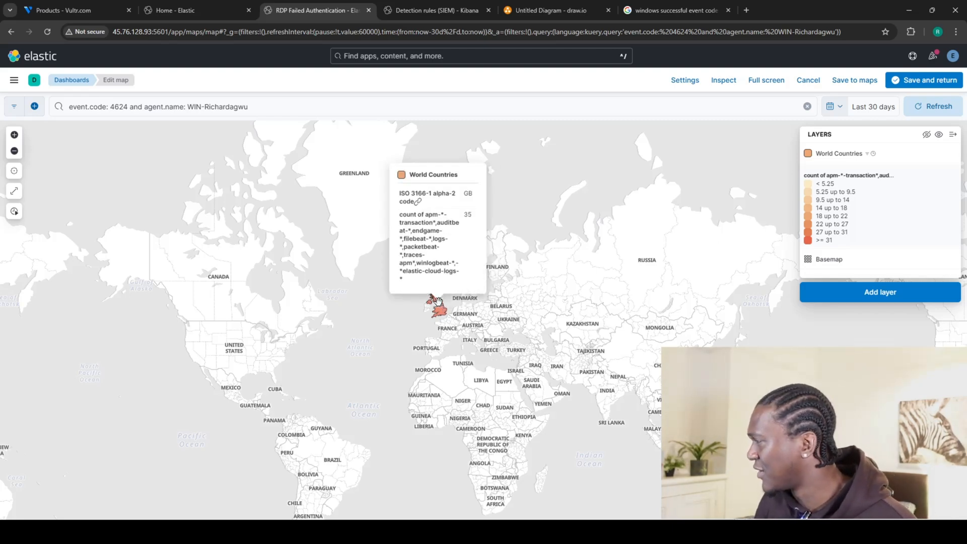
{"action": "left_click", "coordinate": [930, 83]}
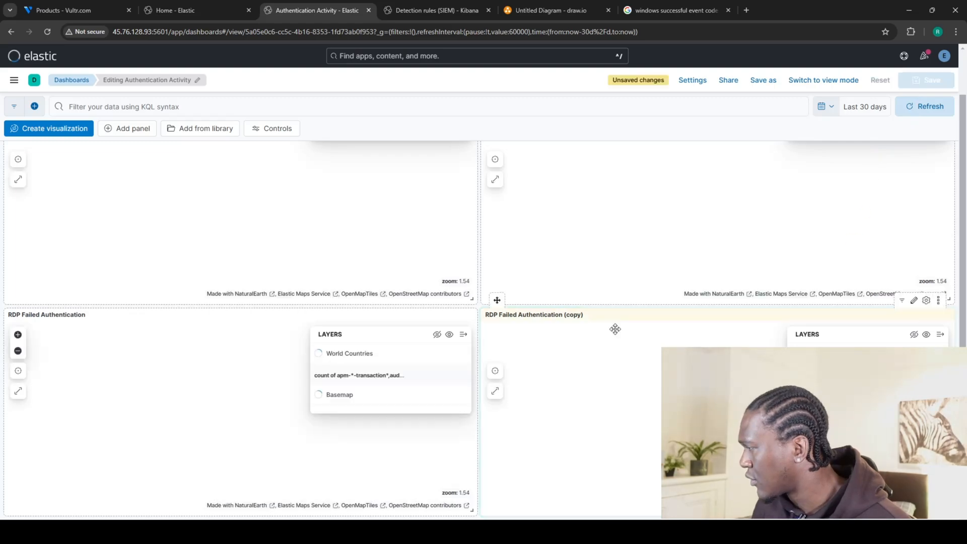
Retitle the copied map panel as RDP Successful Authentication and apply the panel settings
{"action": "scroll", "coordinate": [559, 334], "scroll_direction": "down", "scroll_amount": 2}
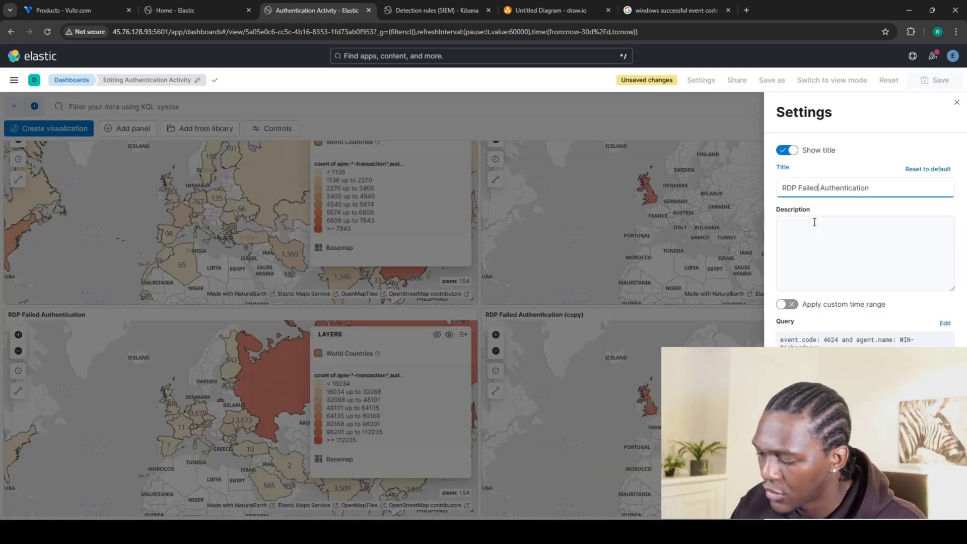
{"action": "key", "text": "BackSpace"}
{"action": "key", "text": "BackSpace"}
{"action": "key", "text": "BackSpace"}
{"action": "key", "text": "BackSpace"}
{"action": "key", "text": "BackSpace"}
{"action": "key", "text": "BackSpace"}
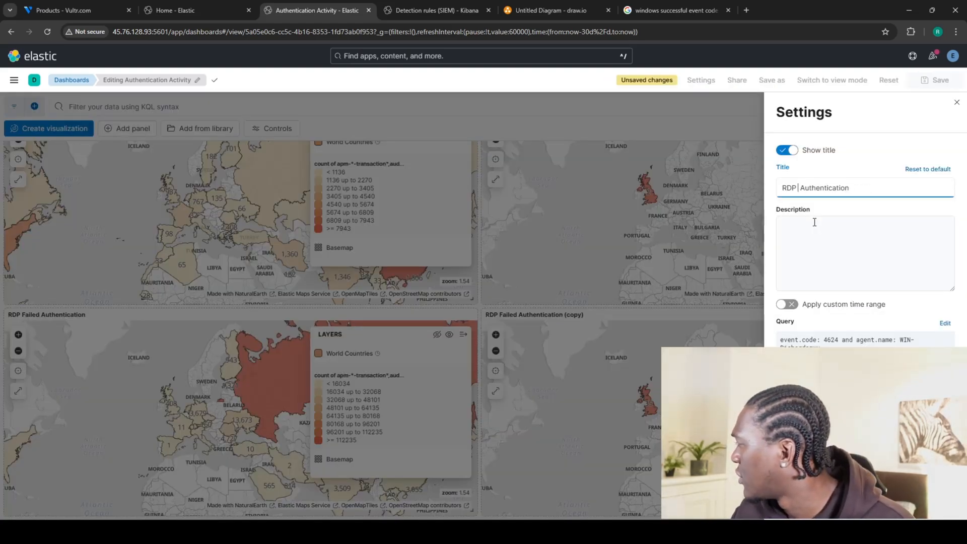
{"action": "type", "text": "Success"}
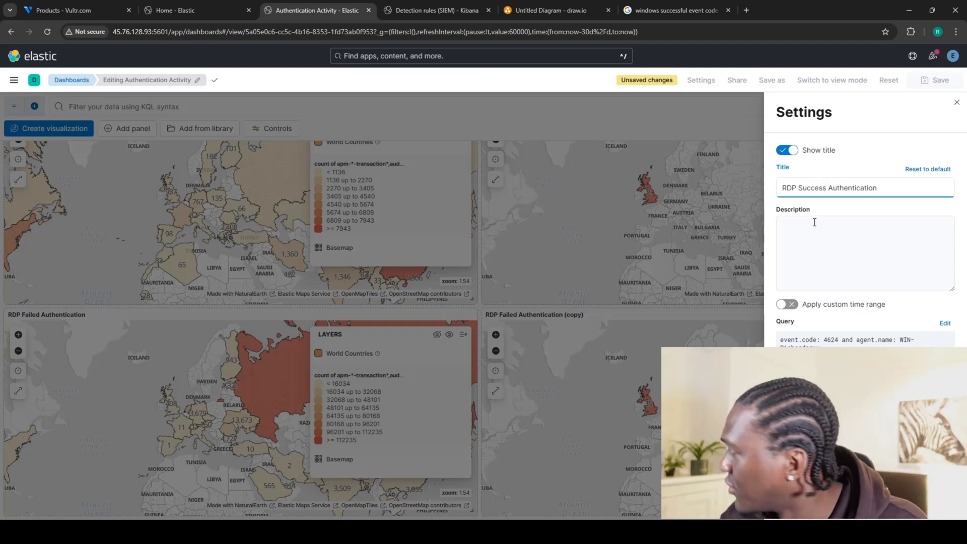
{"action": "type", "text": "ul"}
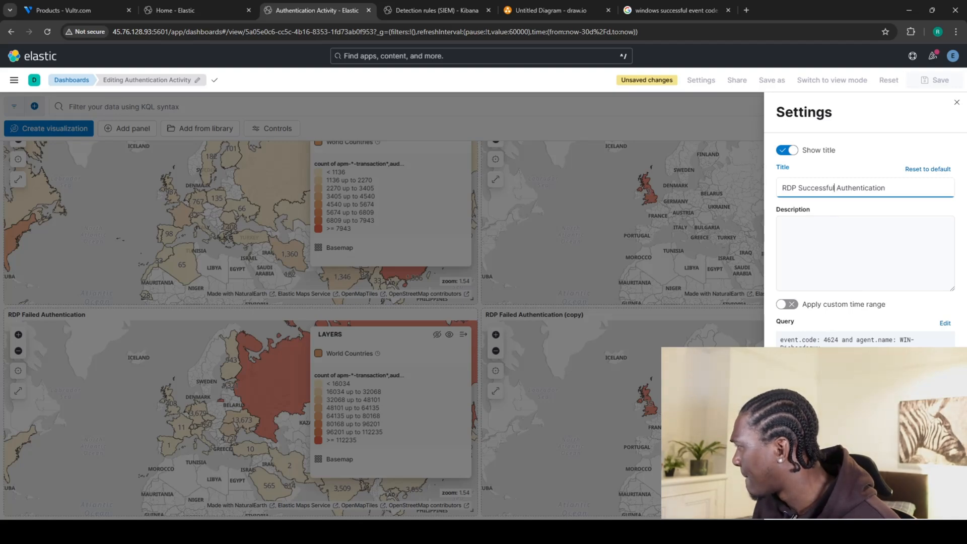
{"action": "left_click", "coordinate": [926, 502]}
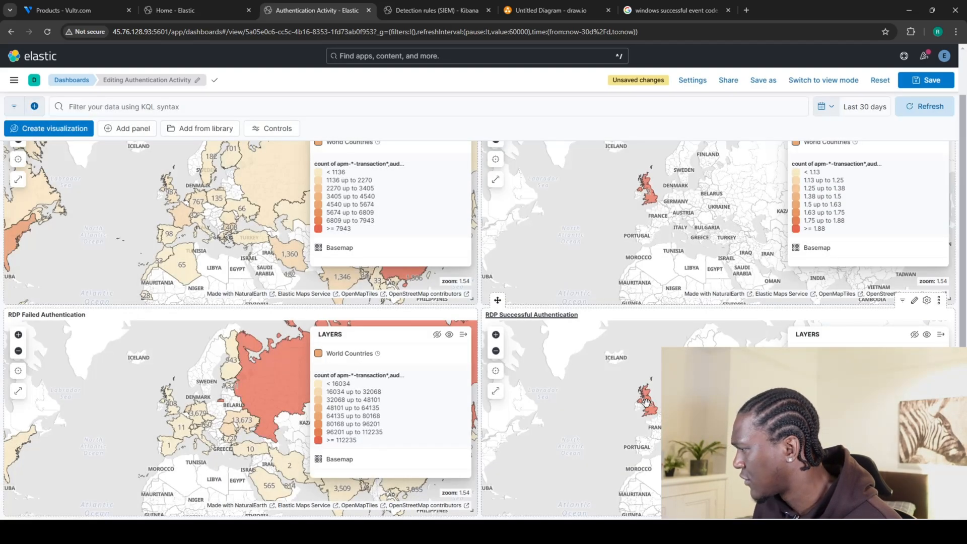
{"action": "scroll", "coordinate": [576, 401], "scroll_direction": "down", "scroll_amount": 2}
{"action": "mouse_move", "coordinate": [643, 402]}
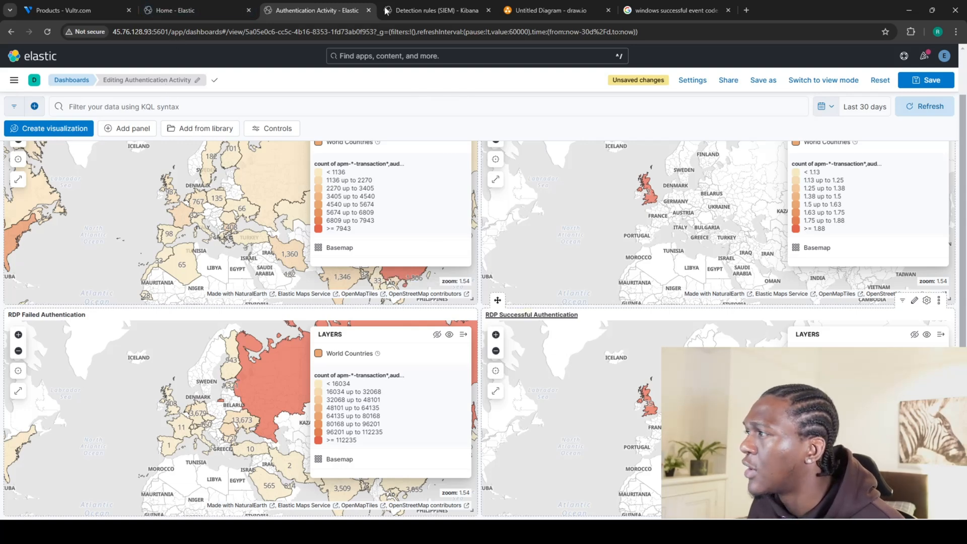
Switch to the Elastic home page and open Discover from there
{"action": "left_click", "coordinate": [410, 8]}
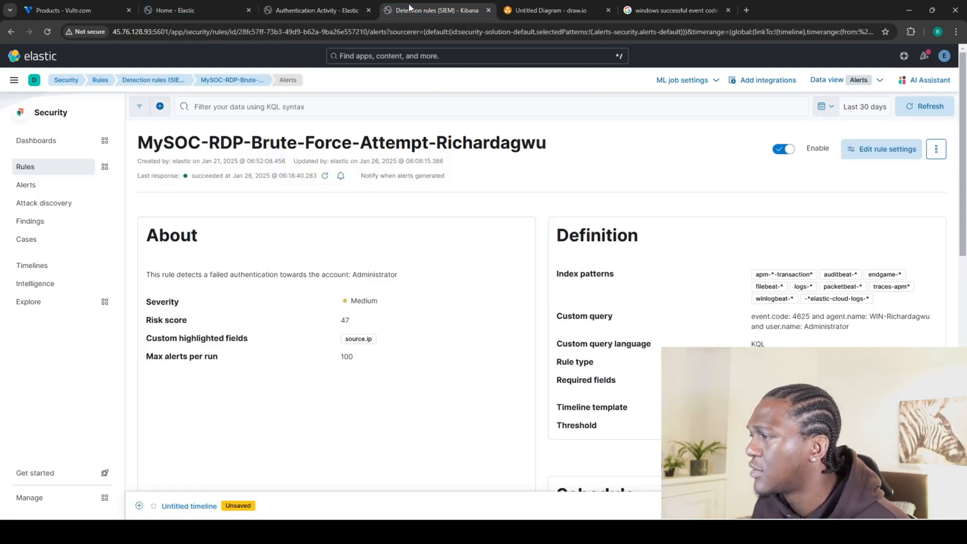
{"action": "left_click", "coordinate": [201, 10]}
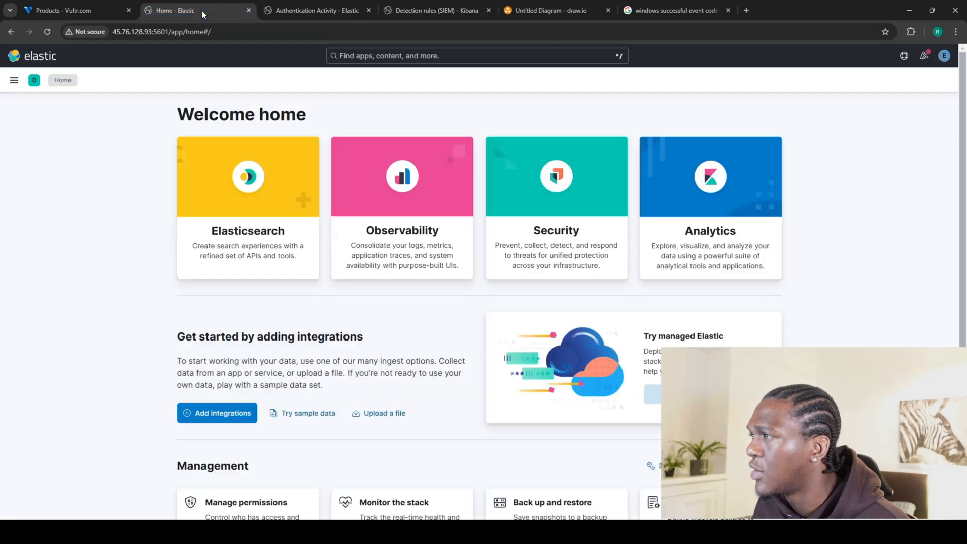
{"action": "left_click", "coordinate": [14, 79]}
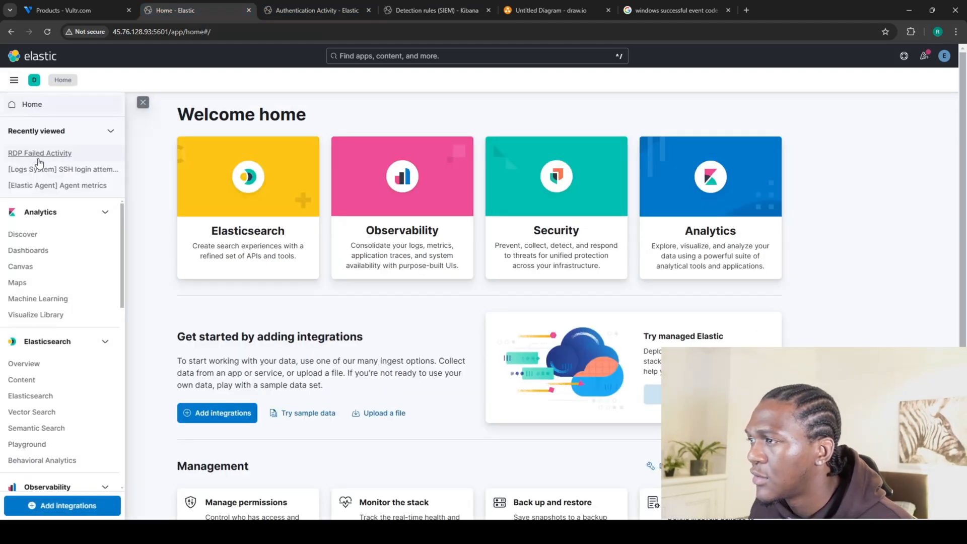
{"action": "left_click", "coordinate": [32, 234]}
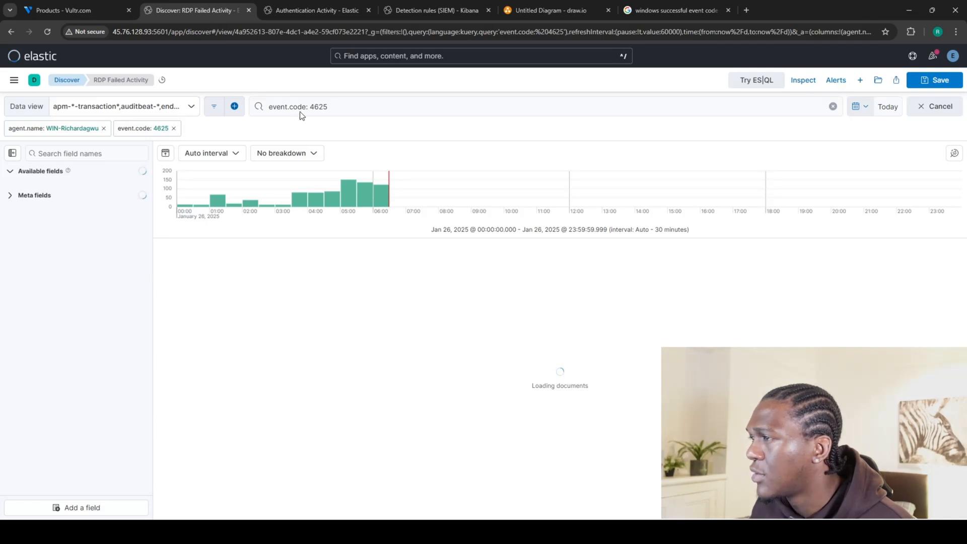
Set the Discover query to event.code: 4624 and remove the separate event.code 4625 filter
{"action": "left_click", "coordinate": [335, 108]}
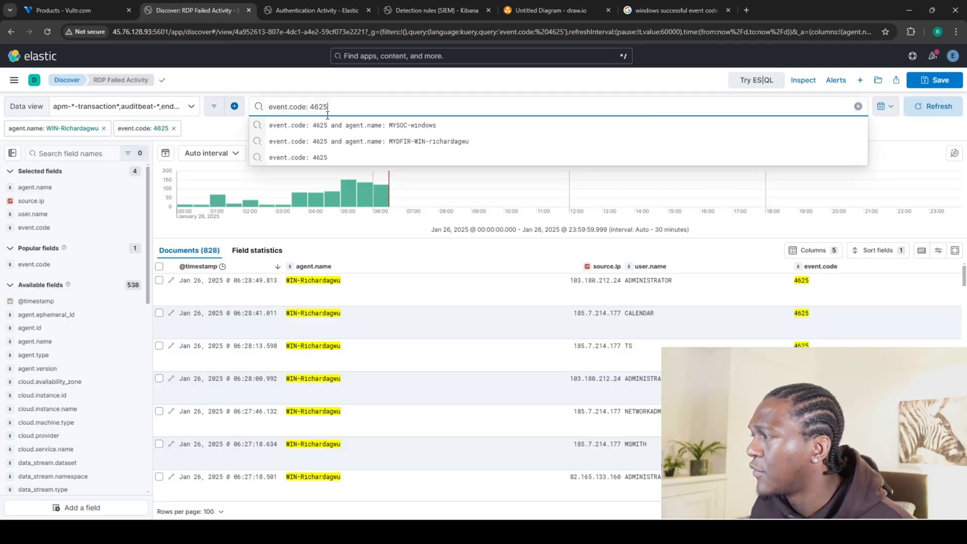
{"action": "key", "text": "BackSpace"}
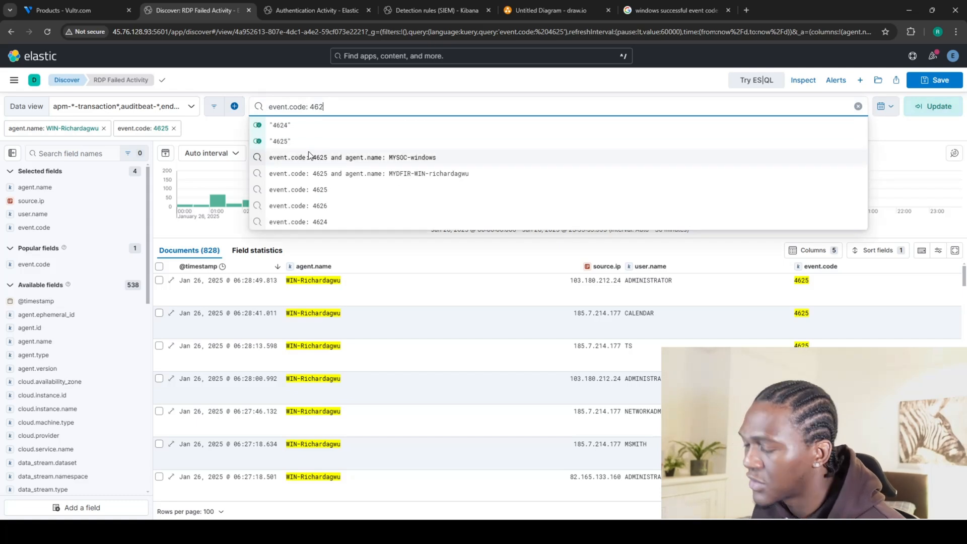
{"action": "type", "text": "4"}
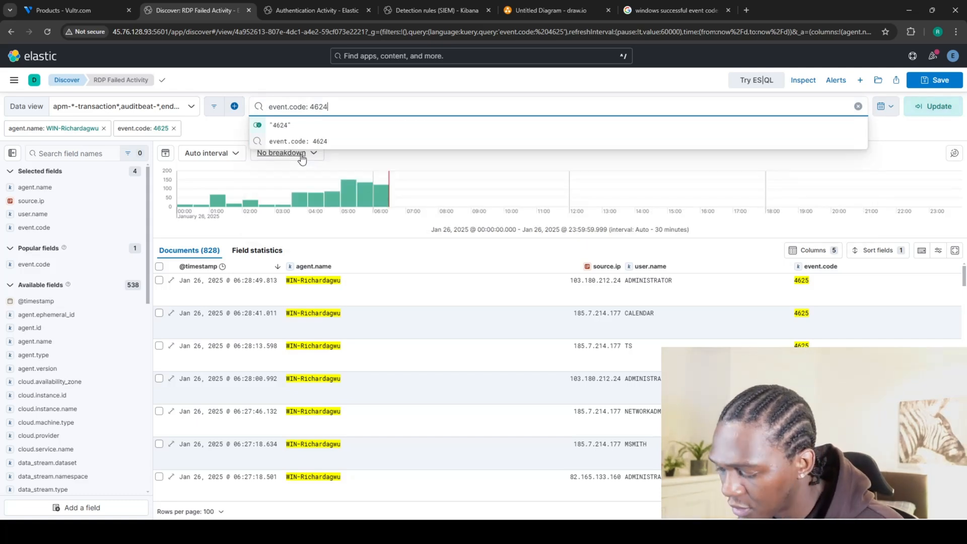
{"action": "key", "text": "Return"}
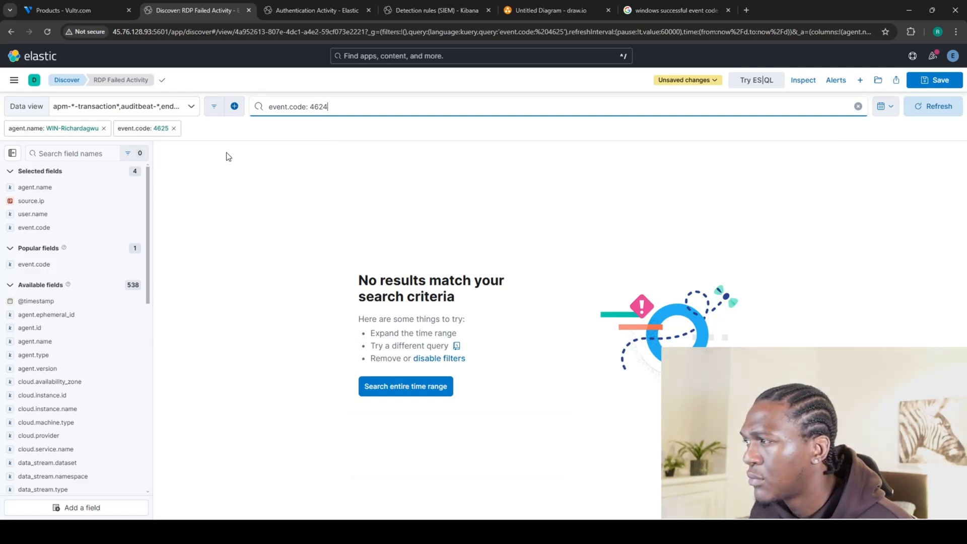
{"action": "left_click", "coordinate": [173, 132]}
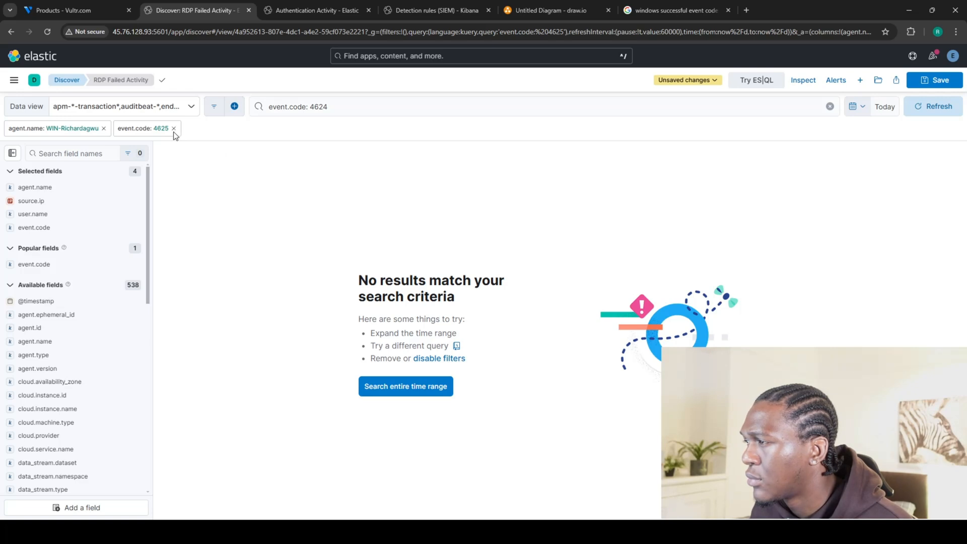
{"action": "left_click", "coordinate": [173, 130]}
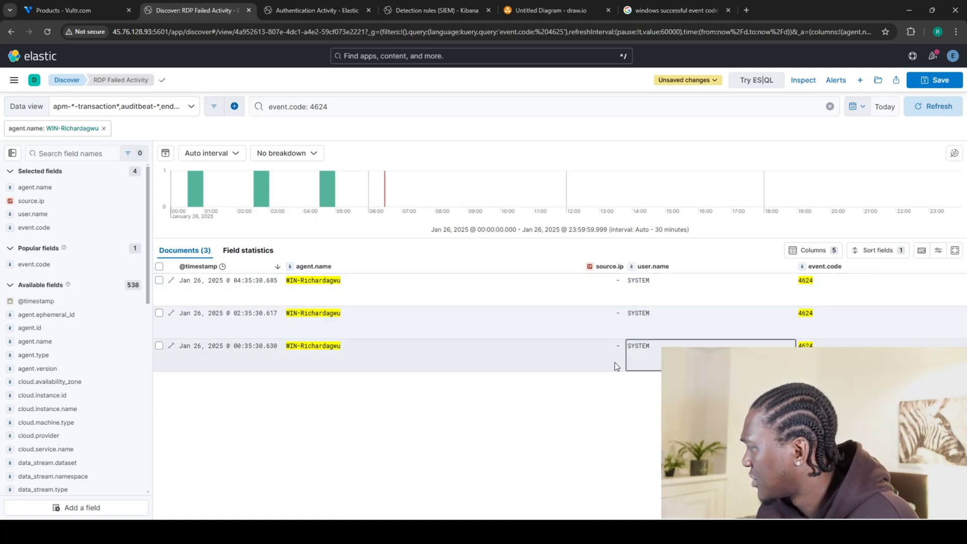
Remove the agent.name filter and run a query for event.code: 4625 combined with the Windows server's agent name
{"action": "left_click", "coordinate": [338, 112]}
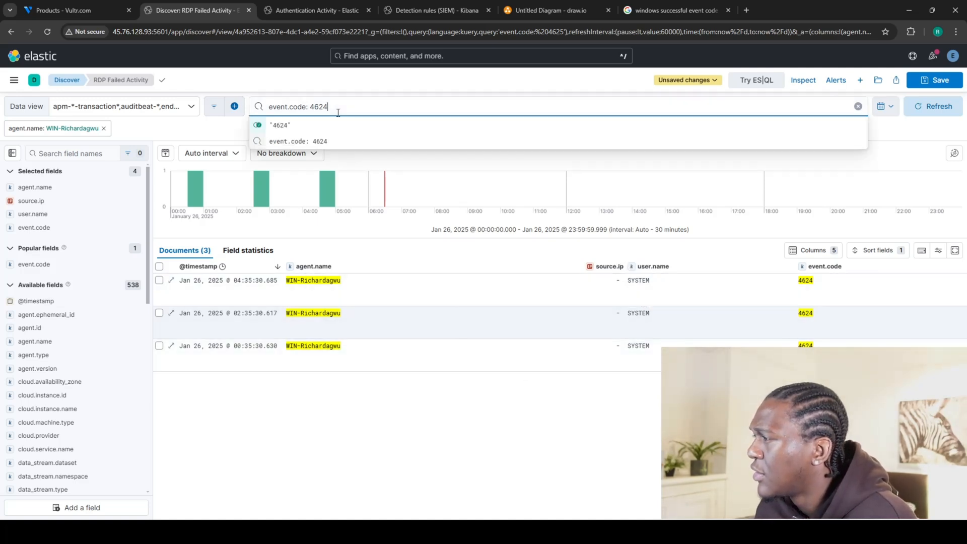
{"action": "left_click", "coordinate": [104, 129]}
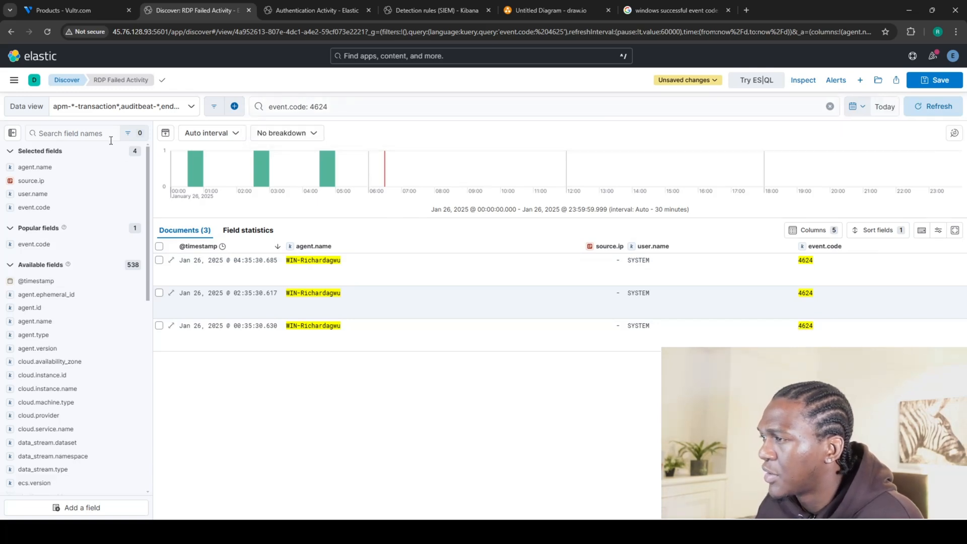
{"action": "left_click", "coordinate": [354, 110]}
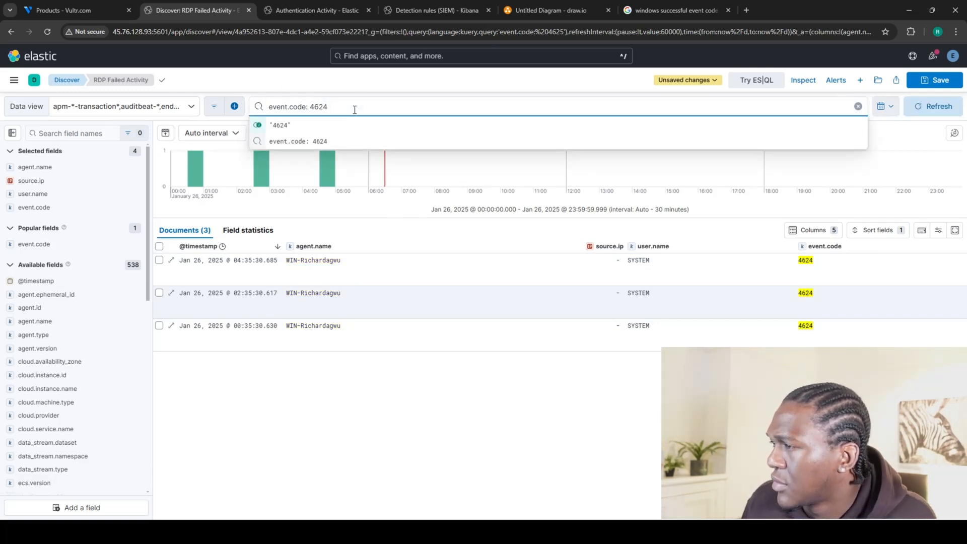
{"action": "key", "text": "BackSpace"}
{"action": "key", "text": "BackSpace"}
{"action": "key", "text": "BackSpace"}
{"action": "key", "text": "BackSpace"}
{"action": "key", "text": "BackSpace"}
{"action": "key", "text": "BackSpace"}
{"action": "key", "text": "BackSpace"}
{"action": "key", "text": "BackSpace"}
{"action": "key", "text": "BackSpace"}
{"action": "key", "text": "BackSpace"}
{"action": "key", "text": "BackSpace"}
{"action": "key", "text": "BackSpace"}
{"action": "key", "text": "BackSpace"}
{"action": "key", "text": "BackSpace"}
{"action": "key", "text": "BackSpace"}
{"action": "key", "text": "BackSpace"}
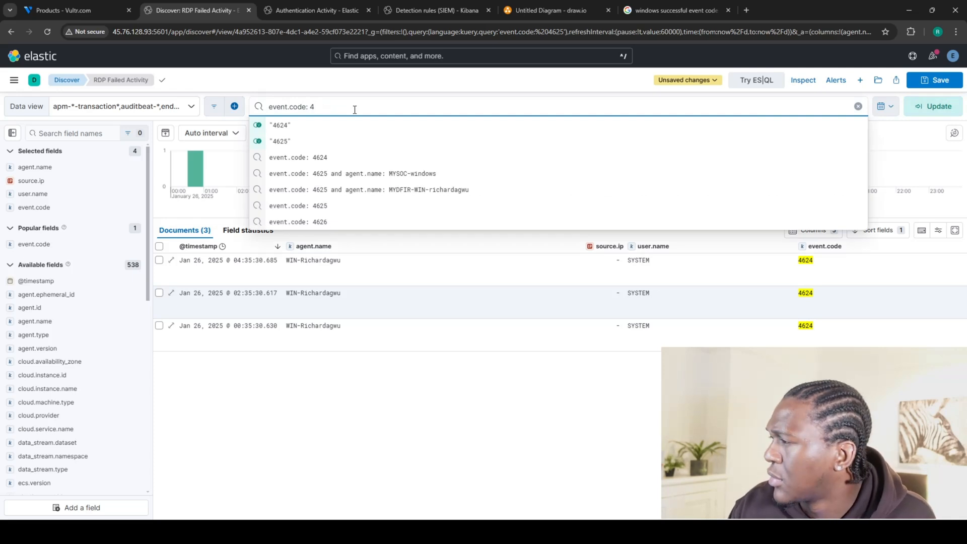
{"action": "type", "text": "event.code: 4625 and agent.name: WIN-Richardagwu"}
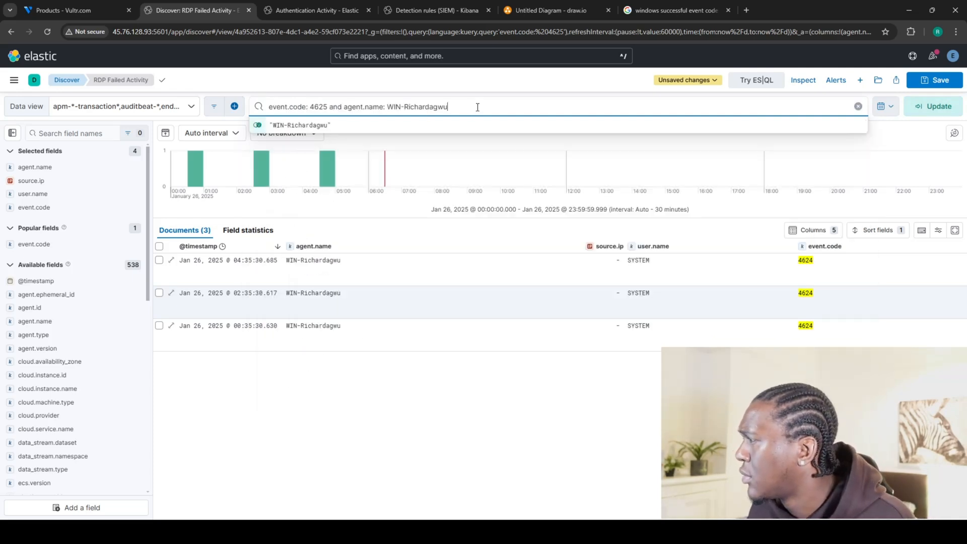
{"action": "left_click", "coordinate": [935, 108]}
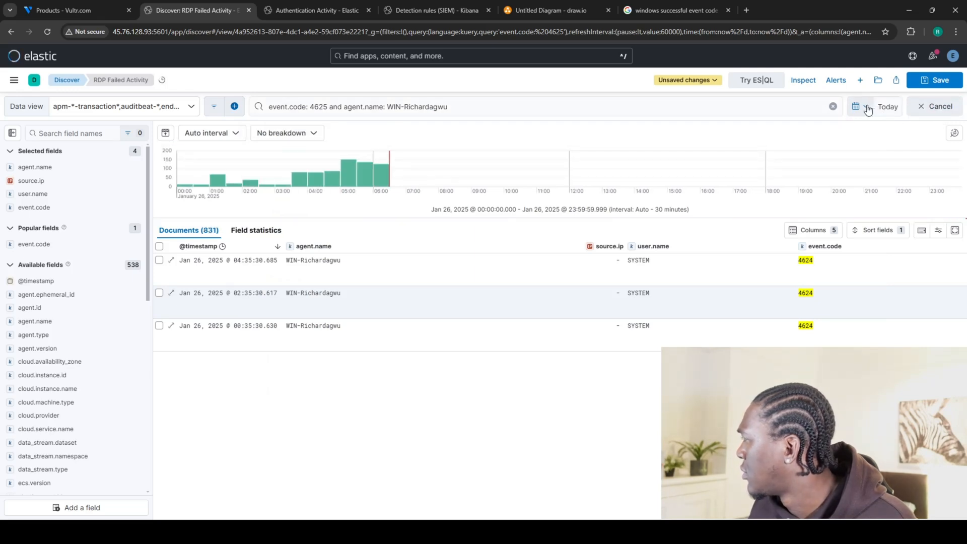
{"action": "left_click", "coordinate": [868, 110]}
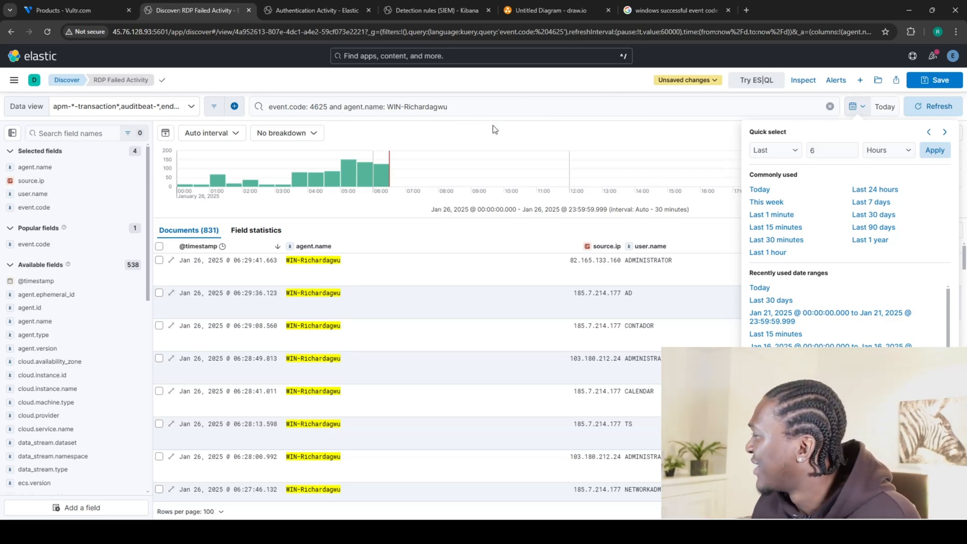
{"action": "left_click", "coordinate": [528, 109]}
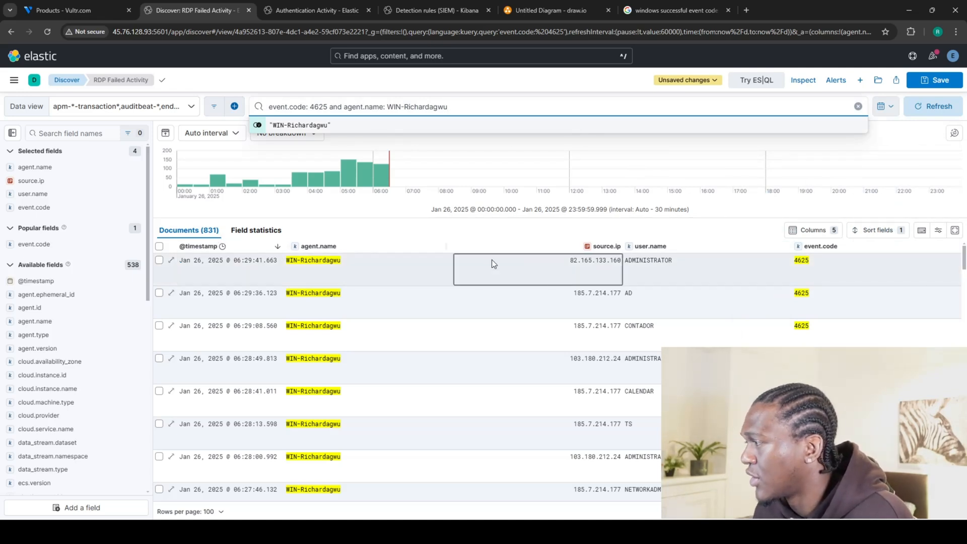
{"action": "left_click", "coordinate": [678, 261]}
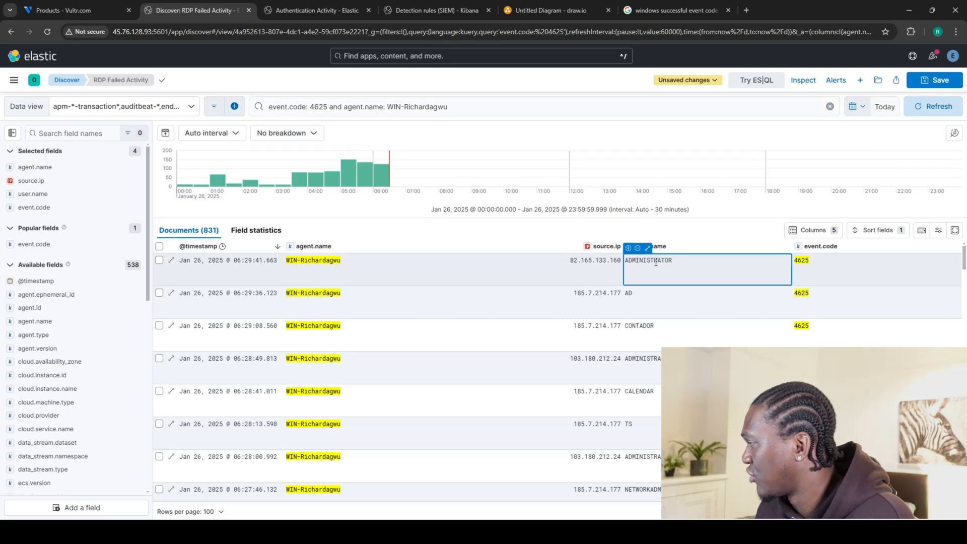
Change the event code in the query to 4624, run it, and widen the time range to the last 30 days
{"action": "left_click", "coordinate": [325, 106]}
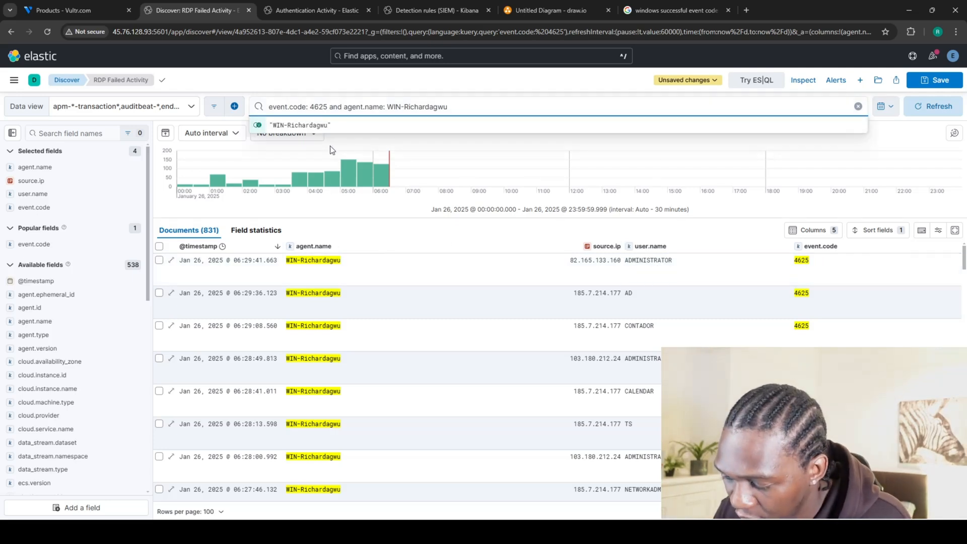
{"action": "key", "text": "BackSpace"}
{"action": "type", "text": "4"}
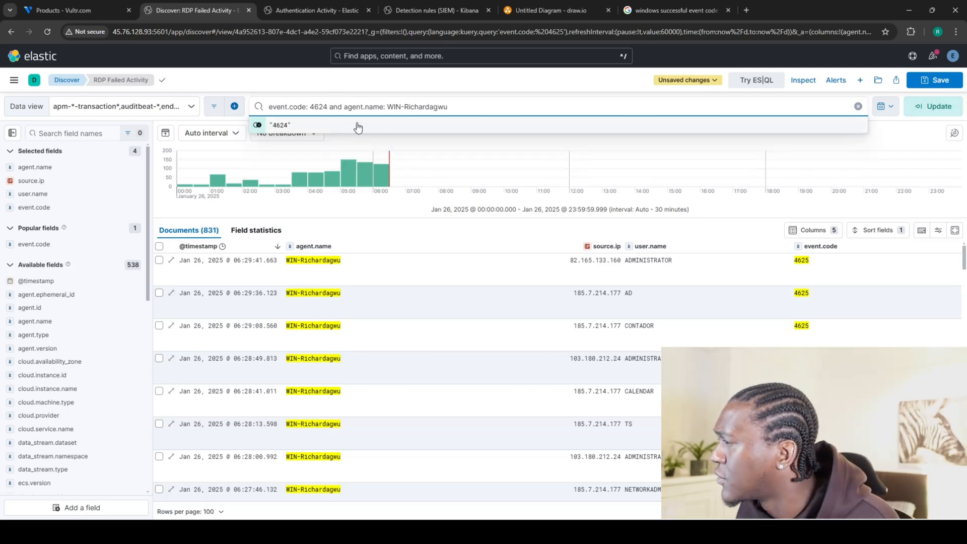
{"action": "left_click", "coordinate": [932, 106]}
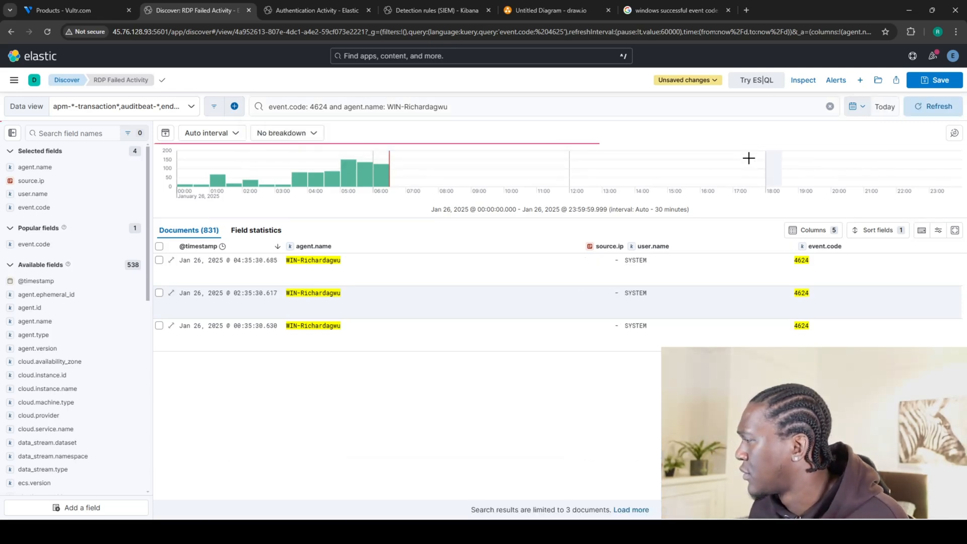
{"action": "left_click", "coordinate": [654, 254]}
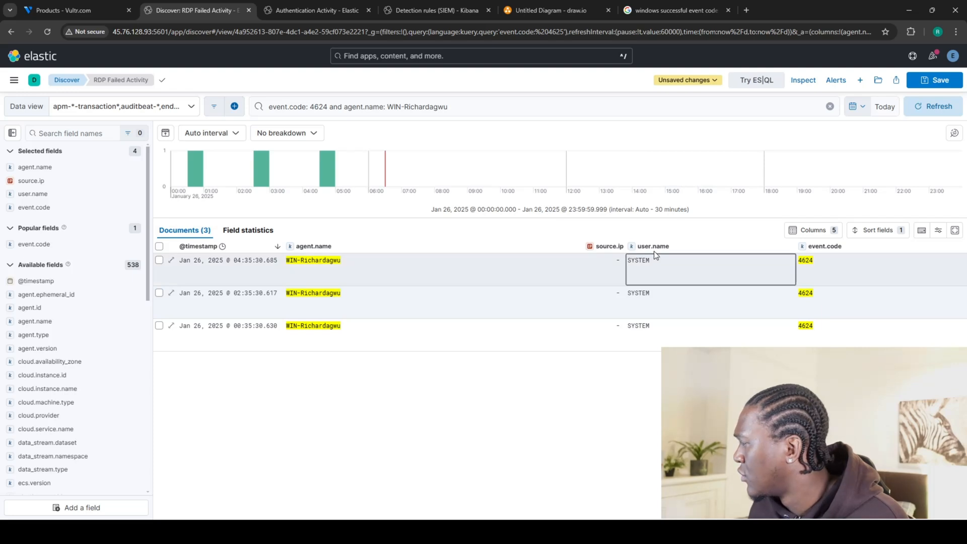
{"action": "left_click", "coordinate": [858, 107]}
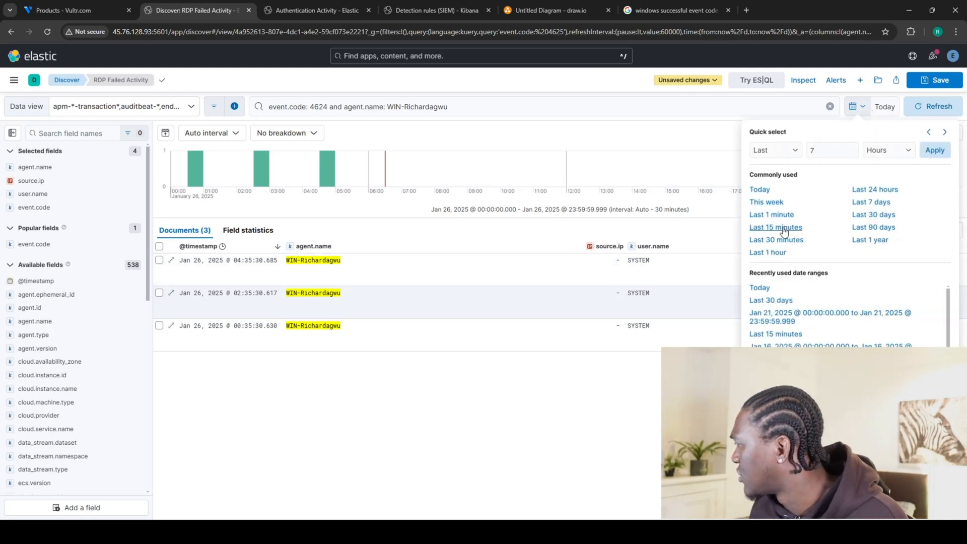
{"action": "left_click", "coordinate": [868, 215]}
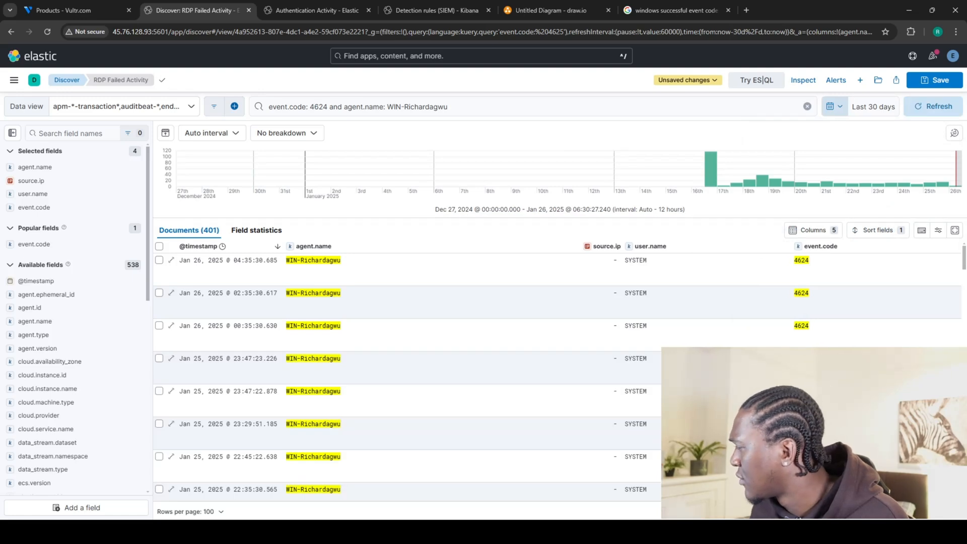
Look through the event code 4624 documents of the last 30 days for logins by users other than SYSTEM
{"action": "scroll", "coordinate": [364, 277], "scroll_direction": "down", "scroll_amount": 7}
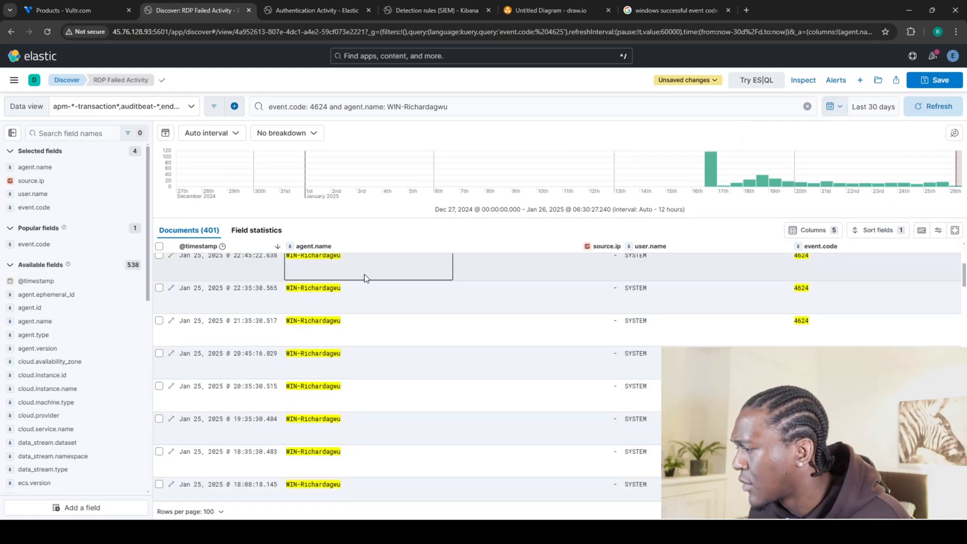
{"action": "scroll", "coordinate": [364, 275], "scroll_direction": "down", "scroll_amount": 10}
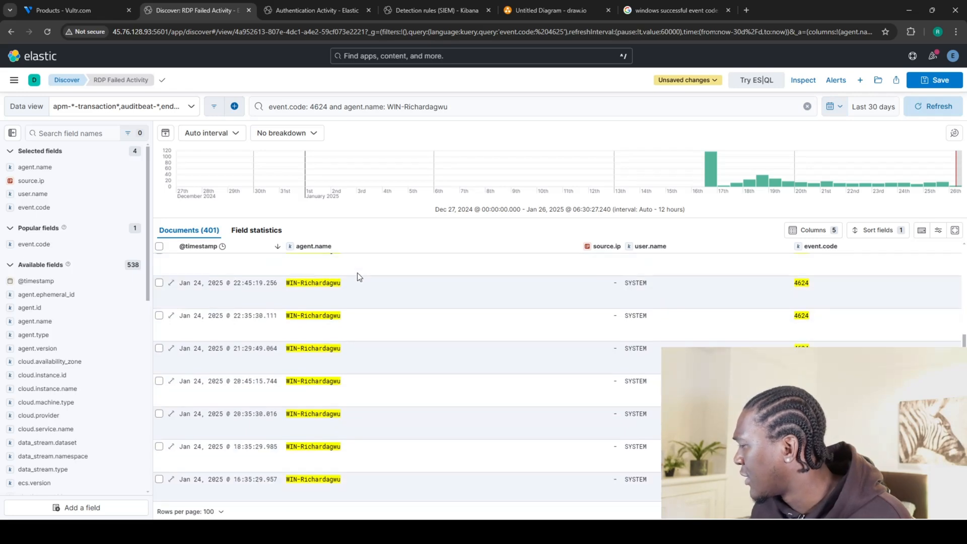
{"action": "scroll", "coordinate": [352, 272], "scroll_direction": "down", "scroll_amount": 10}
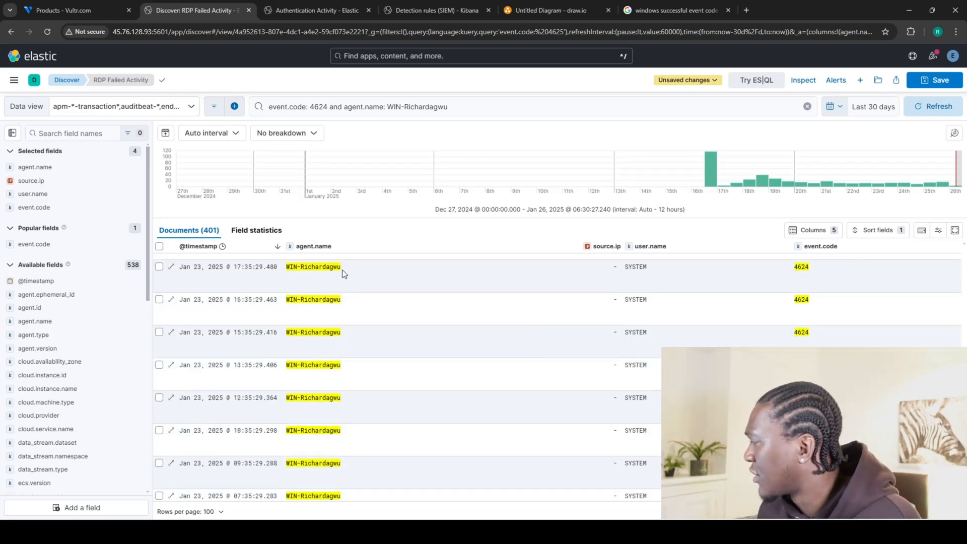
{"action": "scroll", "coordinate": [337, 273], "scroll_direction": "down", "scroll_amount": 10}
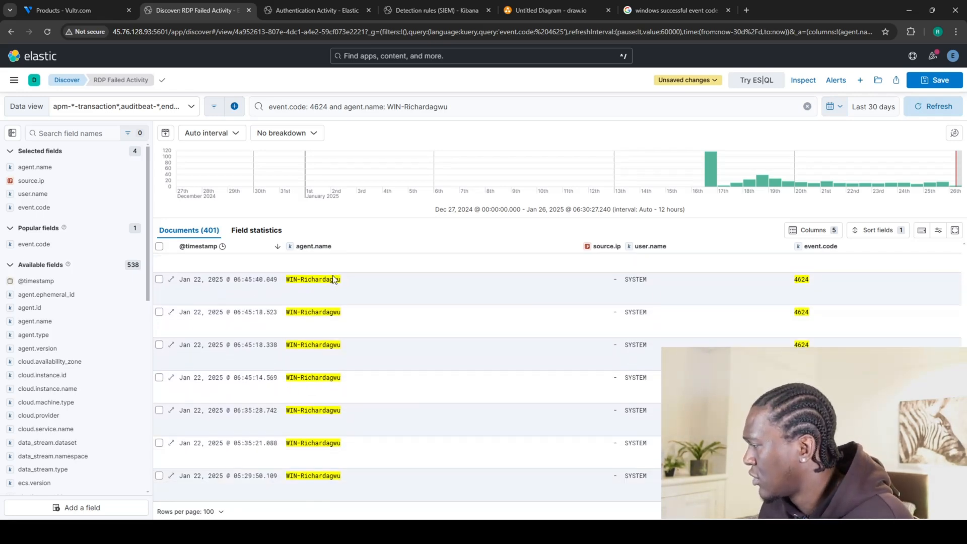
{"action": "left_click", "coordinate": [326, 280]}
{"action": "left_click", "coordinate": [314, 354]}
{"action": "scroll", "coordinate": [343, 371], "scroll_direction": "up", "scroll_amount": 7}
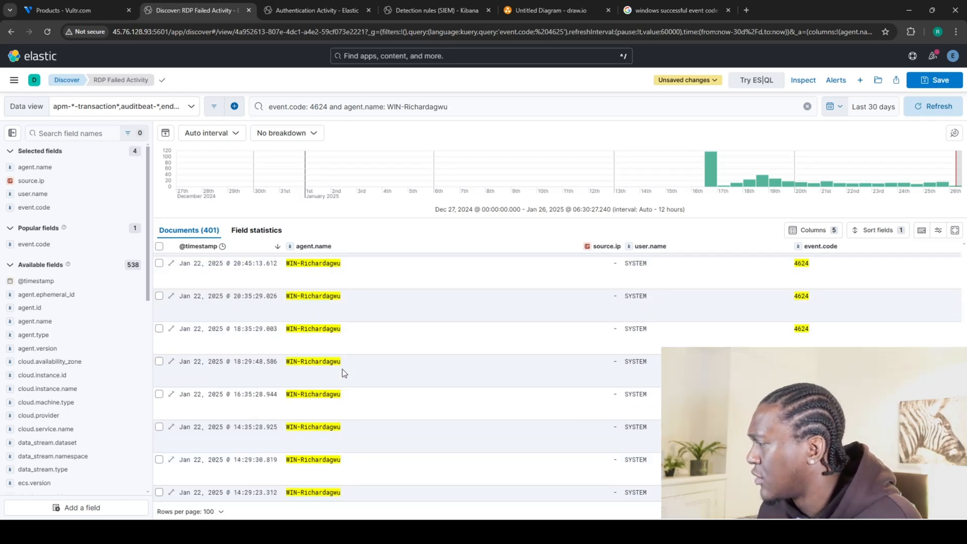
{"action": "scroll", "coordinate": [345, 369], "scroll_direction": "up", "scroll_amount": 15}
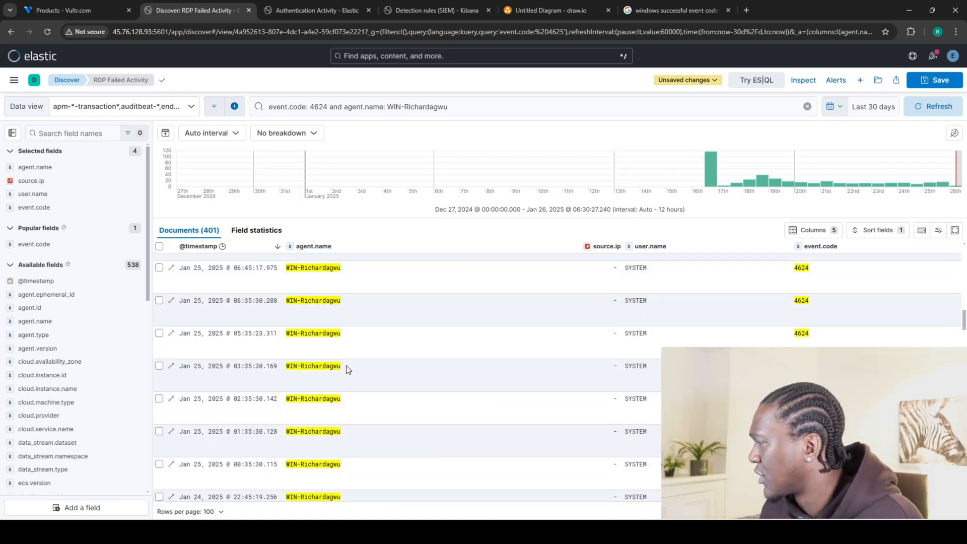
{"action": "scroll", "coordinate": [345, 369], "scroll_direction": "up", "scroll_amount": 5}
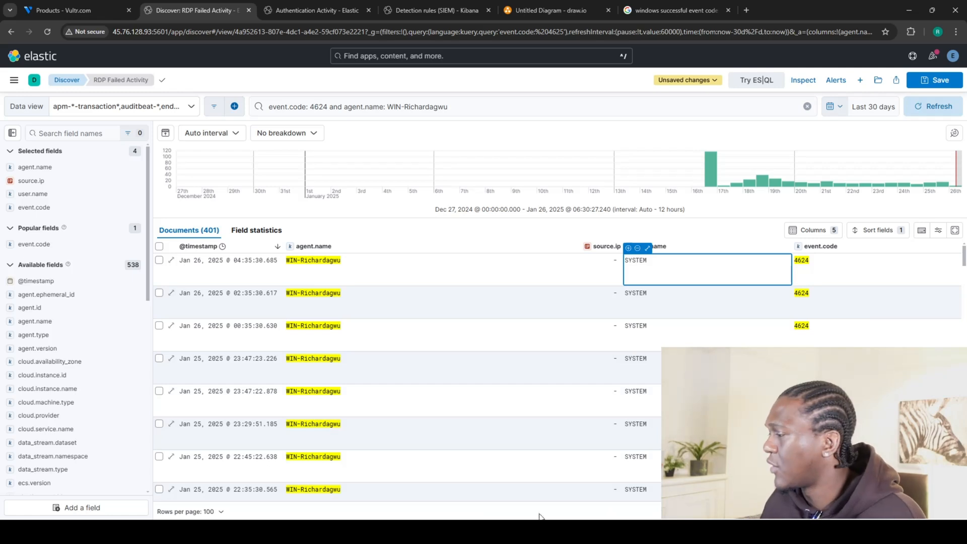
Switch to Vultr, open the Windows server's details, and copy its Administrator password
{"action": "left_click", "coordinate": [90, 10]}
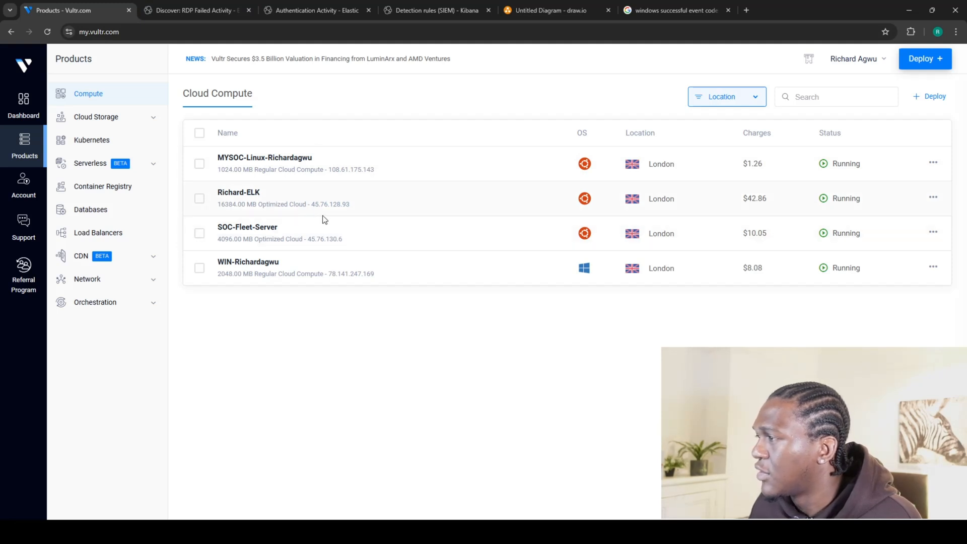
{"action": "left_click", "coordinate": [271, 263]}
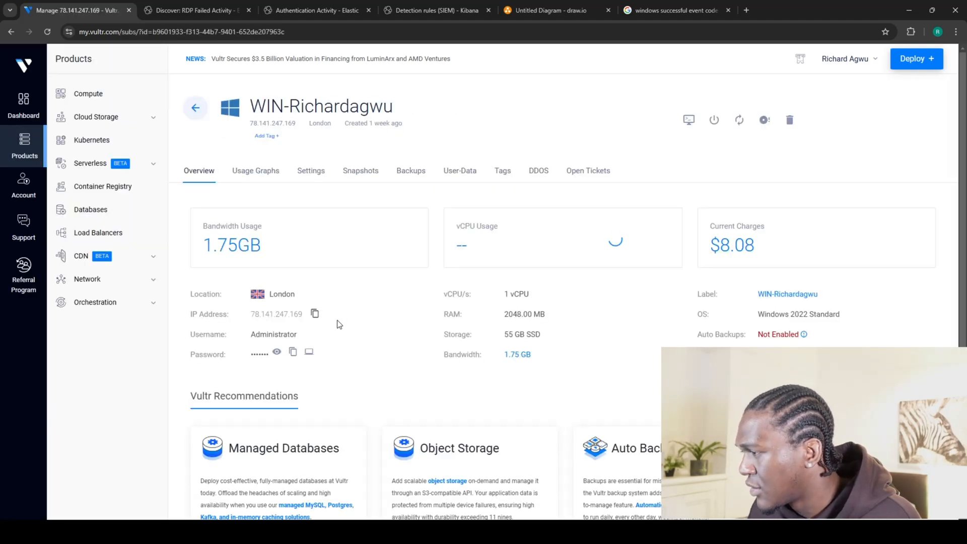
{"action": "left_click", "coordinate": [293, 352]}
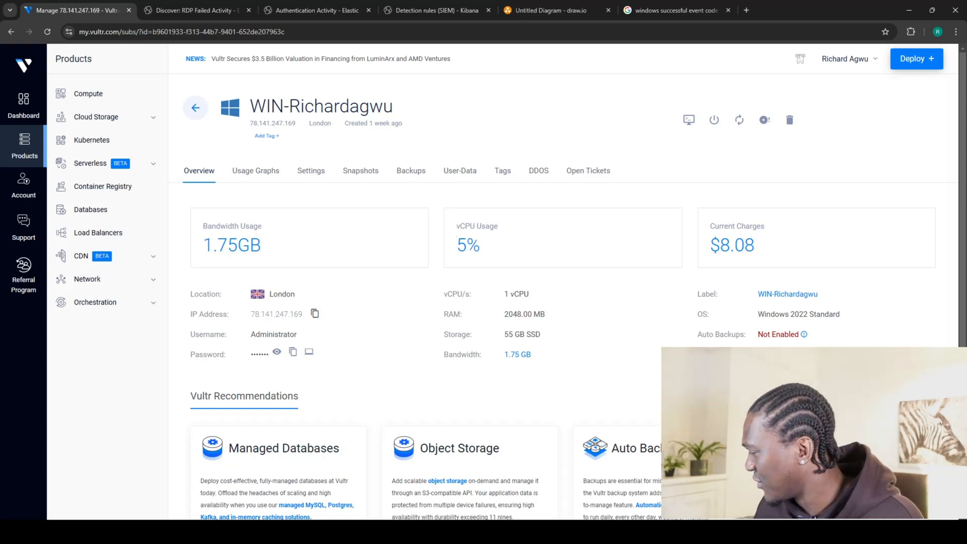
Connect to the Windows server over Remote Desktop, minimize its Windows Security window, and put the session away
{"action": "key", "text": "super"}
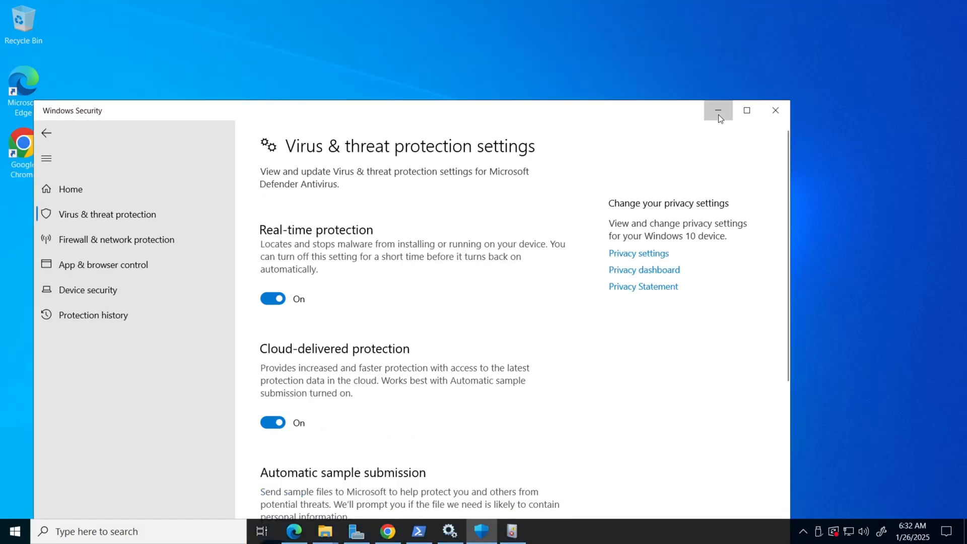
{"action": "left_click", "coordinate": [719, 112]}
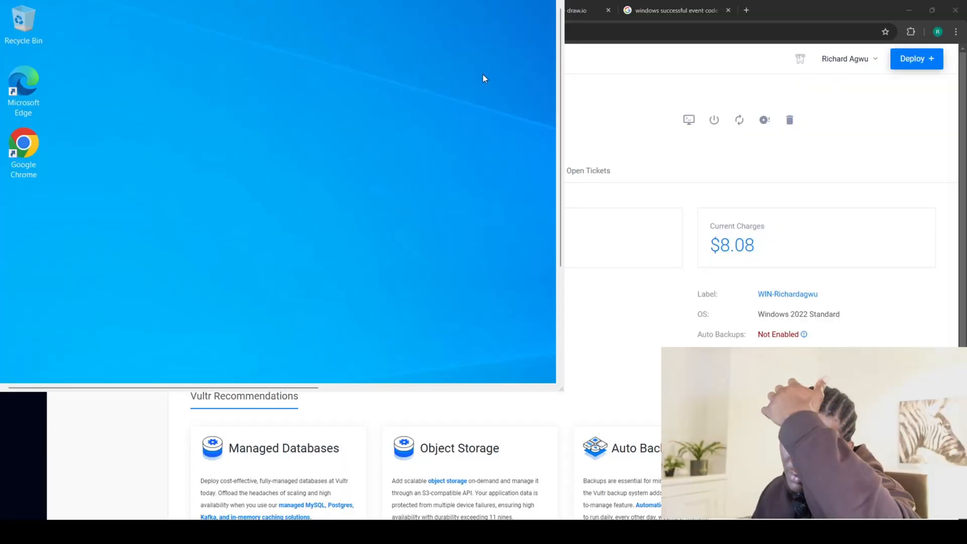
{"action": "left_click", "coordinate": [512, 0]}
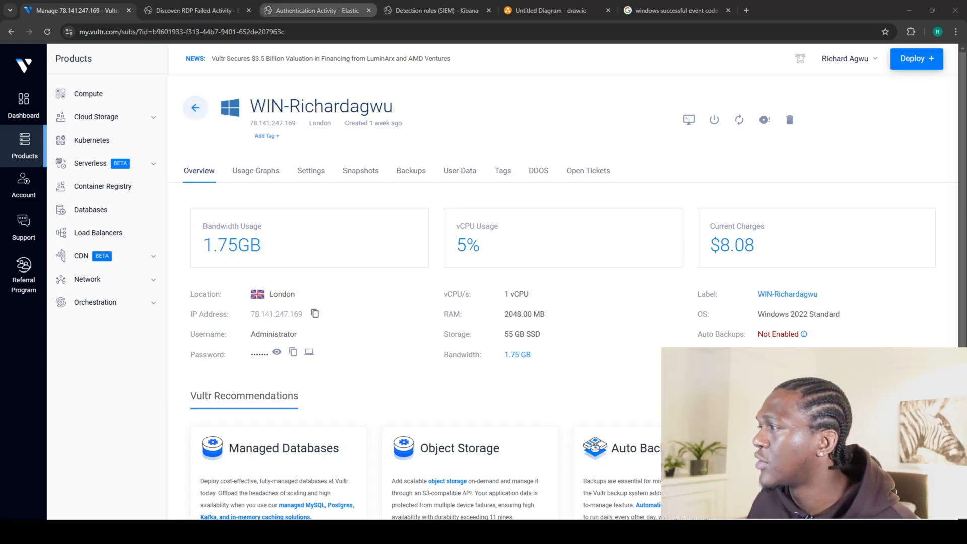
Open the Elastic Security rules in a separate browser tab and show the RDP brute-force rule's details
{"action": "left_click", "coordinate": [436, 10]}
{"action": "left_click", "coordinate": [194, 10]}
{"action": "left_click", "coordinate": [14, 79]}
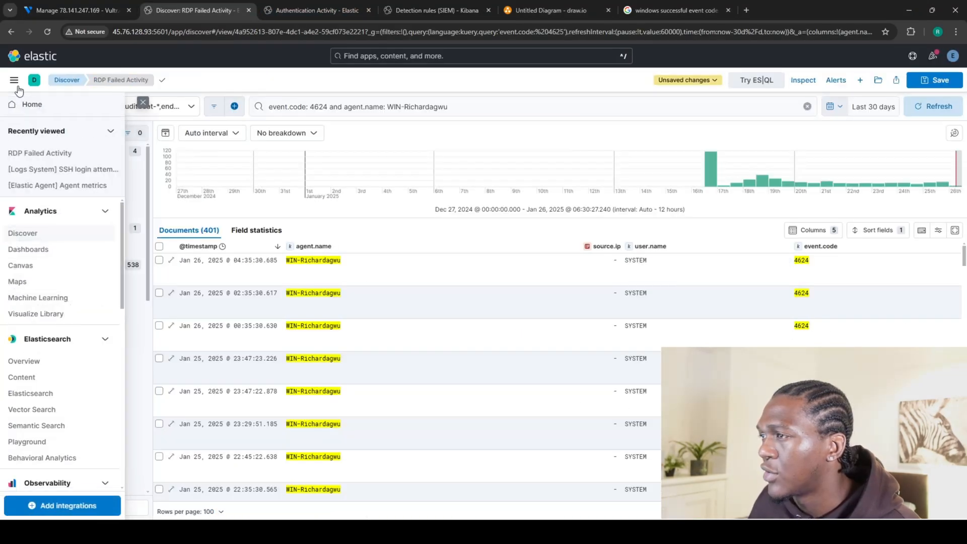
{"action": "scroll", "coordinate": [69, 309], "scroll_direction": "down", "scroll_amount": 10}
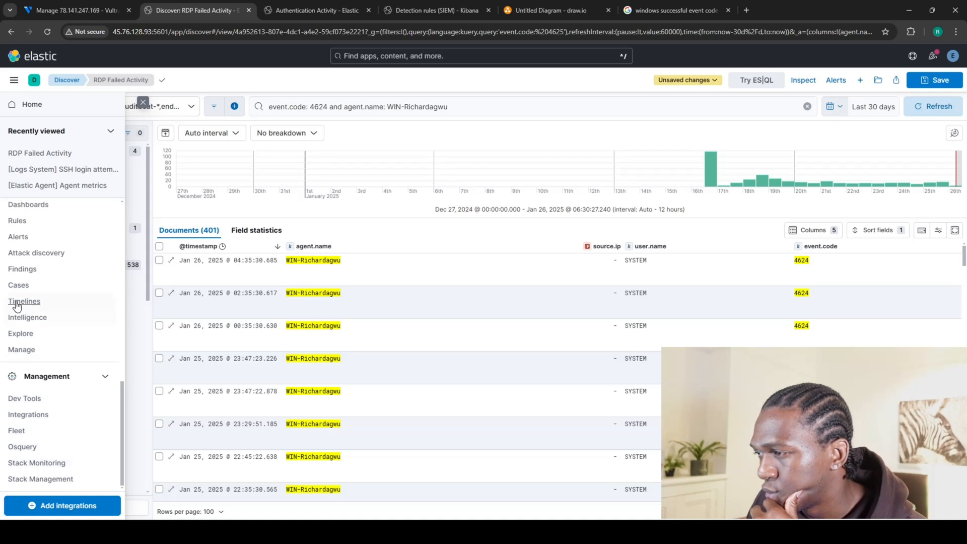
{"action": "left_click", "coordinate": [40, 233]}
{"action": "left_click", "coordinate": [353, 11]}
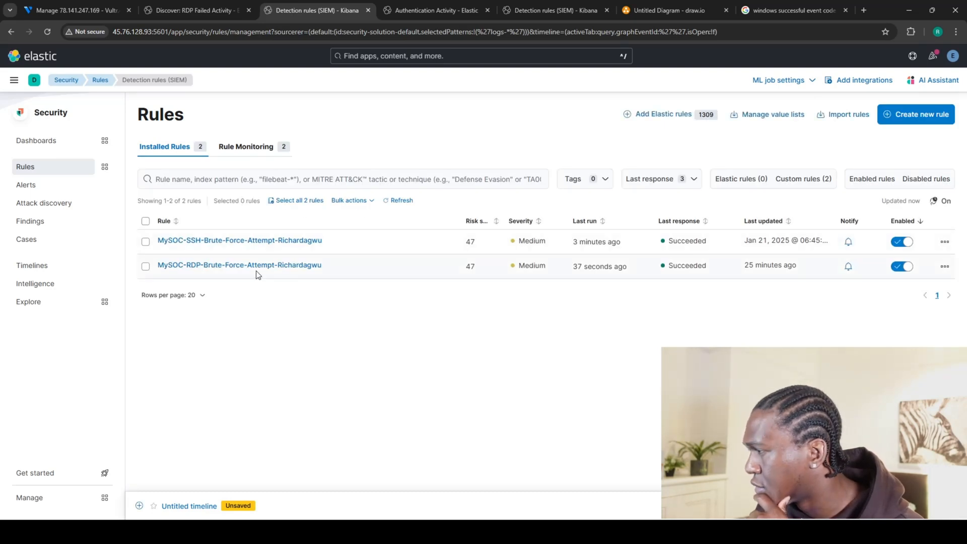
{"action": "left_click", "coordinate": [226, 267]}
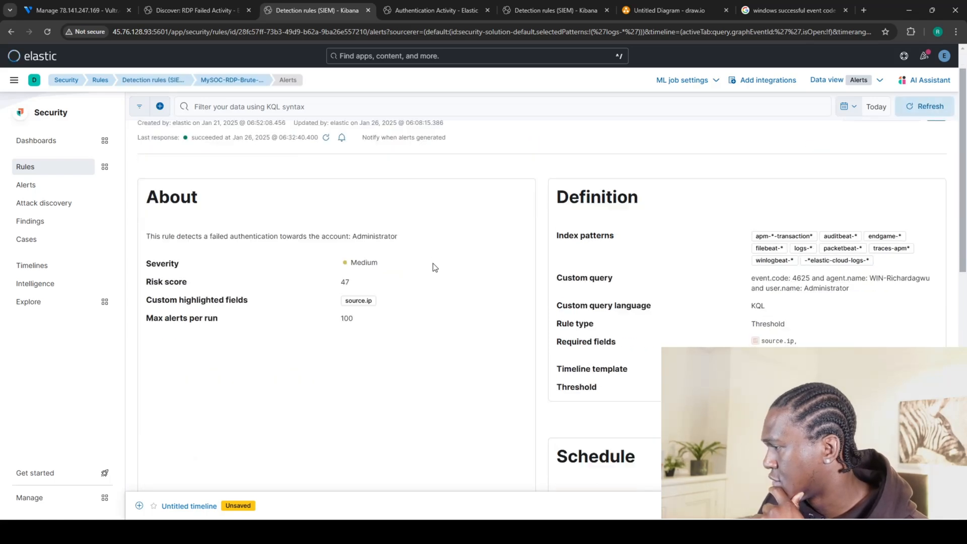
Examine the RDP brute-force rule's definition, threshold, schedule and today's alerts, and close that browser tab
{"action": "scroll", "coordinate": [432, 264], "scroll_direction": "down", "scroll_amount": 10}
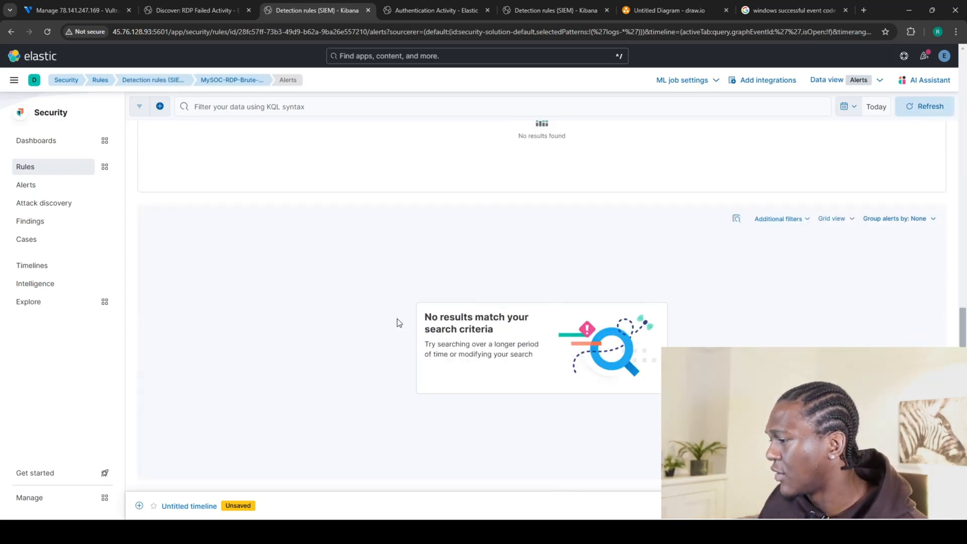
{"action": "scroll", "coordinate": [399, 322], "scroll_direction": "up", "scroll_amount": 8}
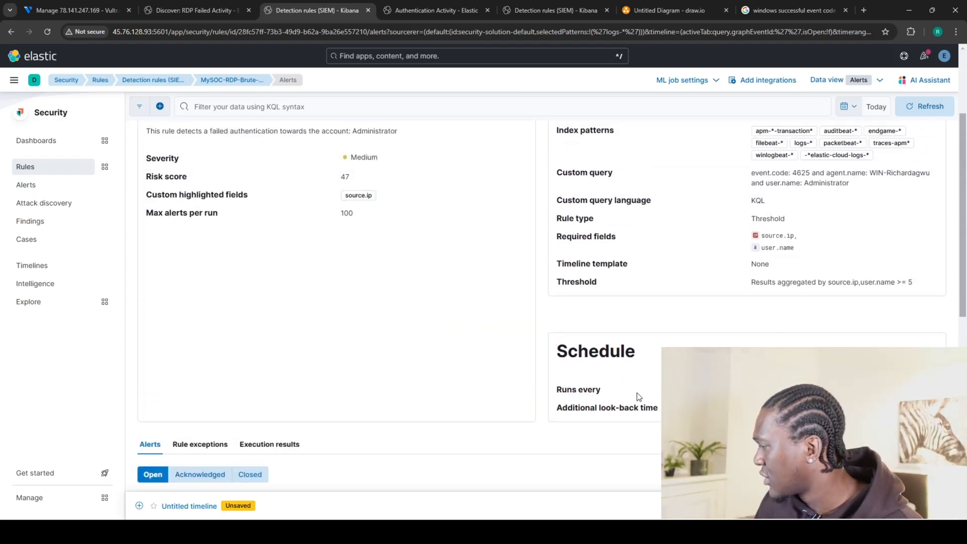
{"action": "scroll", "coordinate": [544, 292], "scroll_direction": "up", "scroll_amount": 1}
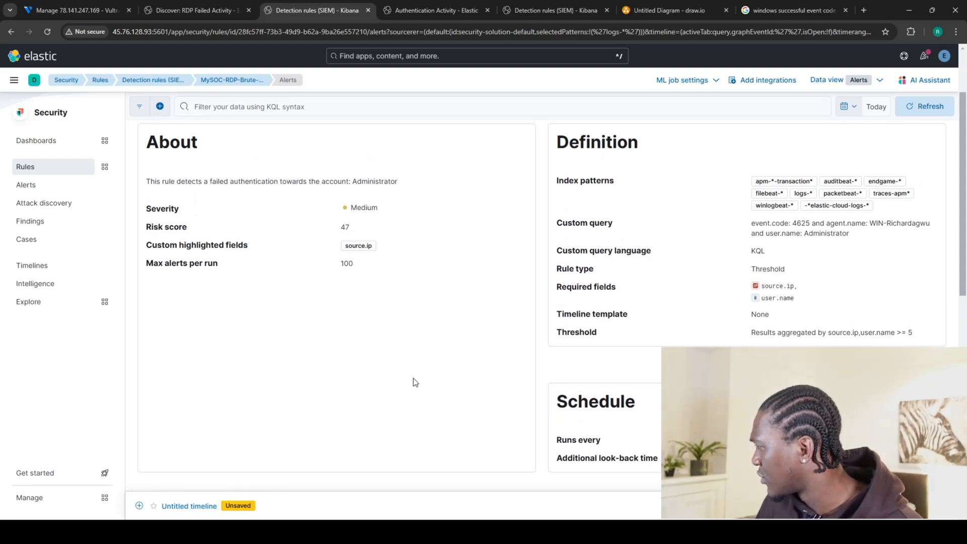
{"action": "scroll", "coordinate": [675, 336], "scroll_direction": "up", "scroll_amount": 1}
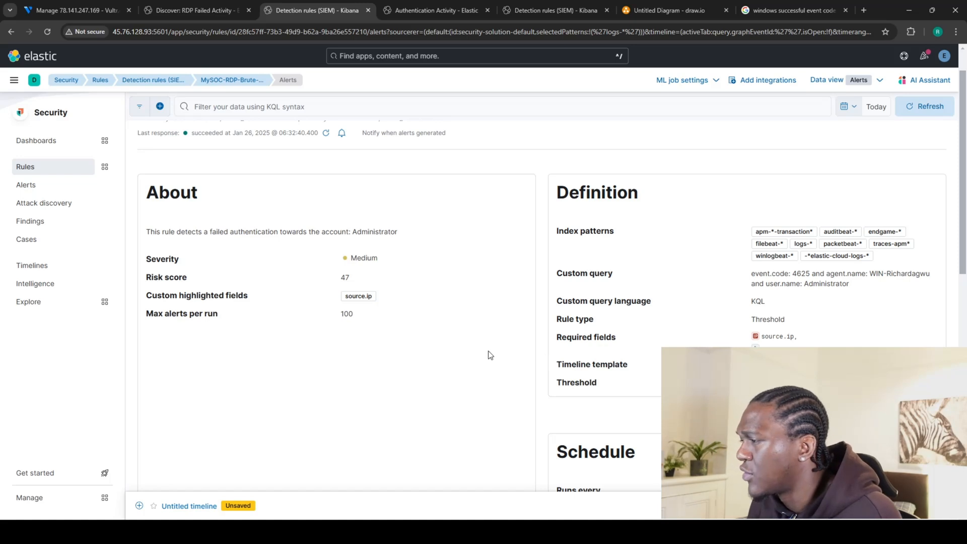
{"action": "scroll", "coordinate": [443, 272], "scroll_direction": "up", "scroll_amount": 1}
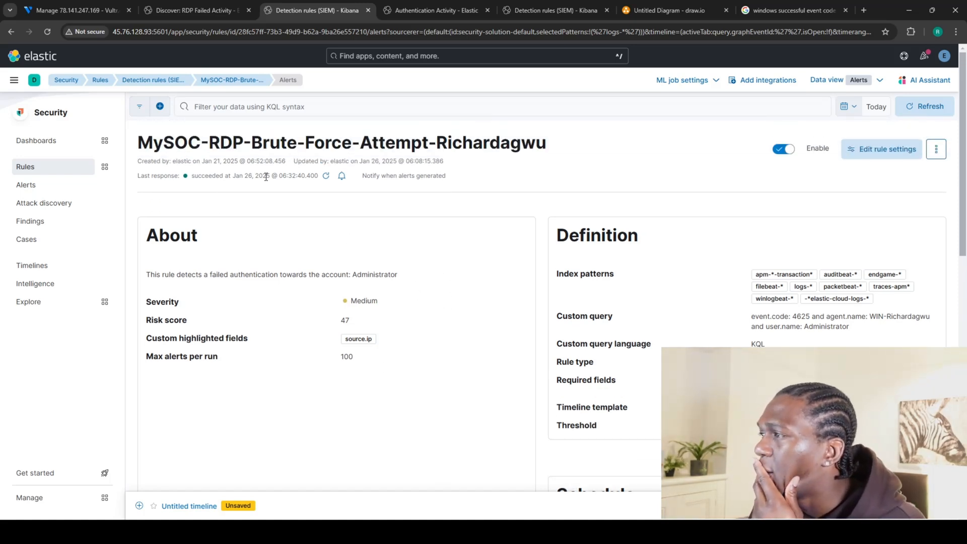
{"action": "left_click", "coordinate": [368, 10]}
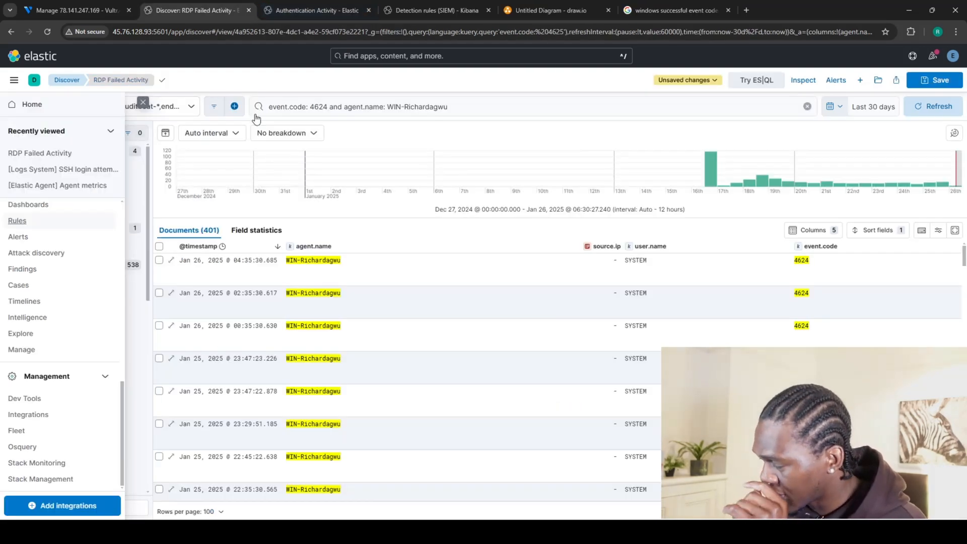
{"action": "left_click", "coordinate": [436, 10]}
{"action": "left_click", "coordinate": [201, 4]}
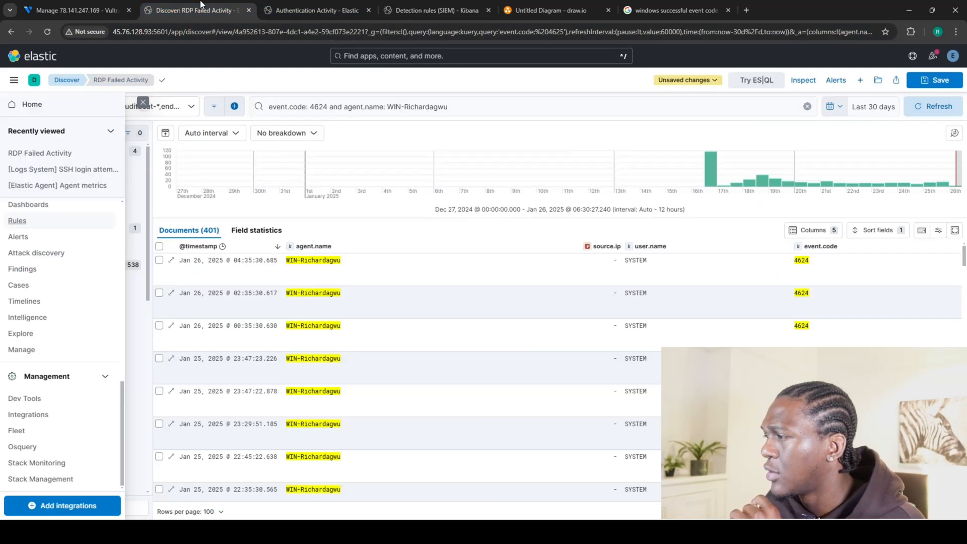
{"action": "key", "text": "ctrl+Tab"}
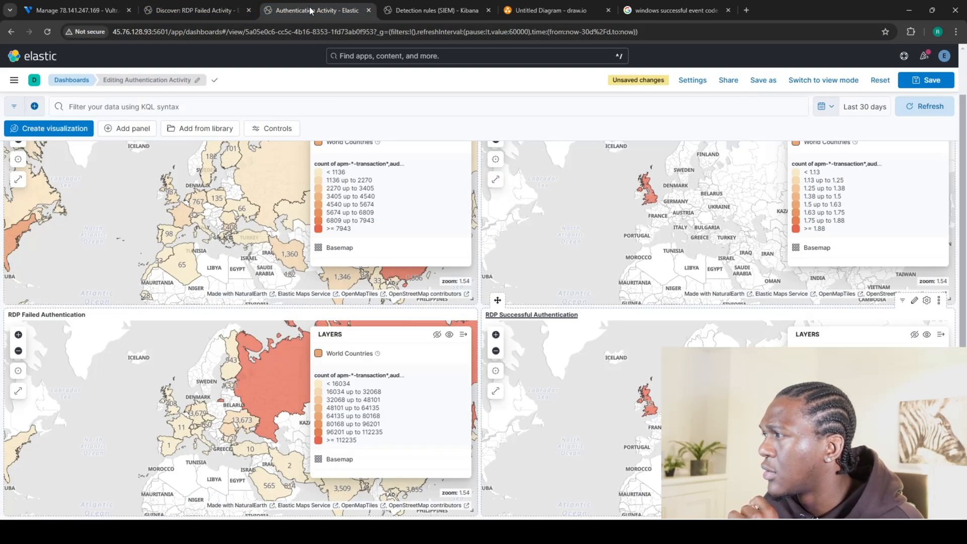
{"action": "left_click", "coordinate": [101, 9]}
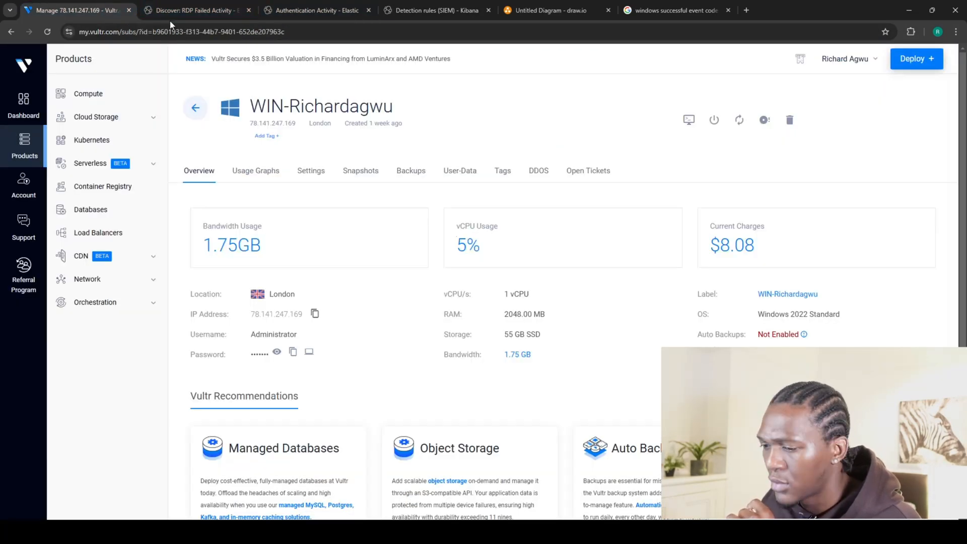
{"action": "left_click", "coordinate": [433, 10]}
{"action": "left_click", "coordinate": [313, 6]}
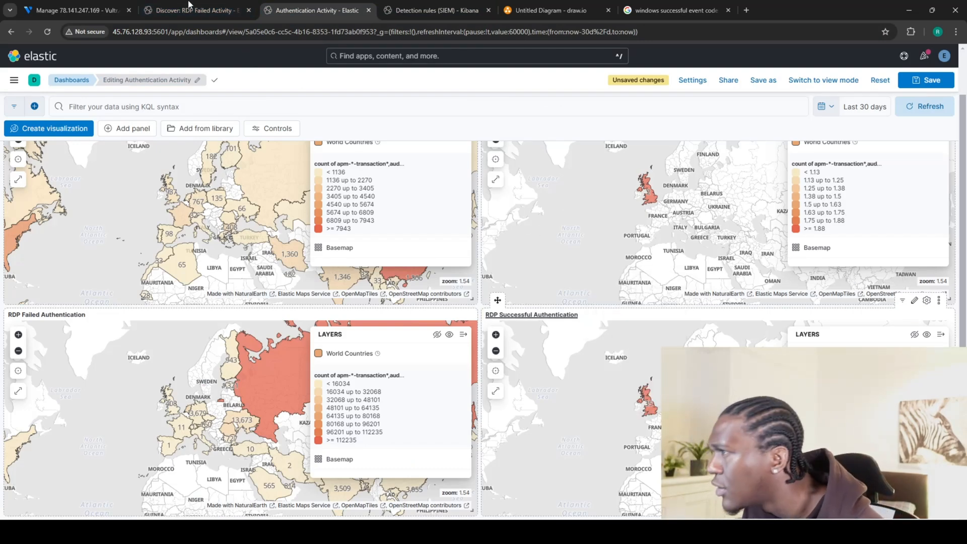
Return to the Discover search for event code 4624 and set its time range to Today
{"action": "left_click", "coordinate": [217, 9]}
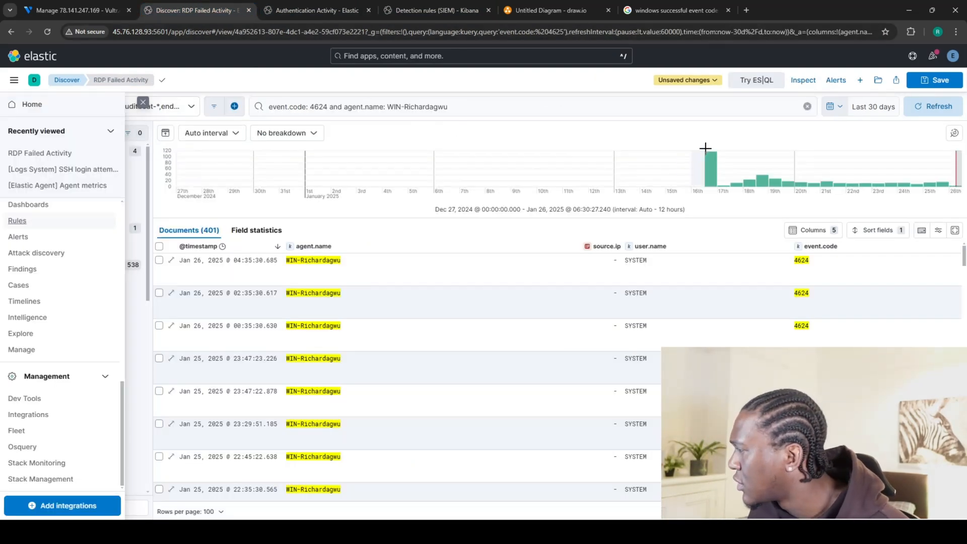
{"action": "left_click", "coordinate": [830, 107]}
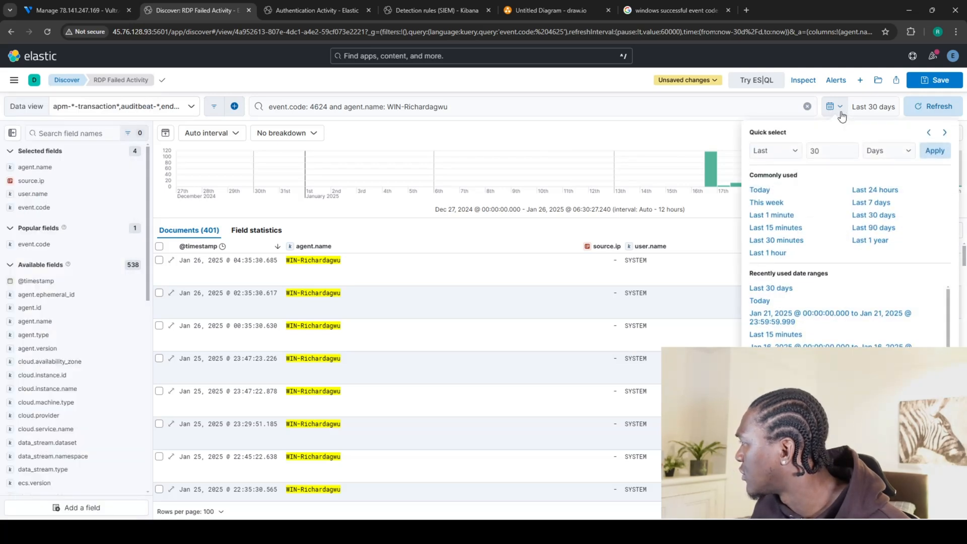
{"action": "left_click", "coordinate": [759, 190]}
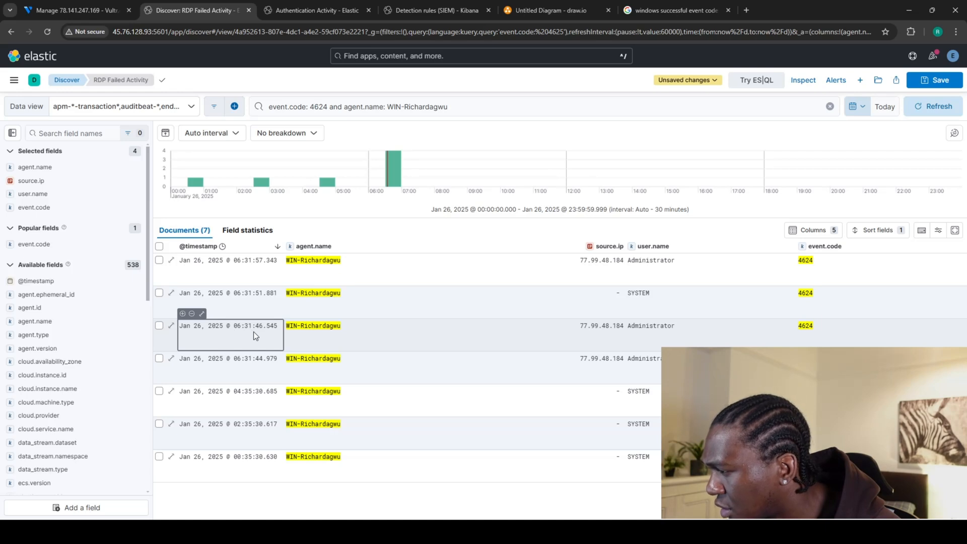
Expand the 06:31:44 Administrator login document and examine its source domain and geolocation fields
{"action": "left_click_drag", "start_coordinate": [235, 359], "coordinate": [251, 364]}
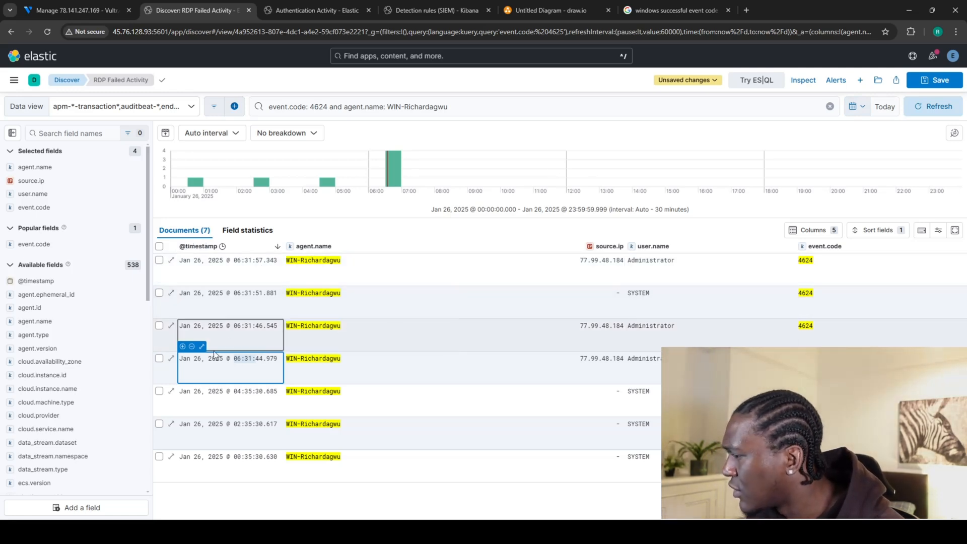
{"action": "left_click", "coordinate": [172, 358]}
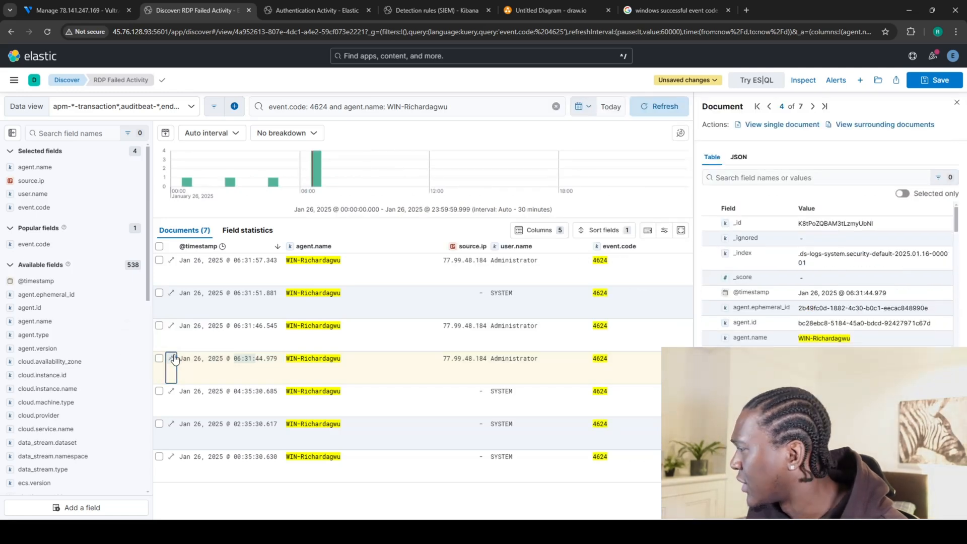
{"action": "scroll", "coordinate": [853, 330], "scroll_direction": "down", "scroll_amount": 5}
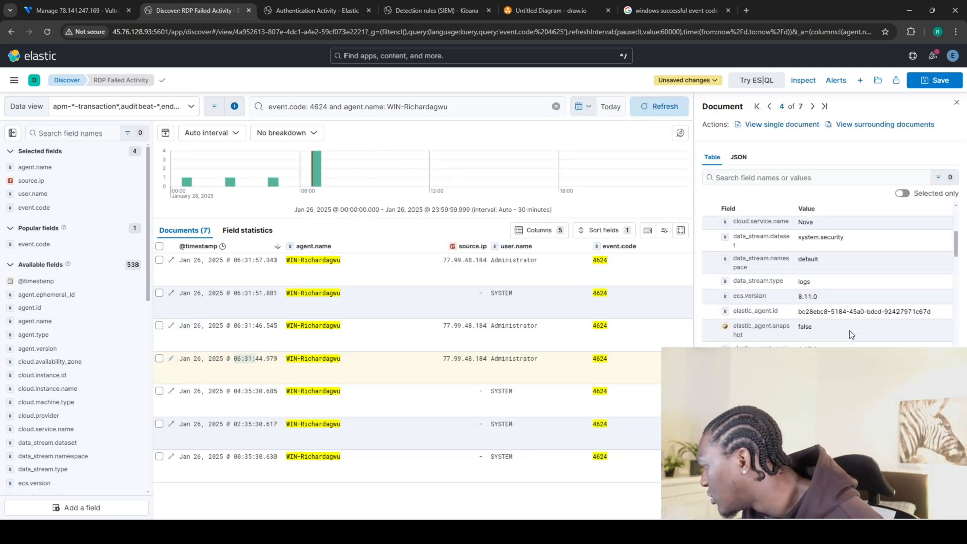
{"action": "scroll", "coordinate": [849, 330], "scroll_direction": "down", "scroll_amount": 10}
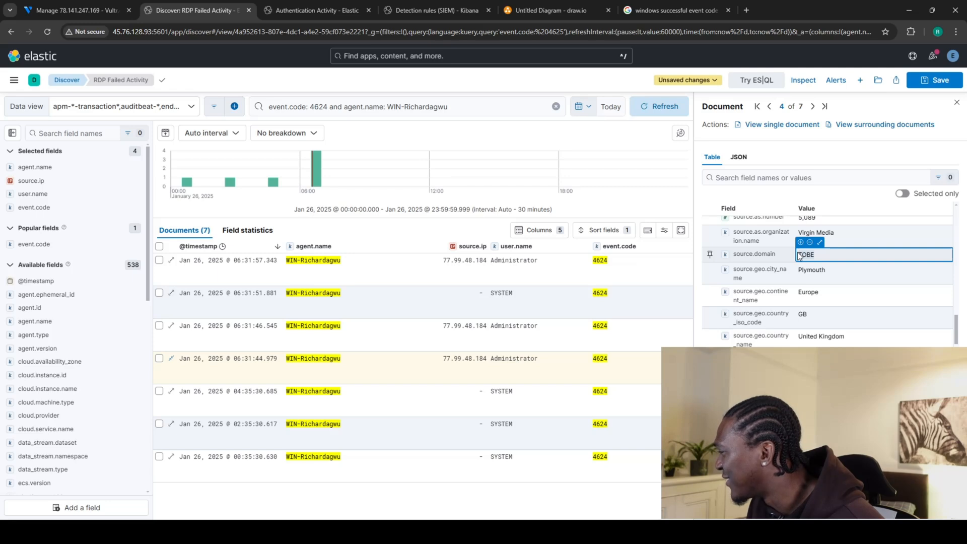
{"action": "left_click", "coordinate": [832, 270]}
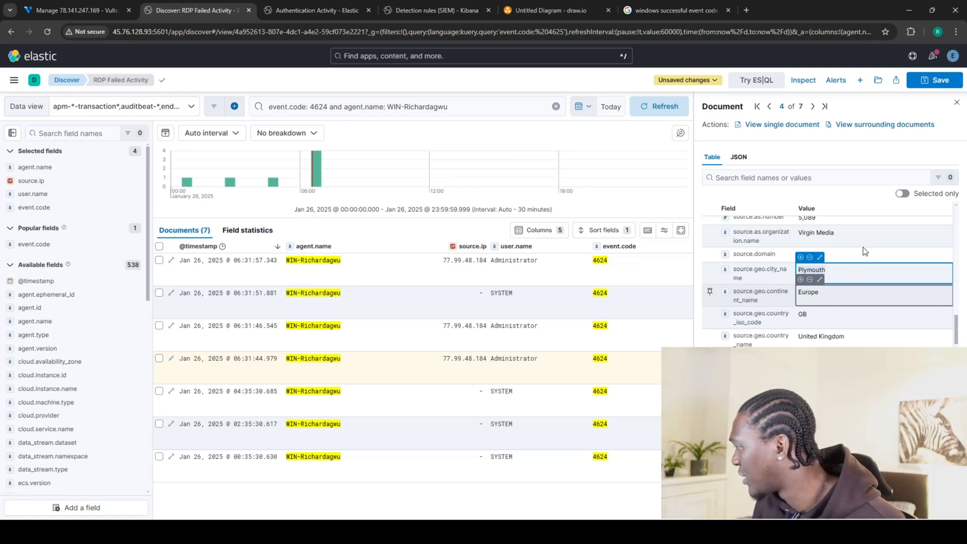
Examine the Administrator login document's source geolocation, logon process and logon type fields, and close the document details
{"action": "left_click", "coordinate": [845, 273]}
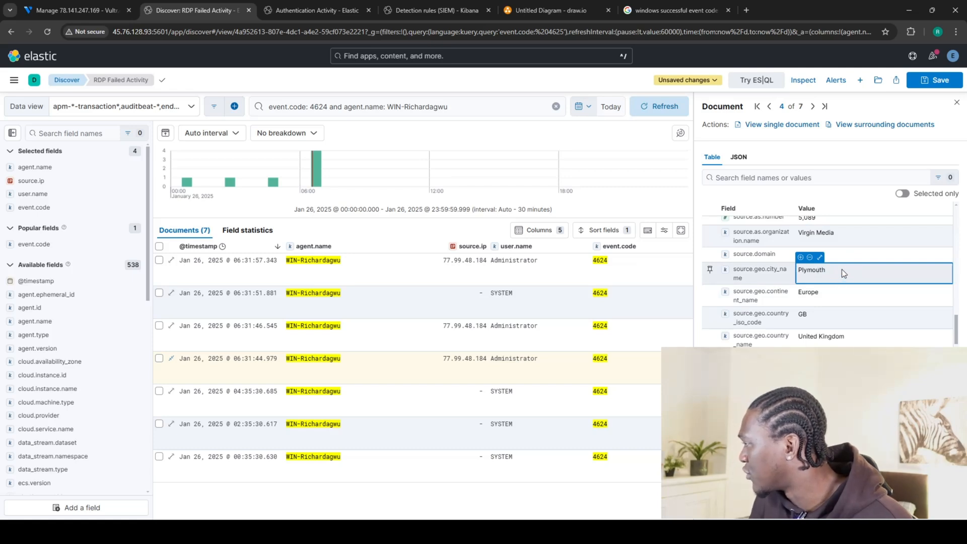
{"action": "left_click", "coordinate": [815, 313]}
{"action": "scroll", "coordinate": [815, 313], "scroll_direction": "down", "scroll_amount": 2}
{"action": "left_click", "coordinate": [810, 314]}
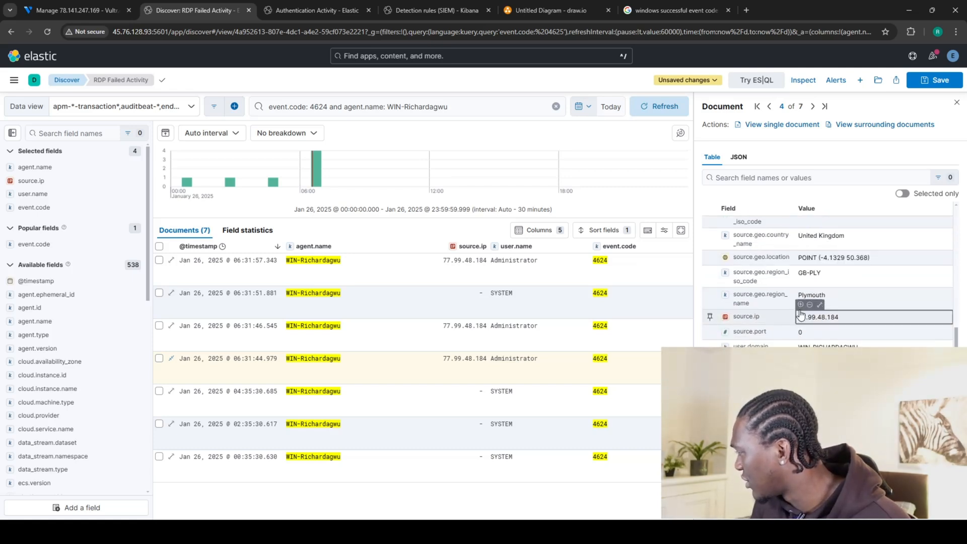
{"action": "scroll", "coordinate": [810, 314], "scroll_direction": "down", "scroll_amount": 5}
{"action": "scroll", "coordinate": [834, 315], "scroll_direction": "down", "scroll_amount": 3}
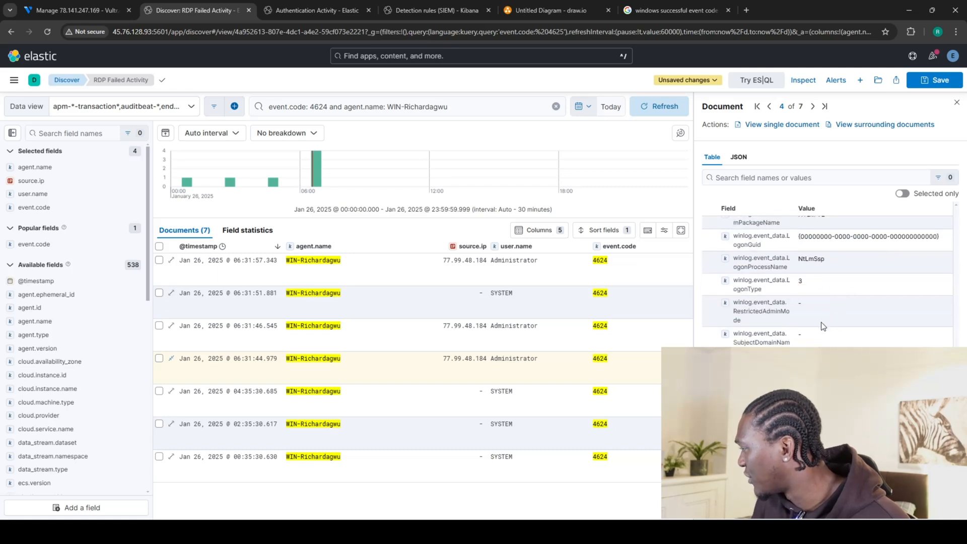
{"action": "left_click", "coordinate": [589, 363]}
{"action": "left_click", "coordinate": [847, 267]}
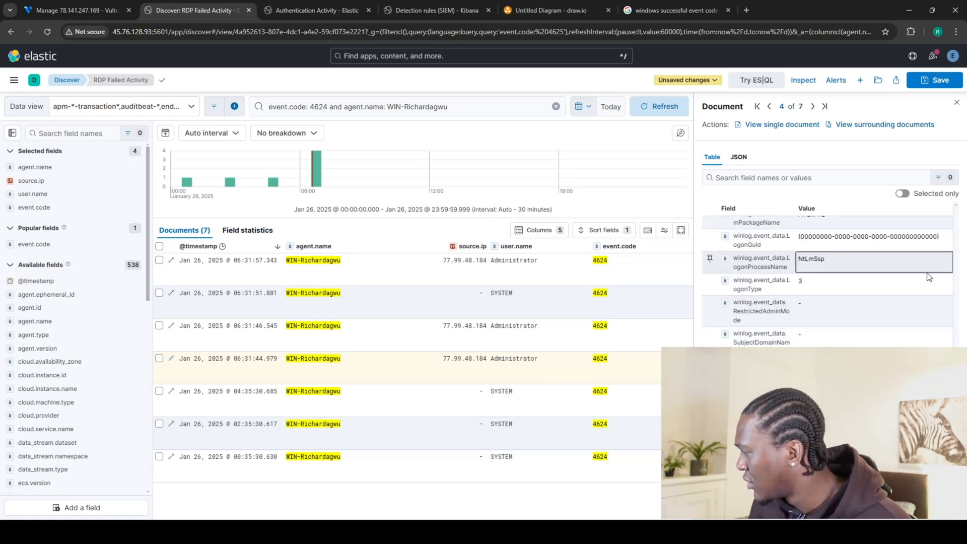
{"action": "scroll", "coordinate": [847, 274], "scroll_direction": "down", "scroll_amount": 5}
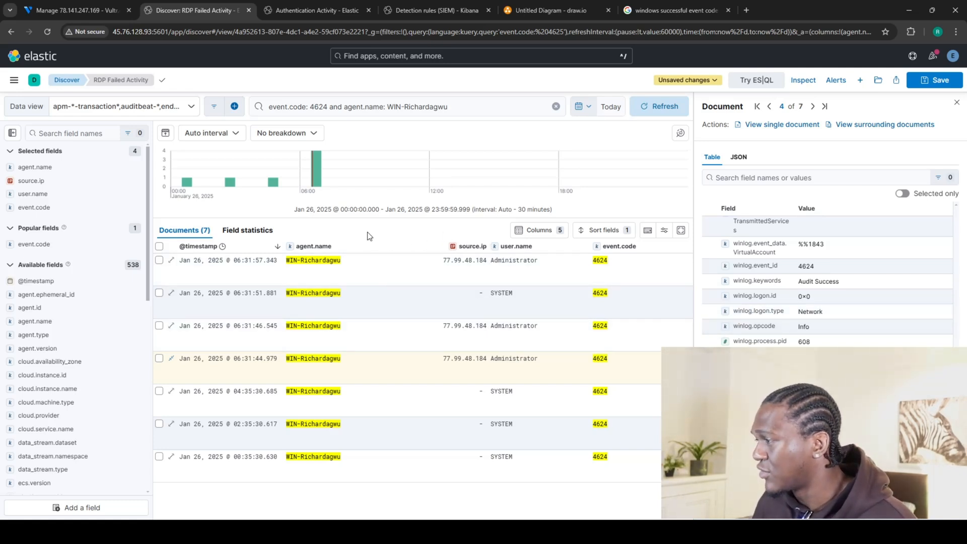
{"action": "left_click", "coordinate": [957, 102]}
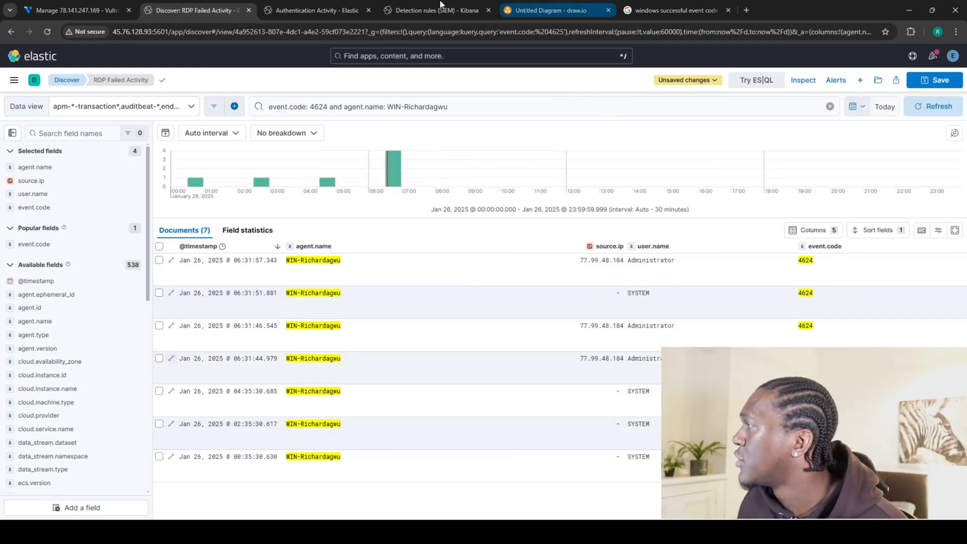
Return to the Authentication Activity dashboard, check its RDP authentication maps, and save the dashboard
{"action": "left_click", "coordinate": [321, 17]}
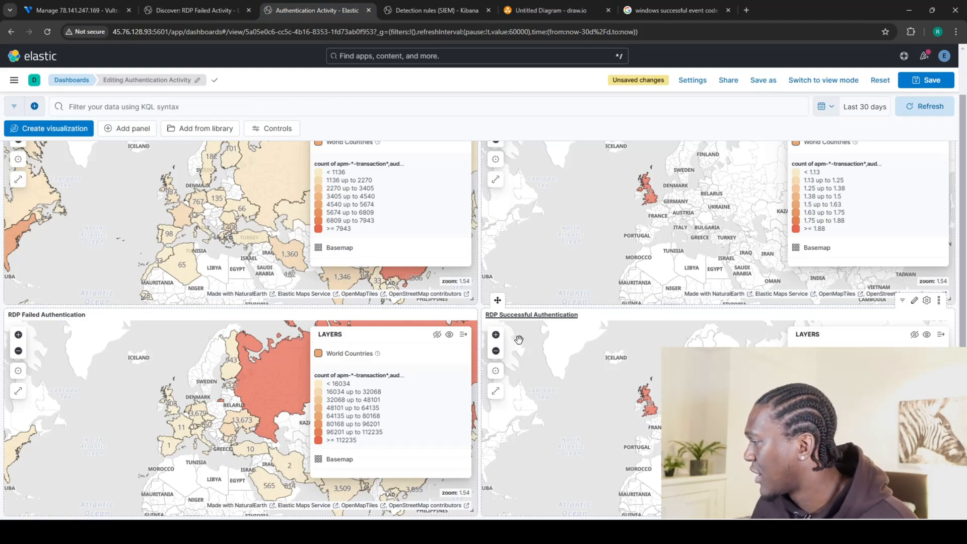
{"action": "scroll", "coordinate": [600, 347], "scroll_direction": "down", "scroll_amount": 2}
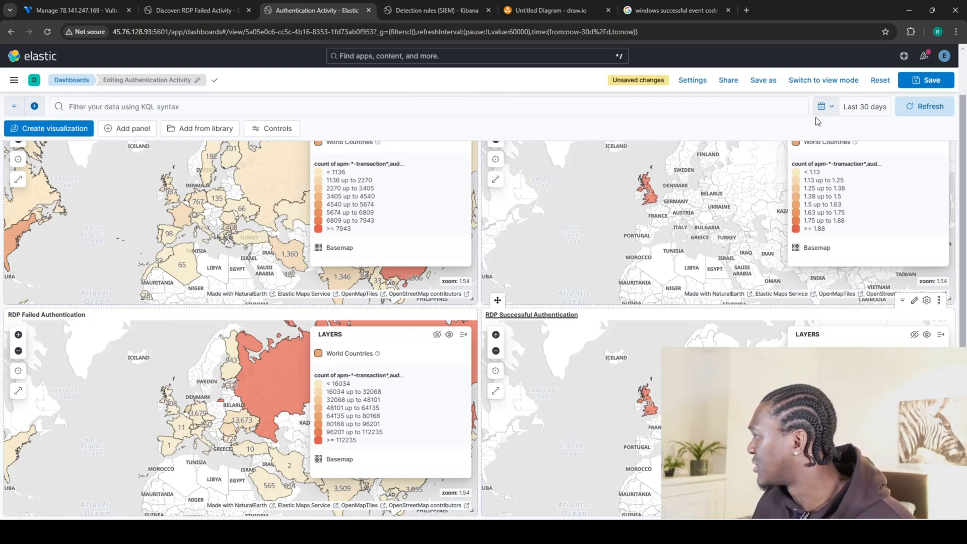
{"action": "left_click", "coordinate": [923, 81]}
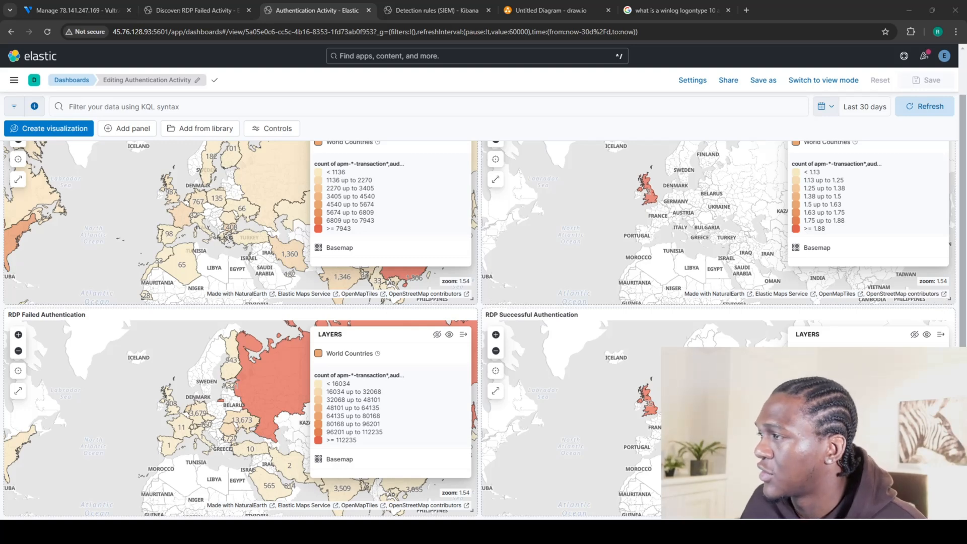
Replace the Discover query with event.code: 4624 and an opening logon-type condition, winlog.event_data.LogonType: 10
{"action": "left_click", "coordinate": [191, 9]}
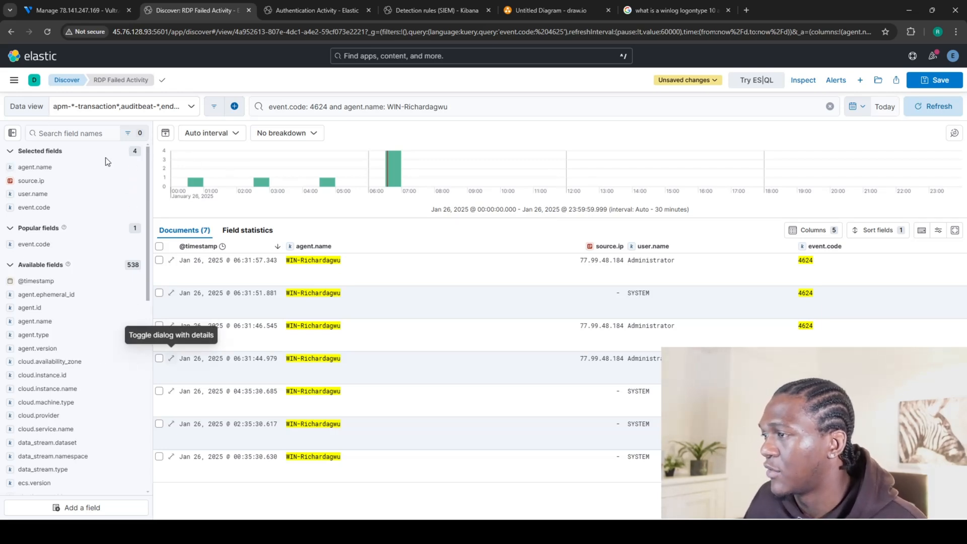
{"action": "left_click", "coordinate": [460, 107]}
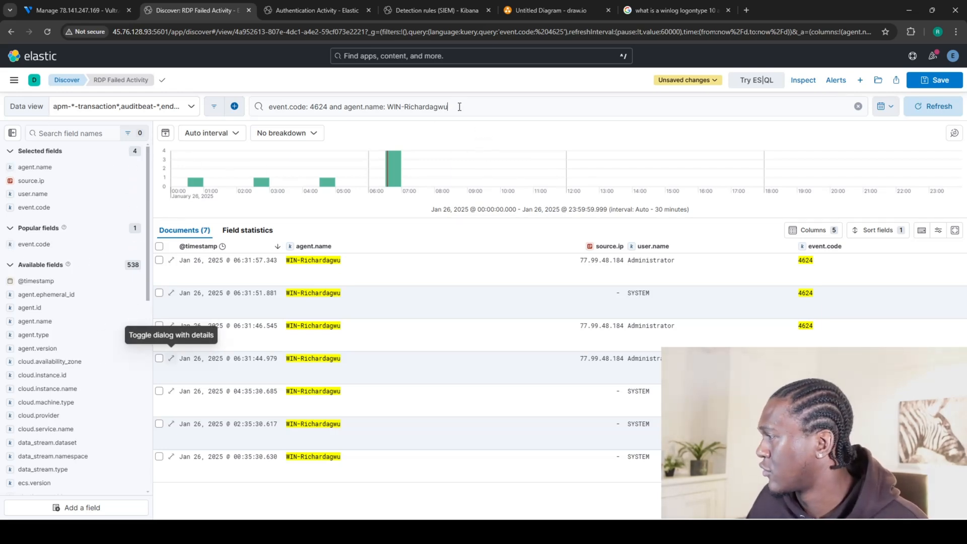
{"action": "left_click", "coordinate": [858, 107]}
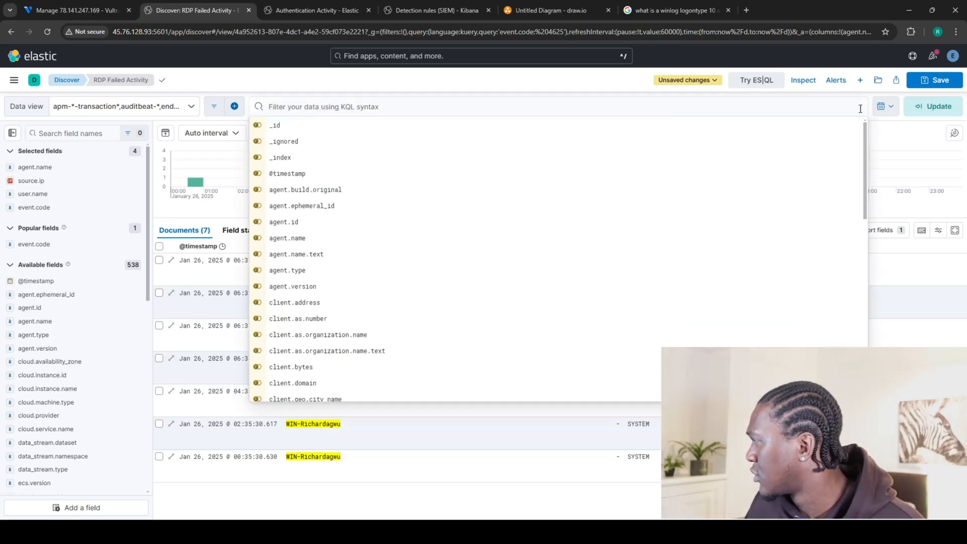
{"action": "left_click", "coordinate": [294, 107]}
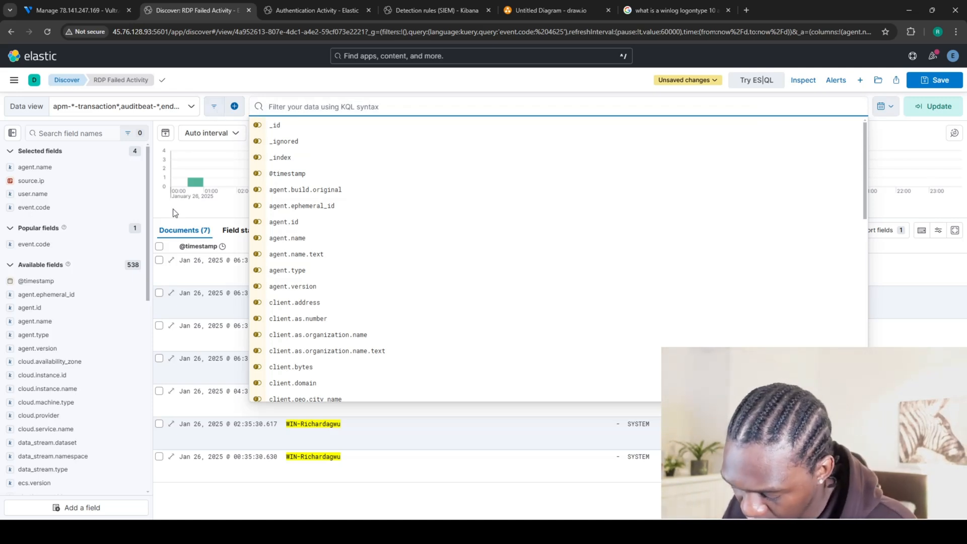
{"action": "type", "text": "event"}
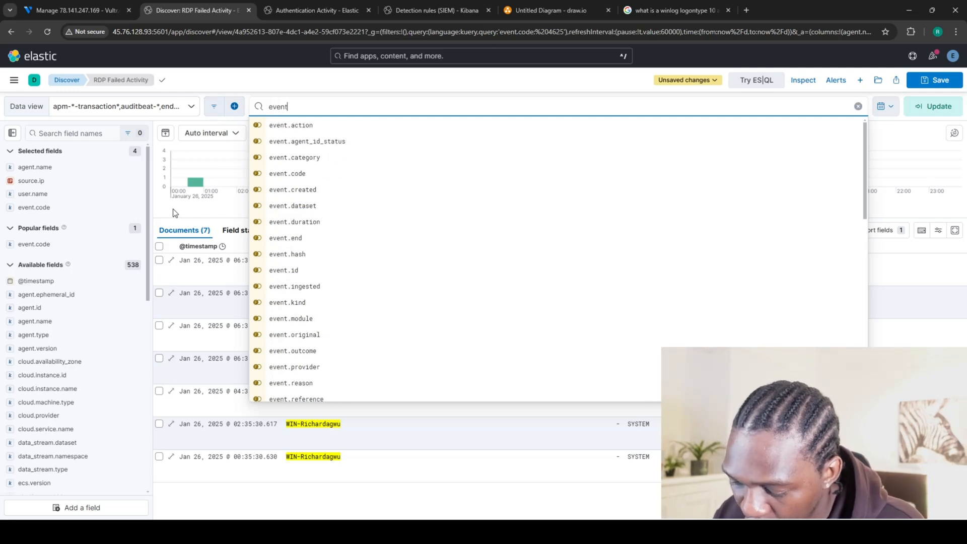
{"action": "type", "text": "."}
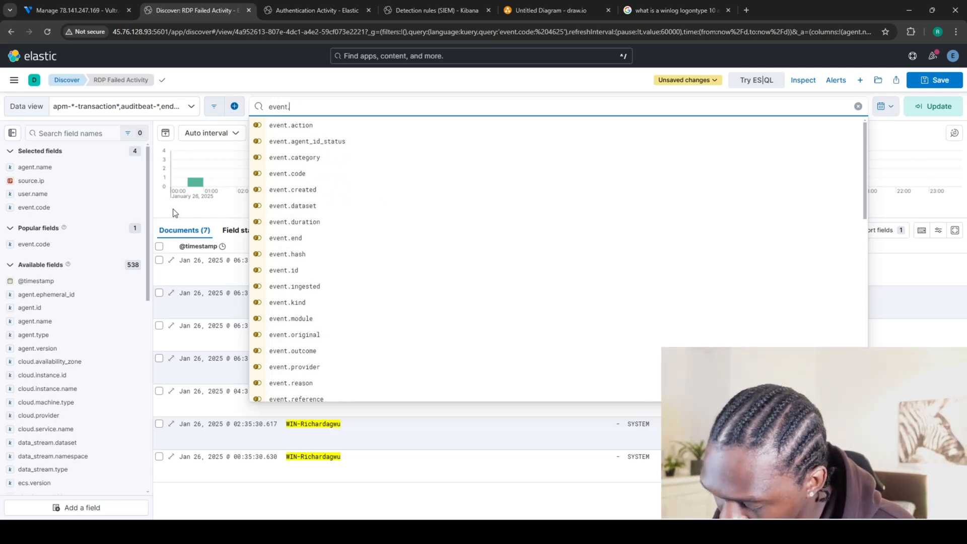
{"action": "type", "text": "code: 462"}
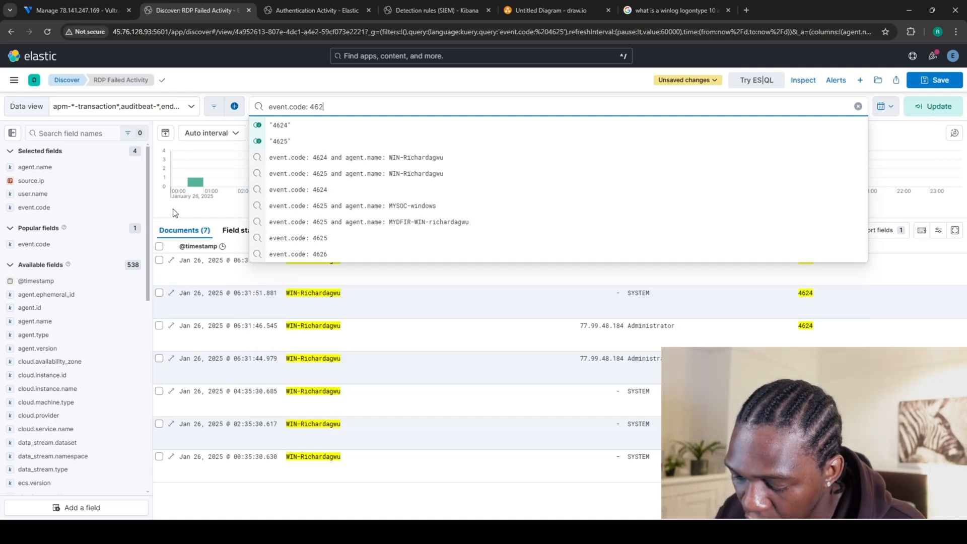
{"action": "type", "text": "4"}
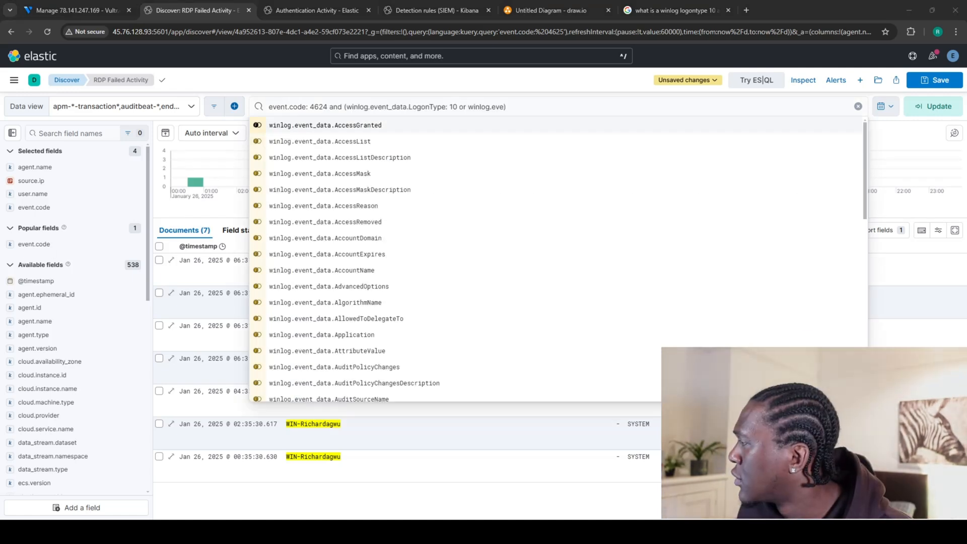
Complete the parenthesised alternative in the Discover query with winlog.event_data.LogonType: 7
{"action": "left_click", "coordinate": [504, 109]}
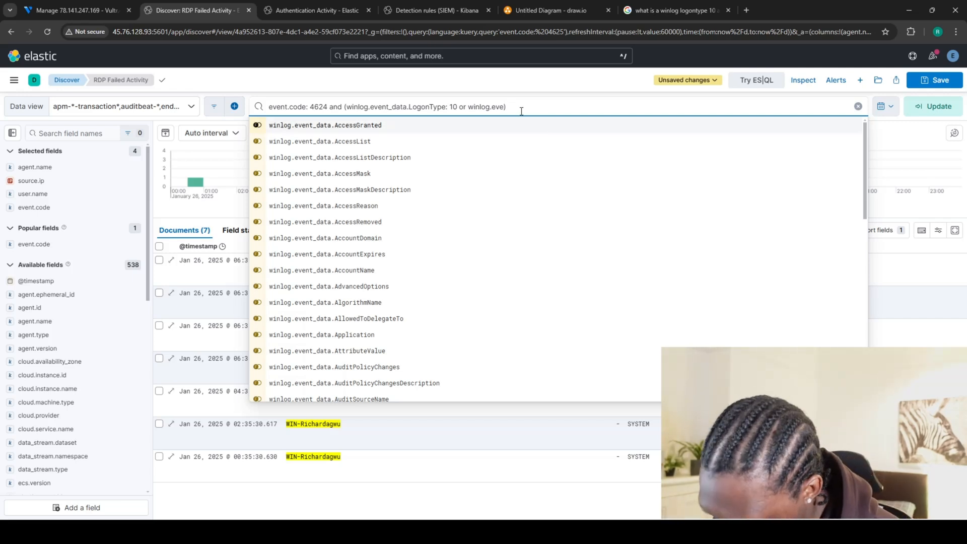
{"action": "type", "text": "nt"}
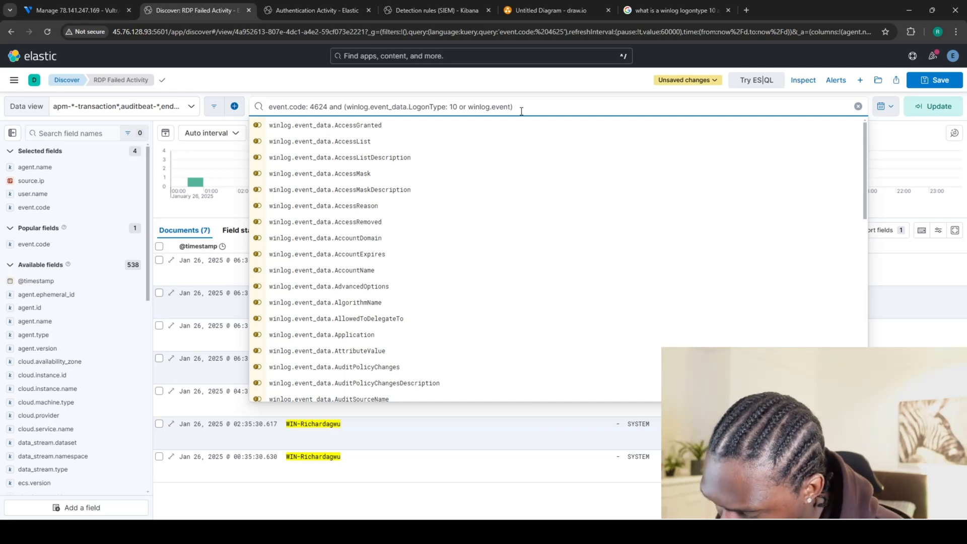
{"action": "type", "text": "_"}
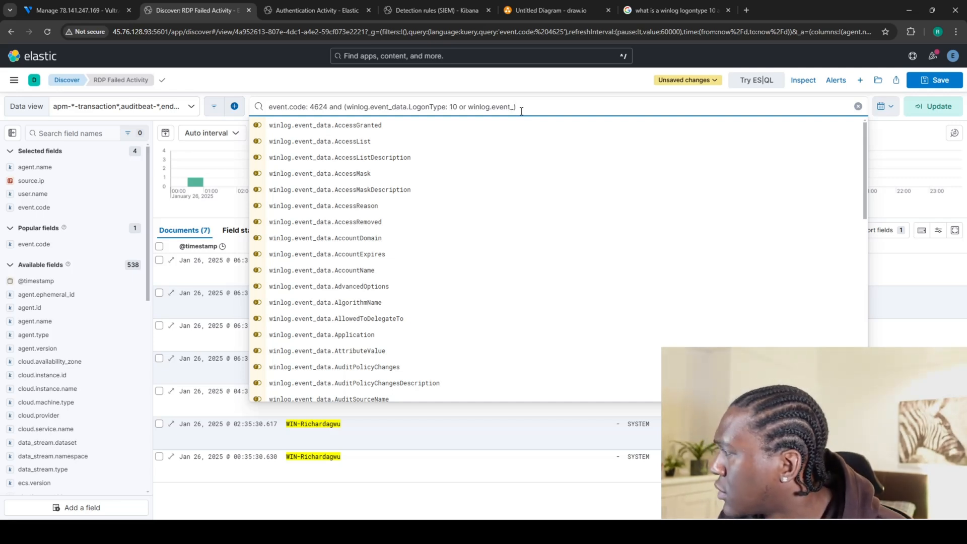
{"action": "type", "text": "data"}
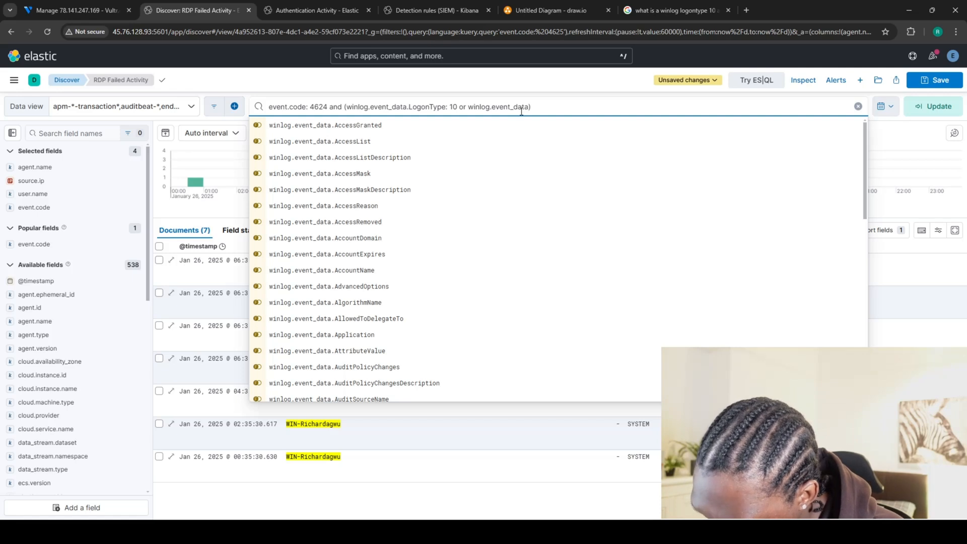
{"action": "type", "text": ".Logon"}
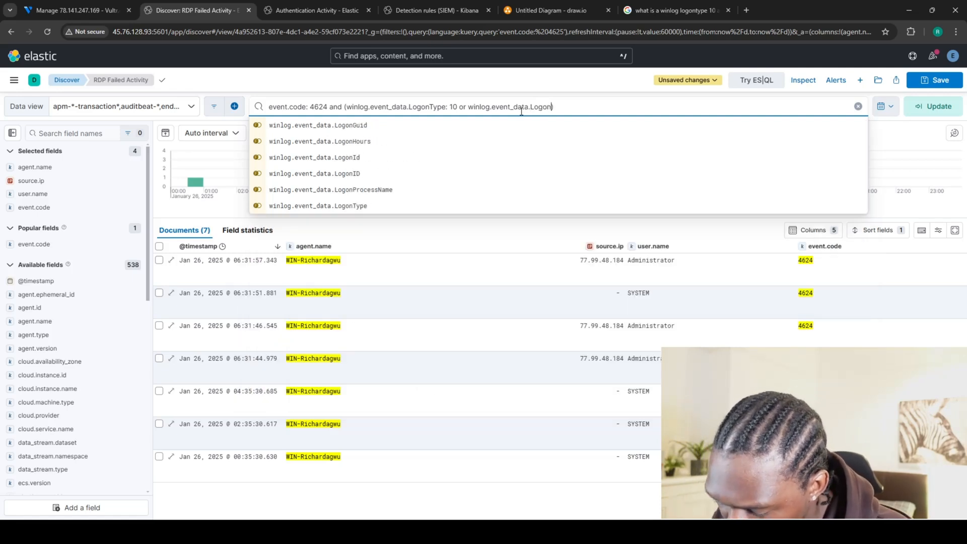
{"action": "type", "text": "Type: 7"}
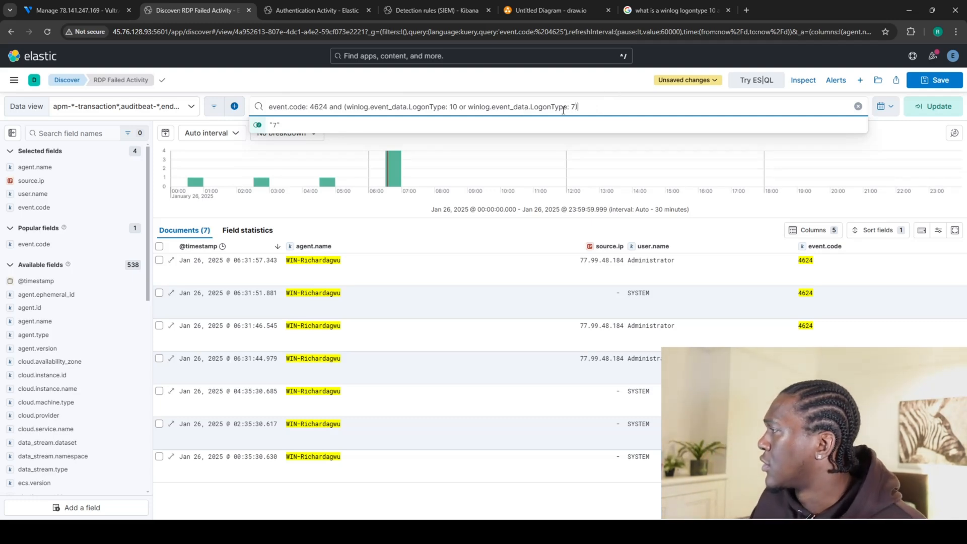
Review the Google explanation of Windows logon types 10 and 7, and run the completed query in Discover
{"action": "left_click", "coordinate": [663, 10]}
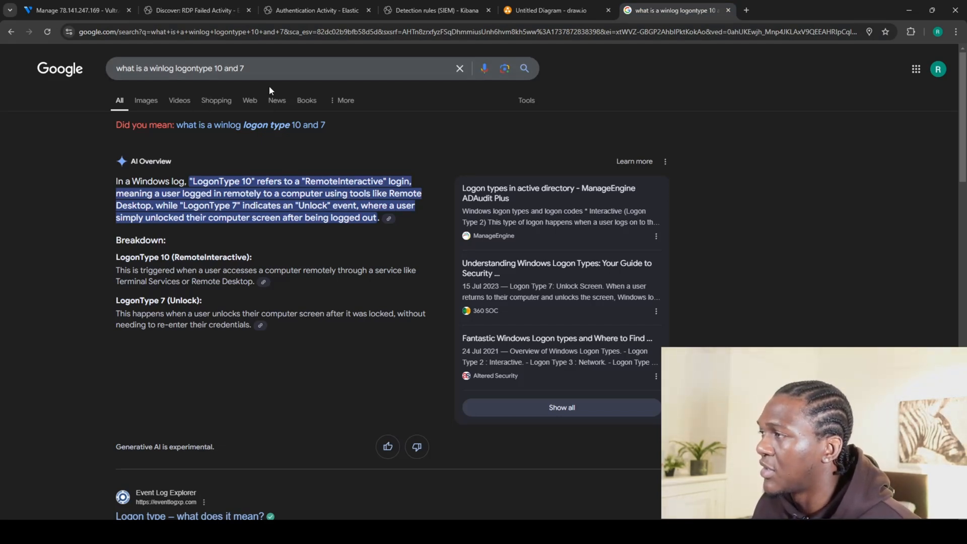
{"action": "scroll", "coordinate": [181, 203], "scroll_direction": "down", "scroll_amount": 5}
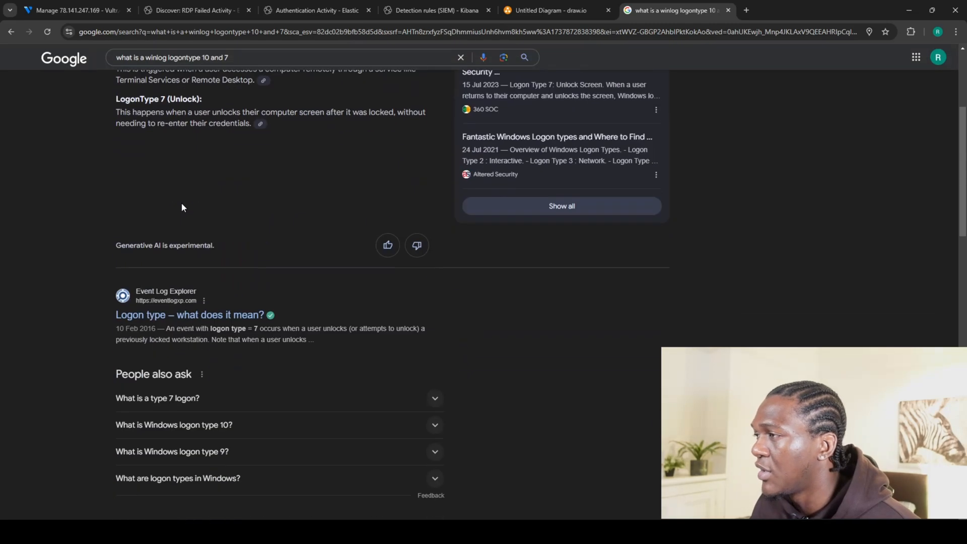
{"action": "scroll", "coordinate": [181, 203], "scroll_direction": "up", "scroll_amount": 3}
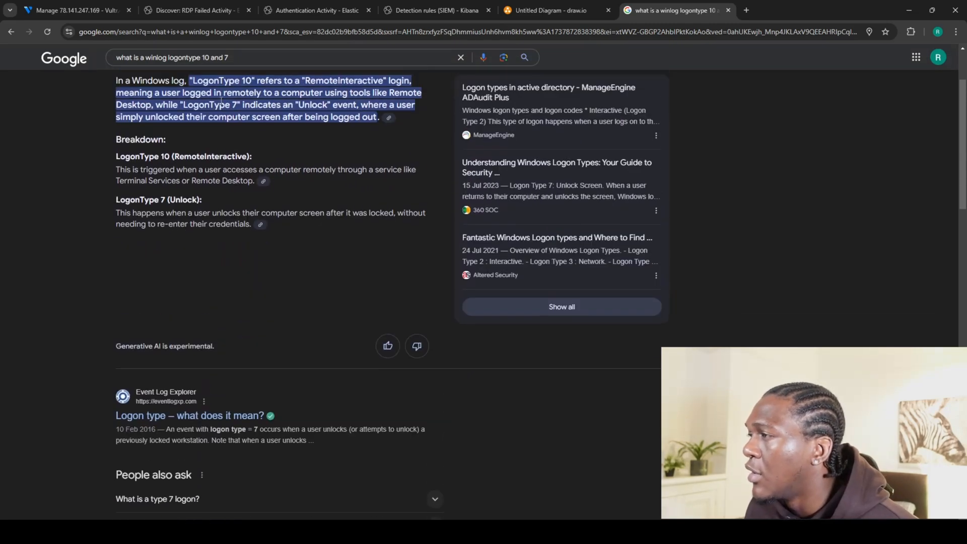
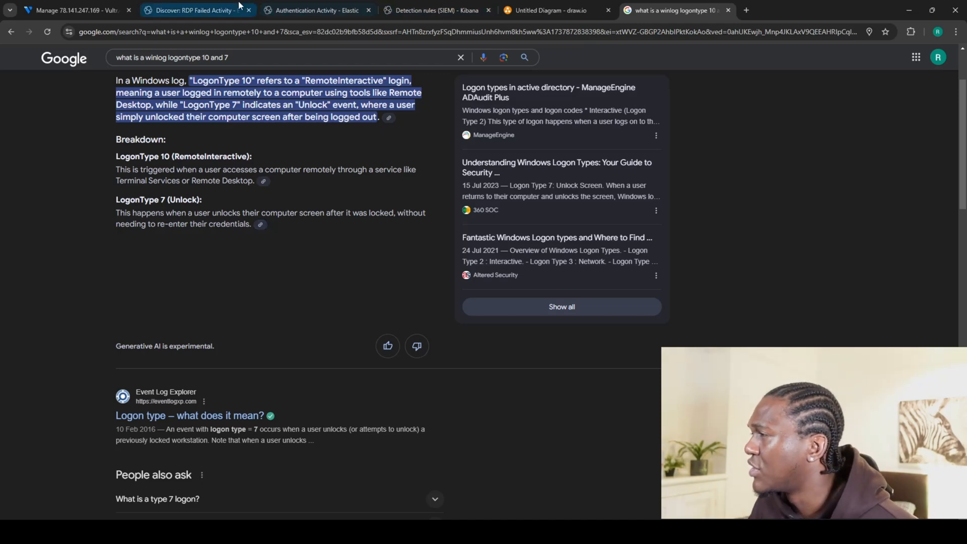
{"action": "left_click", "coordinate": [194, 6]}
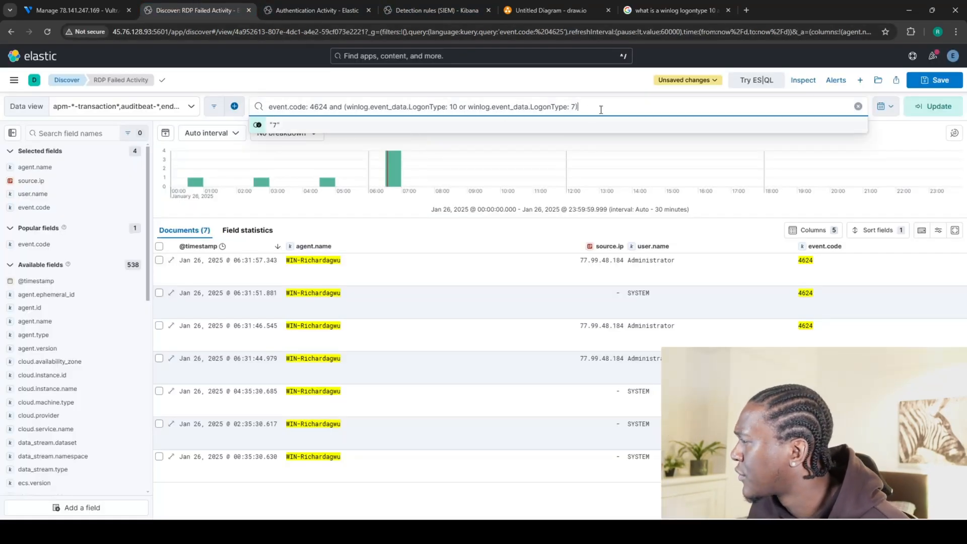
{"action": "left_click", "coordinate": [916, 110]}
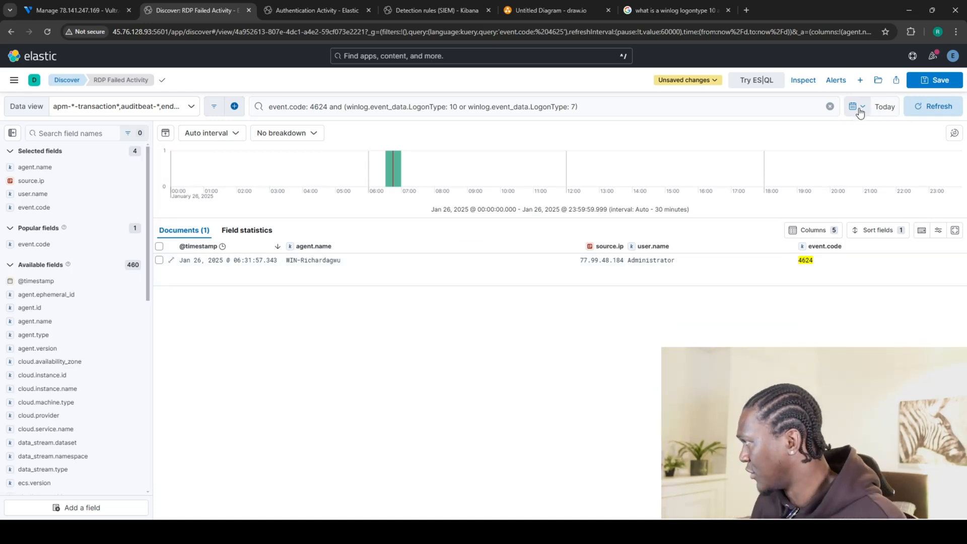
Save the Discover search under the title RDP Successful Activity, replacing Failed with Successful in the existing title
{"action": "left_click", "coordinate": [944, 84]}
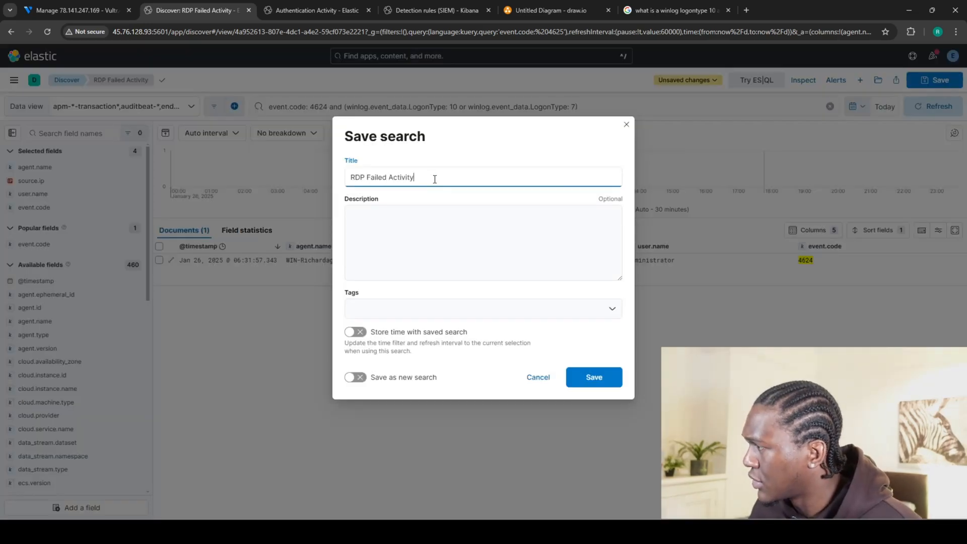
{"action": "key", "text": "Left"}
{"action": "key", "text": "Left"}
{"action": "key", "text": "Left"}
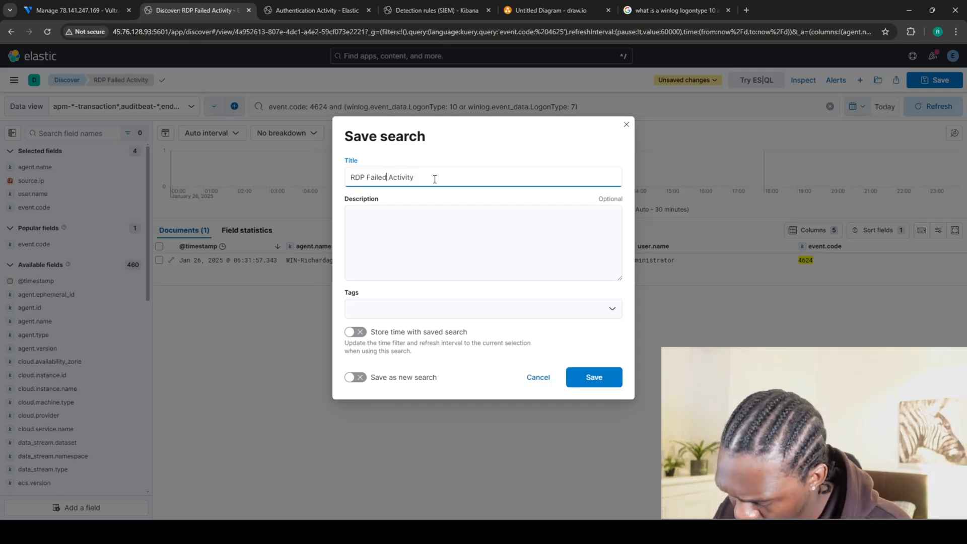
{"action": "key", "text": "BackSpace"}
{"action": "key", "text": "BackSpace"}
{"action": "key", "text": "BackSpace"}
{"action": "key", "text": "BackSpace"}
{"action": "key", "text": "BackSpace"}
{"action": "key", "text": "BackSpace"}
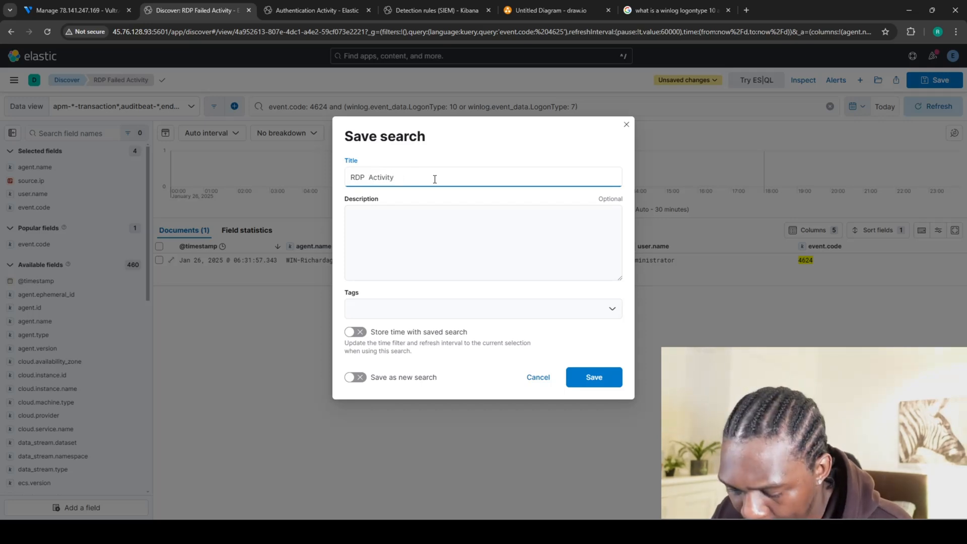
{"action": "type", "text": "Succe"}
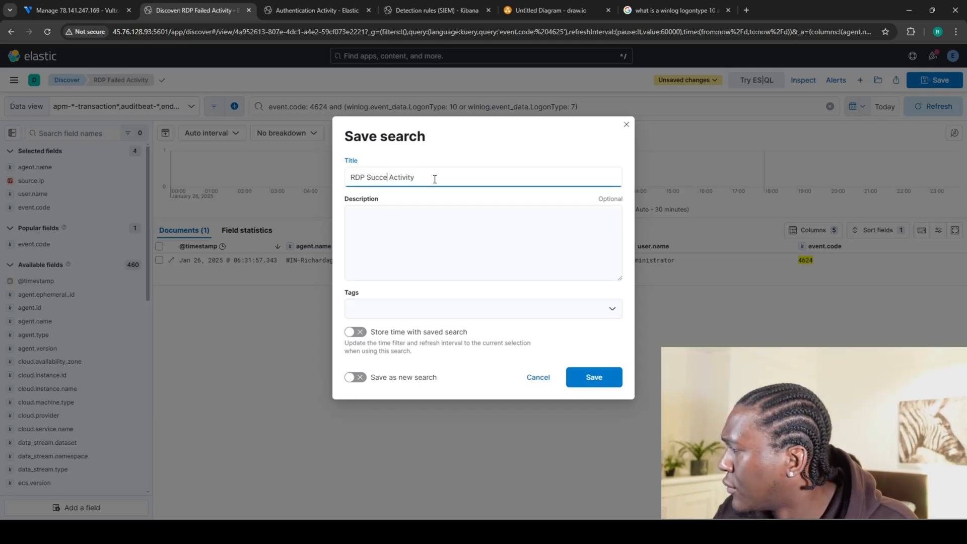
{"action": "type", "text": "ssfu"}
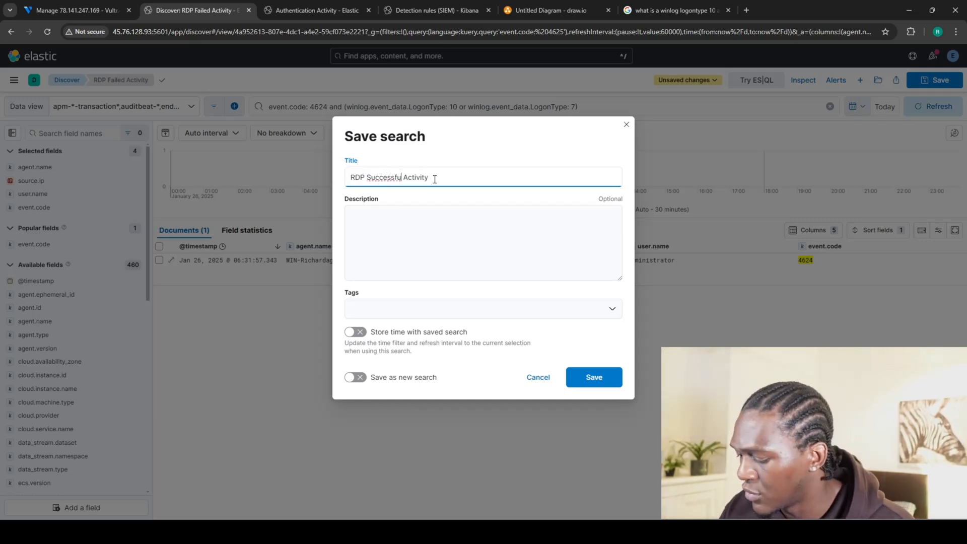
{"action": "type", "text": "l"}
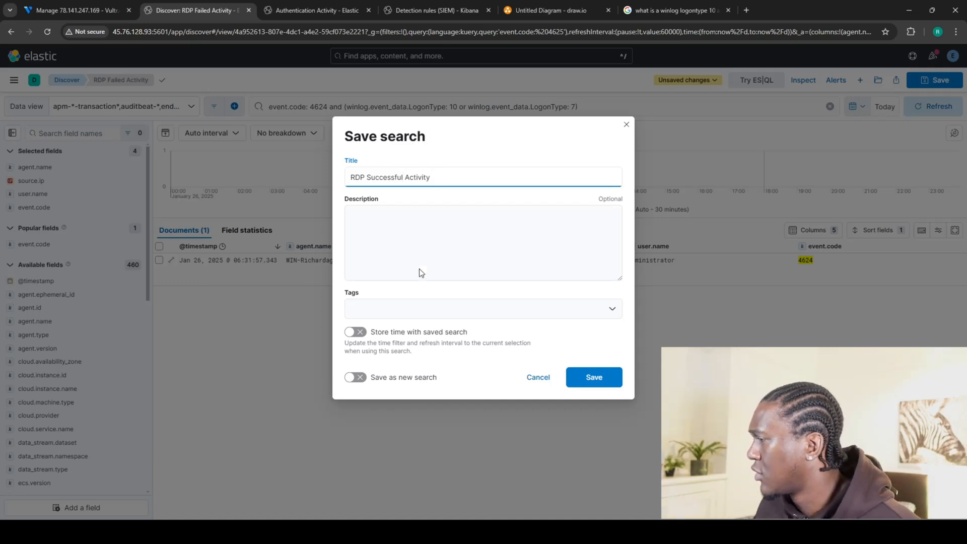
{"action": "left_click", "coordinate": [569, 379]}
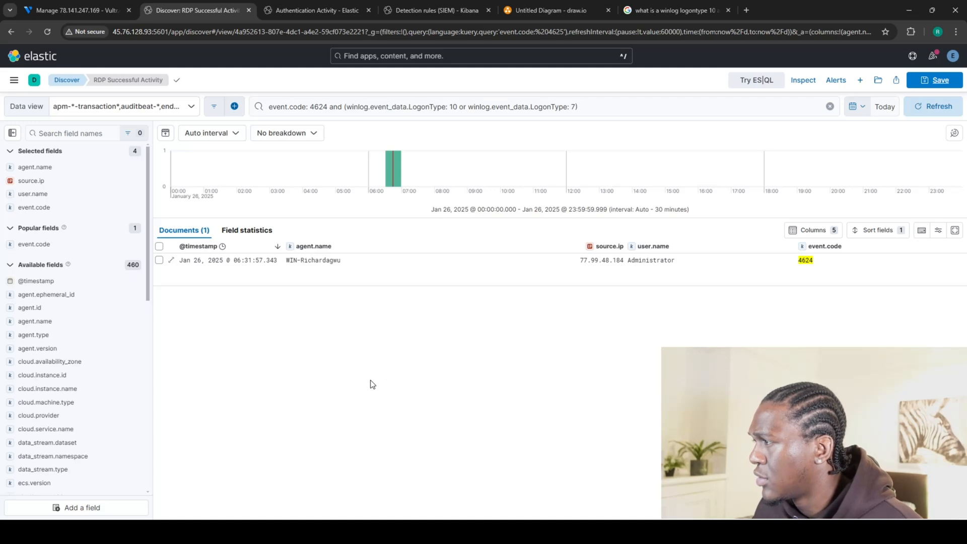
Save the RDP Successful Activity search once more, keeping its title
{"action": "left_click", "coordinate": [14, 80]}
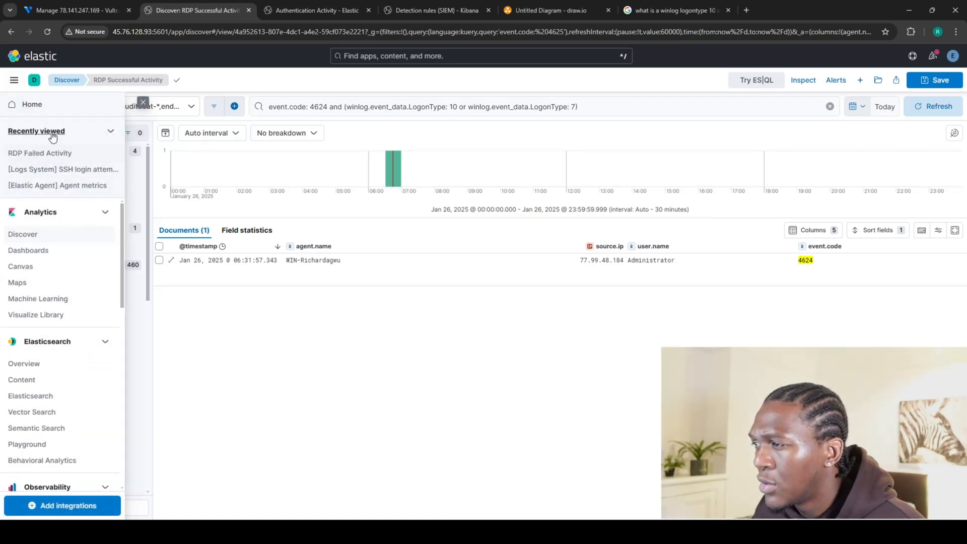
{"action": "left_click", "coordinate": [14, 81]}
{"action": "left_click", "coordinate": [941, 82]}
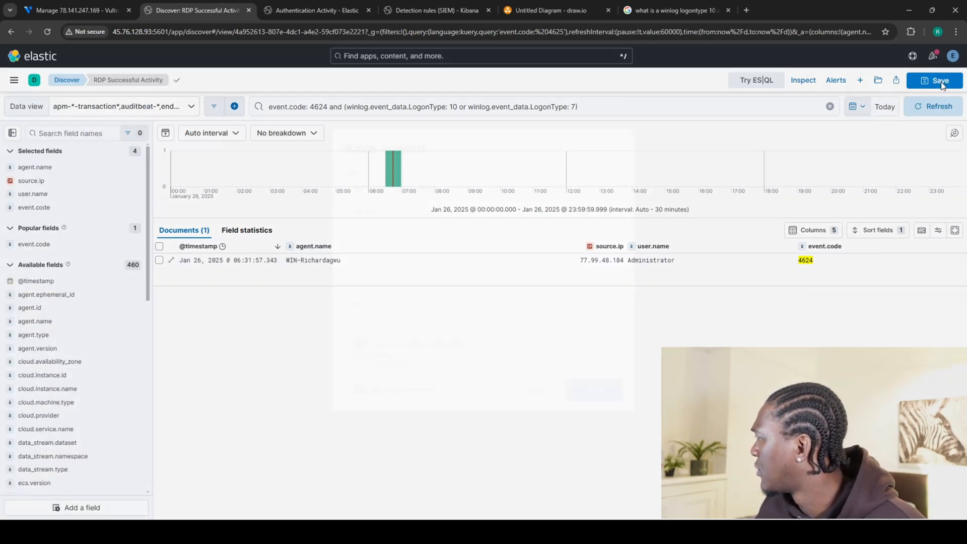
{"action": "left_click", "coordinate": [616, 377]}
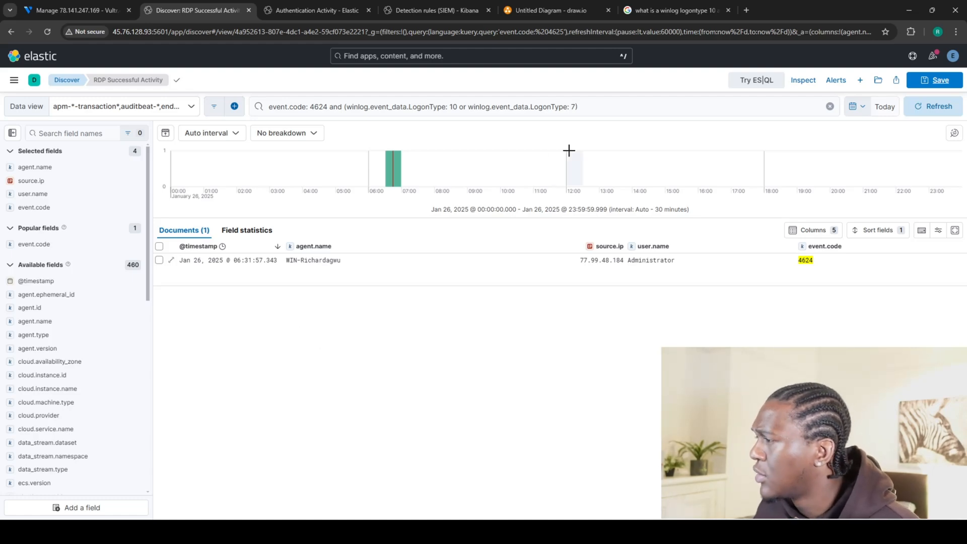
Replace the RDP Successful Authentication map's query with event.code: 4624 and (winlog.event_data.LogonType: 10 or winlog.event_data.LogonType: 7), and save it back to the dashboard
{"action": "left_click", "coordinate": [584, 111]}
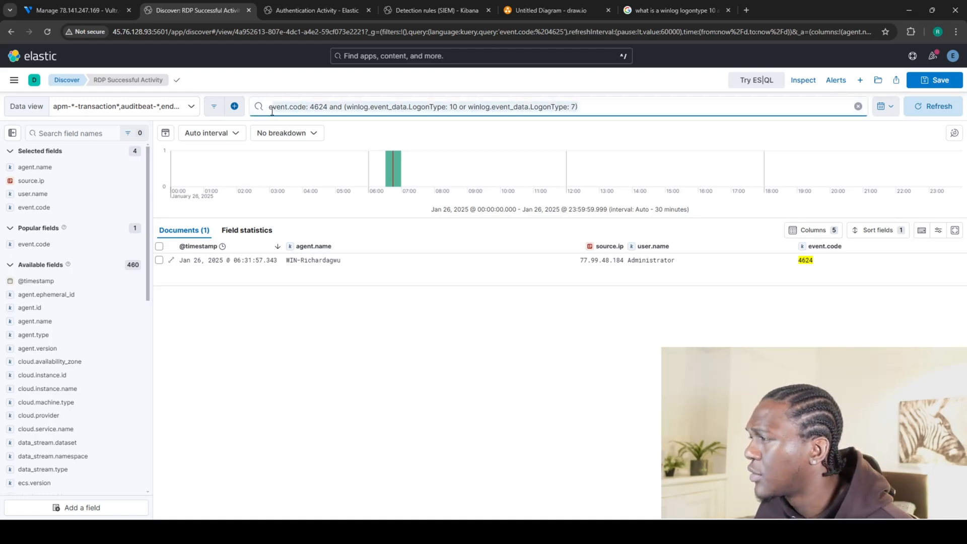
{"action": "left_click", "coordinate": [322, 11]}
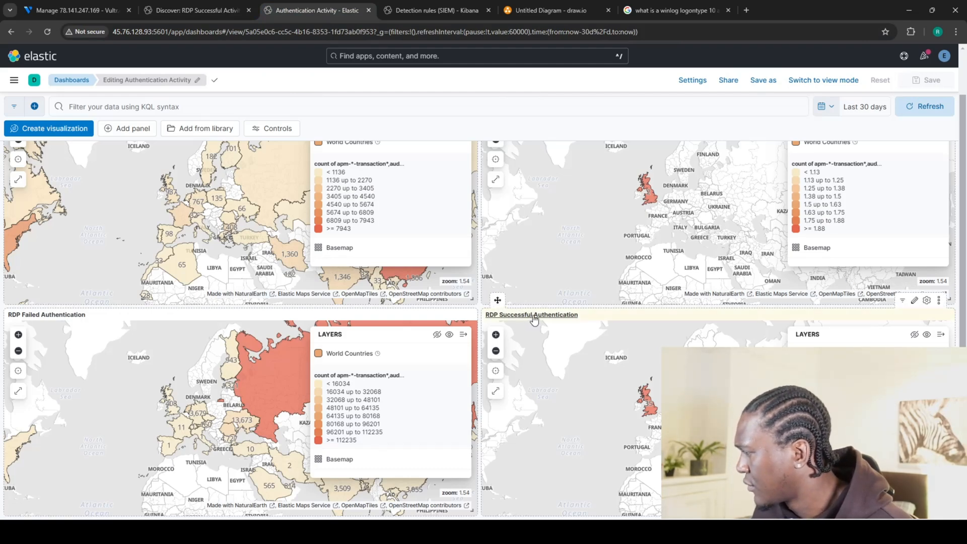
{"action": "left_click", "coordinate": [532, 317]}
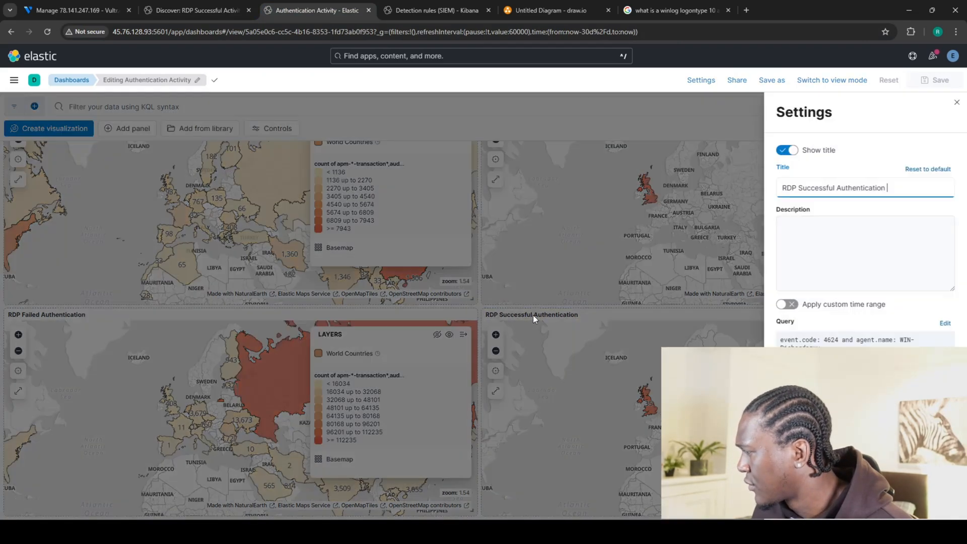
{"action": "left_click", "coordinate": [944, 324]}
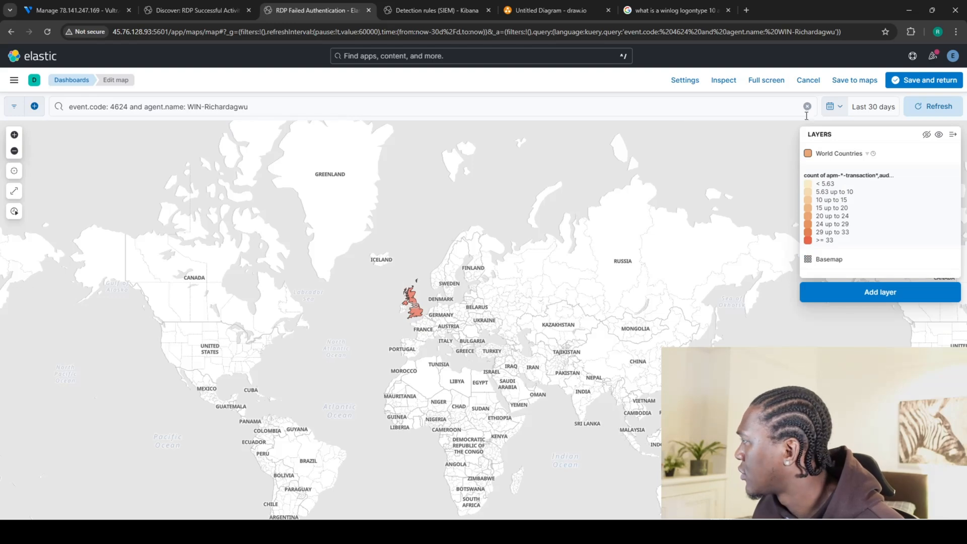
{"action": "left_click", "coordinate": [808, 108]}
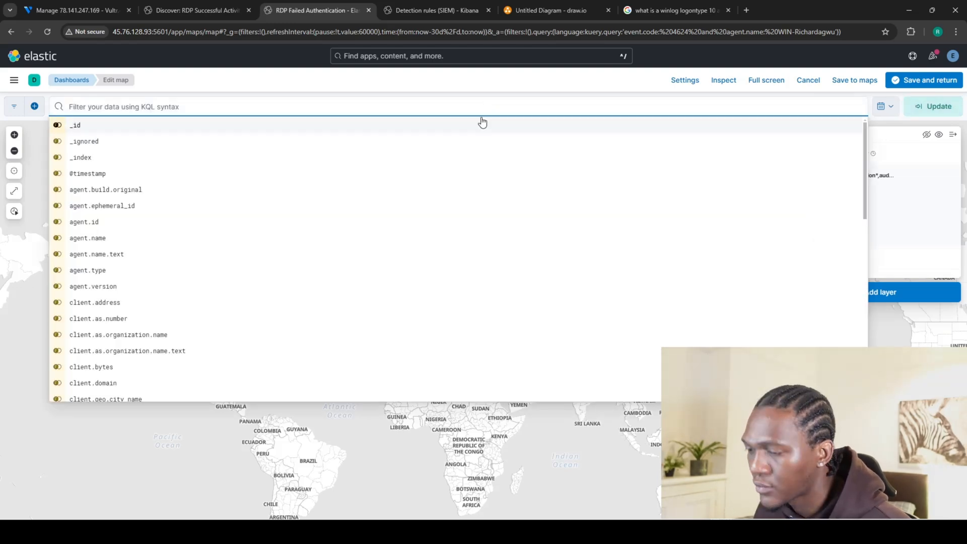
{"action": "type", "text": "event.code: 4624 and (winlog.event_data.LogonType: 10 or winlog.event_data.LogonType: 7)"}
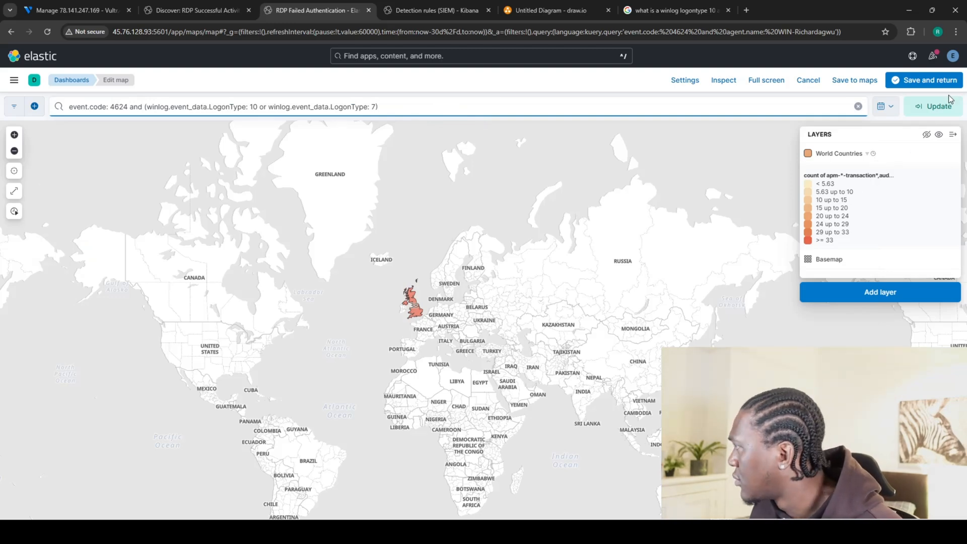
{"action": "left_click", "coordinate": [930, 107]}
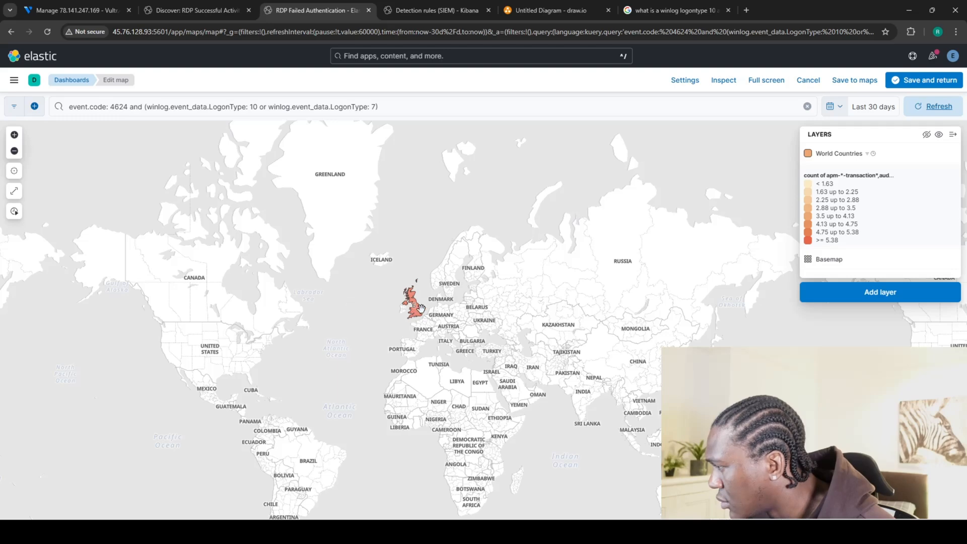
{"action": "mouse_move", "coordinate": [418, 308]}
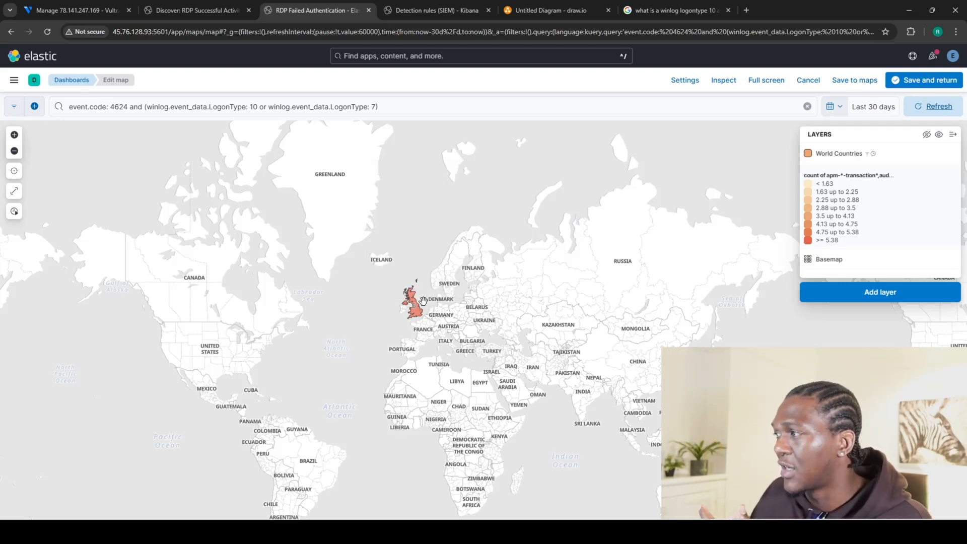
{"action": "left_click", "coordinate": [918, 80]}
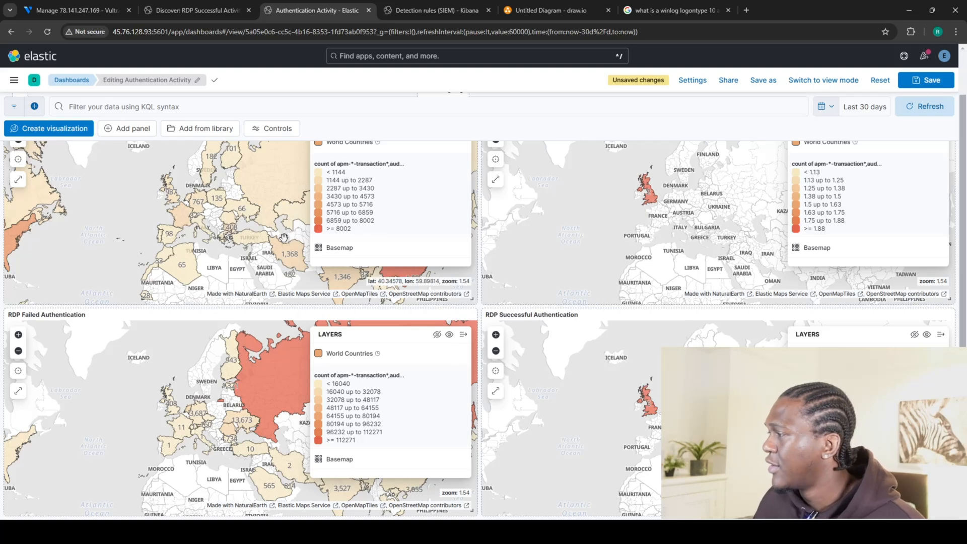
{"action": "scroll", "coordinate": [279, 231], "scroll_direction": "down", "scroll_amount": 2}
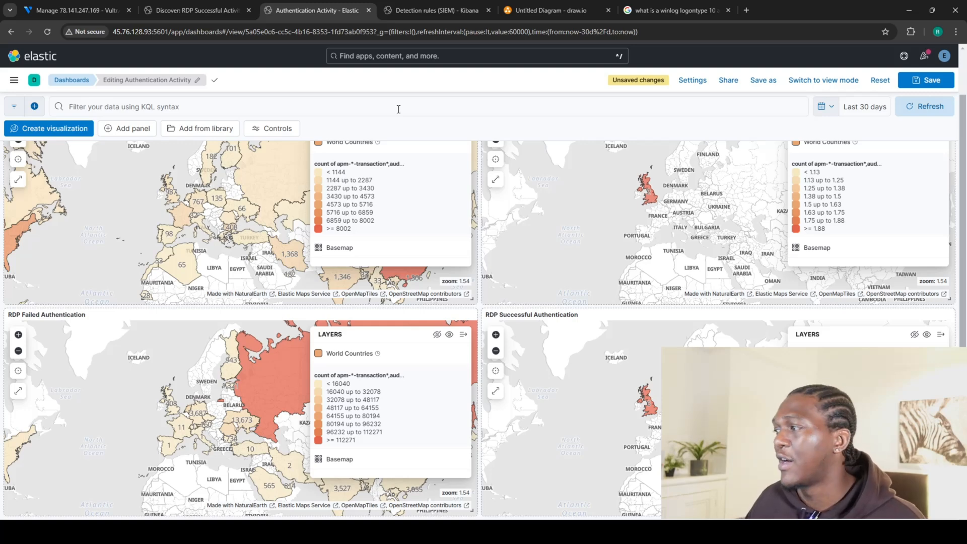
{"action": "scroll", "coordinate": [226, 266], "scroll_direction": "down", "scroll_amount": 2}
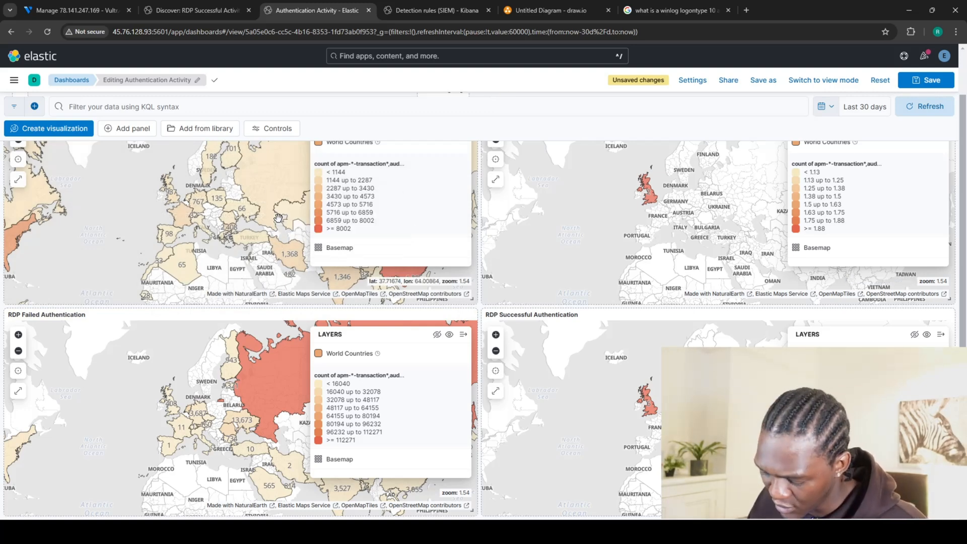
{"action": "mouse_move", "coordinate": [278, 218]}
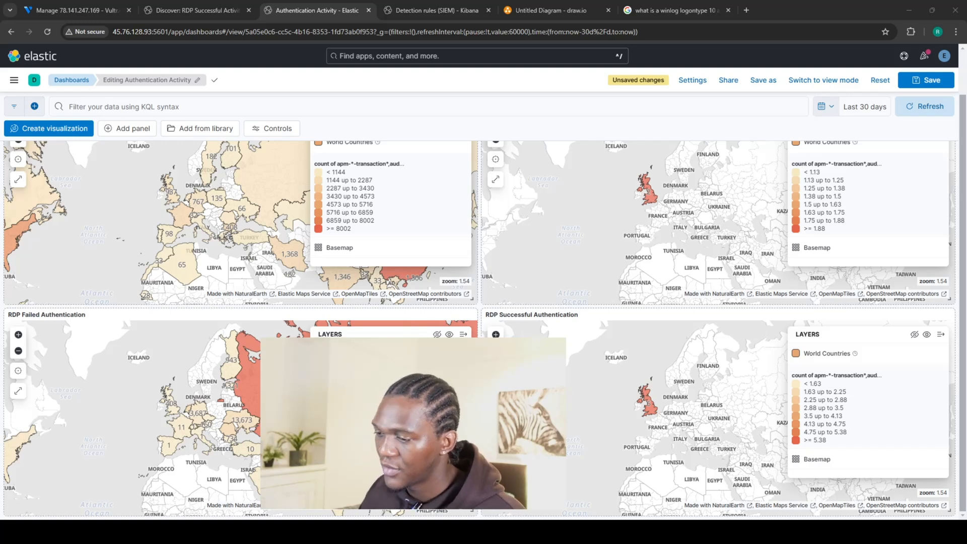
{"action": "scroll", "coordinate": [718, 418], "scroll_direction": "down", "scroll_amount": 2}
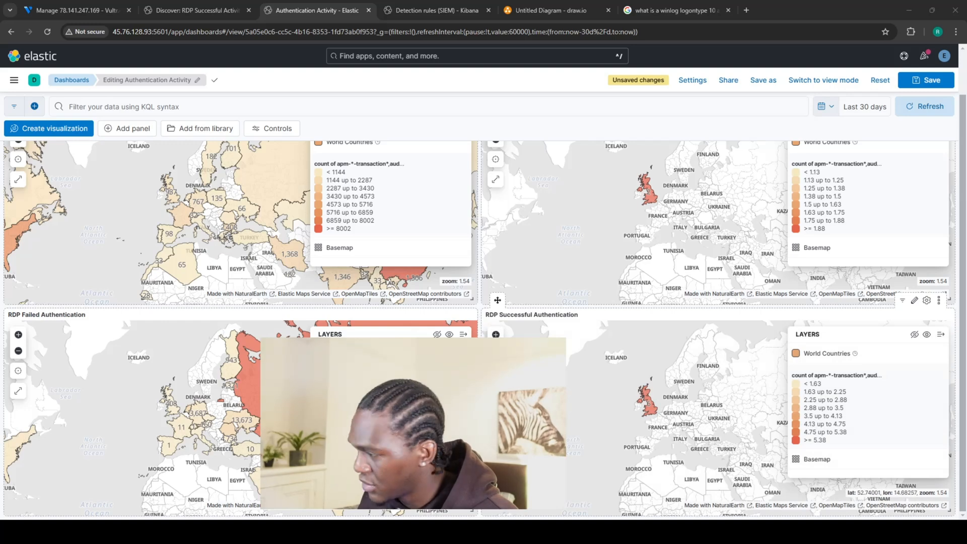
{"action": "mouse_move", "coordinate": [651, 401]}
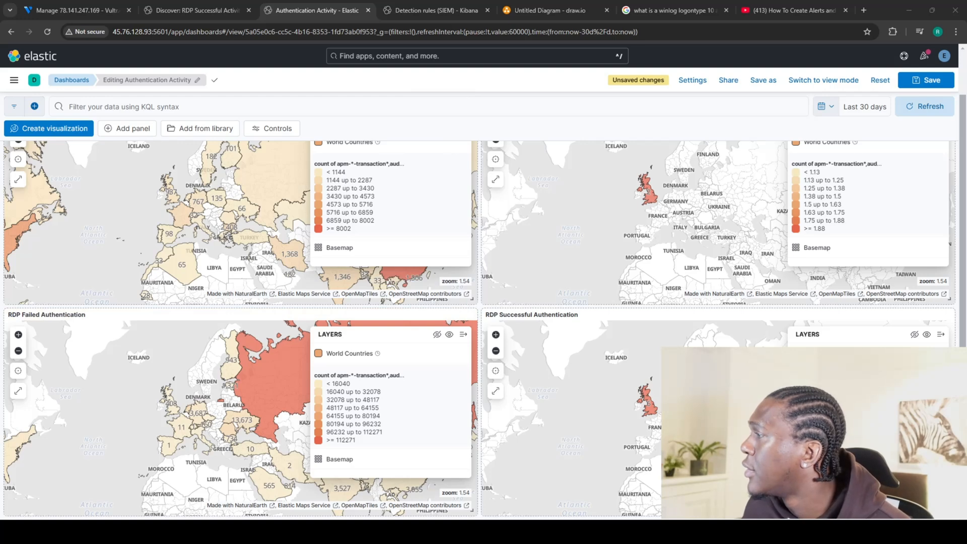
Open the RDP brute-force rule from the detection rules list and examine its definition and open alerts
{"action": "left_click", "coordinate": [428, 10]}
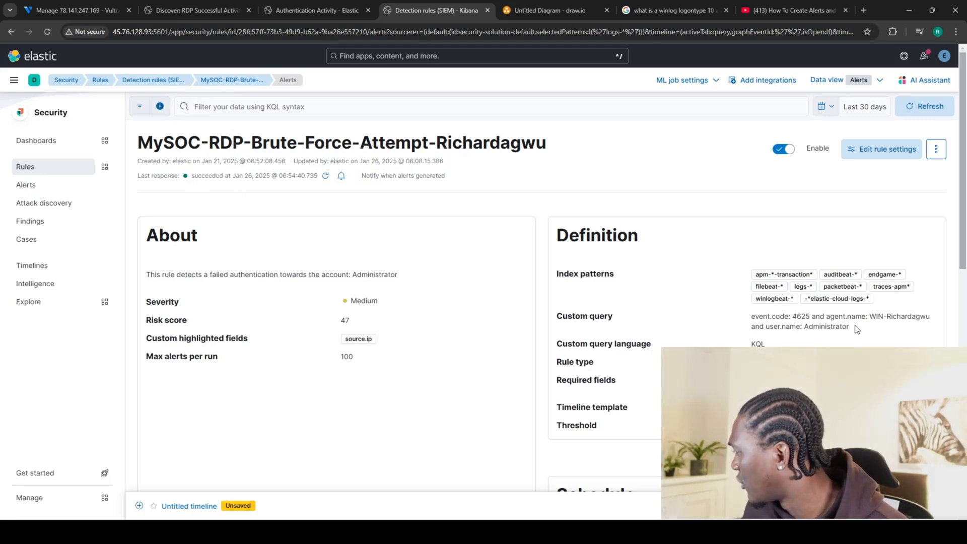
{"action": "left_click", "coordinate": [74, 170]}
{"action": "left_click", "coordinate": [206, 200]}
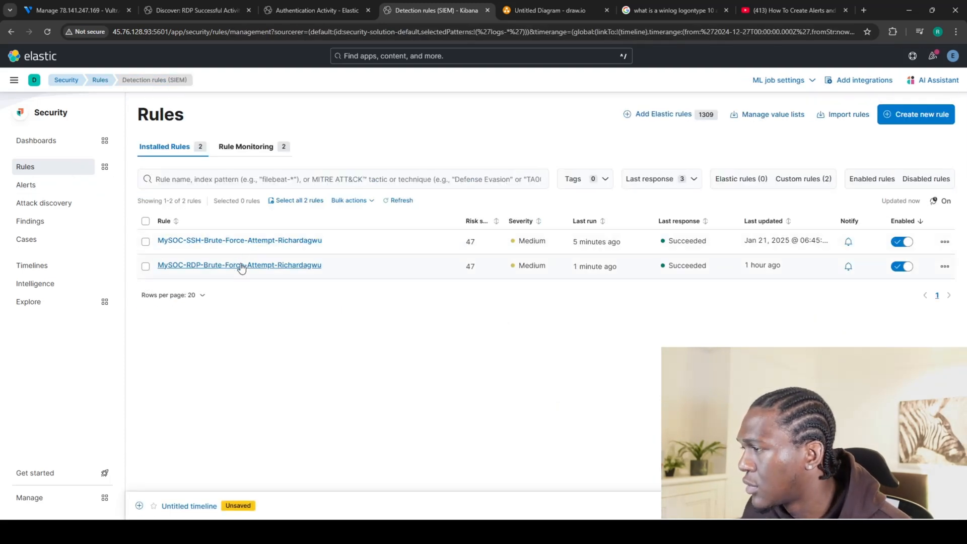
{"action": "left_click", "coordinate": [244, 265]}
{"action": "scroll", "coordinate": [478, 282], "scroll_direction": "down", "scroll_amount": 8}
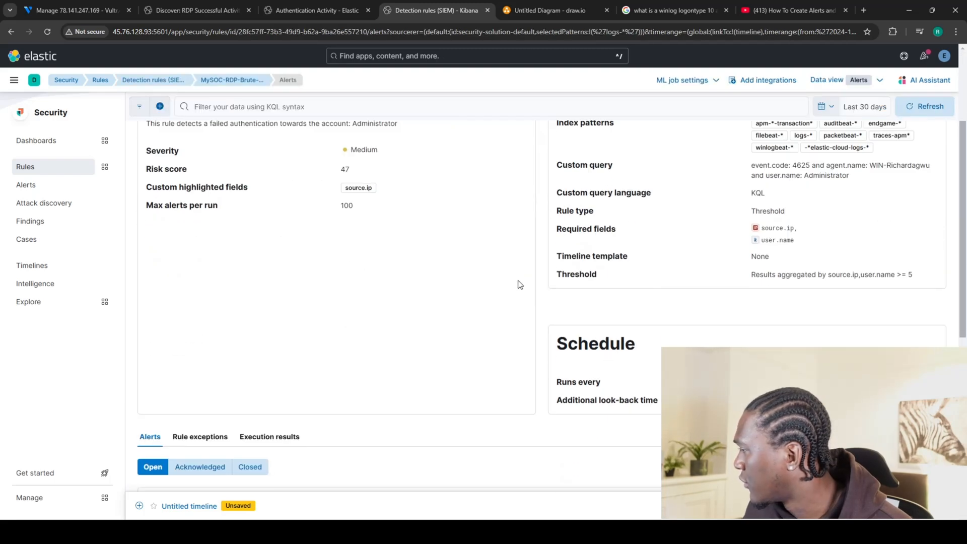
{"action": "scroll", "coordinate": [515, 280], "scroll_direction": "down", "scroll_amount": 3}
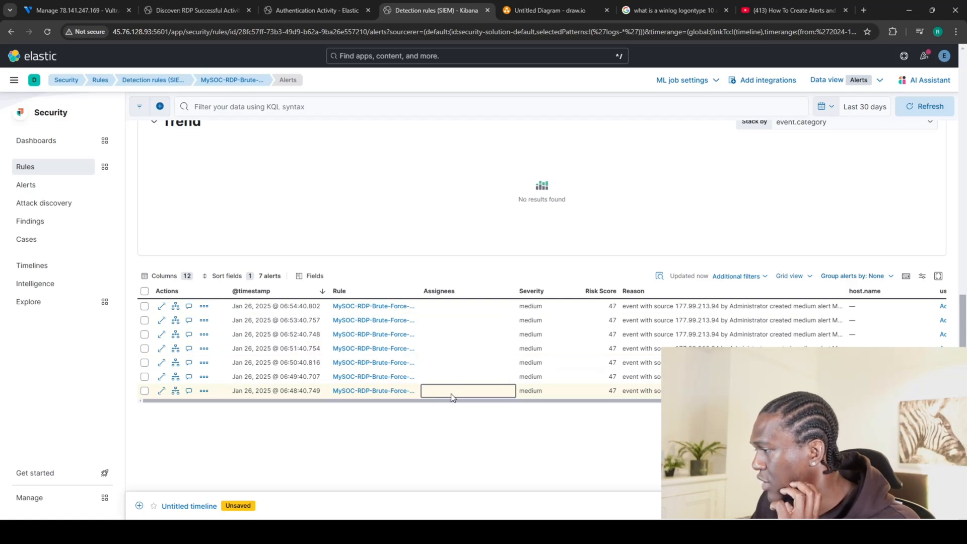
{"action": "left_click_drag", "start_coordinate": [455, 402], "coordinate": [401, 410]}
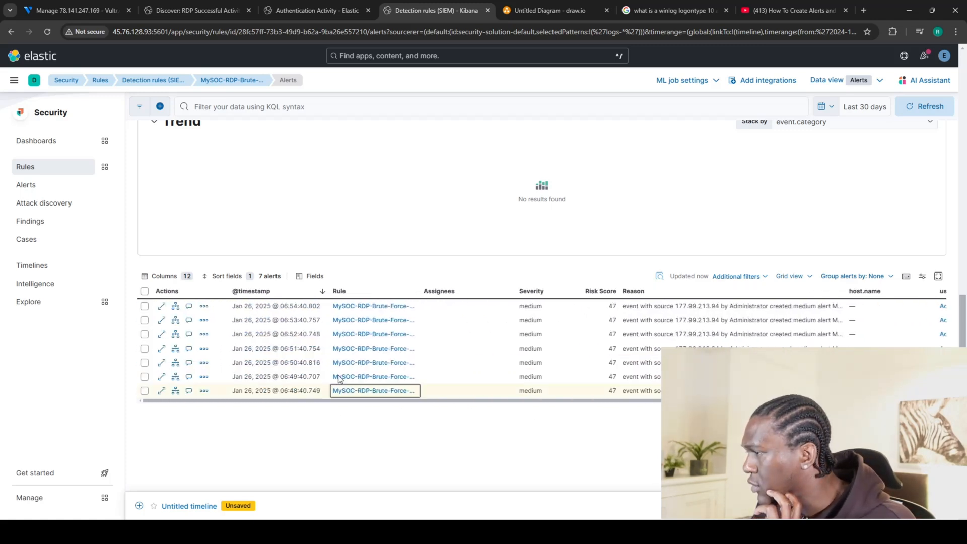
Inspect the newest RDP brute-force alert's reason and highlighted fields, including its source IP, and close the alert details
{"action": "left_click", "coordinate": [161, 308]}
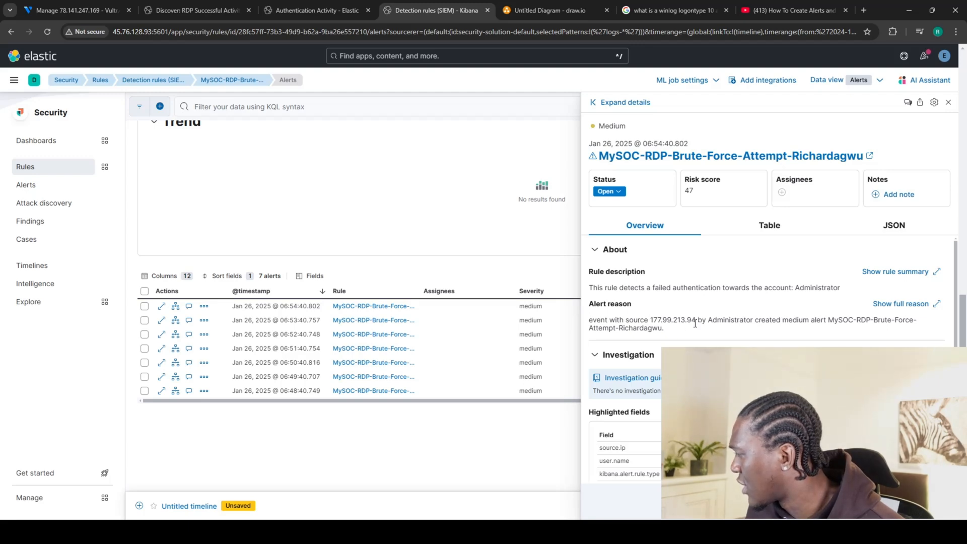
{"action": "left_click_drag", "start_coordinate": [695, 324], "coordinate": [649, 321]}
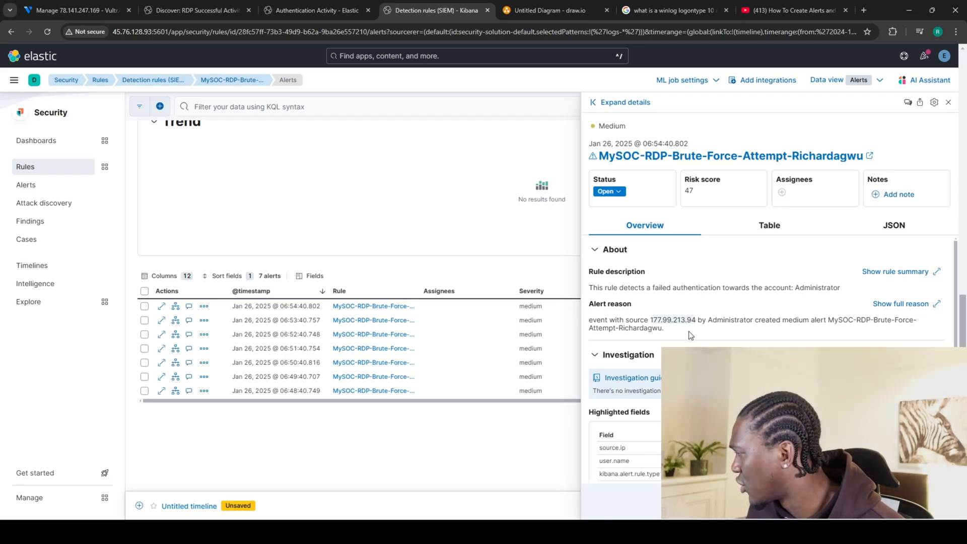
{"action": "scroll", "coordinate": [685, 332], "scroll_direction": "down", "scroll_amount": 3}
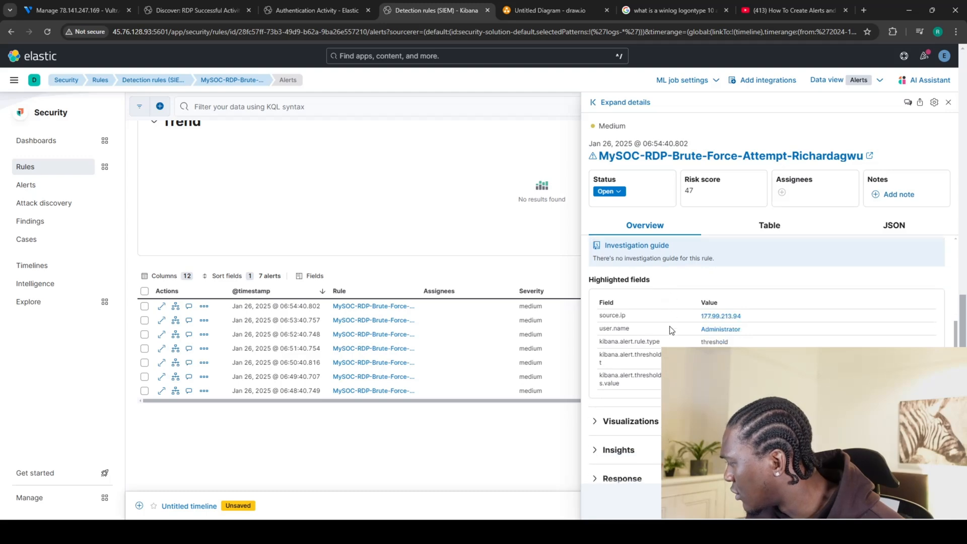
{"action": "scroll", "coordinate": [670, 330], "scroll_direction": "up", "scroll_amount": 10}
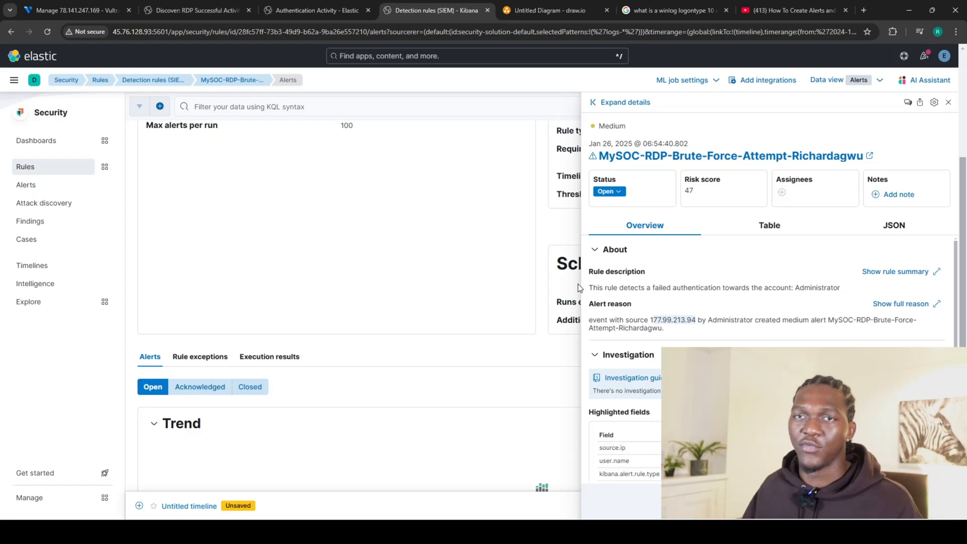
{"action": "left_click", "coordinate": [948, 105]}
{"action": "scroll", "coordinate": [173, 328], "scroll_direction": "up", "scroll_amount": 10}
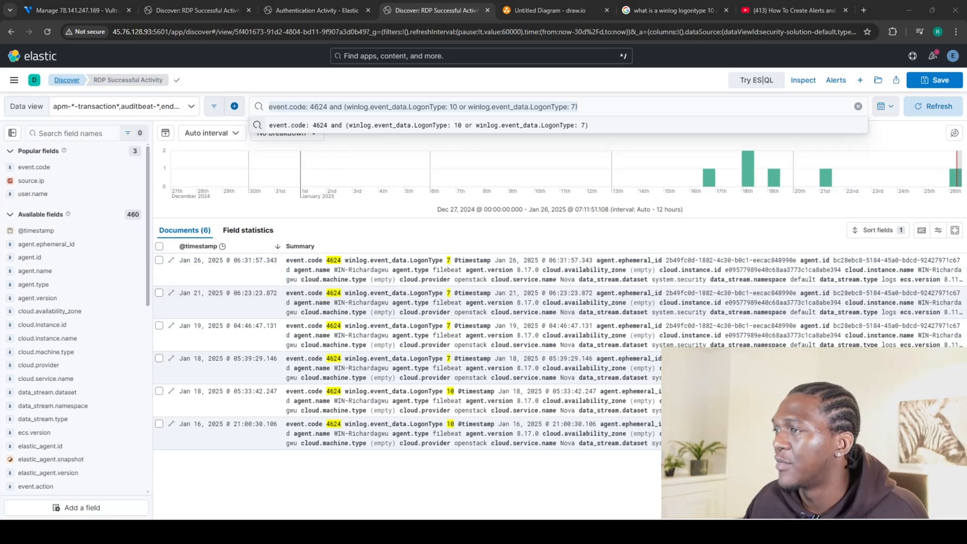
Open the saved RDP Failed Activity search and the saved SSH Failed Activity search from the recently viewed items
{"action": "left_click", "coordinate": [14, 80]}
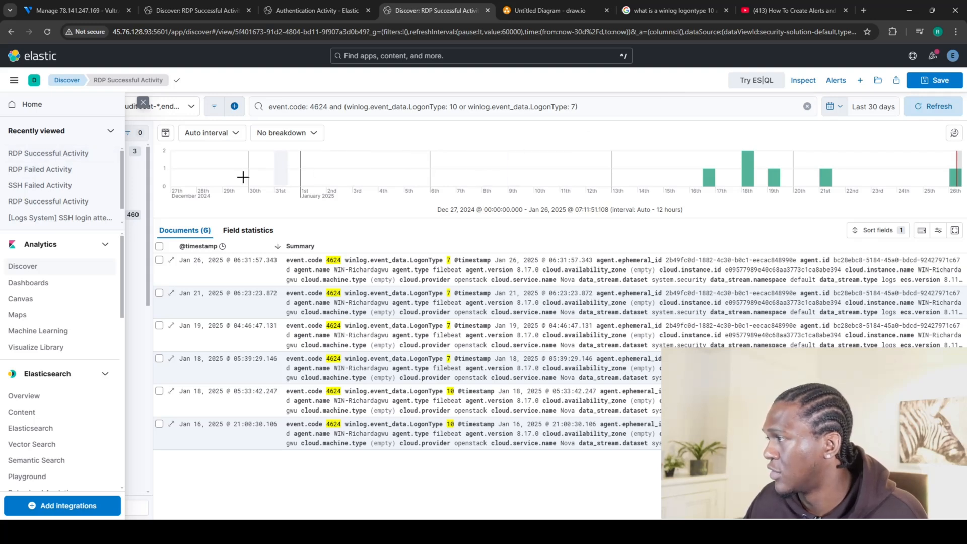
{"action": "left_click", "coordinate": [43, 170]}
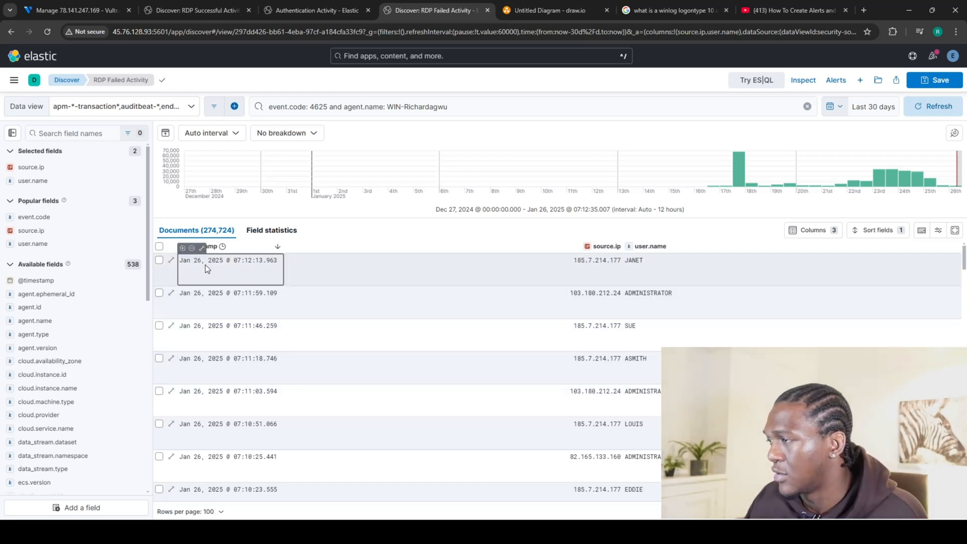
{"action": "left_click", "coordinate": [14, 80]}
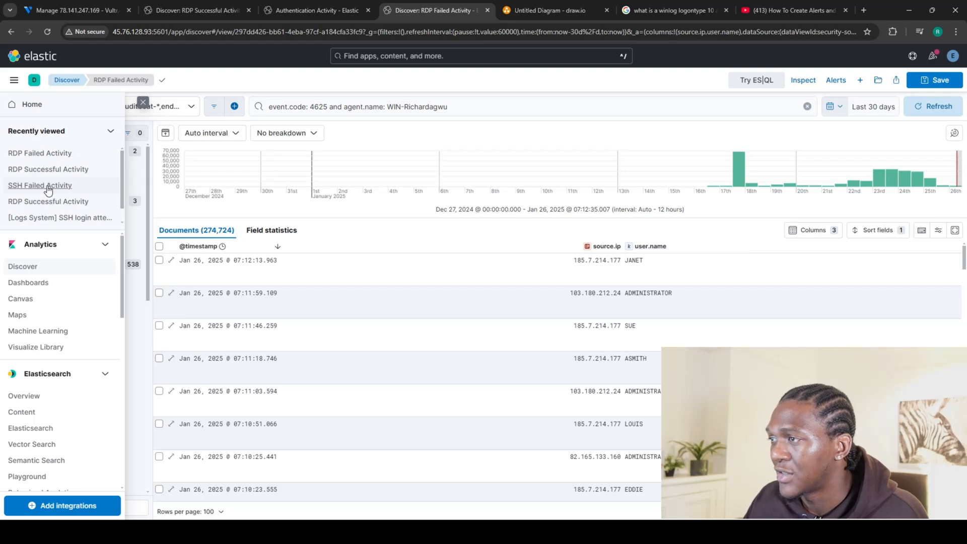
{"action": "left_click", "coordinate": [48, 190]}
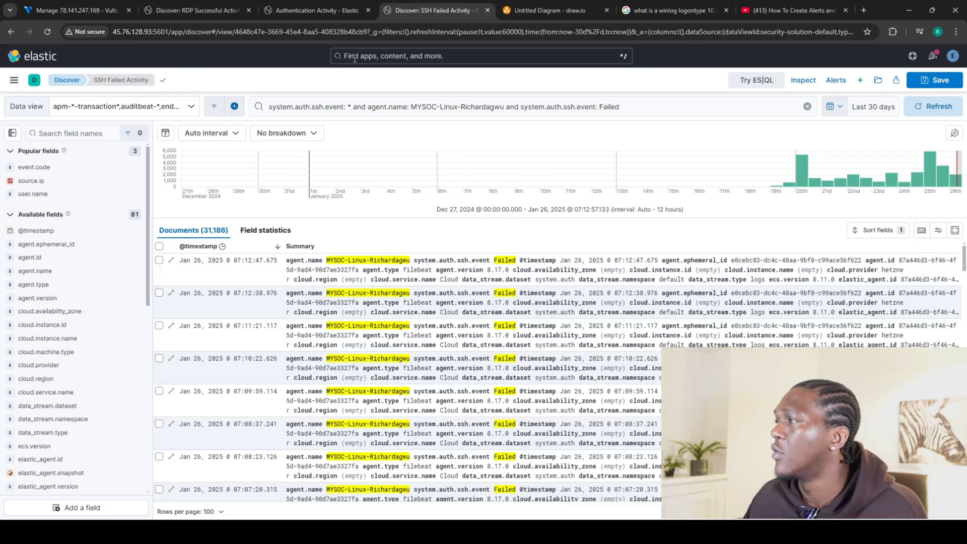
Start a new visualization on the Authentication Activity dashboard, using the SSH Failed Activity search's query and a Last 7 days time range
{"action": "left_click", "coordinate": [313, 10]}
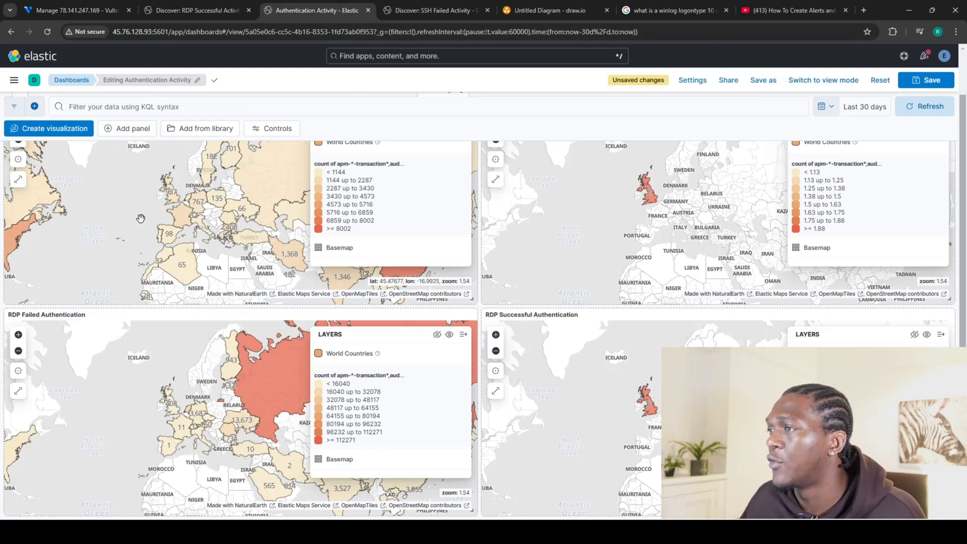
{"action": "left_click", "coordinate": [66, 130]}
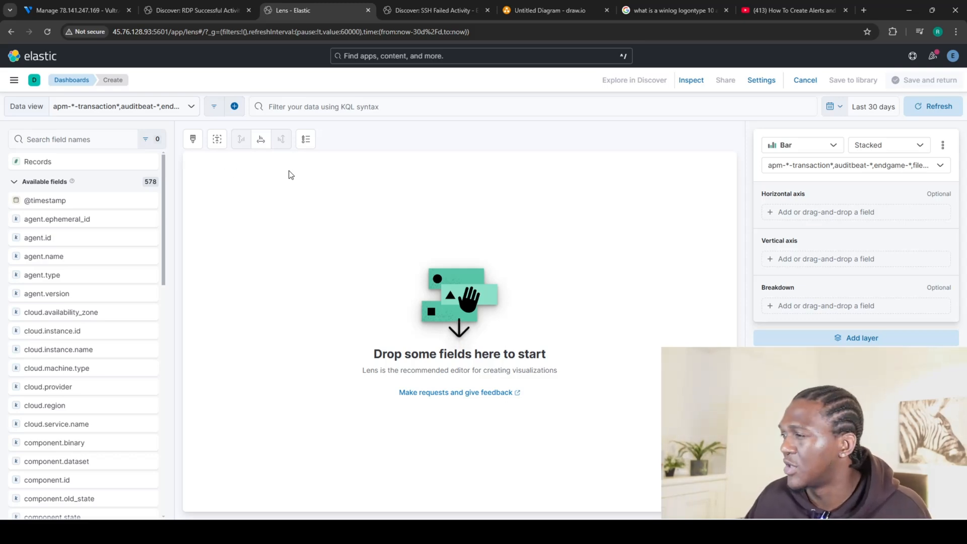
{"action": "left_click", "coordinate": [411, 9]}
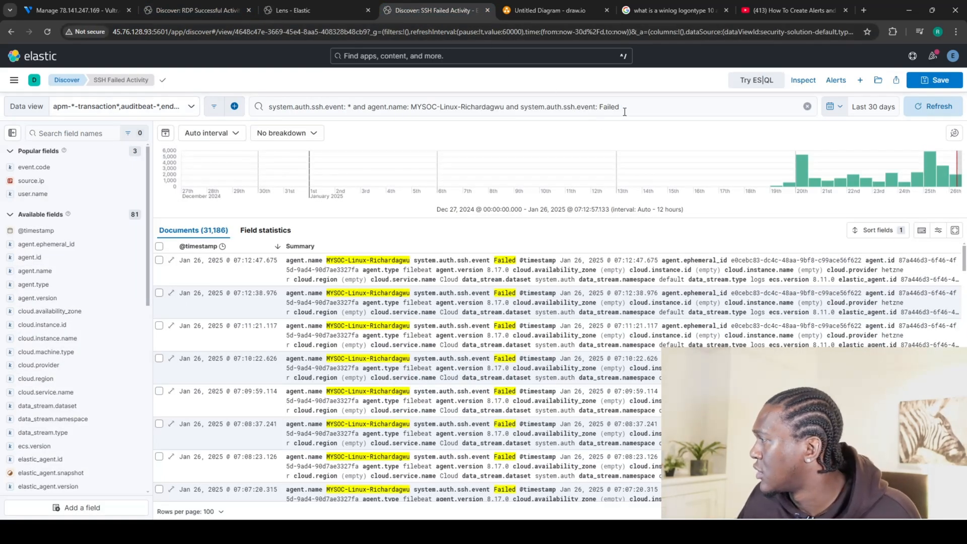
{"action": "left_click_drag", "start_coordinate": [625, 112], "coordinate": [269, 108]}
{"action": "key", "text": "ctrl+c"}
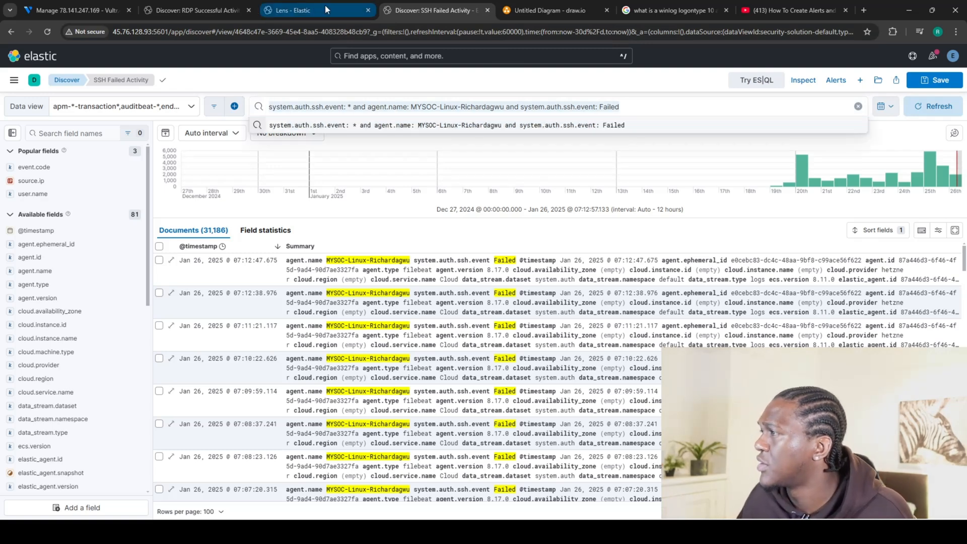
{"action": "left_click", "coordinate": [324, 7]}
{"action": "left_click", "coordinate": [306, 111]}
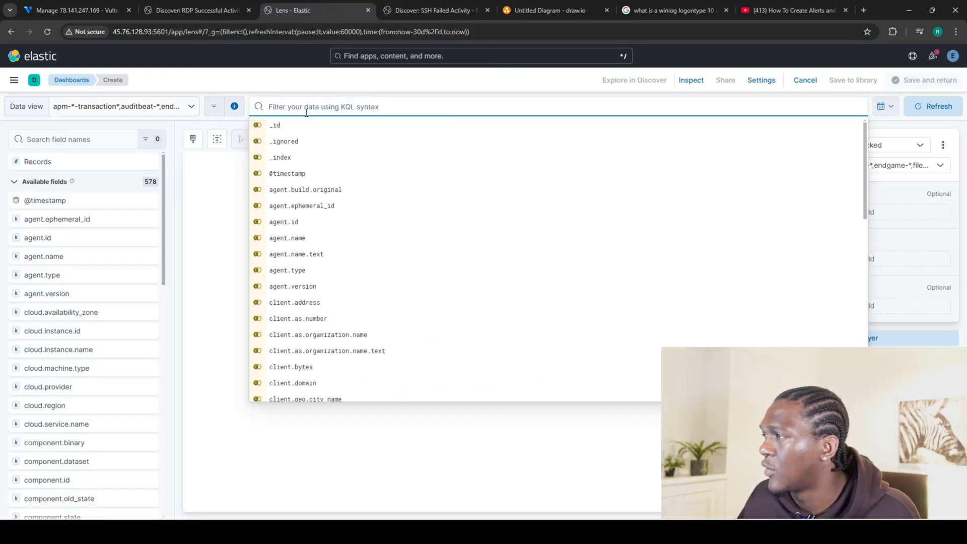
{"action": "key", "text": "ctrl+v"}
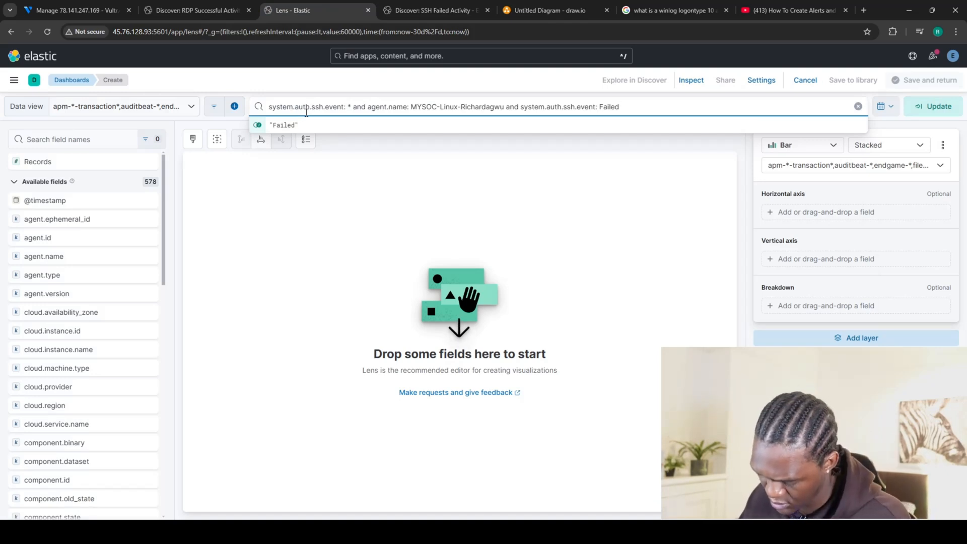
{"action": "left_click", "coordinate": [885, 106]}
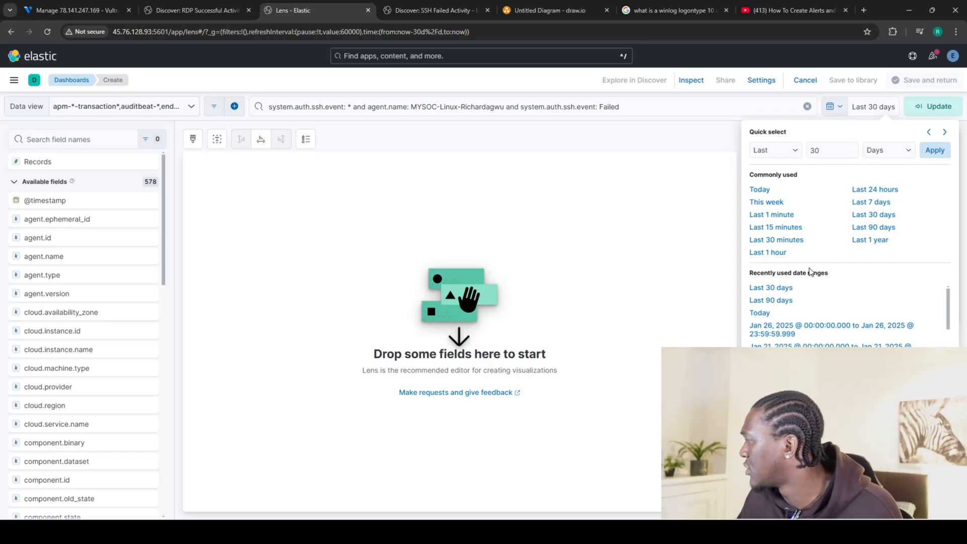
{"action": "left_click", "coordinate": [872, 204]}
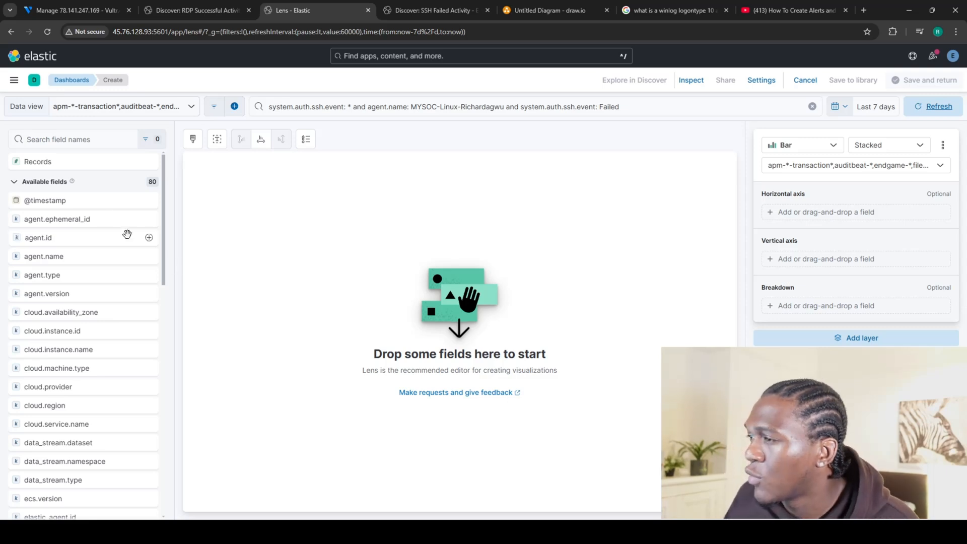
{"action": "left_click_drag", "start_coordinate": [43, 201], "coordinate": [235, 242]}
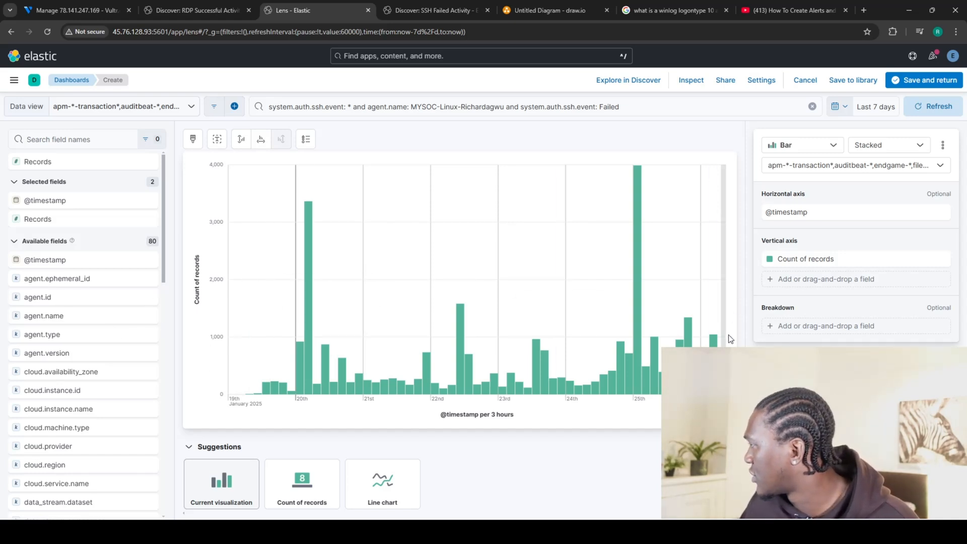
{"action": "left_click", "coordinate": [833, 149]}
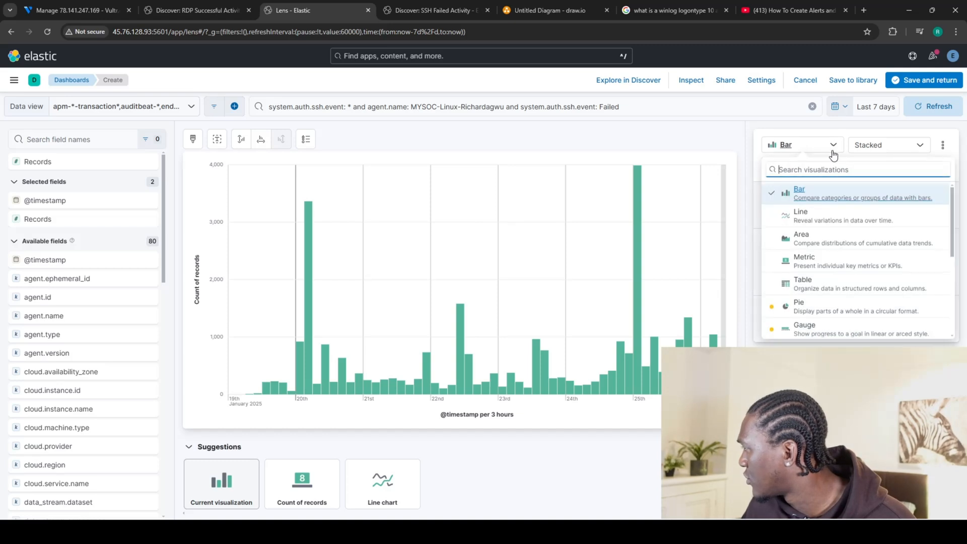
{"action": "left_click", "coordinate": [814, 283]}
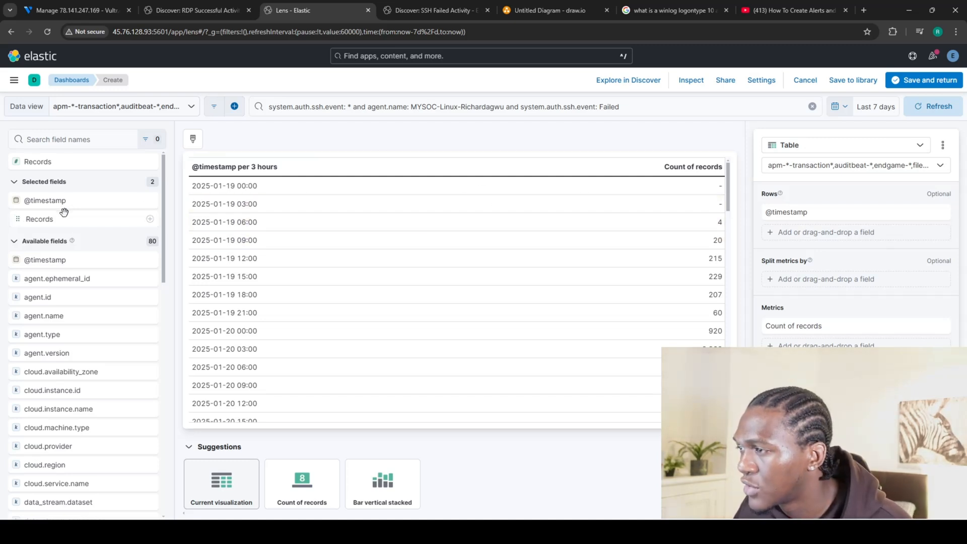
Find the source.ip, user.name and source.geo.country_name fields and add each one to the table as rows
{"action": "left_click", "coordinate": [71, 146]}
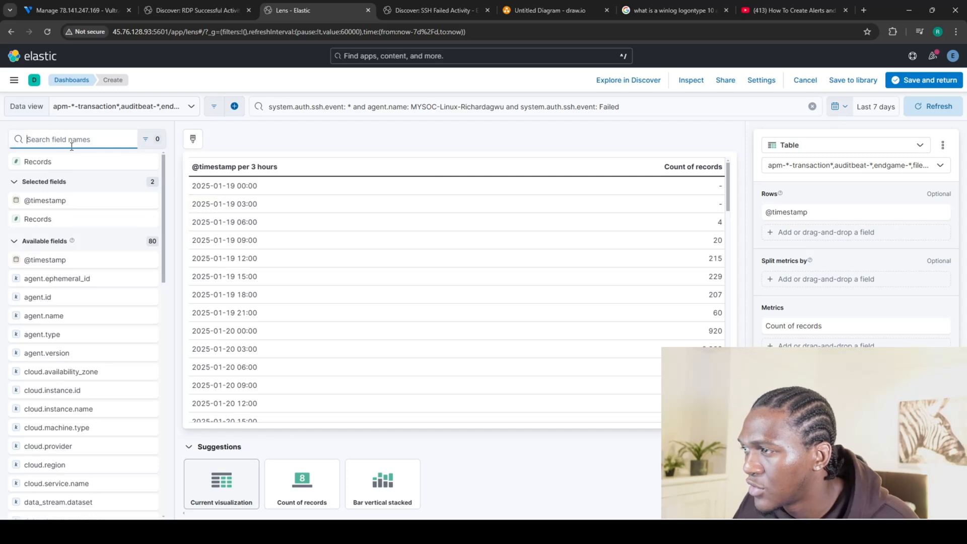
{"action": "type", "text": "source"}
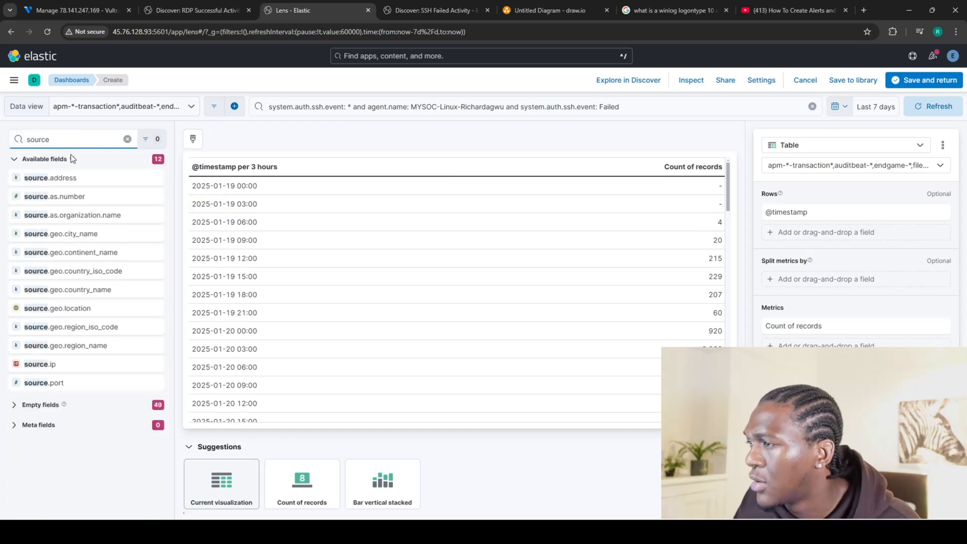
{"action": "left_click_drag", "start_coordinate": [54, 367], "coordinate": [339, 315]}
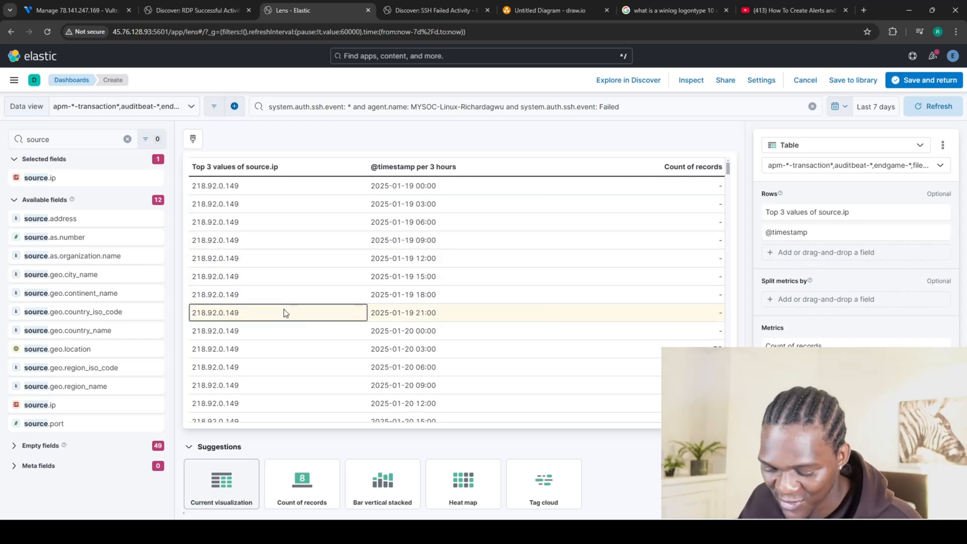
{"action": "left_click", "coordinate": [128, 140]}
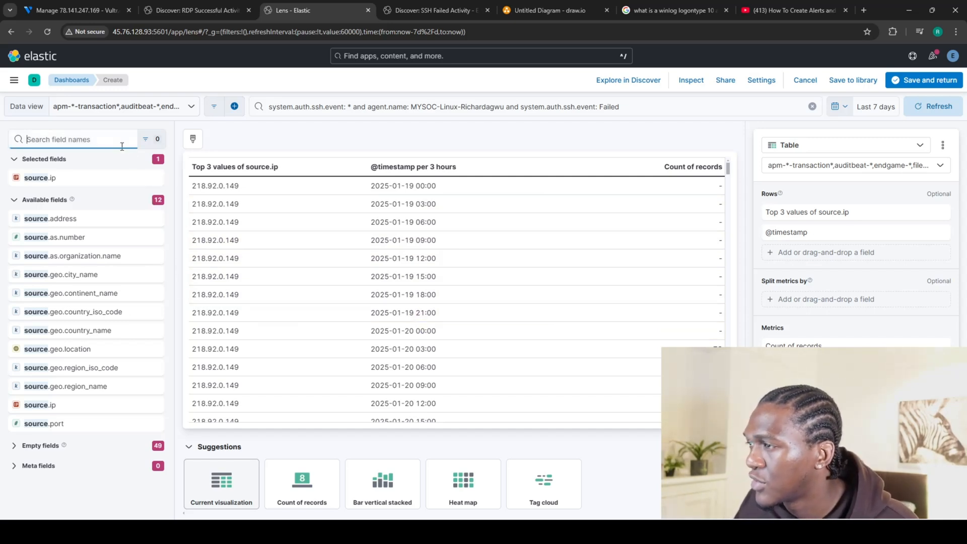
{"action": "type", "text": "usern"}
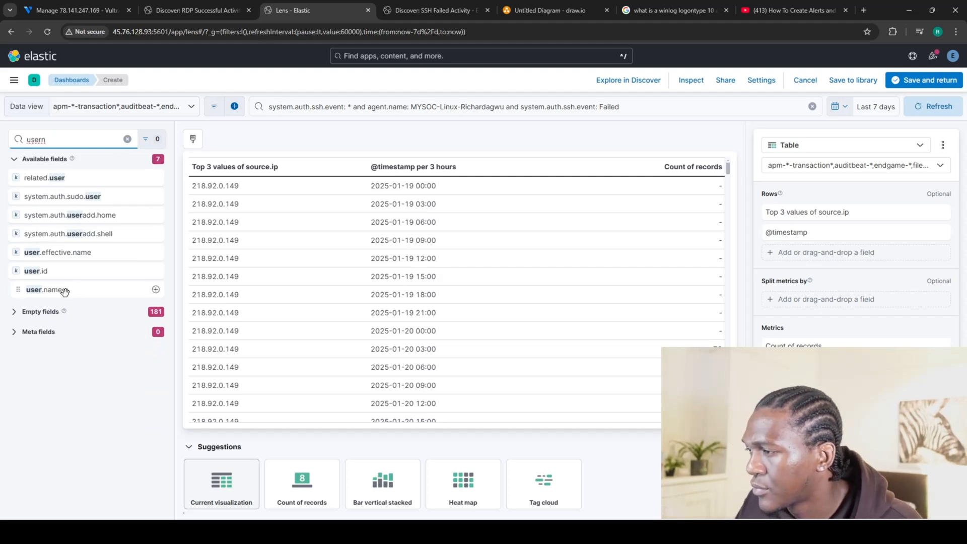
{"action": "left_click_drag", "start_coordinate": [64, 289], "coordinate": [397, 276]}
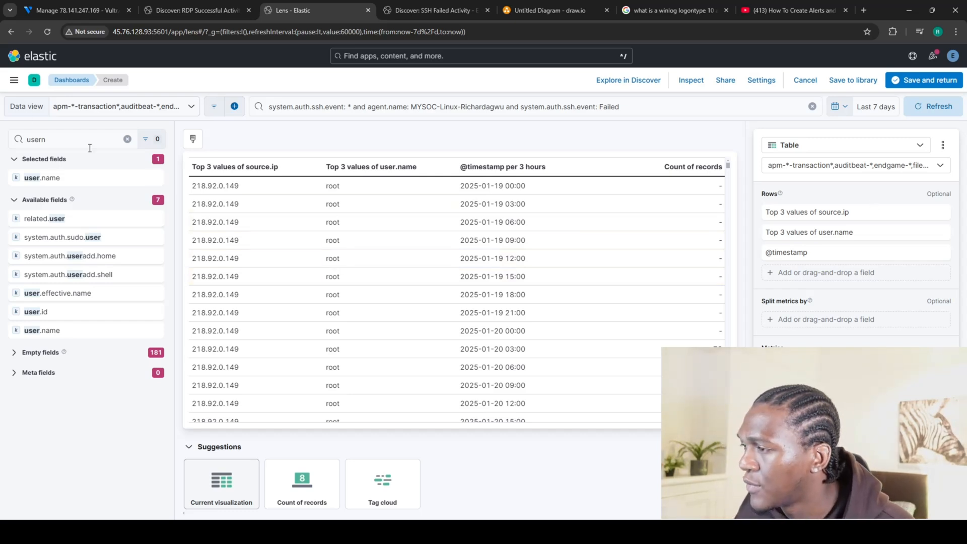
{"action": "left_click", "coordinate": [127, 137]}
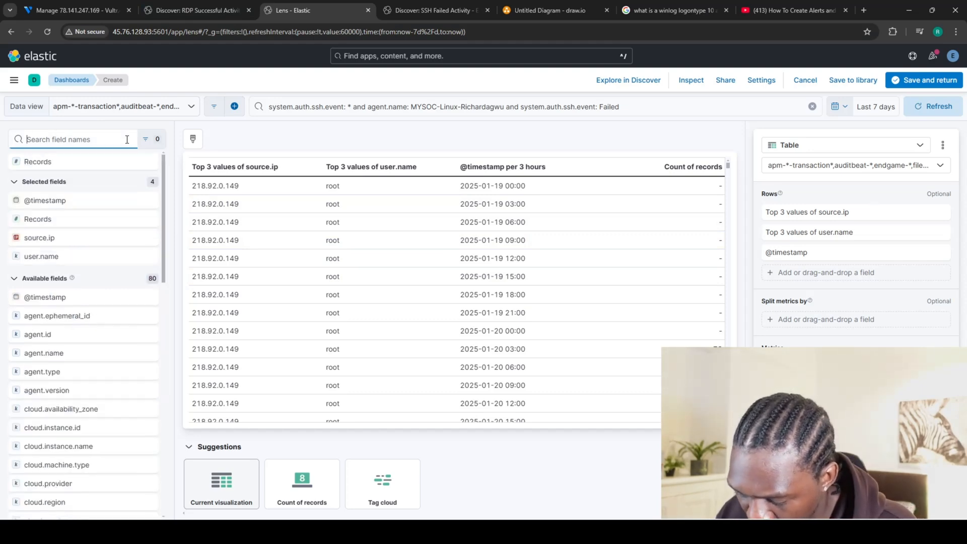
{"action": "type", "text": "source"}
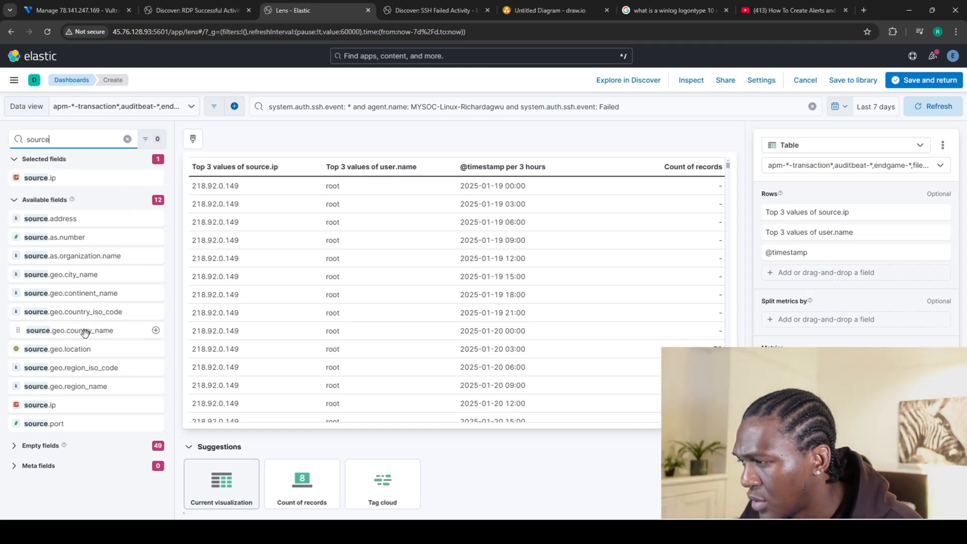
{"action": "left_click_drag", "start_coordinate": [85, 331], "coordinate": [429, 319]}
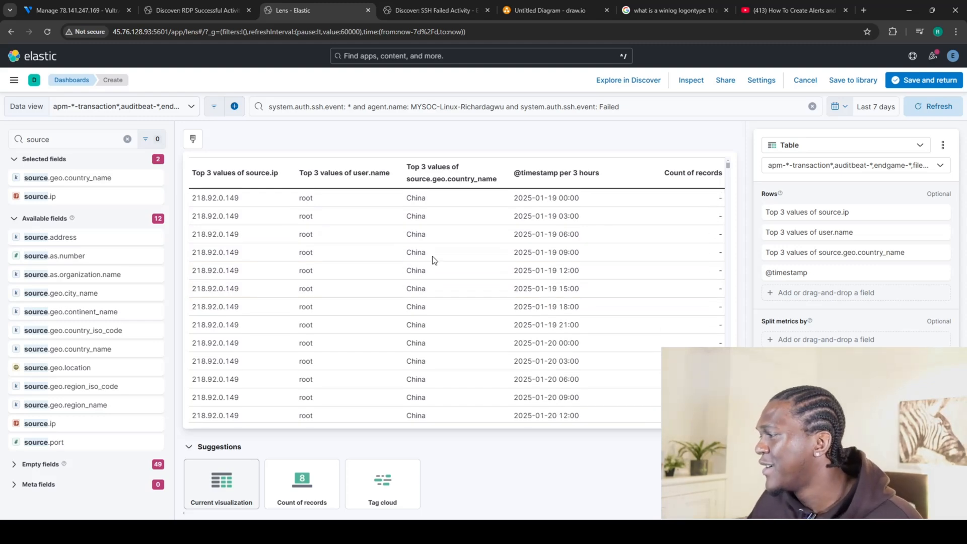
Examine the table's source IPs, user names, countries and record counts over time
{"action": "scroll", "coordinate": [433, 259], "scroll_direction": "down", "scroll_amount": 20}
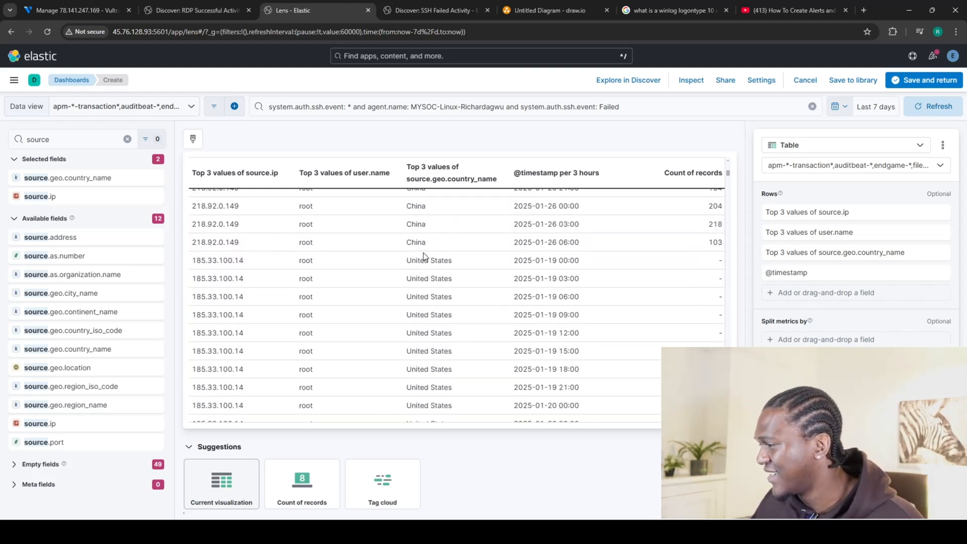
{"action": "scroll", "coordinate": [424, 257], "scroll_direction": "down", "scroll_amount": 5}
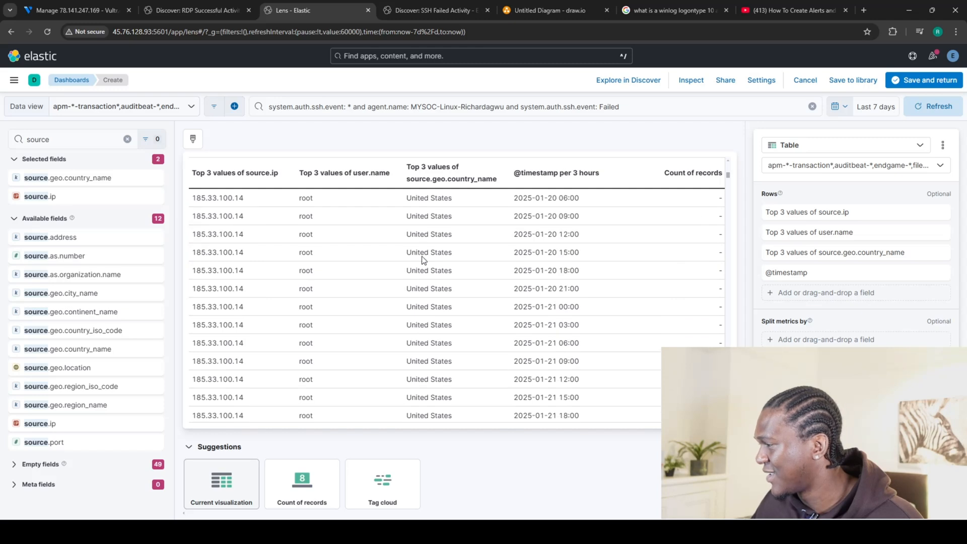
{"action": "scroll", "coordinate": [422, 258], "scroll_direction": "down", "scroll_amount": 5}
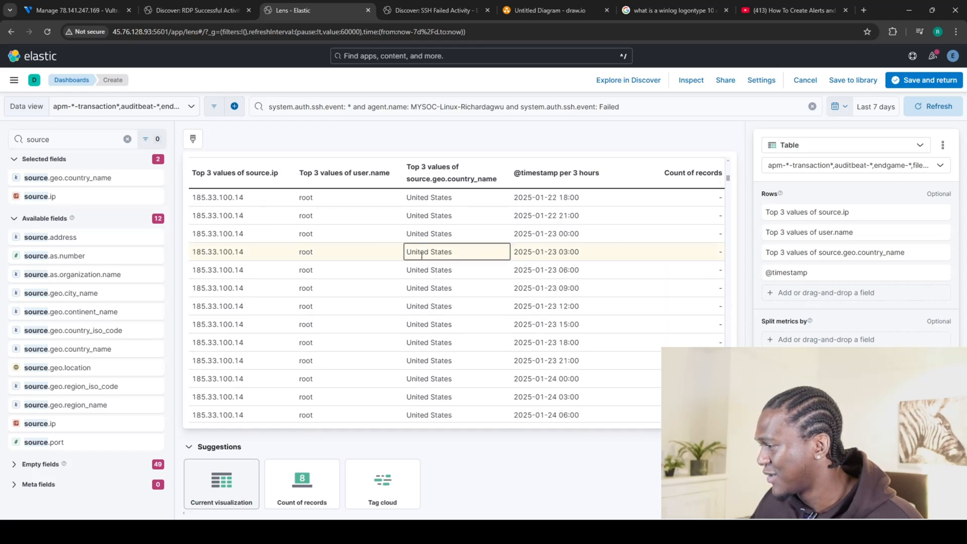
{"action": "scroll", "coordinate": [421, 256], "scroll_direction": "down", "scroll_amount": 7}
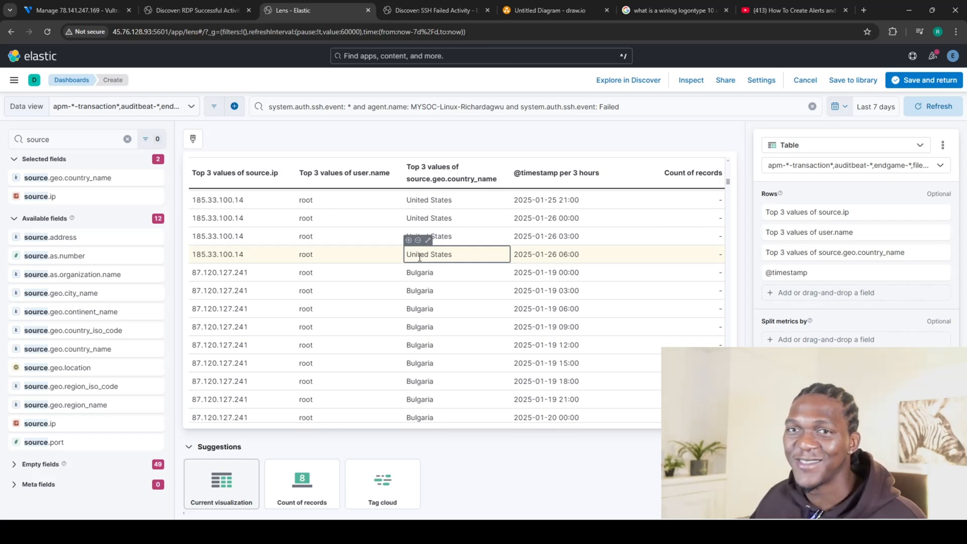
{"action": "scroll", "coordinate": [379, 325], "scroll_direction": "up", "scroll_amount": 8}
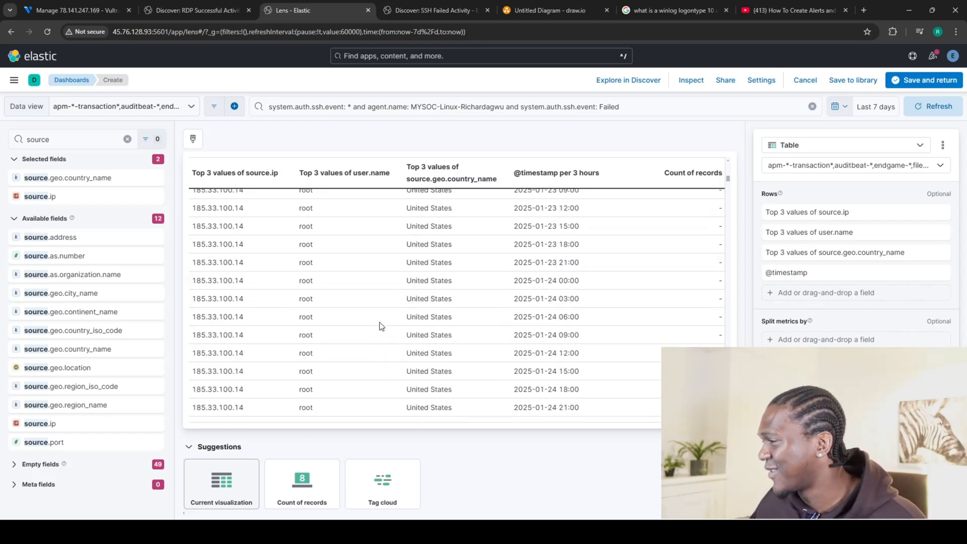
{"action": "scroll", "coordinate": [402, 324], "scroll_direction": "up", "scroll_amount": 6}
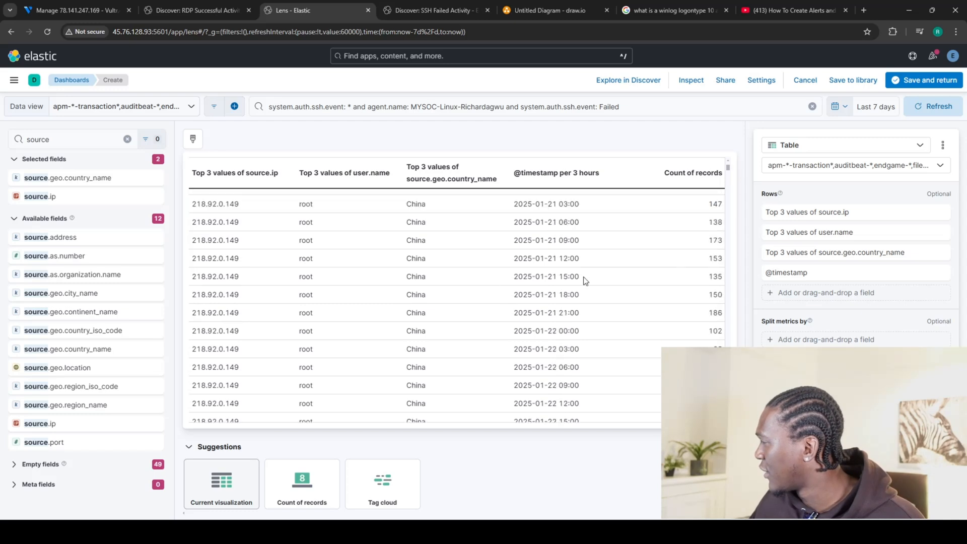
{"action": "scroll", "coordinate": [517, 293], "scroll_direction": "up", "scroll_amount": 3}
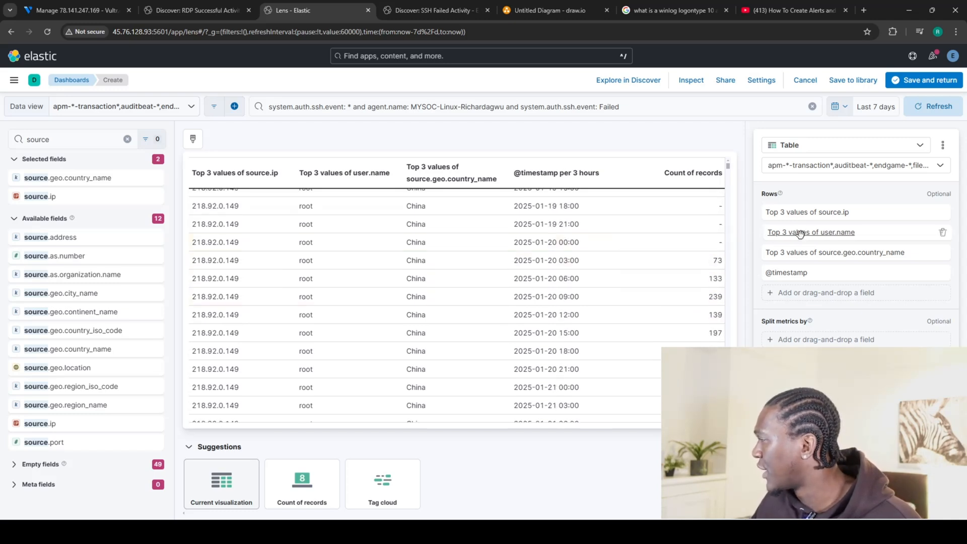
{"action": "left_click_drag", "start_coordinate": [800, 234], "coordinate": [795, 213]}
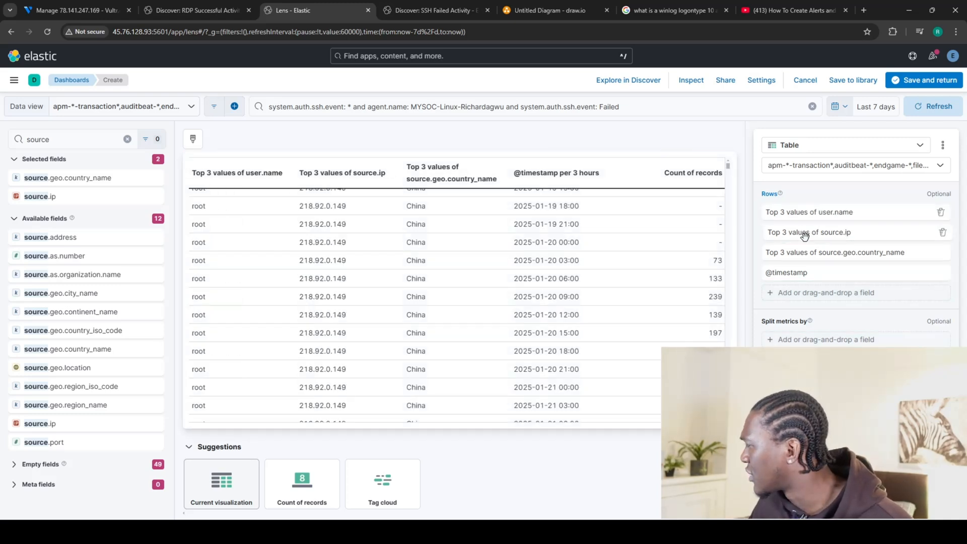
{"action": "left_click", "coordinate": [451, 225]}
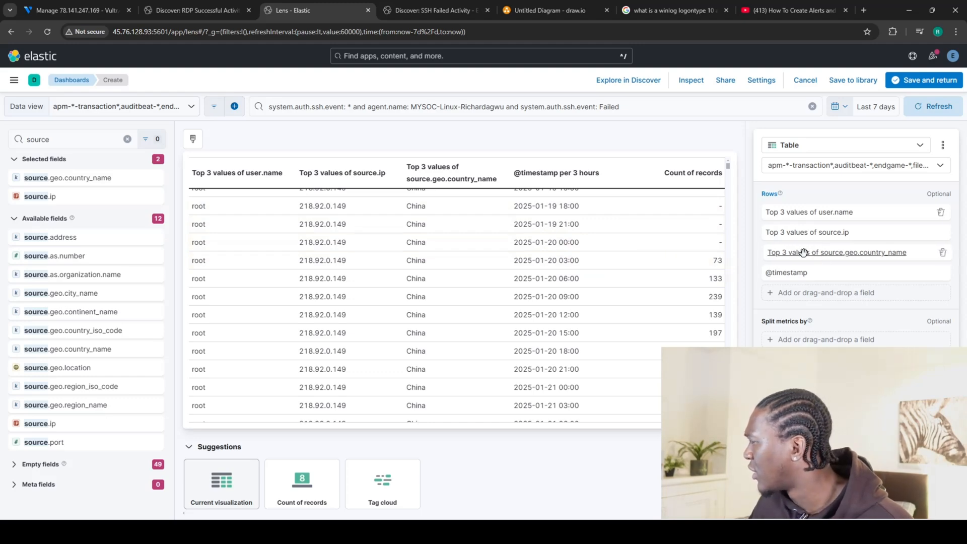
{"action": "left_click_drag", "start_coordinate": [802, 273], "coordinate": [805, 220]}
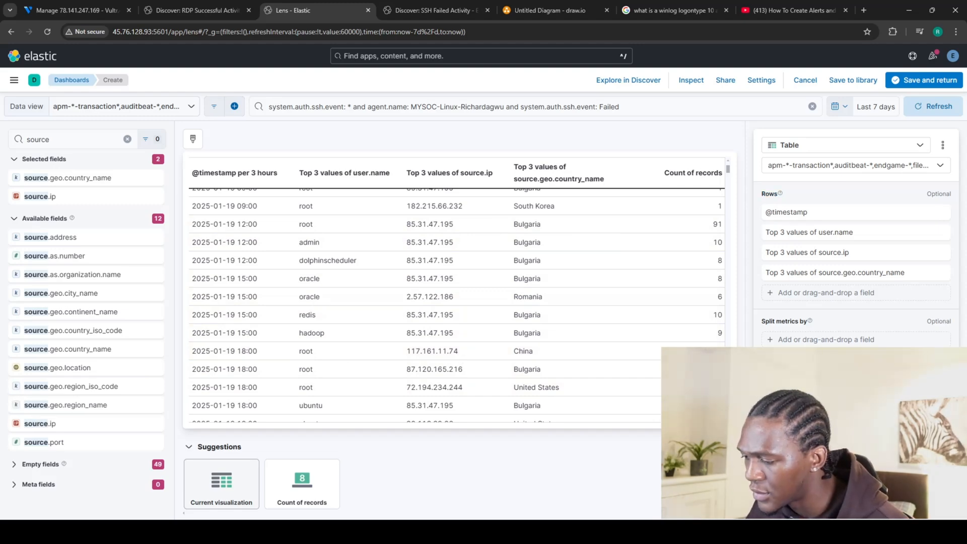
{"action": "scroll", "coordinate": [454, 303], "scroll_direction": "up", "scroll_amount": 2}
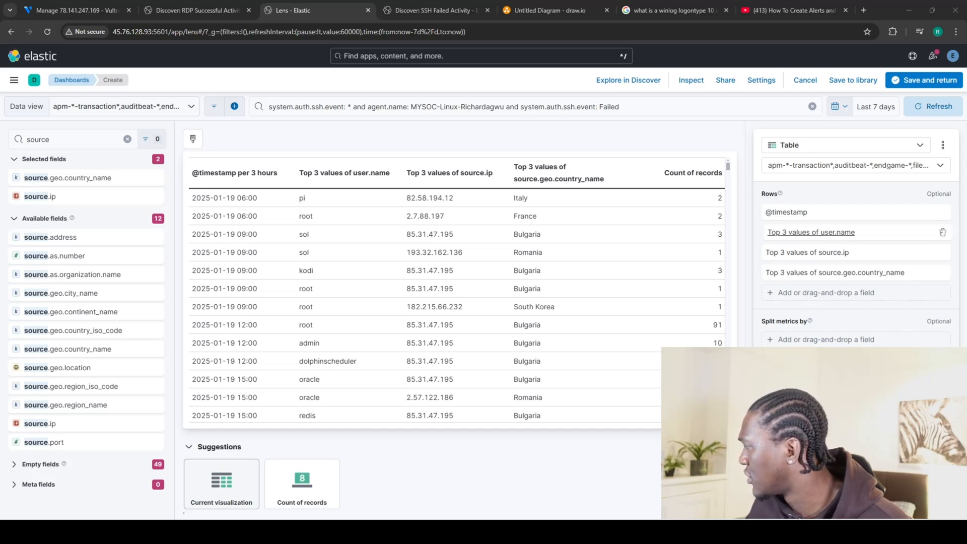
Set the number of values for the table's user.name row to 10
{"action": "left_click", "coordinate": [803, 233]}
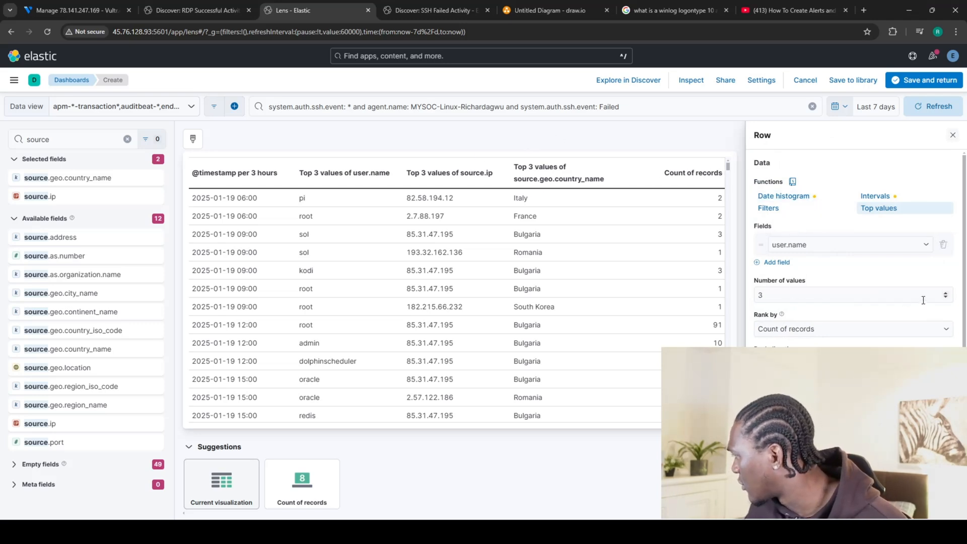
{"action": "left_click", "coordinate": [902, 299]}
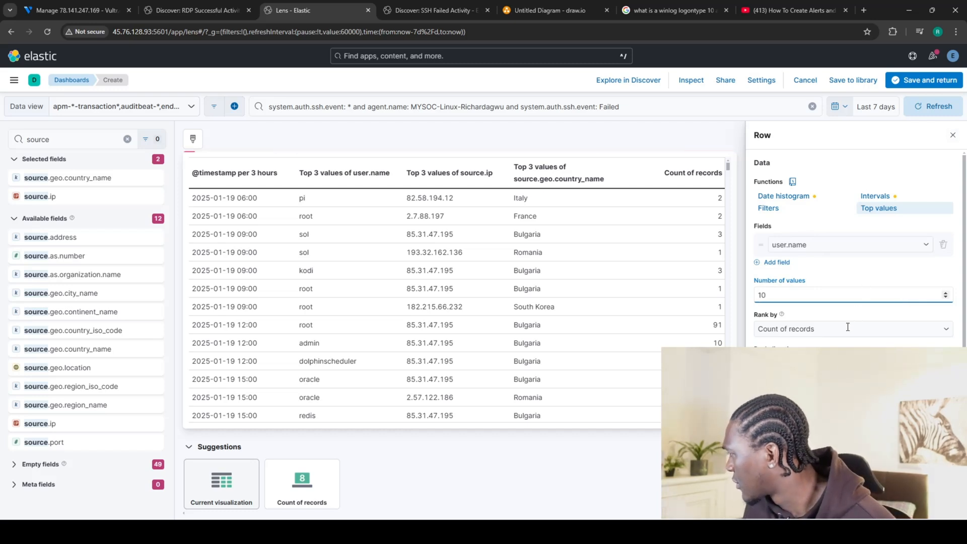
{"action": "scroll", "coordinate": [820, 344], "scroll_direction": "down", "scroll_amount": 1}
{"action": "scroll", "coordinate": [820, 345], "scroll_direction": "down", "scroll_amount": 1}
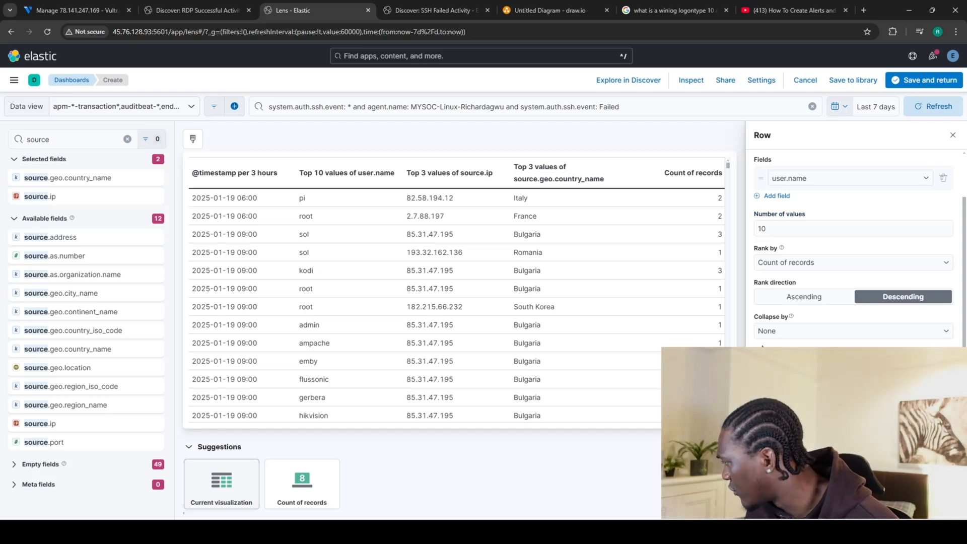
{"action": "scroll", "coordinate": [851, 241], "scroll_direction": "up", "scroll_amount": 3}
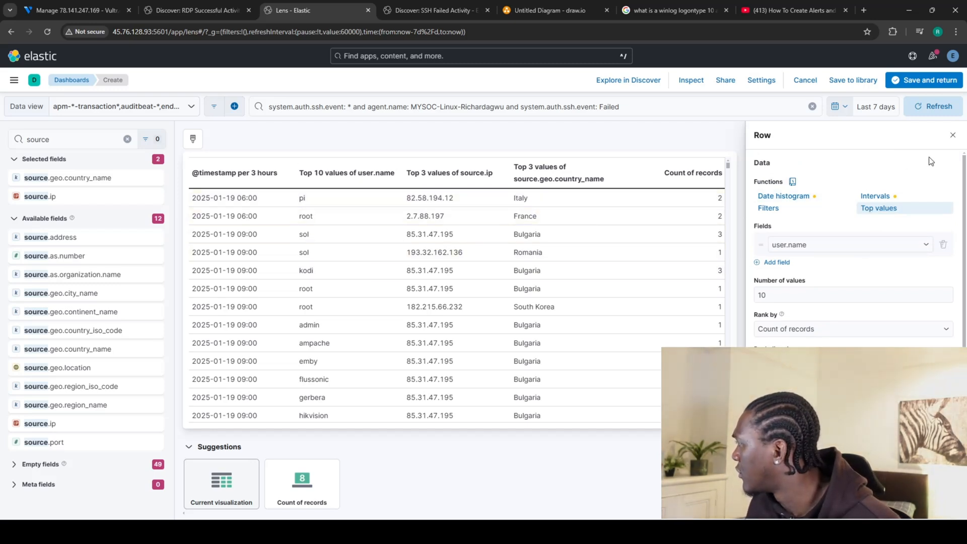
{"action": "left_click", "coordinate": [954, 137]}
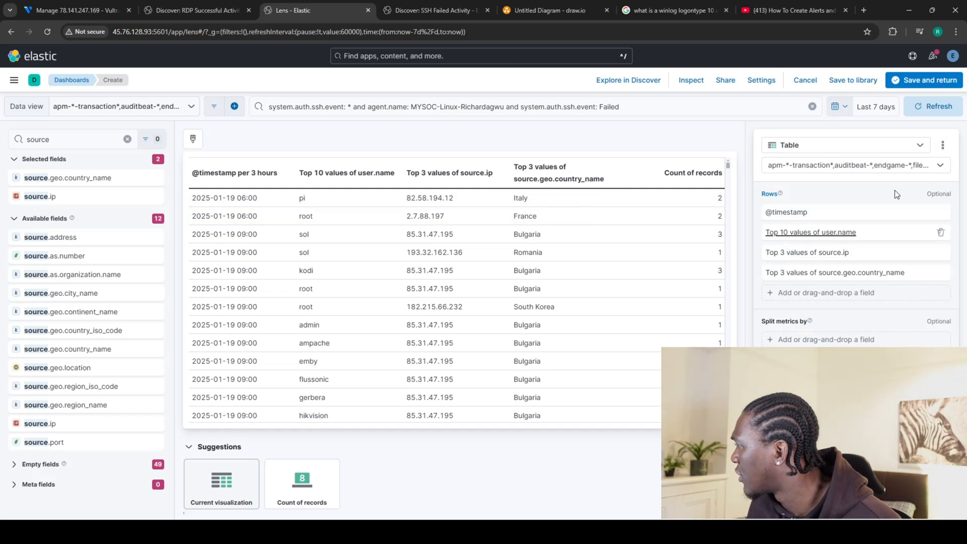
Set the number of values to 10 for both the source.ip and source.geo.country_name rows
{"action": "left_click", "coordinate": [804, 252]}
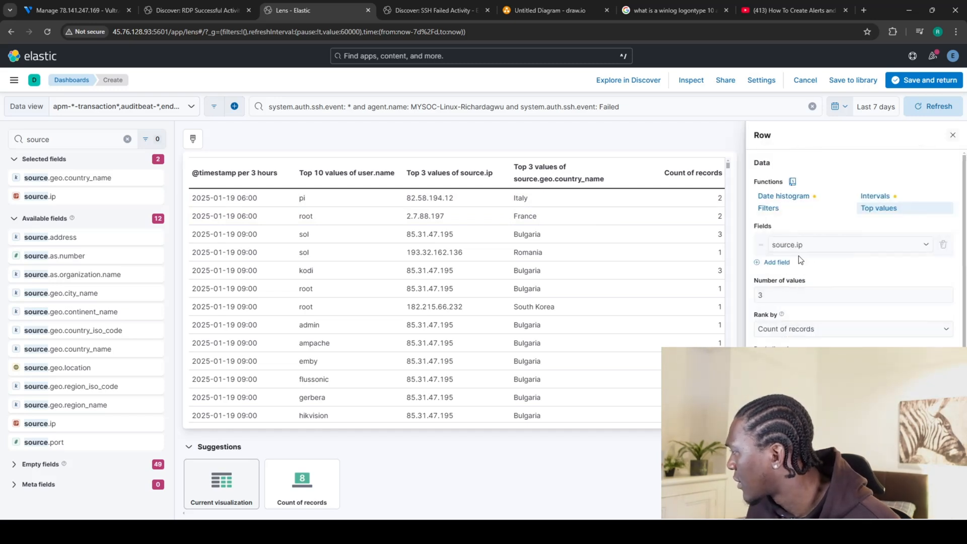
{"action": "left_click", "coordinate": [785, 298]}
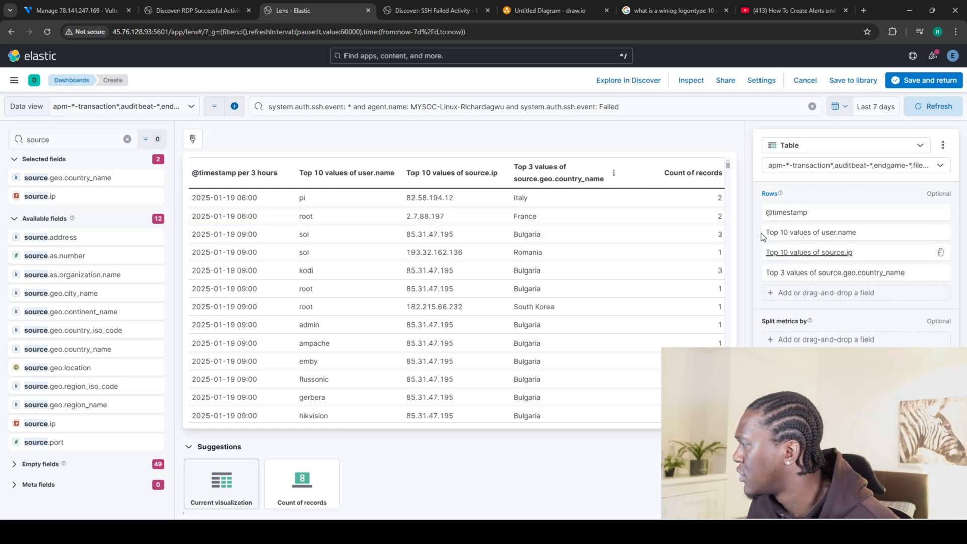
{"action": "left_click", "coordinate": [811, 272]}
{"action": "left_click", "coordinate": [821, 292]}
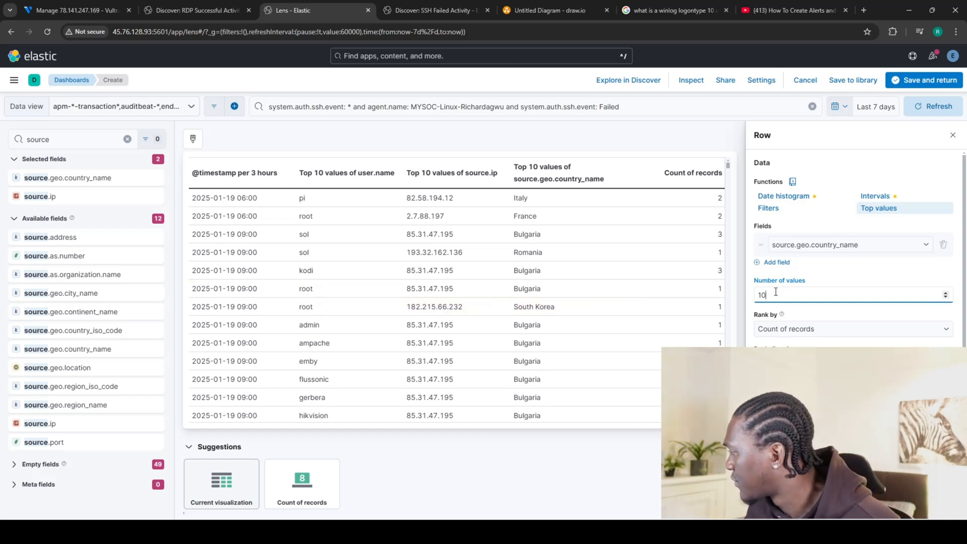
{"action": "scroll", "coordinate": [786, 312], "scroll_direction": "down", "scroll_amount": 1}
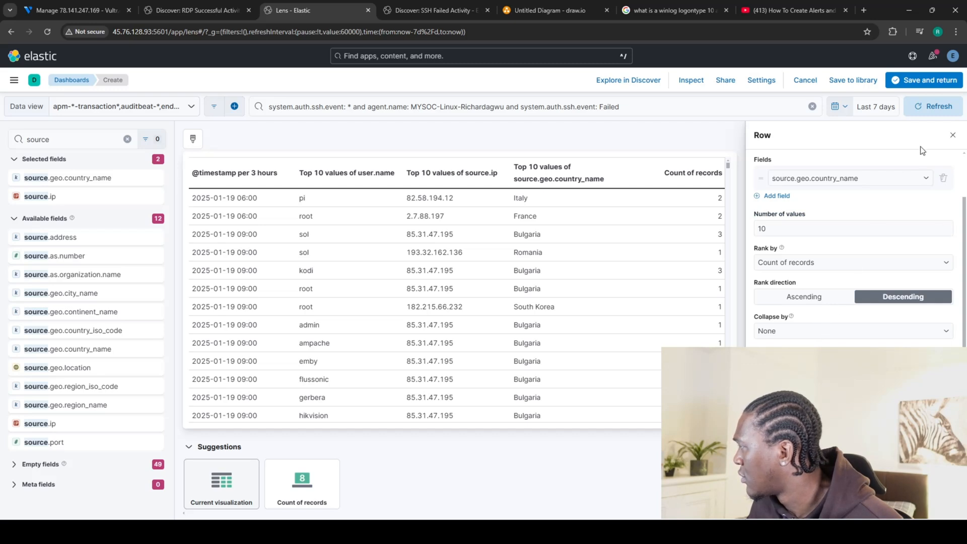
{"action": "scroll", "coordinate": [885, 205], "scroll_direction": "down", "scroll_amount": 2}
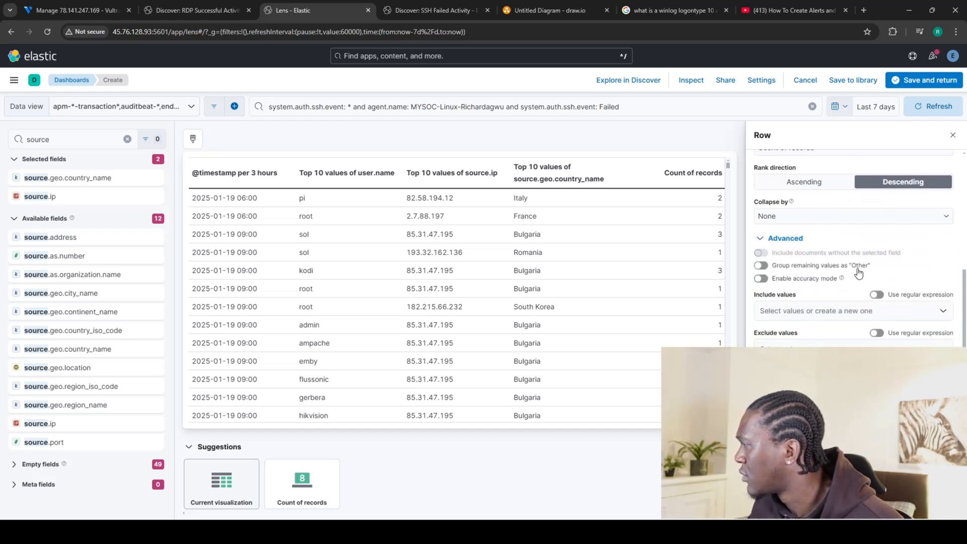
{"action": "left_click", "coordinate": [953, 135]}
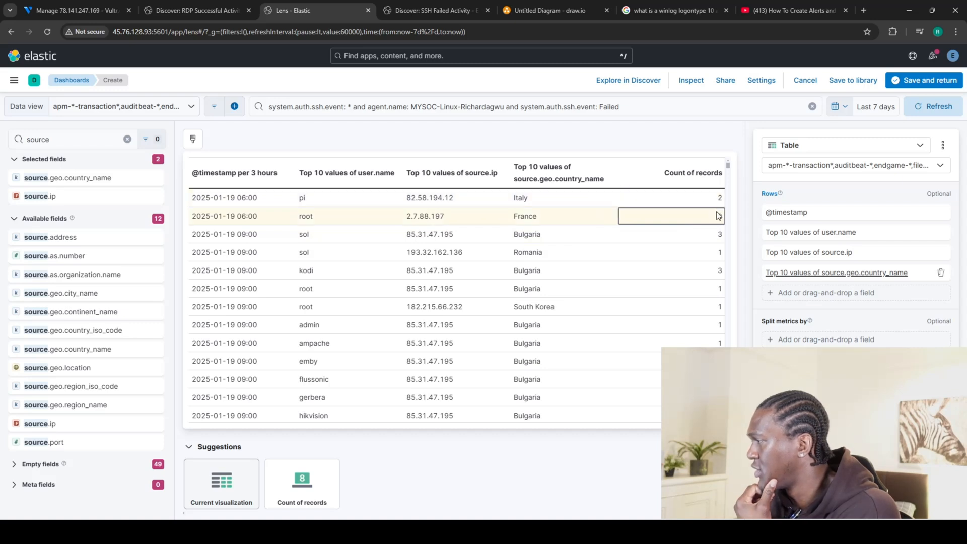
Examine the expanded table's usernames, source IPs, countries and record counts for the failed SSH logins
{"action": "scroll", "coordinate": [712, 251], "scroll_direction": "down", "scroll_amount": 3}
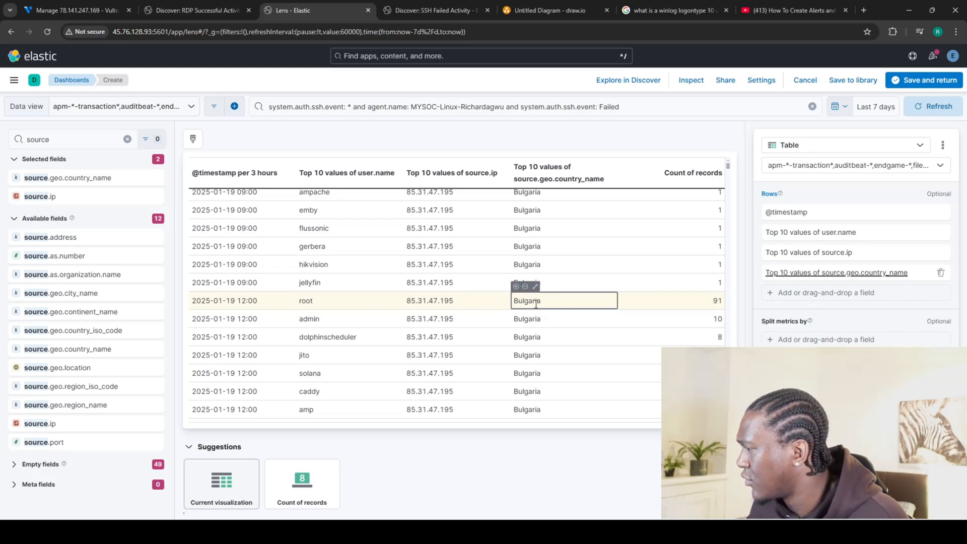
{"action": "scroll", "coordinate": [698, 308], "scroll_direction": "down", "scroll_amount": 1}
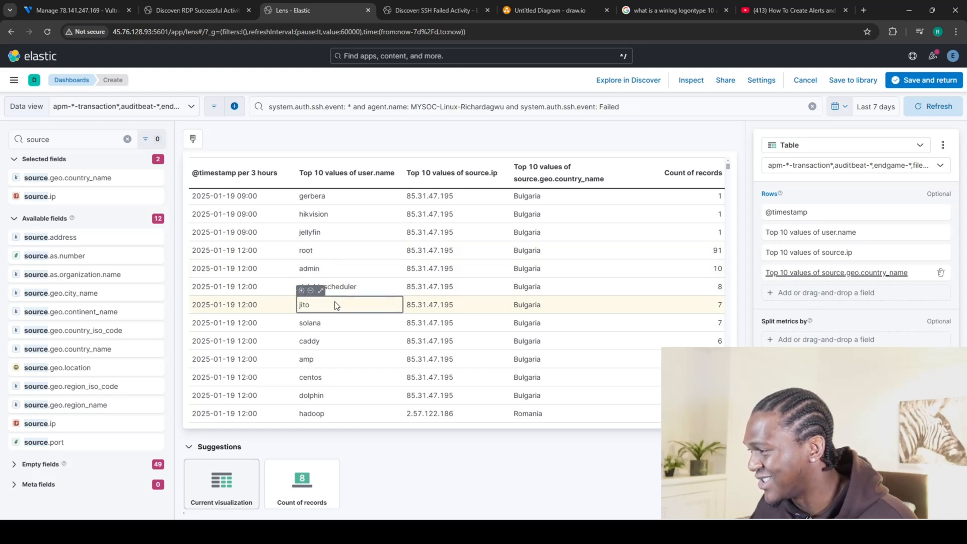
{"action": "scroll", "coordinate": [417, 305], "scroll_direction": "down", "scroll_amount": 3}
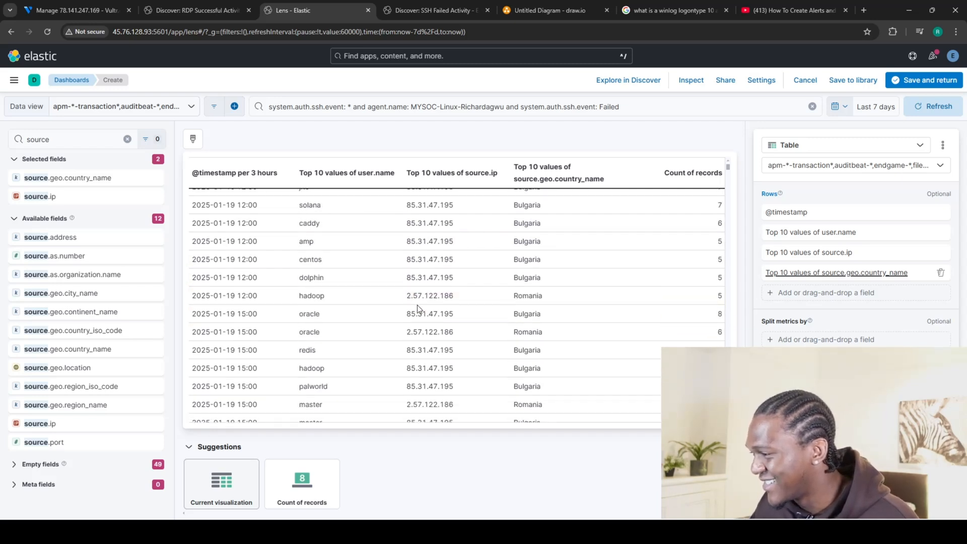
{"action": "scroll", "coordinate": [417, 305], "scroll_direction": "down", "scroll_amount": 3}
{"action": "scroll", "coordinate": [360, 348], "scroll_direction": "down", "scroll_amount": 3}
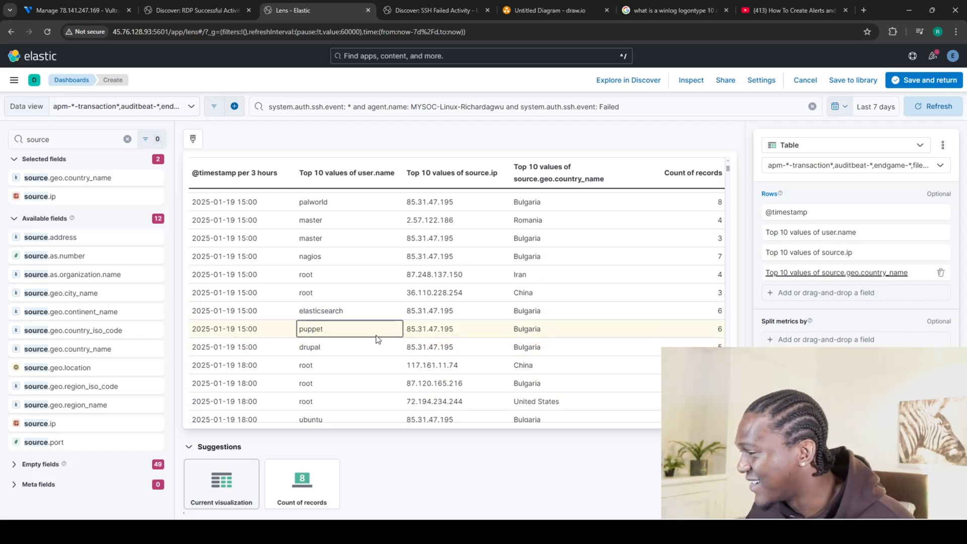
{"action": "scroll", "coordinate": [419, 336], "scroll_direction": "down", "scroll_amount": 4}
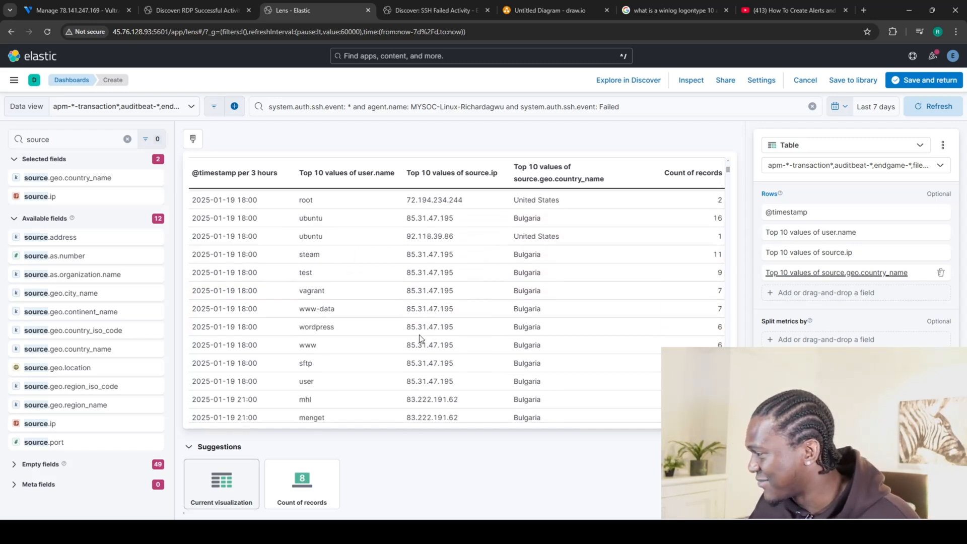
{"action": "scroll", "coordinate": [421, 338], "scroll_direction": "up", "scroll_amount": 3}
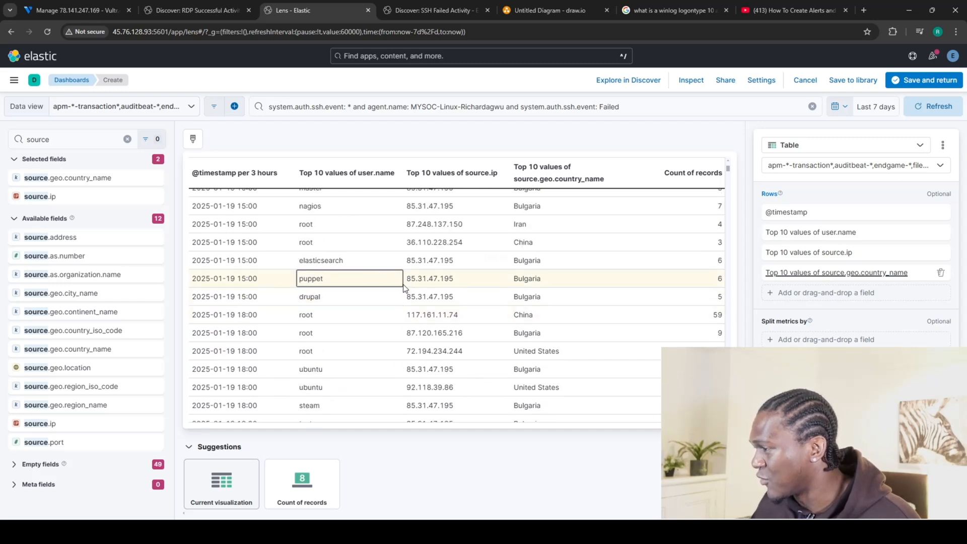
{"action": "scroll", "coordinate": [384, 296], "scroll_direction": "up", "scroll_amount": 1}
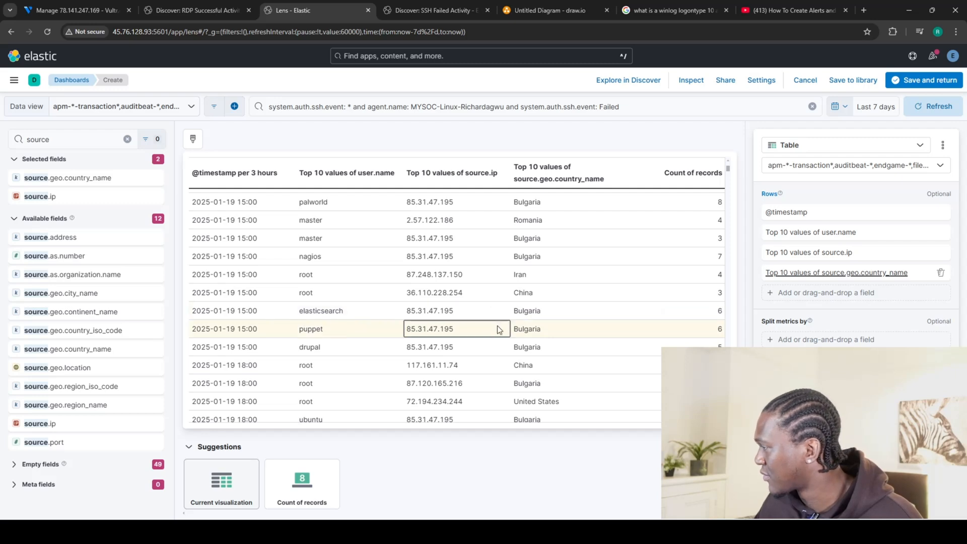
{"action": "scroll", "coordinate": [549, 307], "scroll_direction": "up", "scroll_amount": 5}
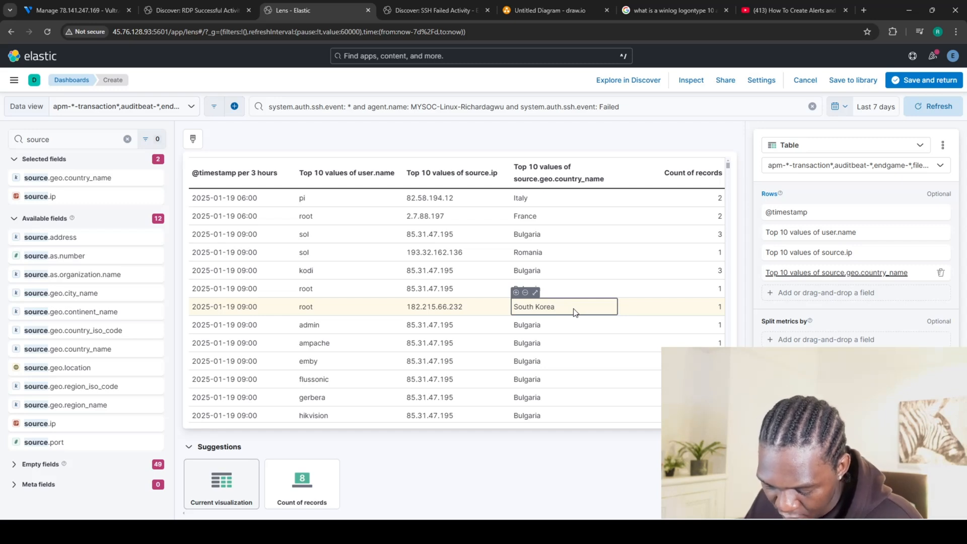
Save the failed SSH table to the Authentication Activity dashboard and review the SSH and RDP authentication maps
{"action": "left_click", "coordinate": [929, 82]}
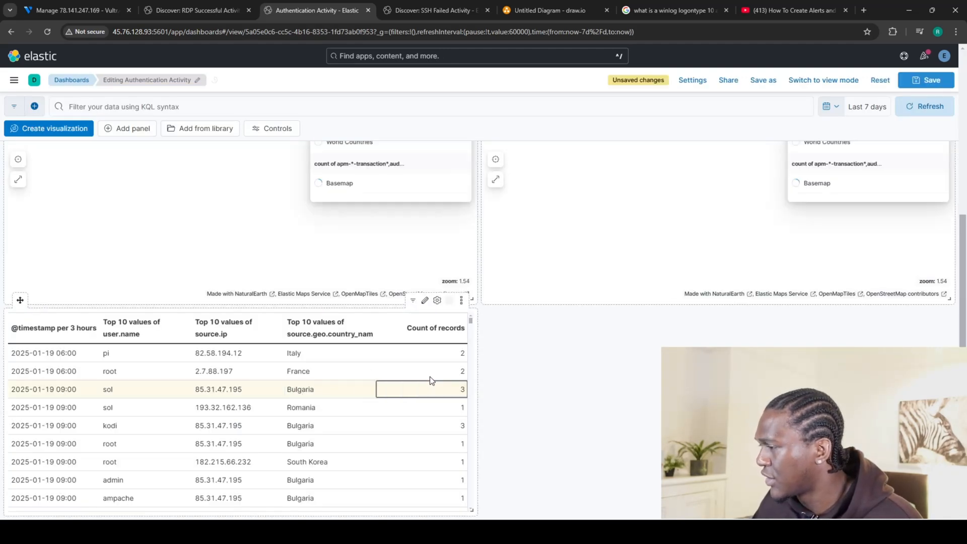
{"action": "scroll", "coordinate": [335, 418], "scroll_direction": "up", "scroll_amount": 5}
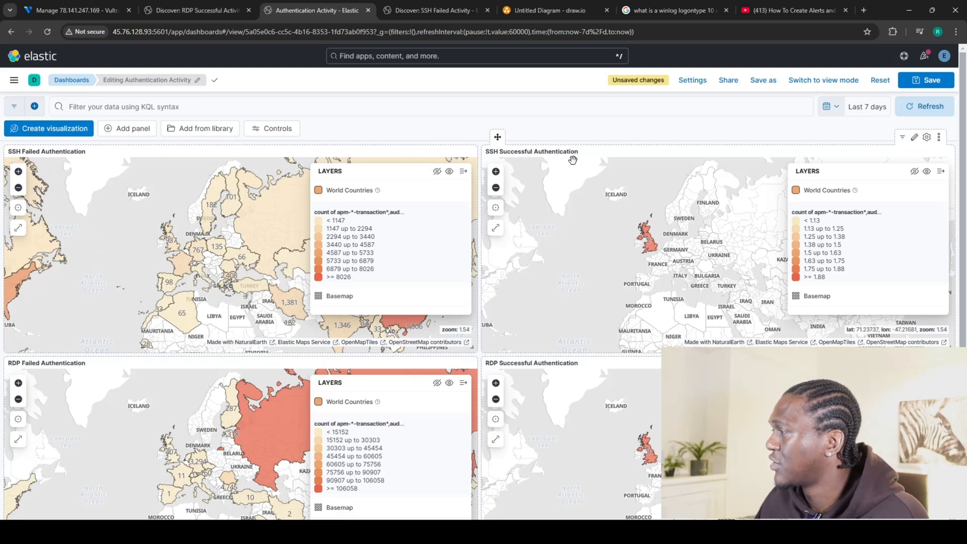
{"action": "scroll", "coordinate": [116, 232], "scroll_direction": "down", "scroll_amount": 1}
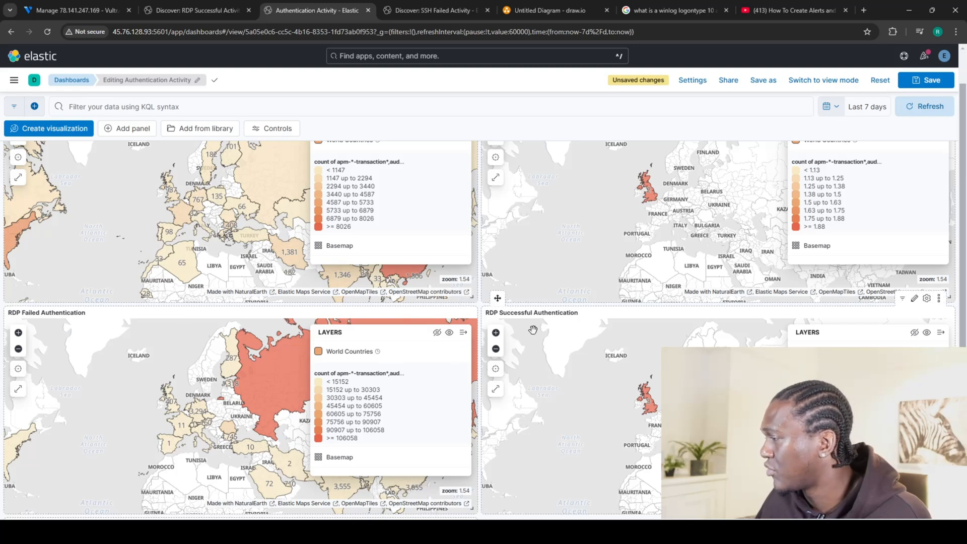
{"action": "scroll", "coordinate": [533, 330], "scroll_direction": "down", "scroll_amount": 1}
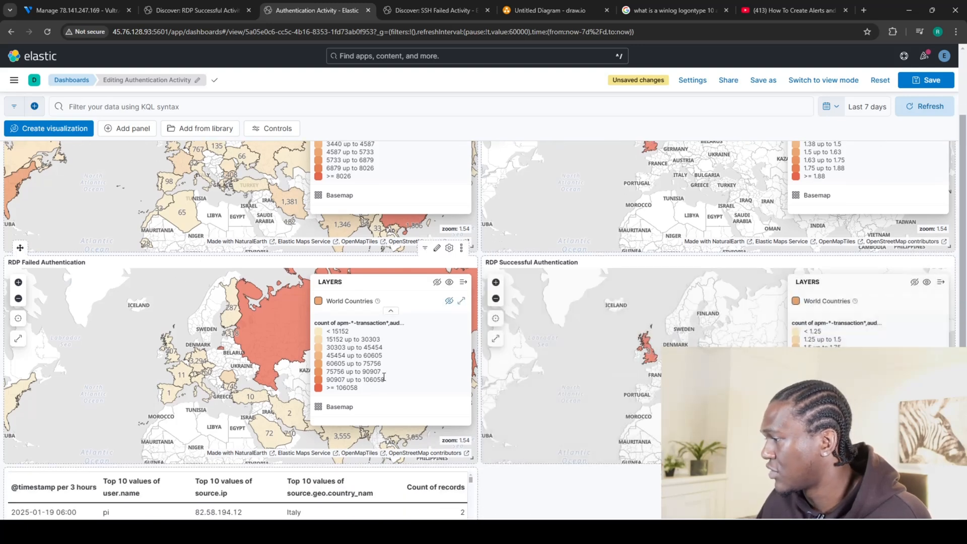
Examine the failed SSH login table on the dashboard alongside the RDP authentication maps
{"action": "scroll", "coordinate": [407, 376], "scroll_direction": "down", "scroll_amount": 3}
{"action": "scroll", "coordinate": [199, 386], "scroll_direction": "down", "scroll_amount": 2}
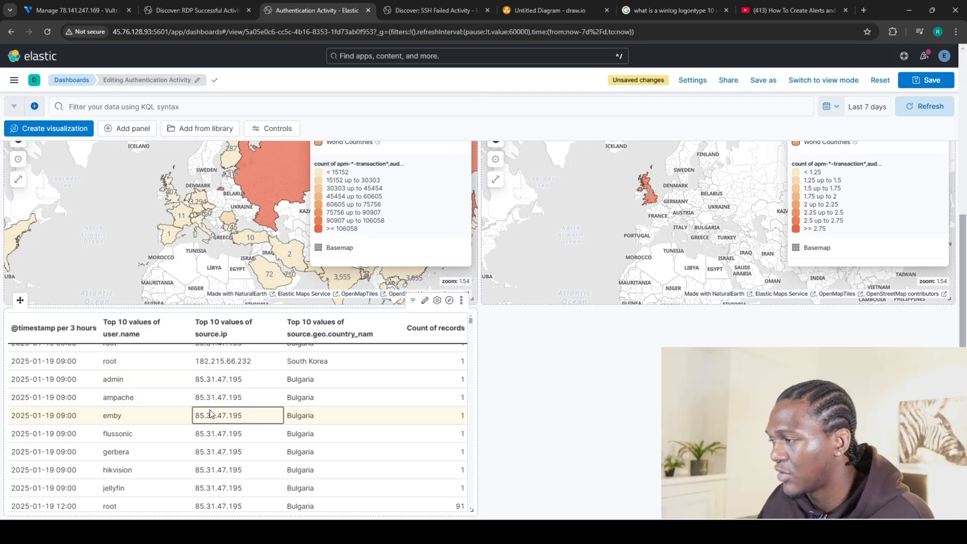
{"action": "scroll", "coordinate": [196, 385], "scroll_direction": "up", "scroll_amount": 2}
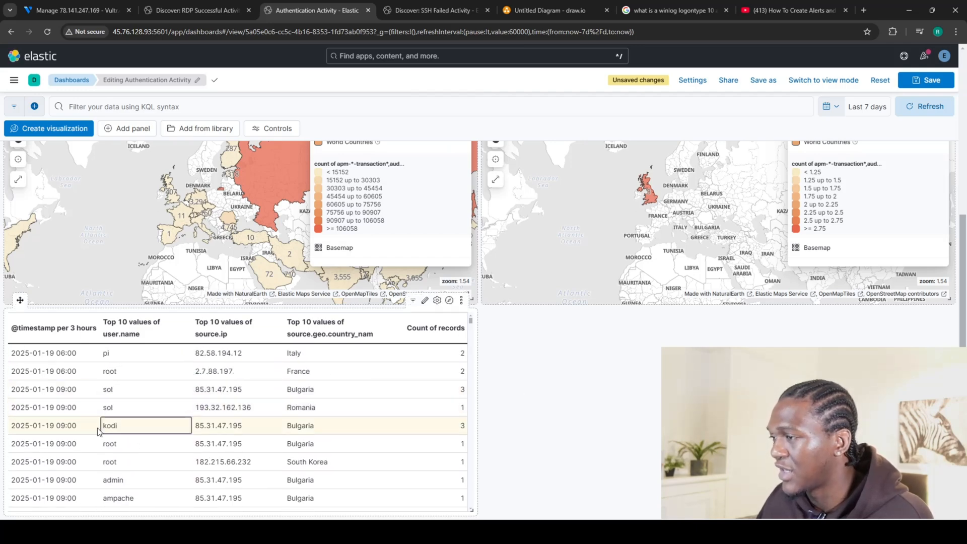
{"action": "scroll", "coordinate": [156, 423], "scroll_direction": "down", "scroll_amount": 5}
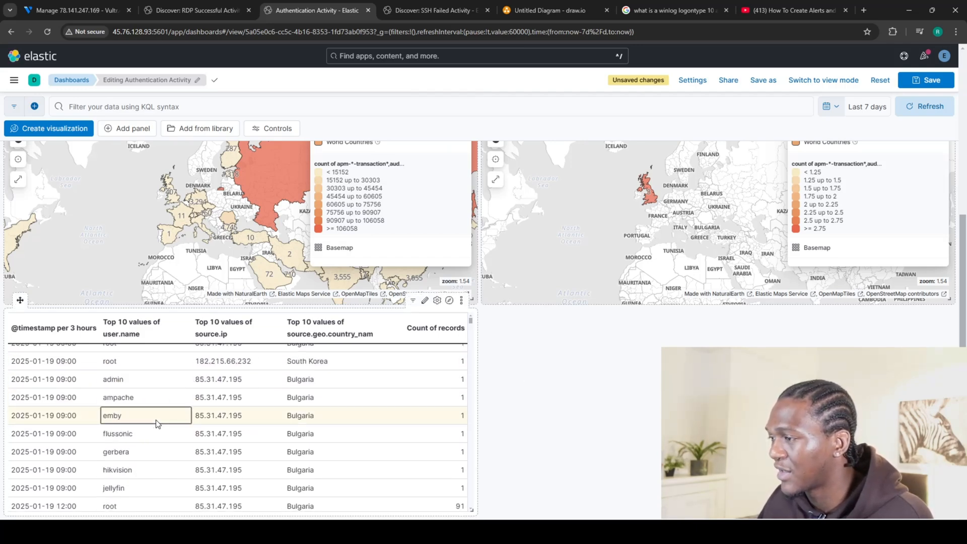
{"action": "scroll", "coordinate": [154, 425], "scroll_direction": "down", "scroll_amount": 3}
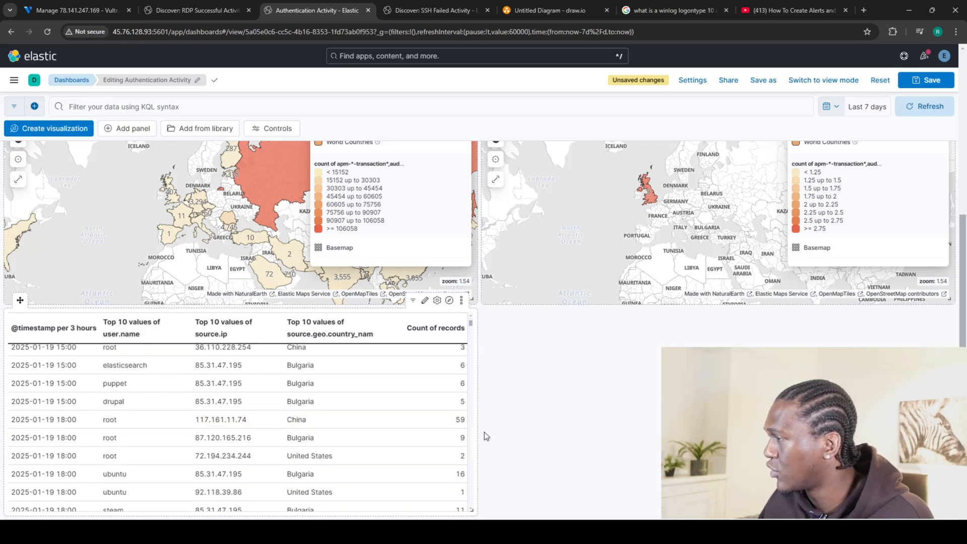
{"action": "scroll", "coordinate": [529, 433], "scroll_direction": "up", "scroll_amount": 4}
{"action": "scroll", "coordinate": [504, 403], "scroll_direction": "down", "scroll_amount": 5}
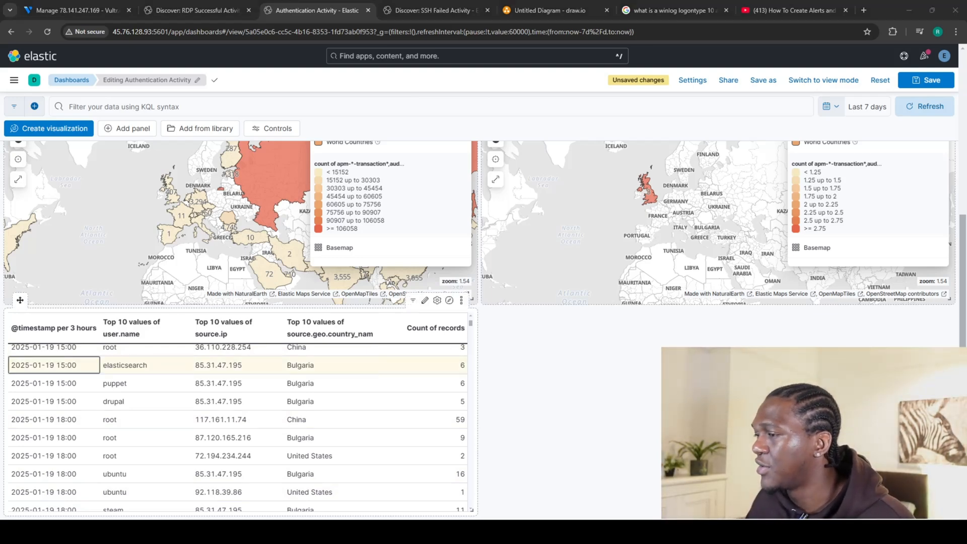
{"action": "scroll", "coordinate": [237, 413], "scroll_direction": "up", "scroll_amount": 3}
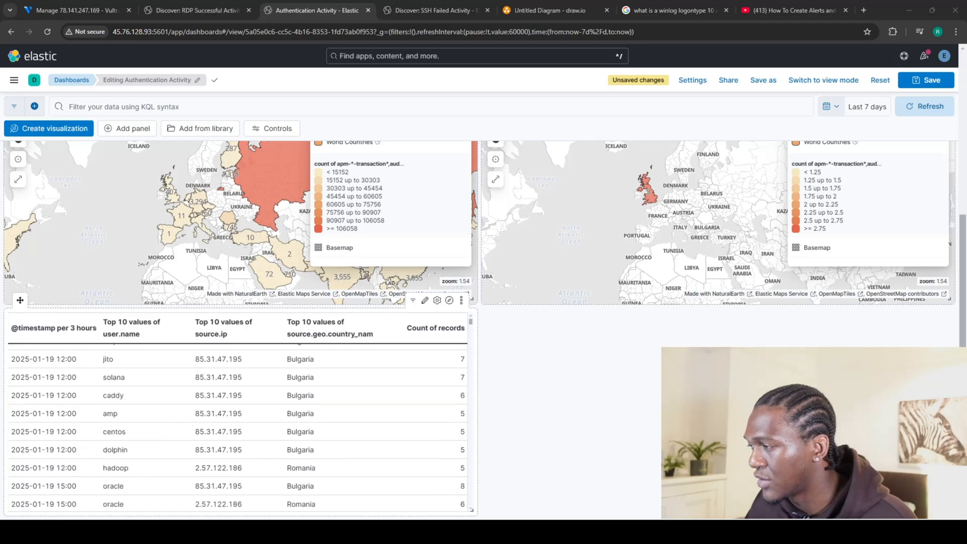
{"action": "scroll", "coordinate": [146, 403], "scroll_direction": "up", "scroll_amount": 10}
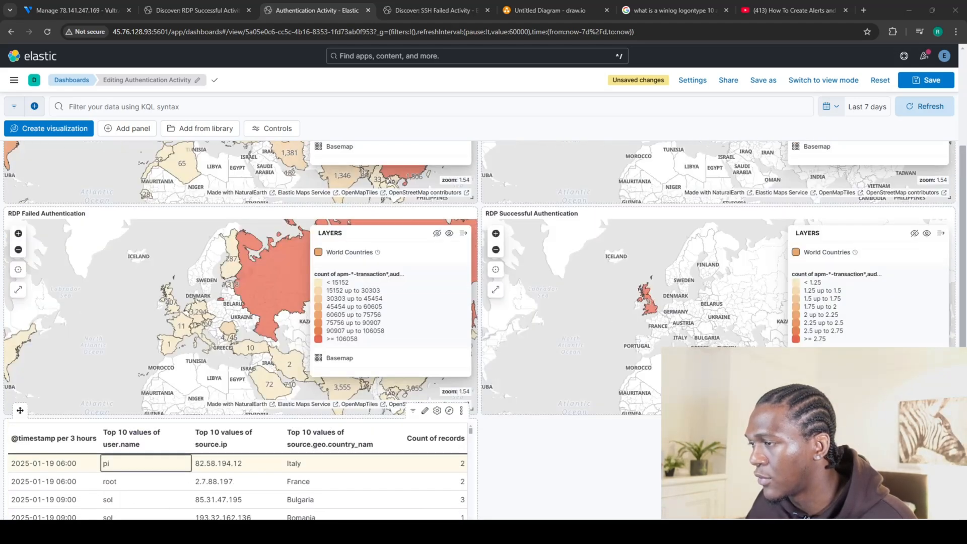
{"action": "scroll", "coordinate": [146, 462], "scroll_direction": "up", "scroll_amount": 3}
{"action": "scroll", "coordinate": [146, 448], "scroll_direction": "down", "scroll_amount": 3}
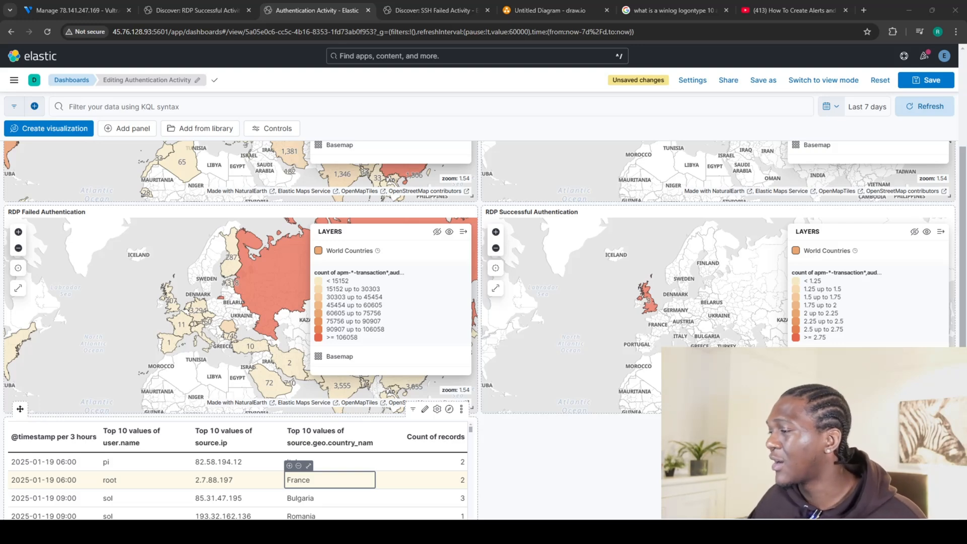
{"action": "scroll", "coordinate": [236, 433], "scroll_direction": "down", "scroll_amount": 2}
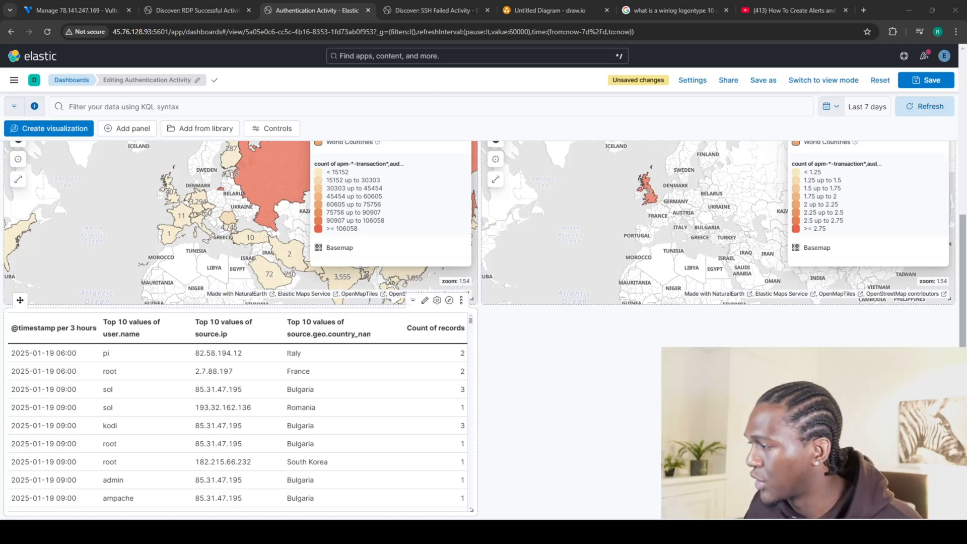
Duplicate the failed SSH login table, filter the copy to system.auth.ssh.event: Accepted for the Linux agent, and save it to the dashboard
{"action": "left_click", "coordinate": [461, 300]}
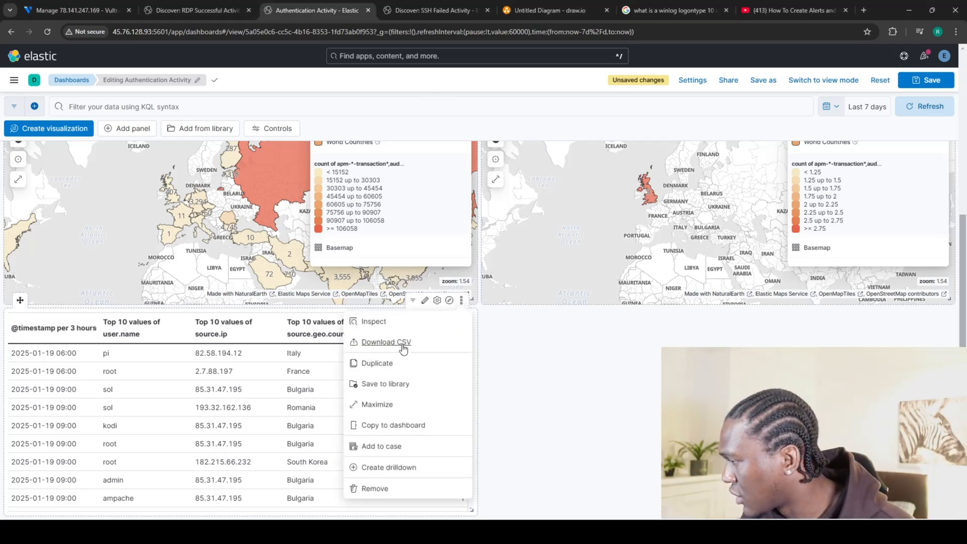
{"action": "left_click", "coordinate": [377, 363]}
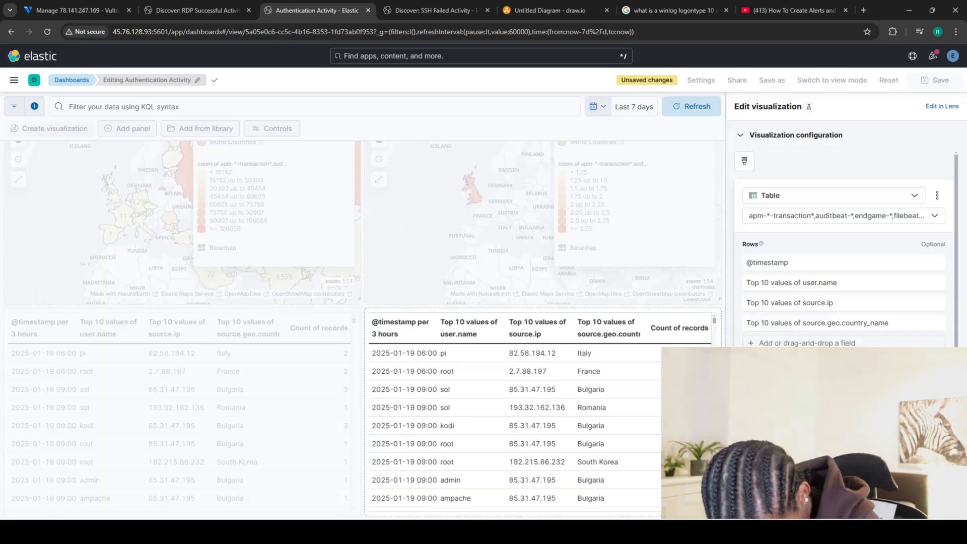
{"action": "left_click", "coordinate": [177, 108]}
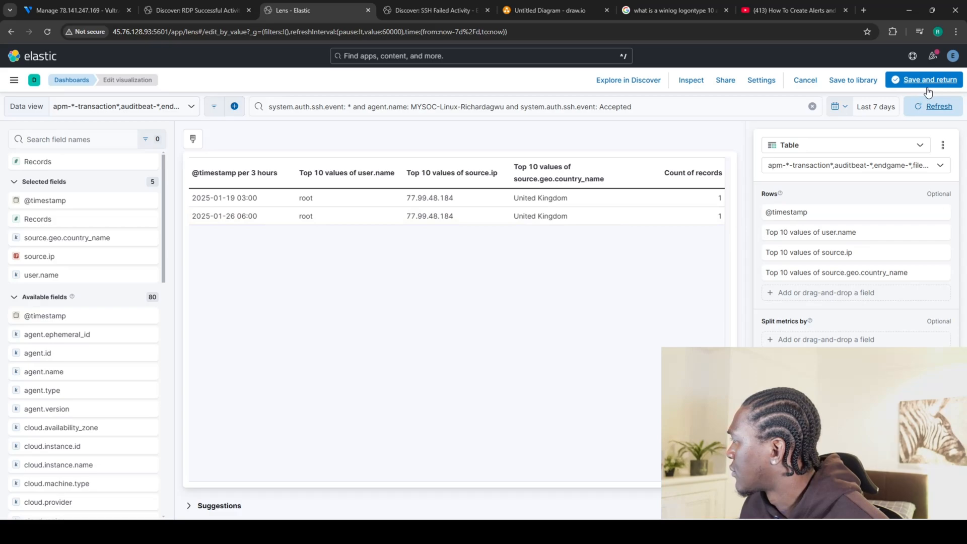
{"action": "left_click", "coordinate": [928, 79]}
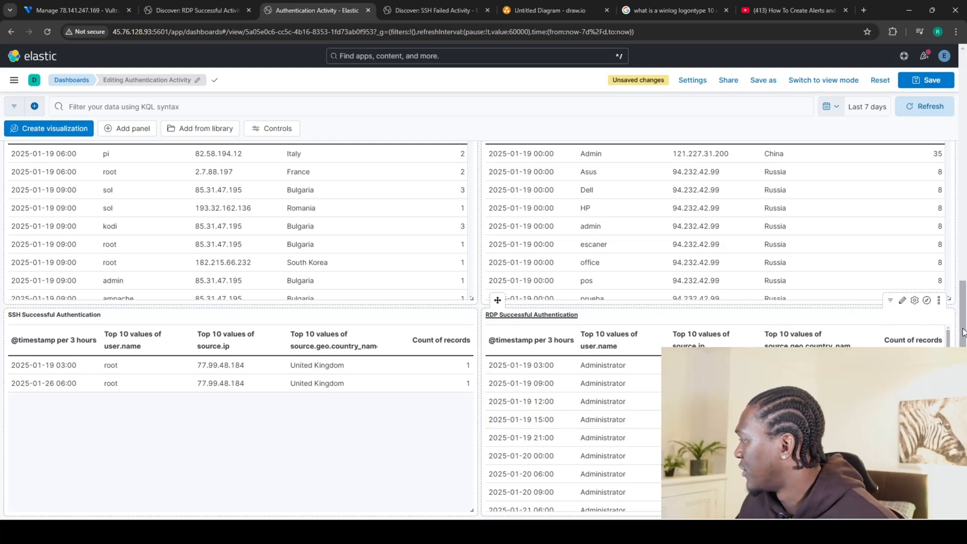
Examine the SSH and RDP failed and successful authentication maps on the dashboard, comparing the source countries of the logins
{"action": "left_click_drag", "start_coordinate": [957, 335], "coordinate": [949, 90]}
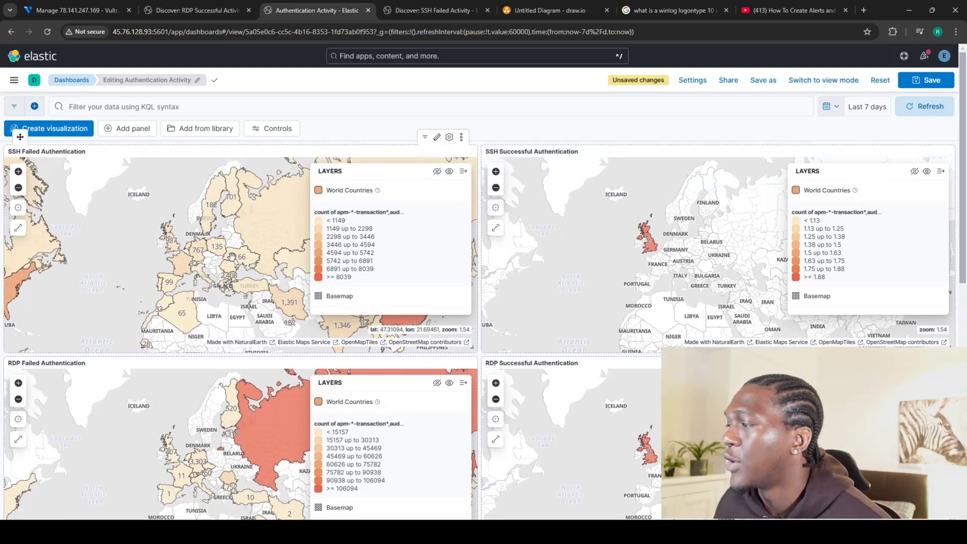
{"action": "left_click_drag", "start_coordinate": [251, 251], "coordinate": [186, 250]}
{"action": "left_click_drag", "start_coordinate": [89, 278], "coordinate": [133, 270]}
{"action": "left_click_drag", "start_coordinate": [199, 271], "coordinate": [204, 240]}
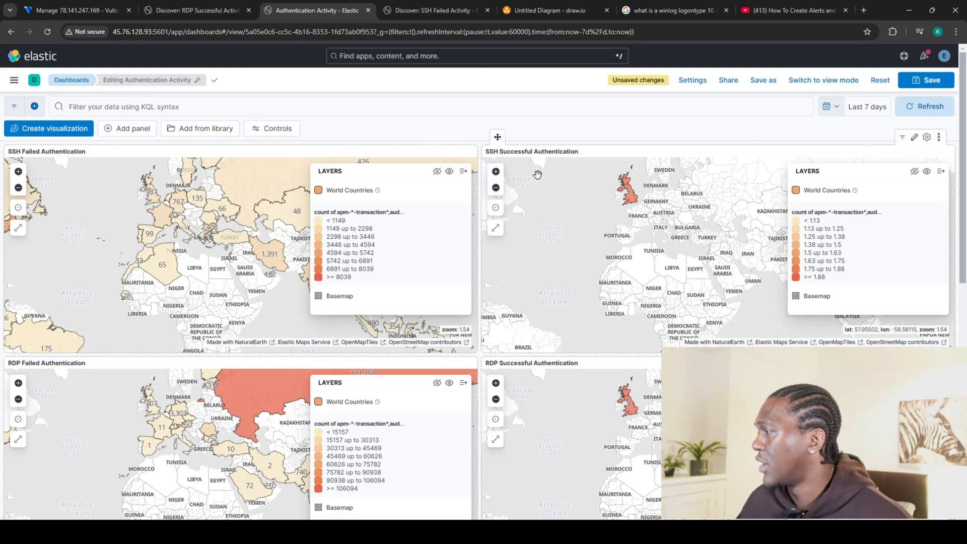
{"action": "scroll", "coordinate": [251, 364], "scroll_direction": "down", "scroll_amount": 1}
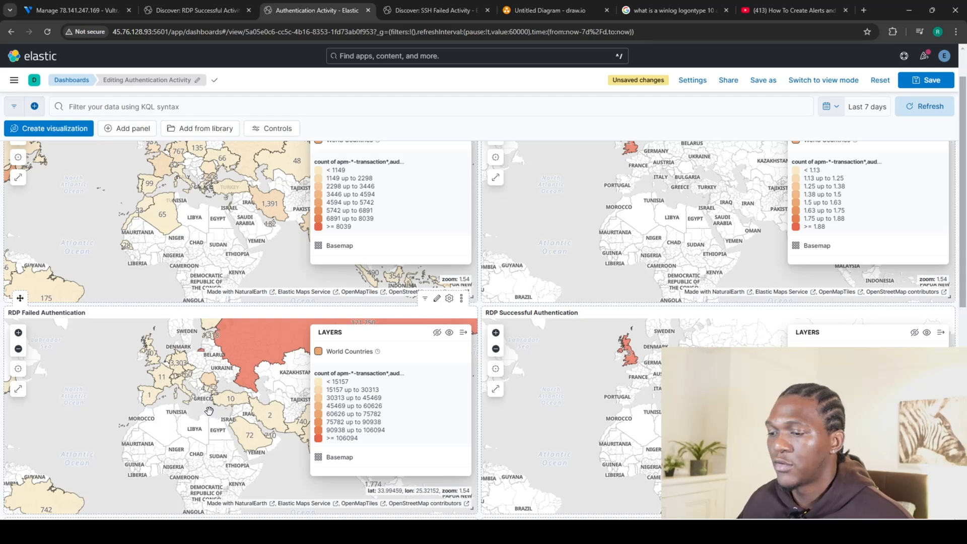
{"action": "scroll", "coordinate": [564, 391], "scroll_direction": "down", "scroll_amount": 1}
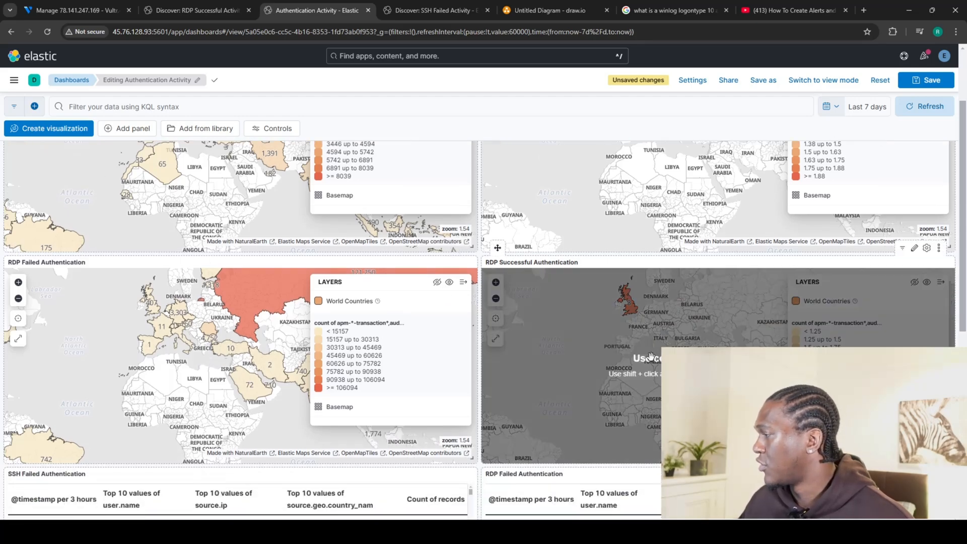
{"action": "left_click_drag", "start_coordinate": [549, 364], "coordinate": [587, 425]}
{"action": "left_click_drag", "start_coordinate": [223, 382], "coordinate": [116, 369]}
Examine the failed and successful authentication tables for SSH and RDP, comparing timestamps, usernames, source IPs, countries and record counts
{"action": "scroll", "coordinate": [167, 404], "scroll_direction": "down", "scroll_amount": 3}
{"action": "scroll", "coordinate": [167, 404], "scroll_direction": "down", "scroll_amount": 3}
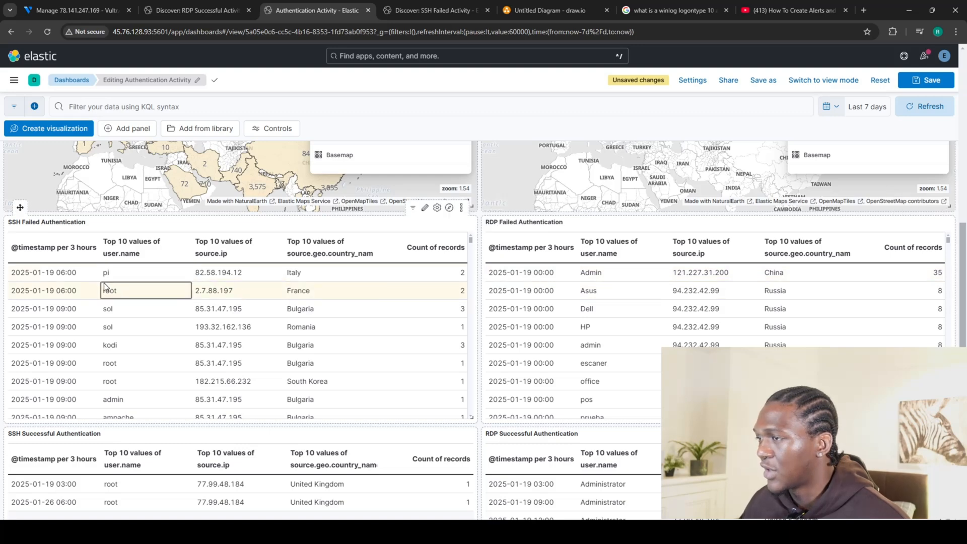
{"action": "scroll", "coordinate": [369, 380], "scroll_direction": "down", "scroll_amount": 3}
{"action": "scroll", "coordinate": [479, 443], "scroll_direction": "down", "scroll_amount": 2}
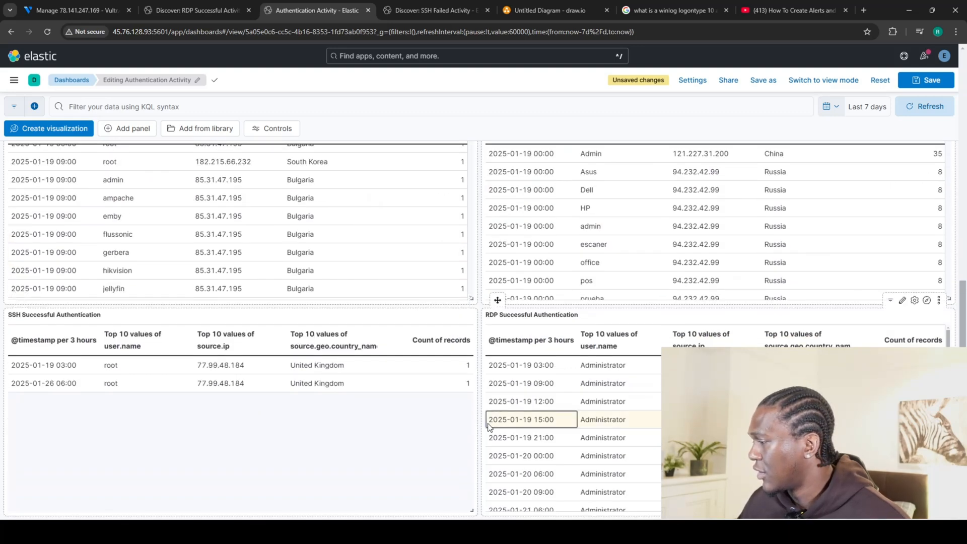
{"action": "scroll", "coordinate": [488, 418], "scroll_direction": "down", "scroll_amount": 1}
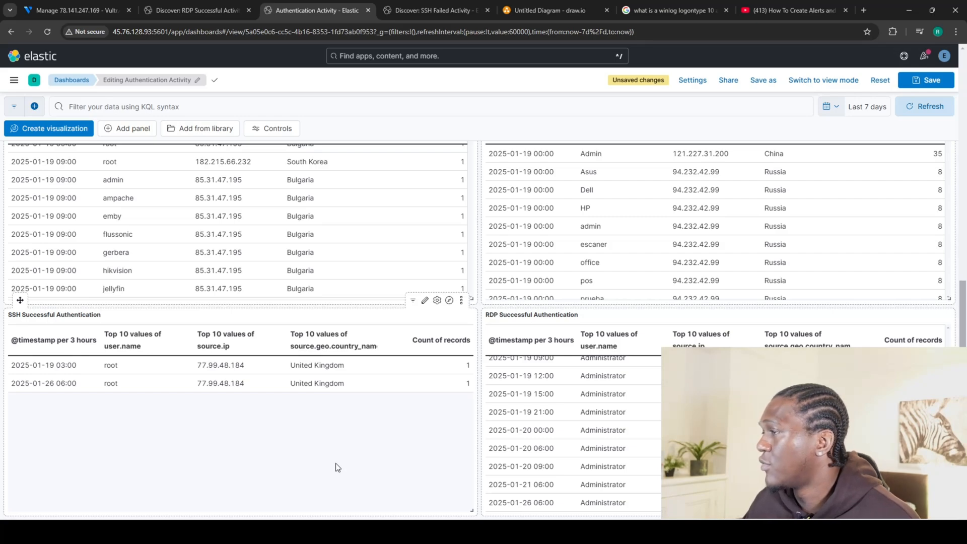
{"action": "scroll", "coordinate": [335, 463], "scroll_direction": "up", "scroll_amount": 5}
{"action": "scroll", "coordinate": [345, 449], "scroll_direction": "down", "scroll_amount": 4}
{"action": "scroll", "coordinate": [572, 457], "scroll_direction": "down", "scroll_amount": 5}
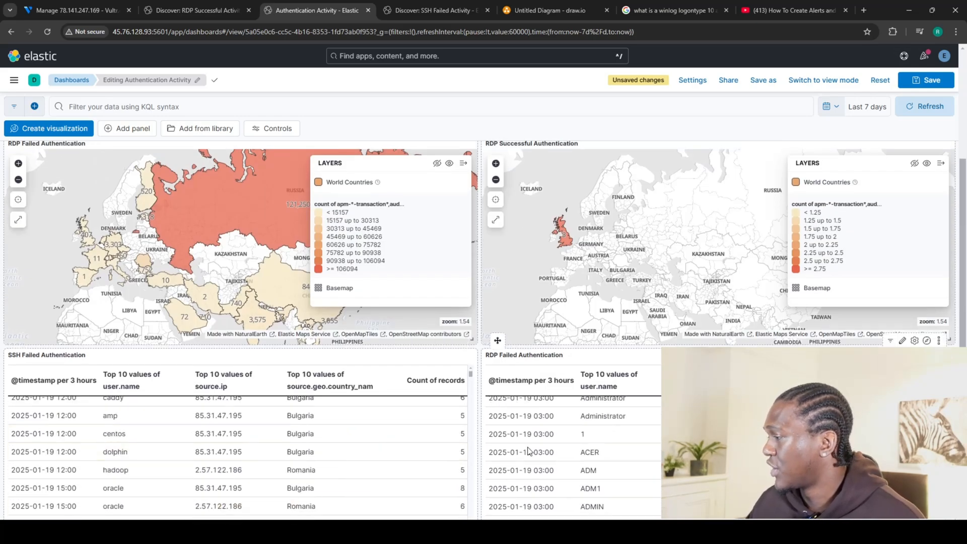
{"action": "scroll", "coordinate": [963, 333], "scroll_direction": "down", "scroll_amount": 5}
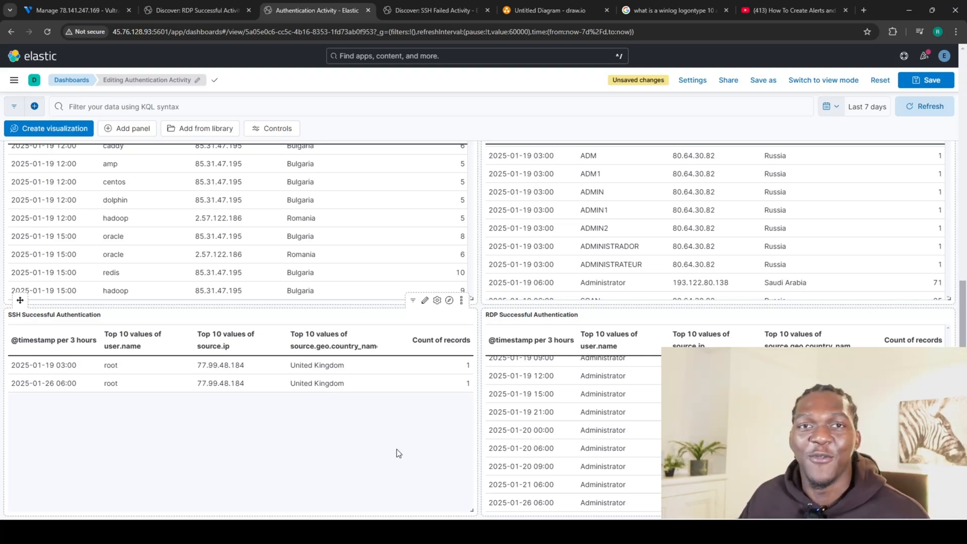
{"action": "scroll", "coordinate": [412, 464], "scroll_direction": "up", "scroll_amount": 5}
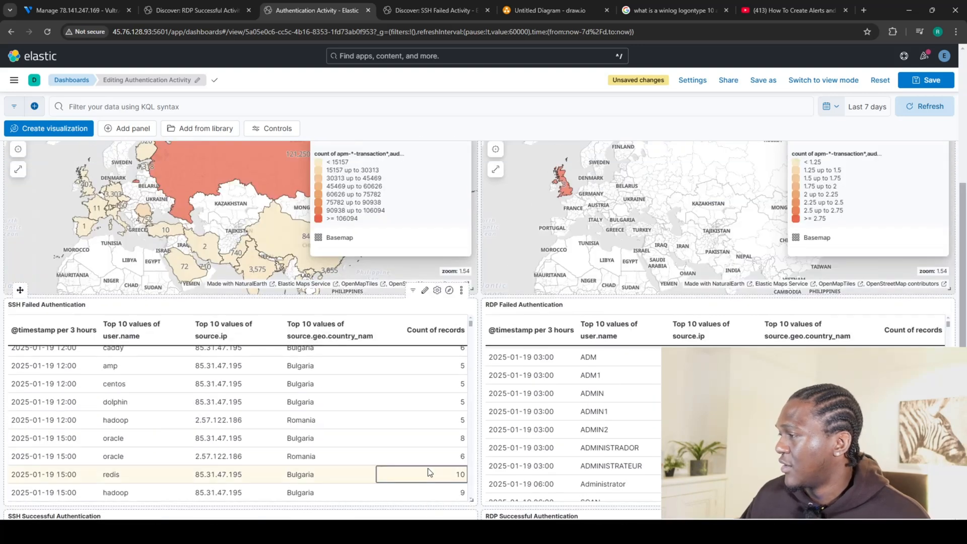